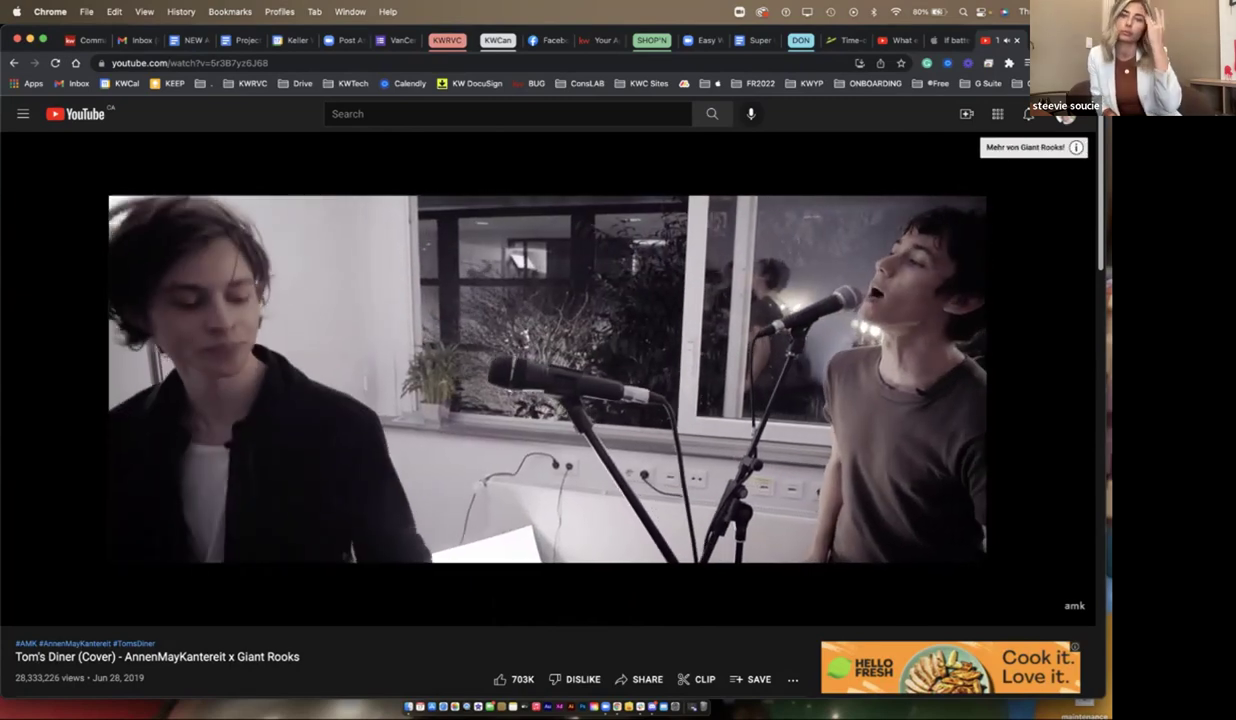
- Turn up the system volume, then mute the playing Tom's Diner cover video
key("XF86AudioRaiseVolume")
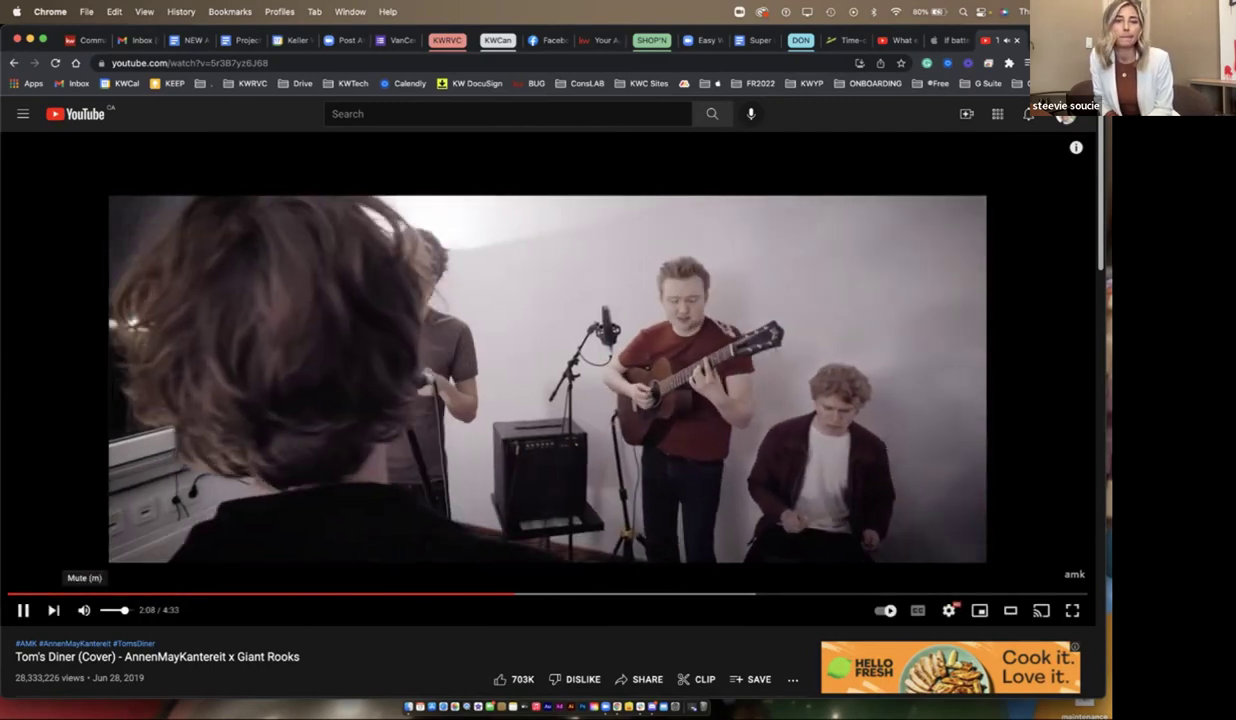
key("m")
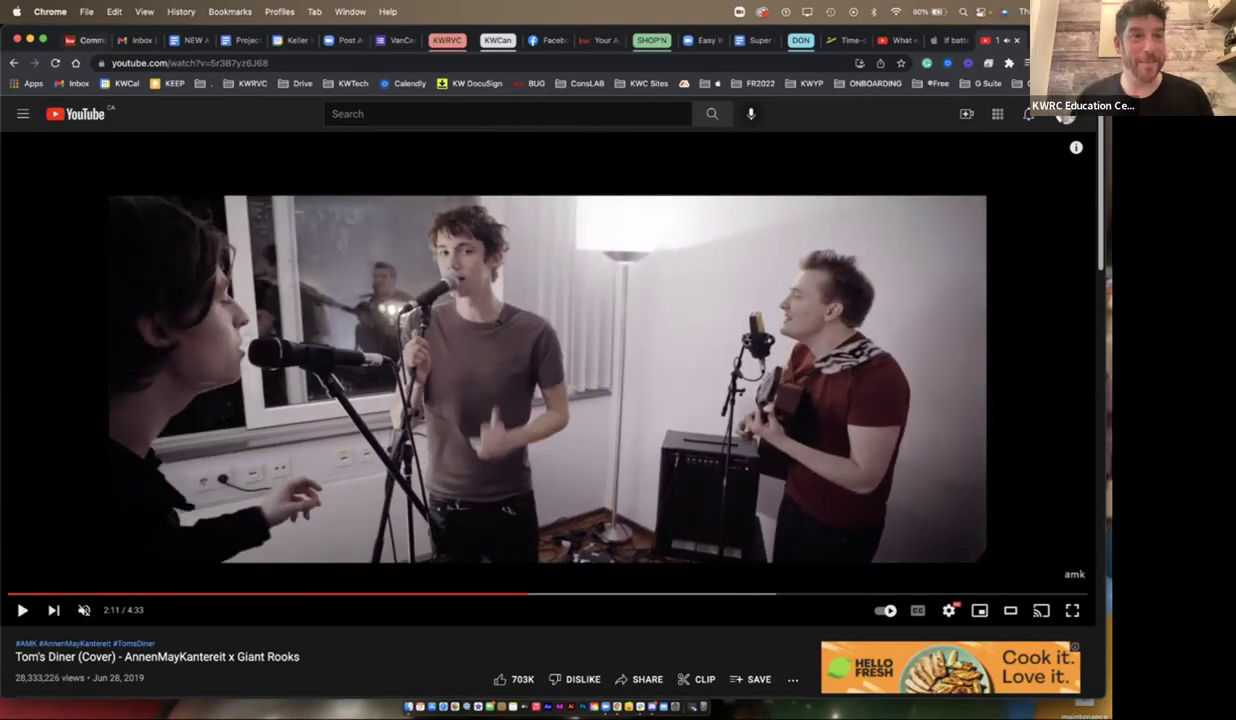
- Switch from YouTube to the KW Command tab showing the Welcome Home dashboard
left_click(88, 40)
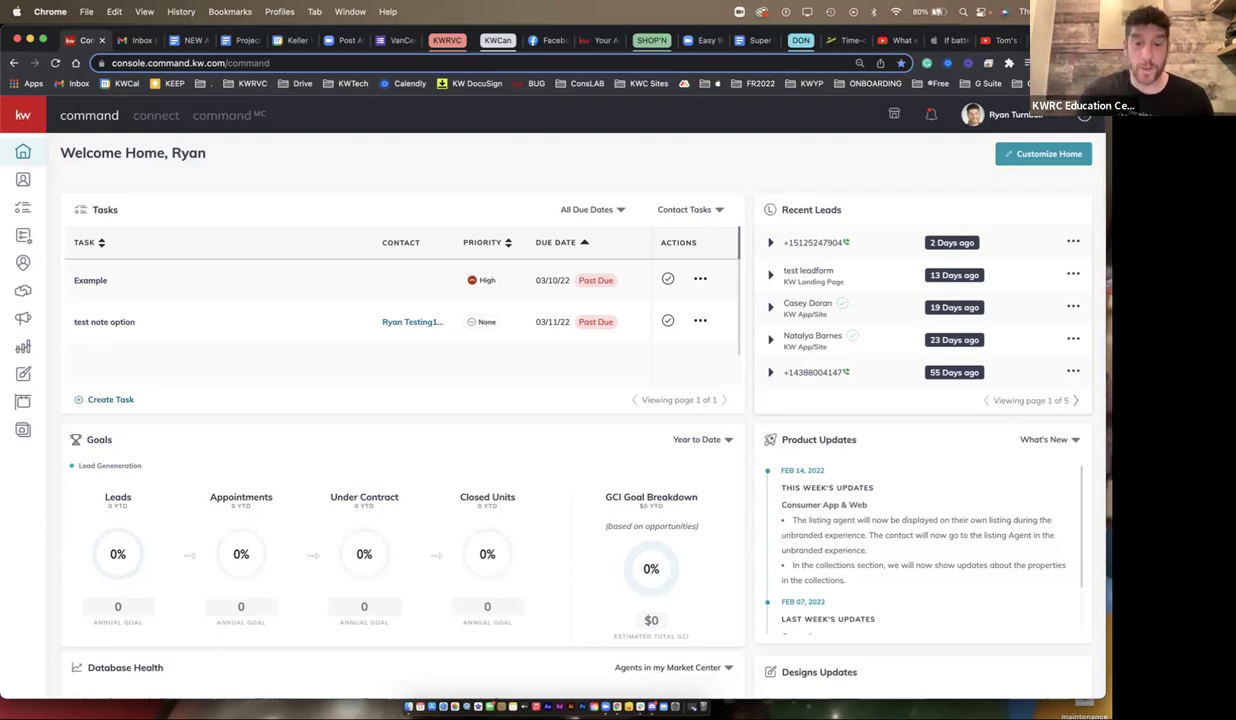
- Go to Settings > Connect Settings > Marketing Profile from the account avatar menu
key("XF86MonBrightnessUp")
key("XF86MonBrightnessUp")
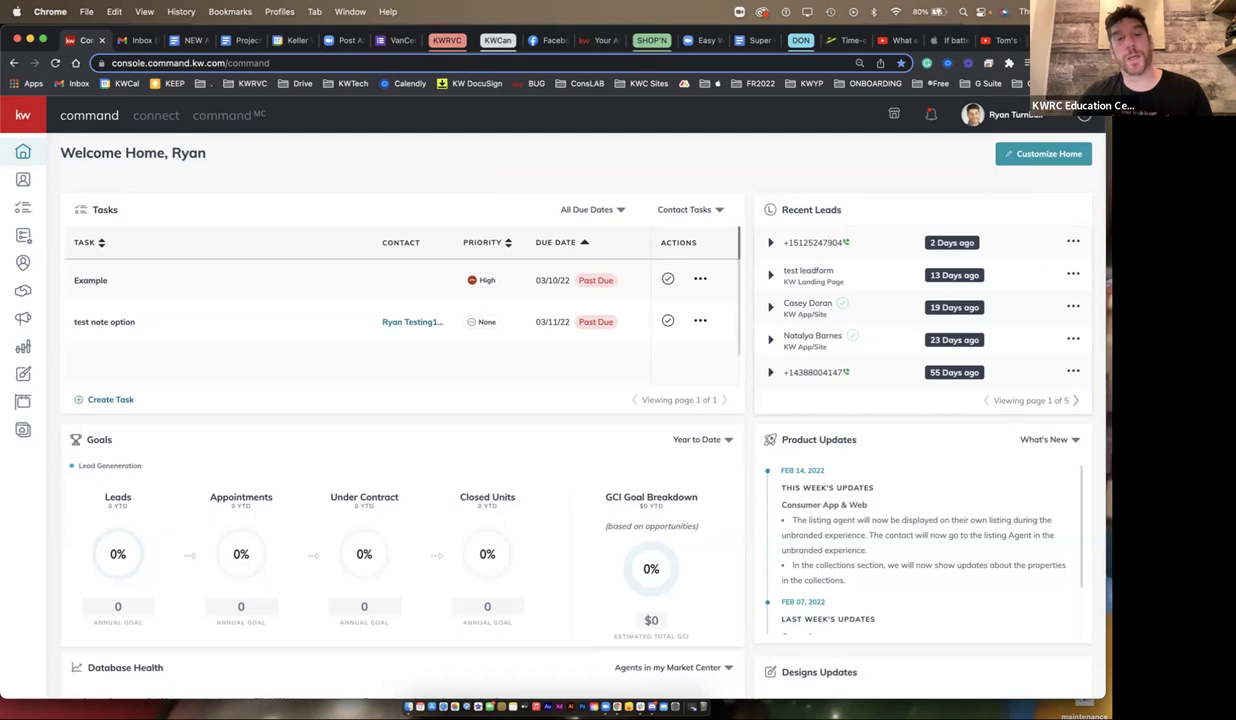
left_click(1000, 114)
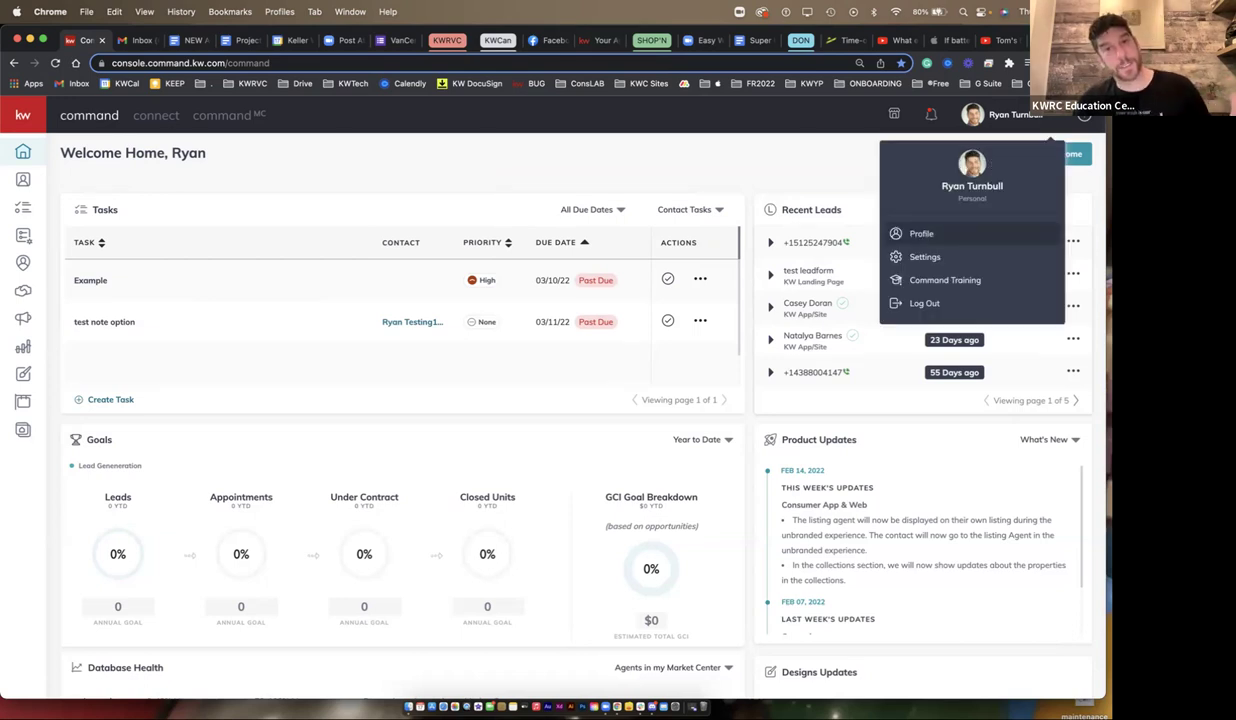
left_click(925, 257)
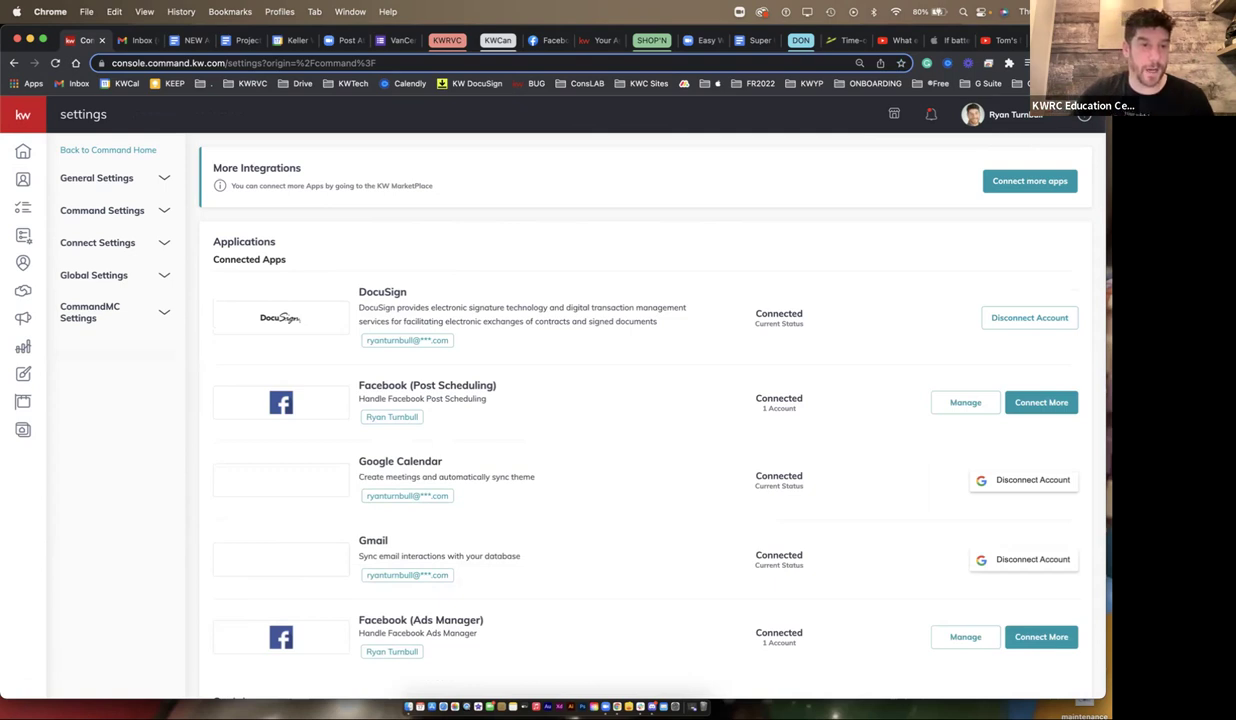
left_click(97, 242)
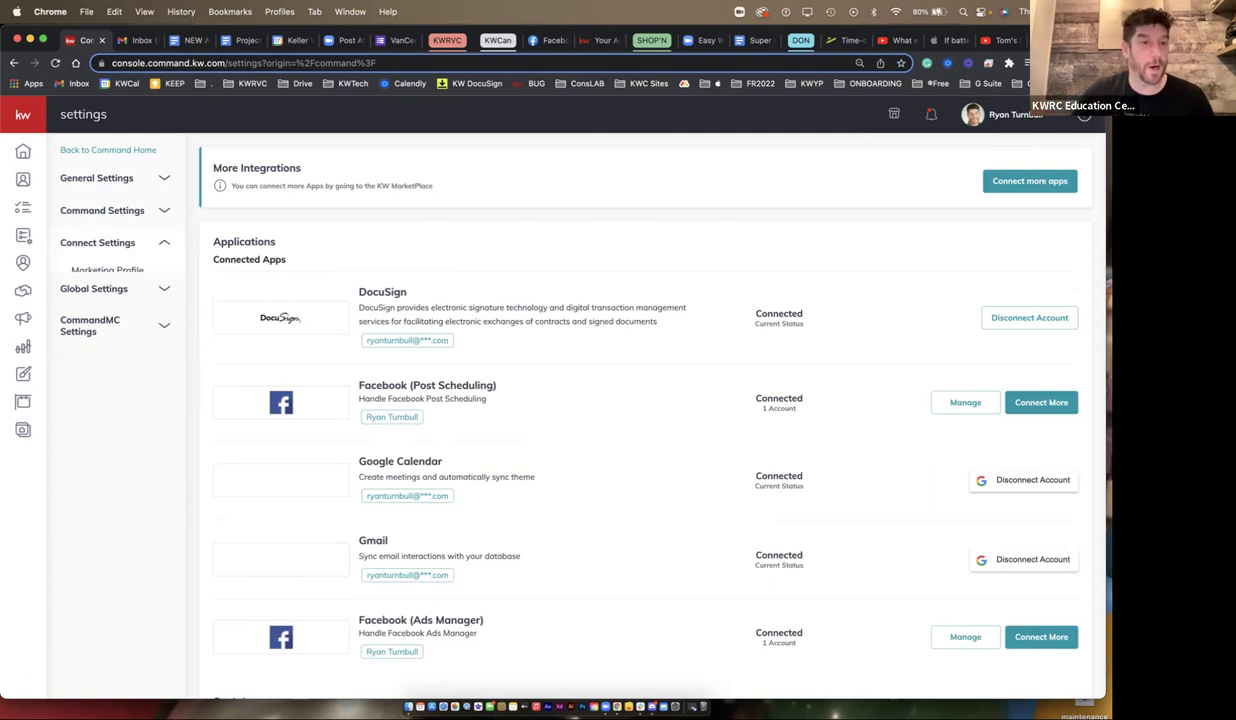
left_click(107, 270)
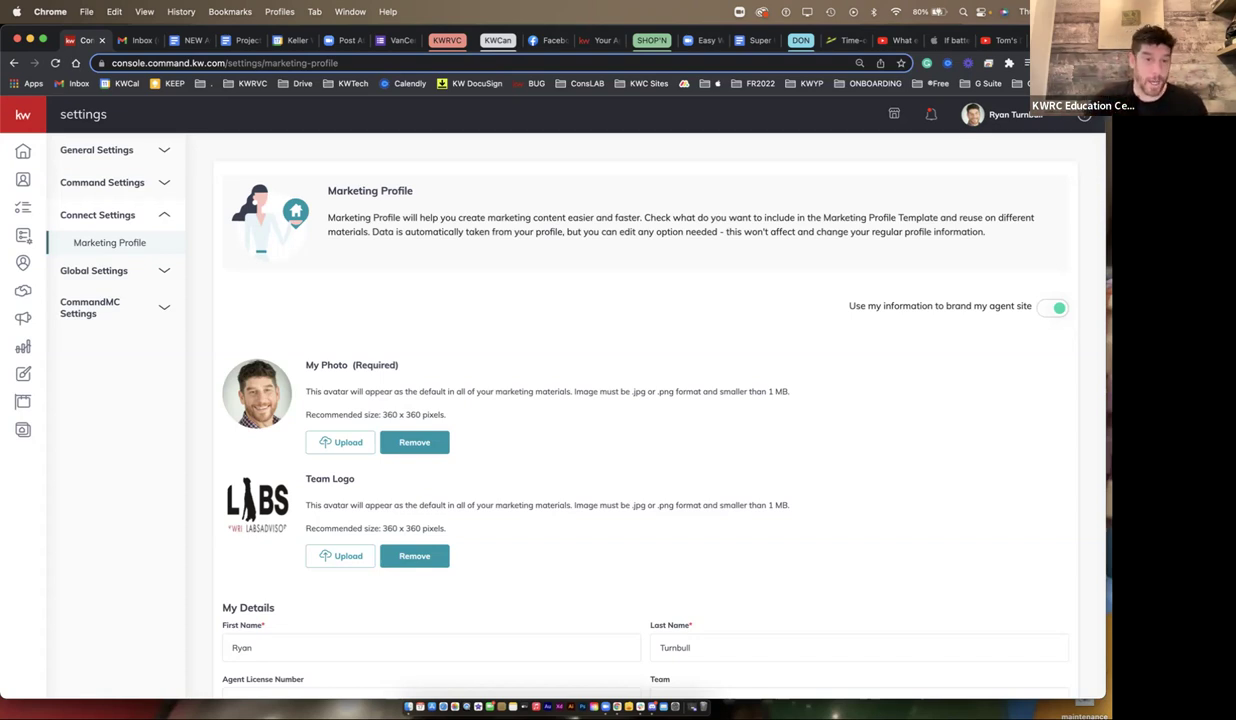
- Scroll down to My Details and erase the existing Slogan text
left_click_drag(356, 479, 296, 479)
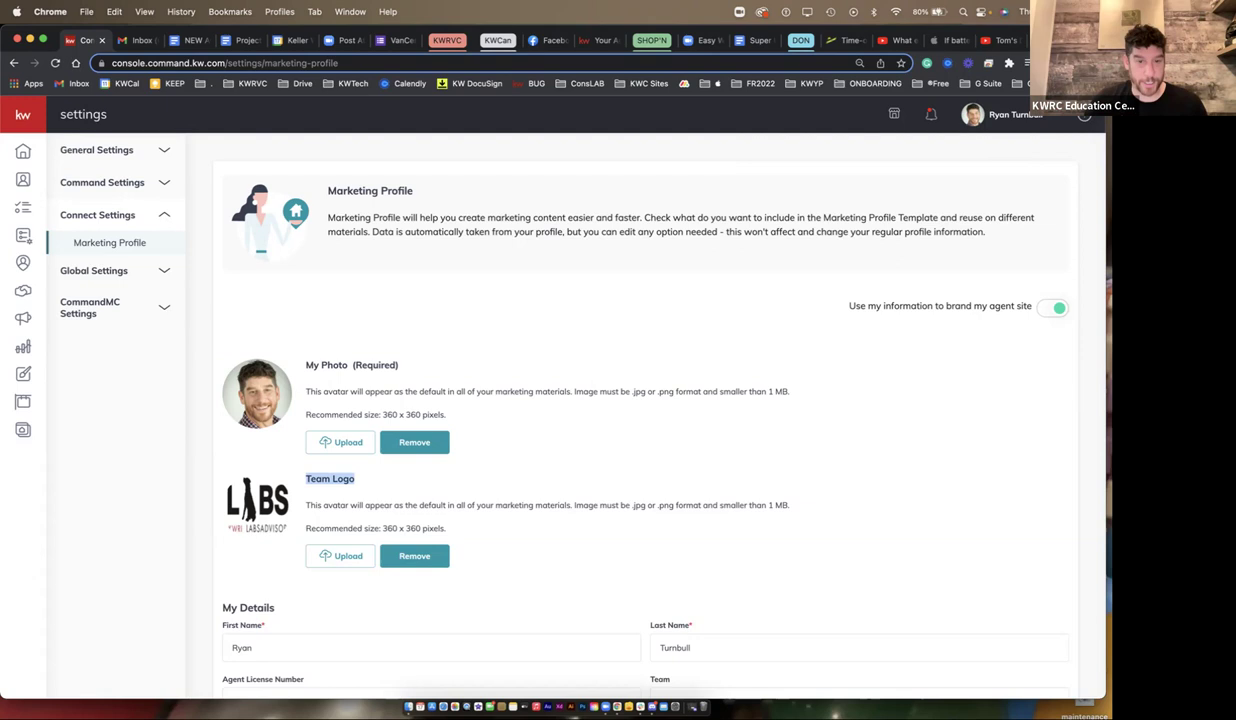
scroll(645, 410, "down", 5)
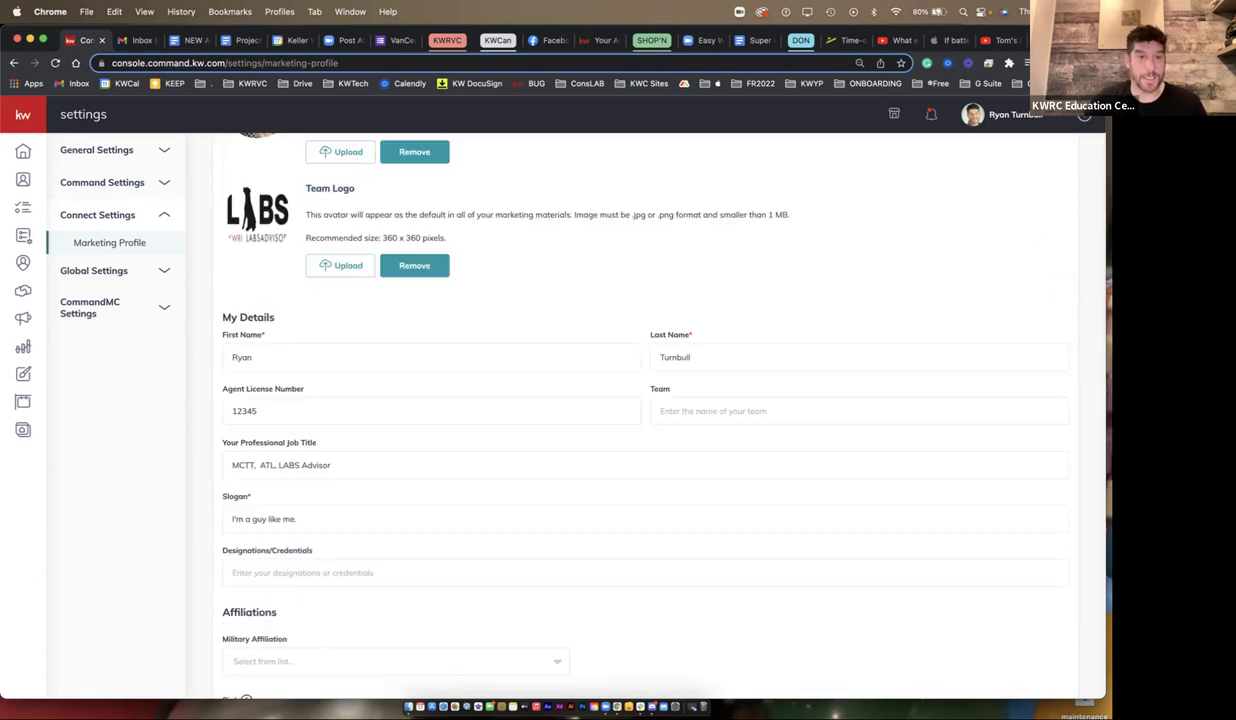
left_click_drag(222, 388, 304, 388)
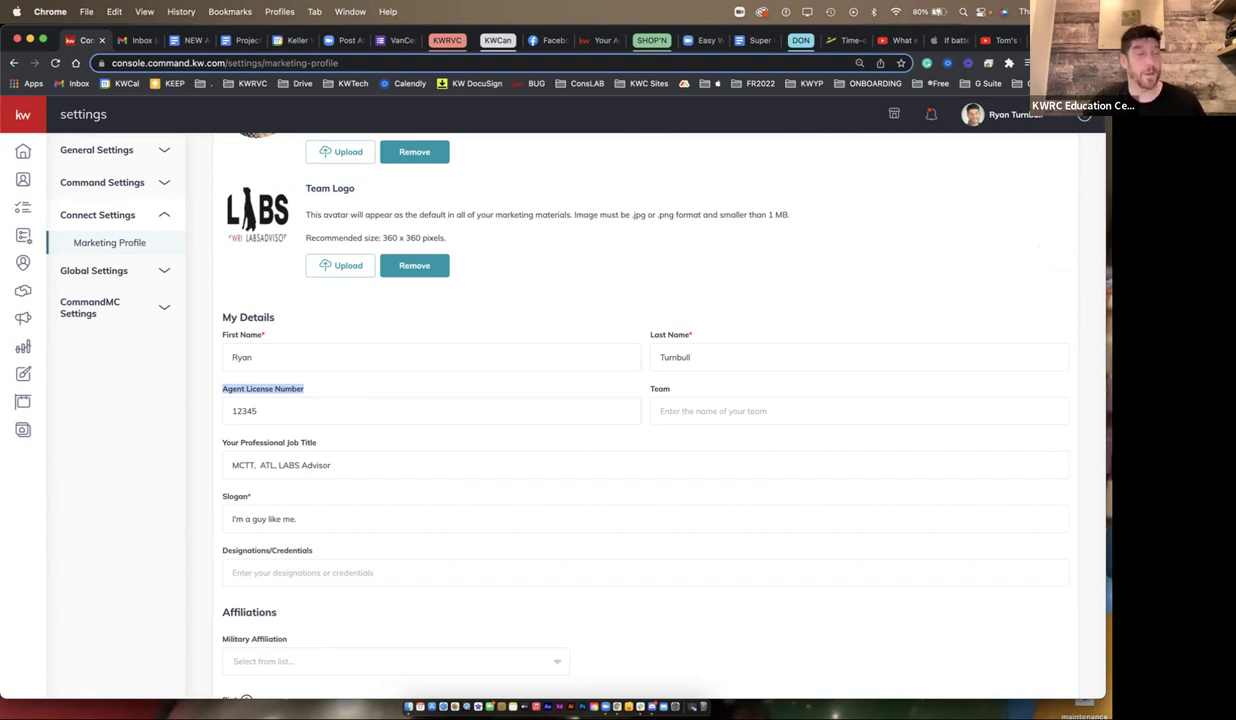
scroll(640, 400, "down", 1)
triple_click(264, 503)
key("BackSpace")
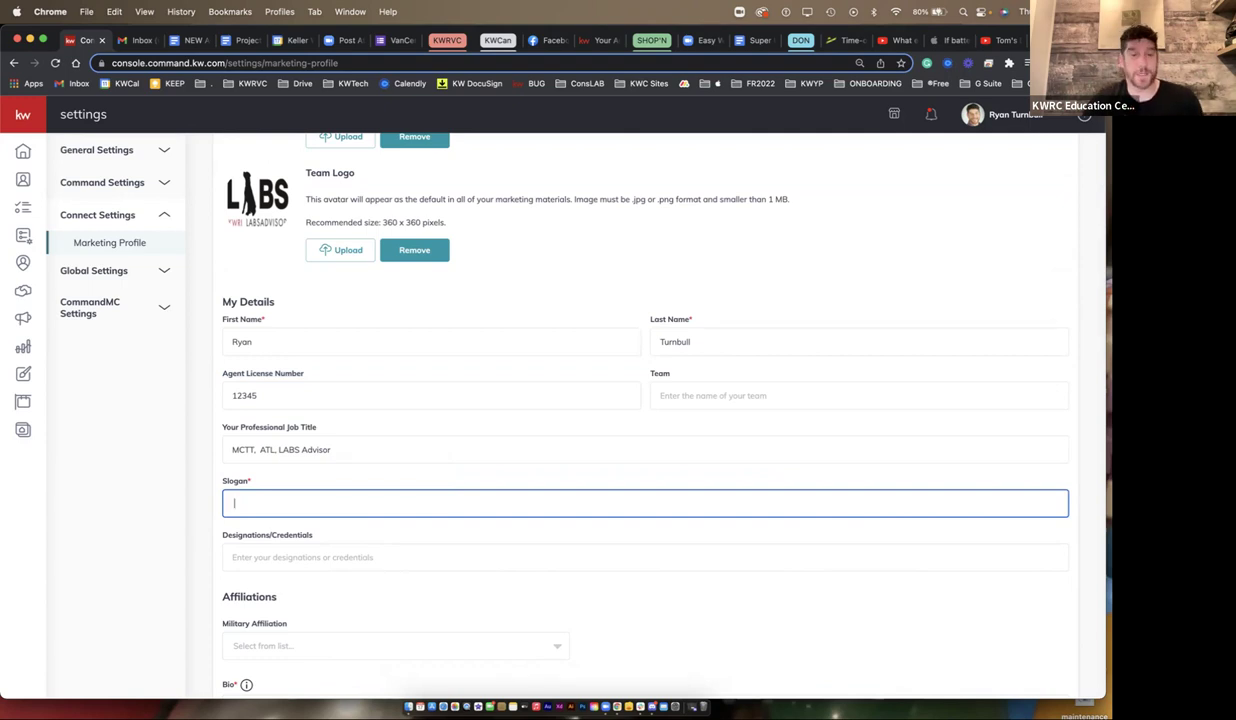
- Peek at the military affiliation options without choosing, then highlight the Bio paragraph
scroll(640, 400, "down", 4)
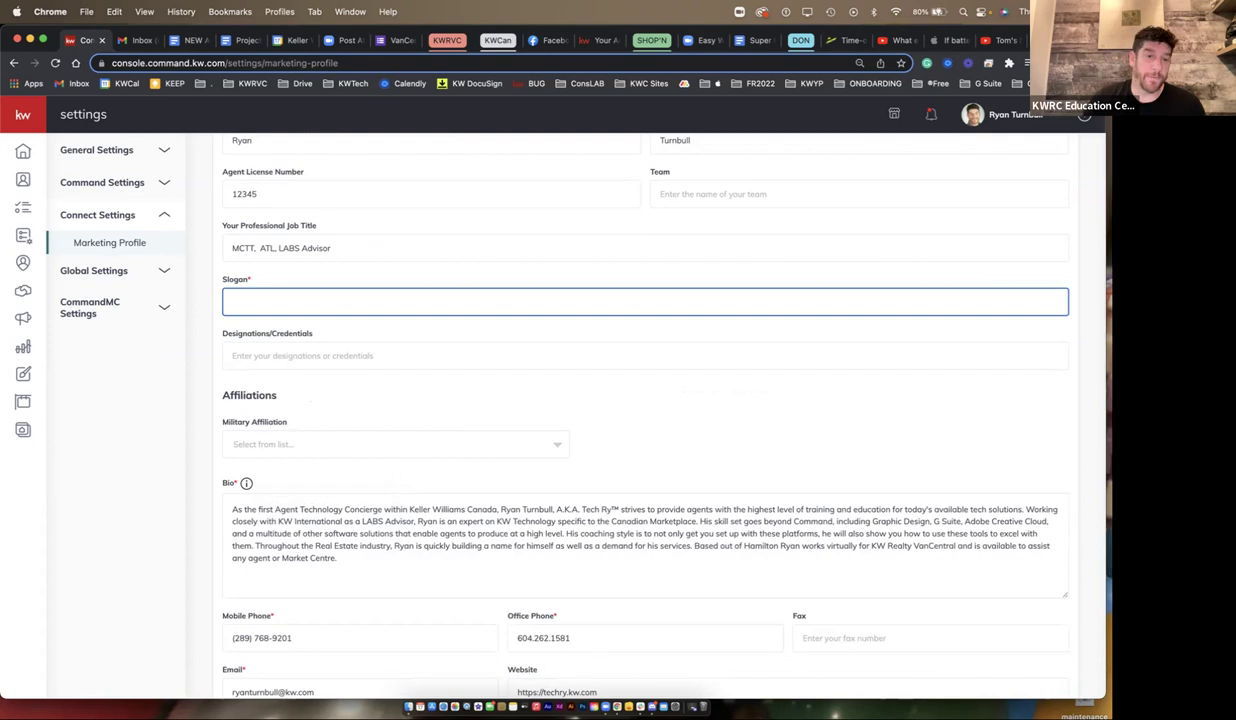
left_click(395, 444)
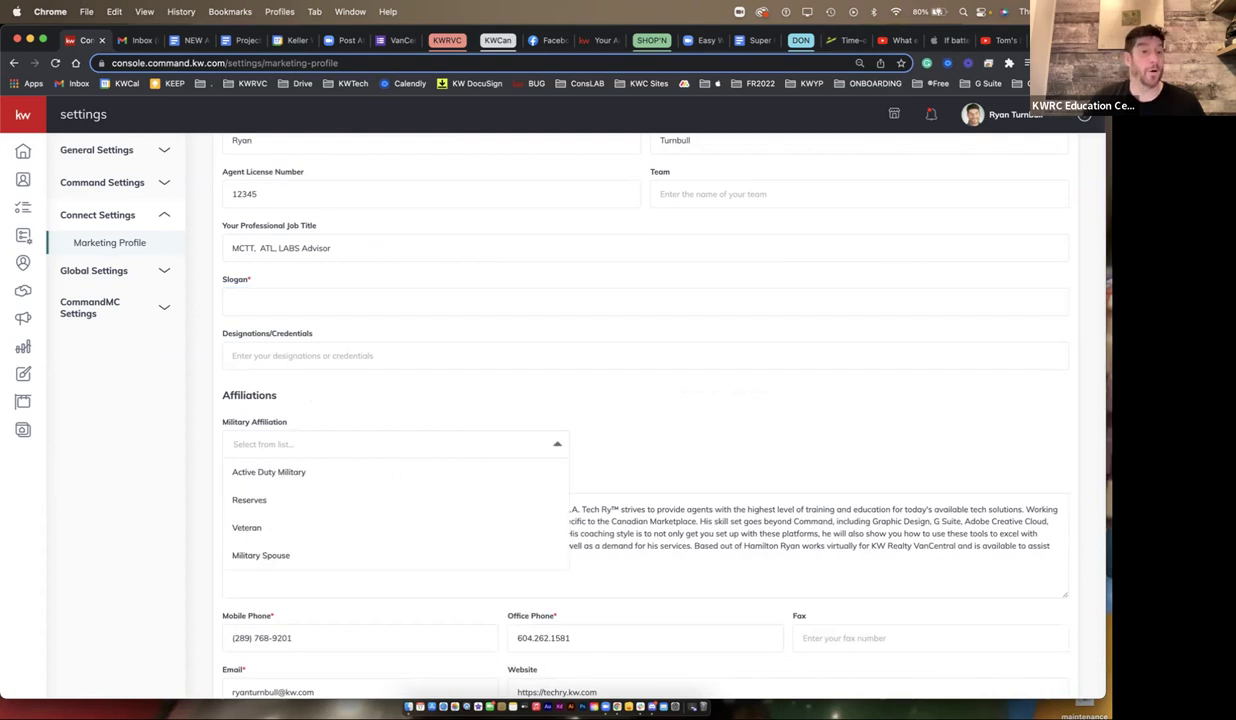
key("Escape")
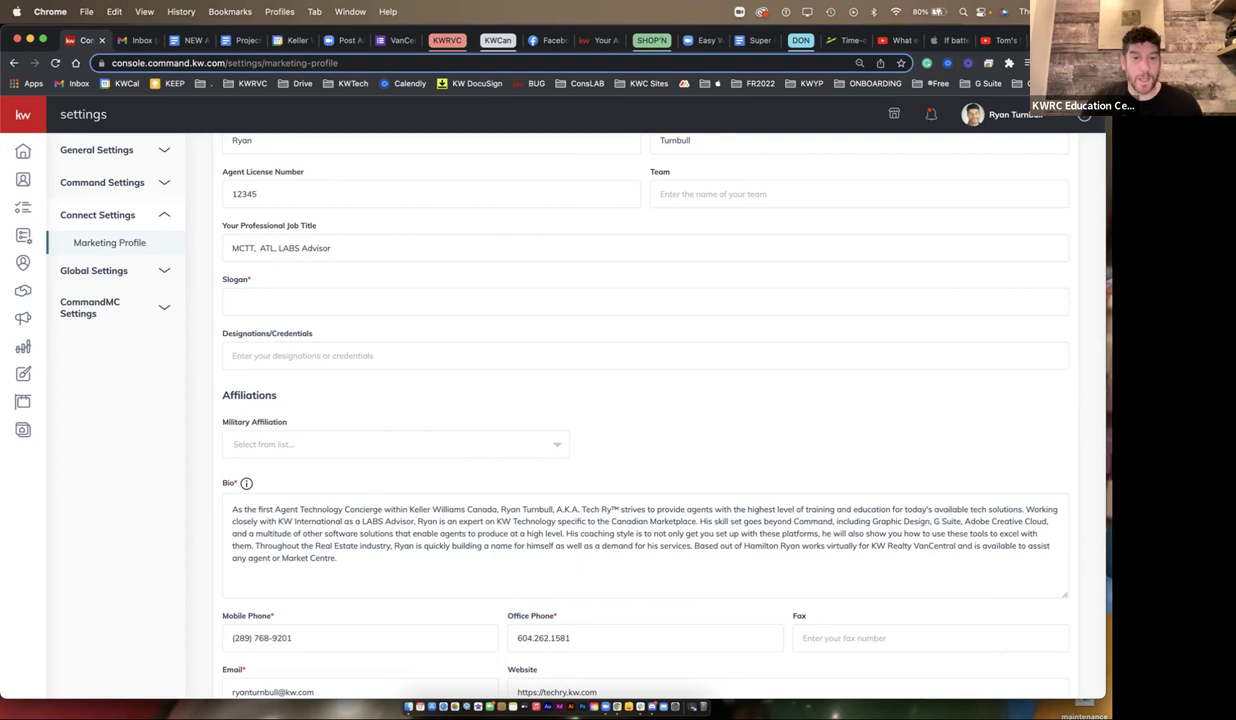
left_click_drag(338, 558, 232, 509)
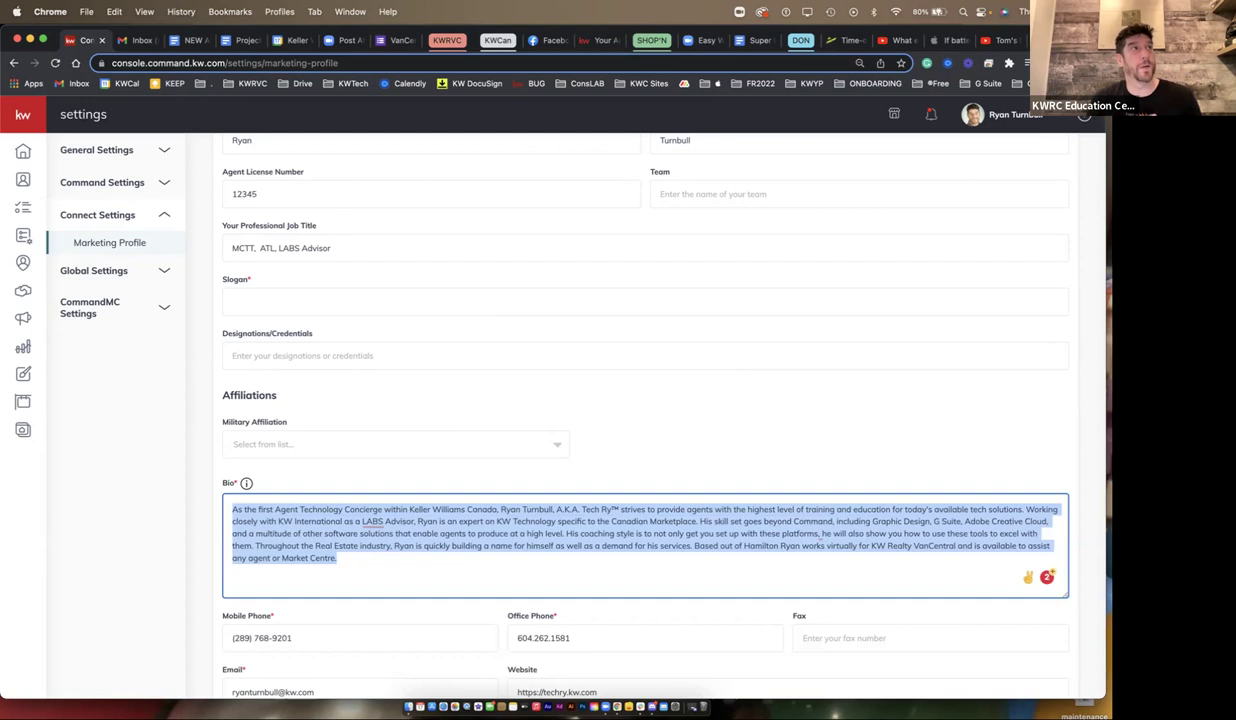
- Scroll through the remaining brokerage and compliance details, then open the Applications settings page
scroll(645, 400, "down", 4)
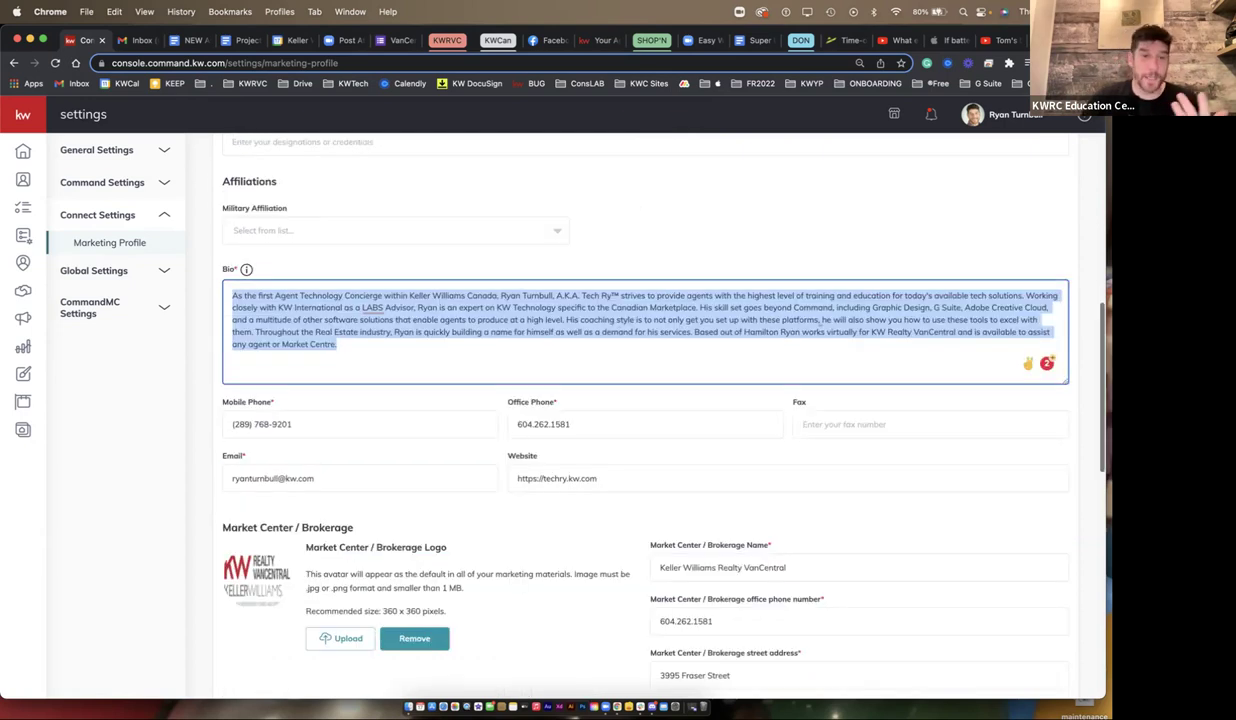
left_click_drag(222, 401, 556, 402)
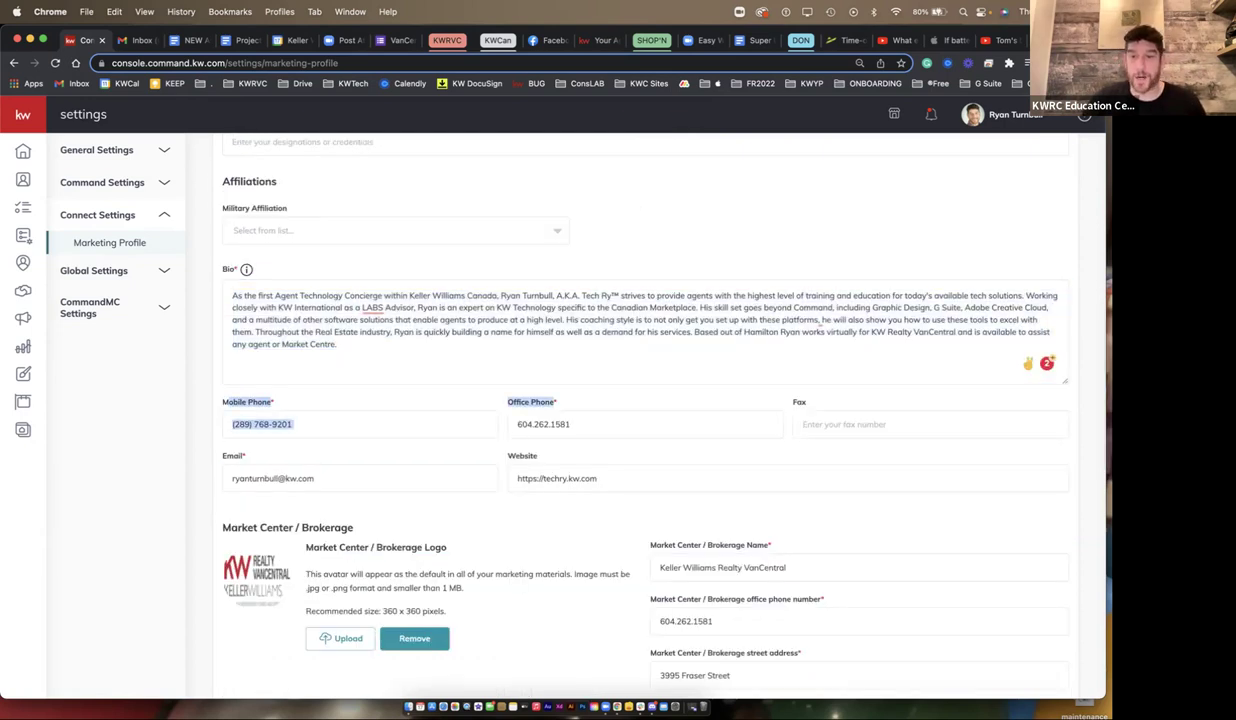
scroll(645, 400, "down", 2)
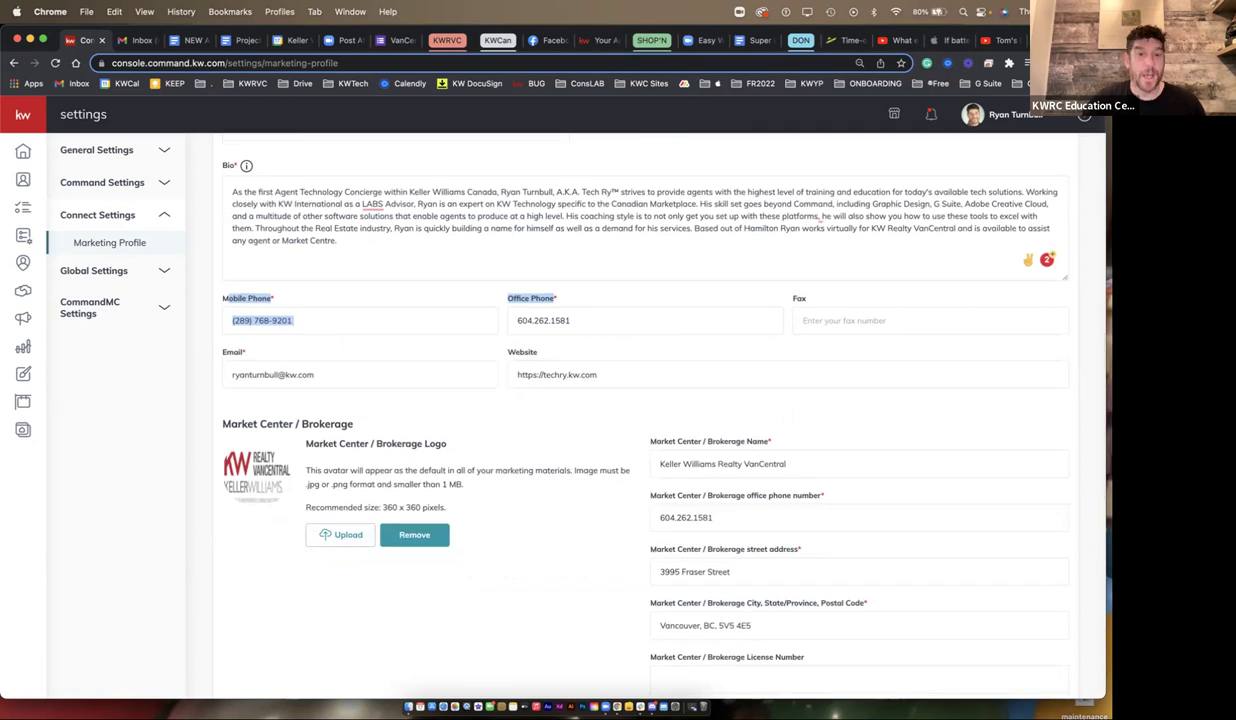
scroll(645, 400, "down", 3)
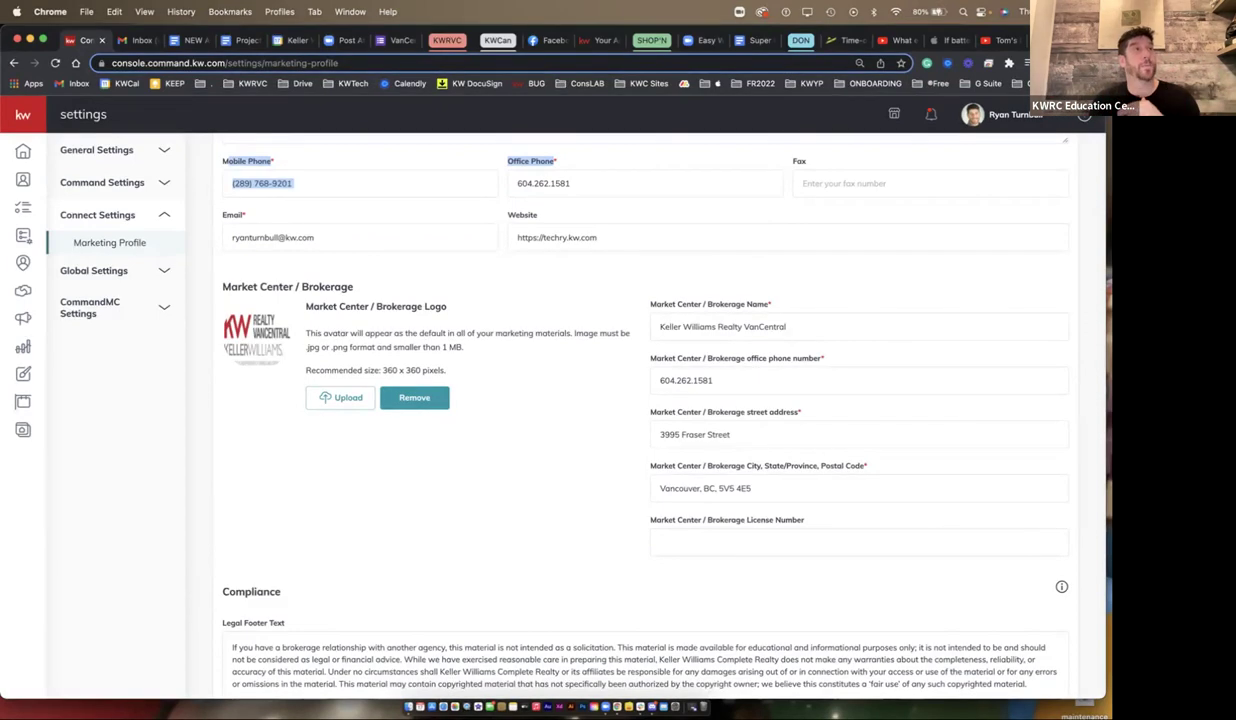
scroll(645, 400, "up", 10)
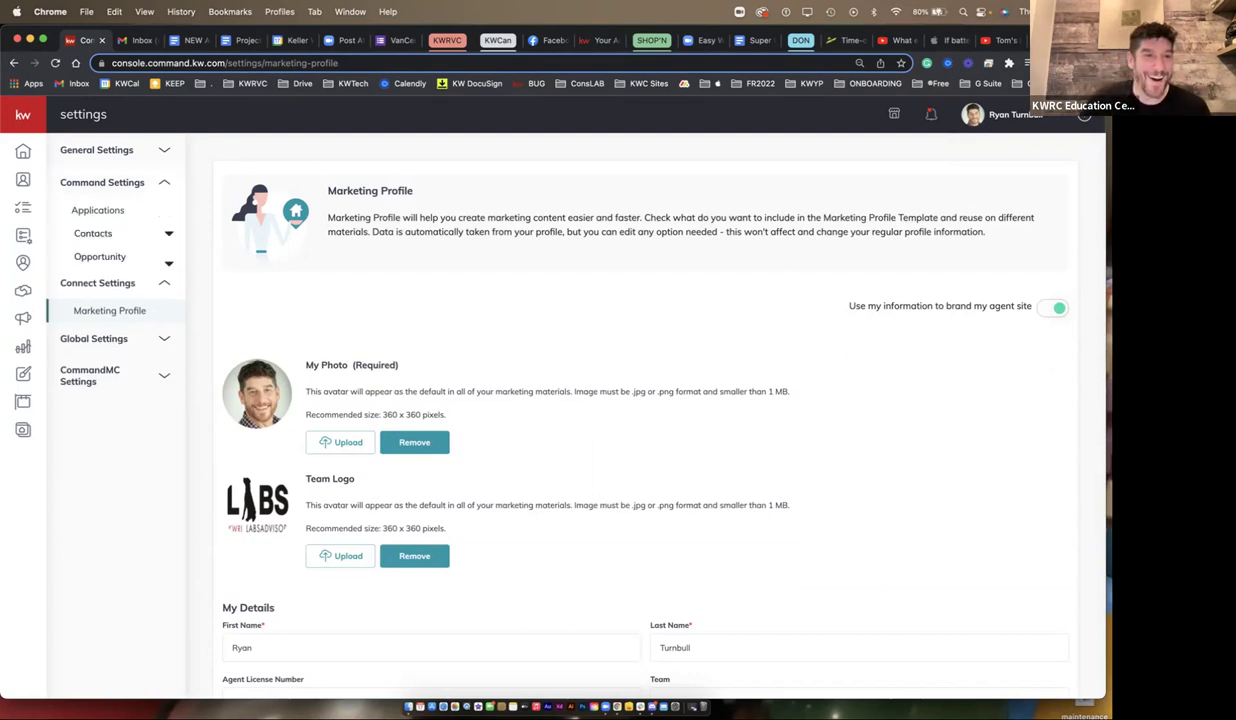
left_click(97, 210)
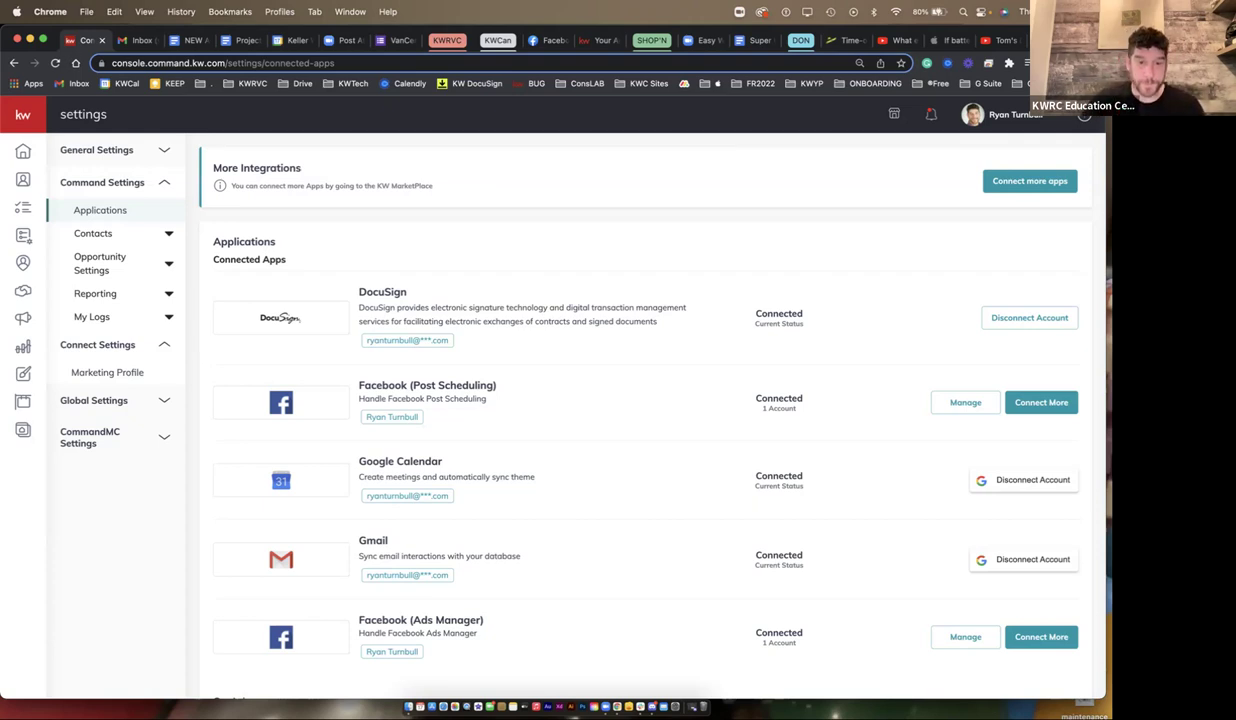
- Highlight the Facebook (Post Scheduling) connection in the connected apps list
left_click_drag(497, 386, 358, 386)
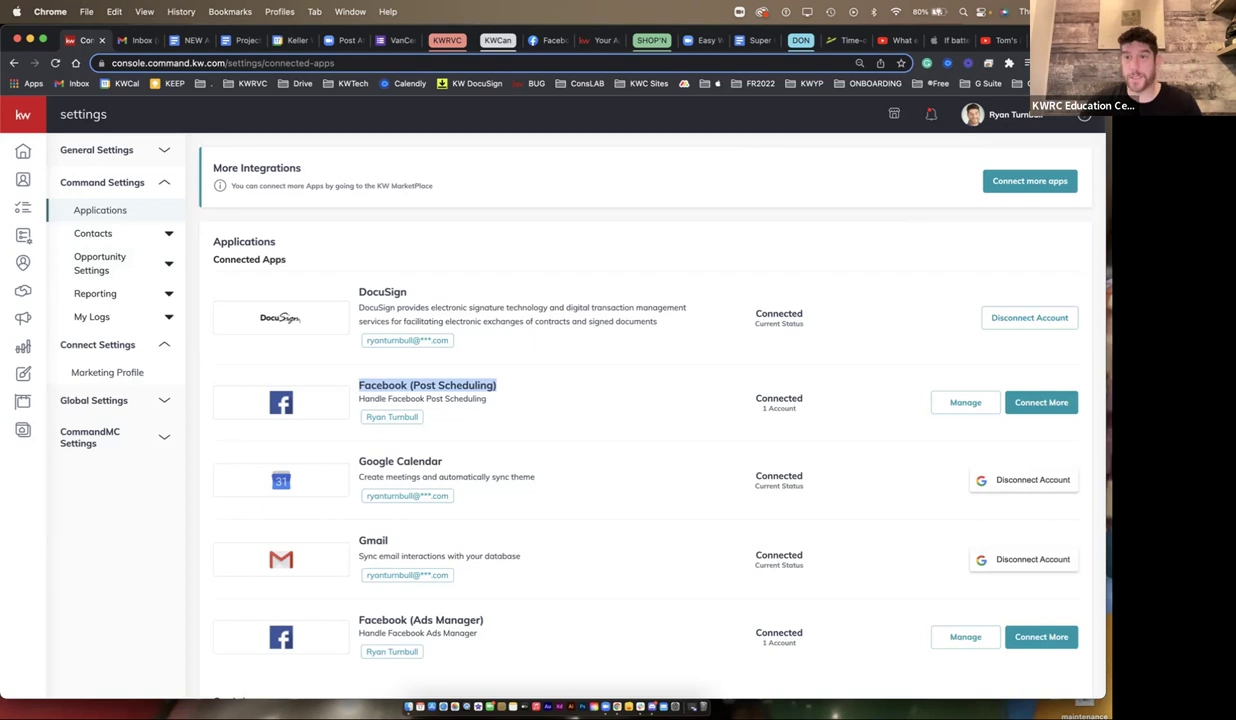
left_click(973, 114)
left_click(905, 249)
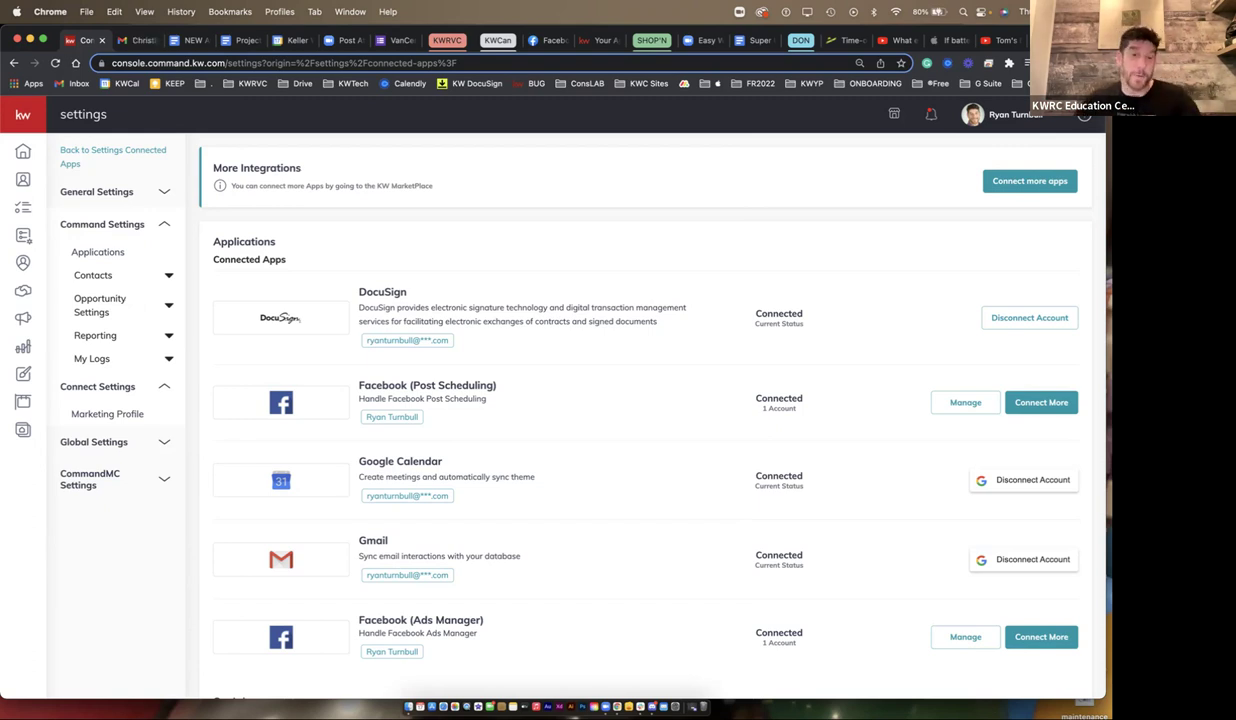
scroll(645, 400, "down", 2)
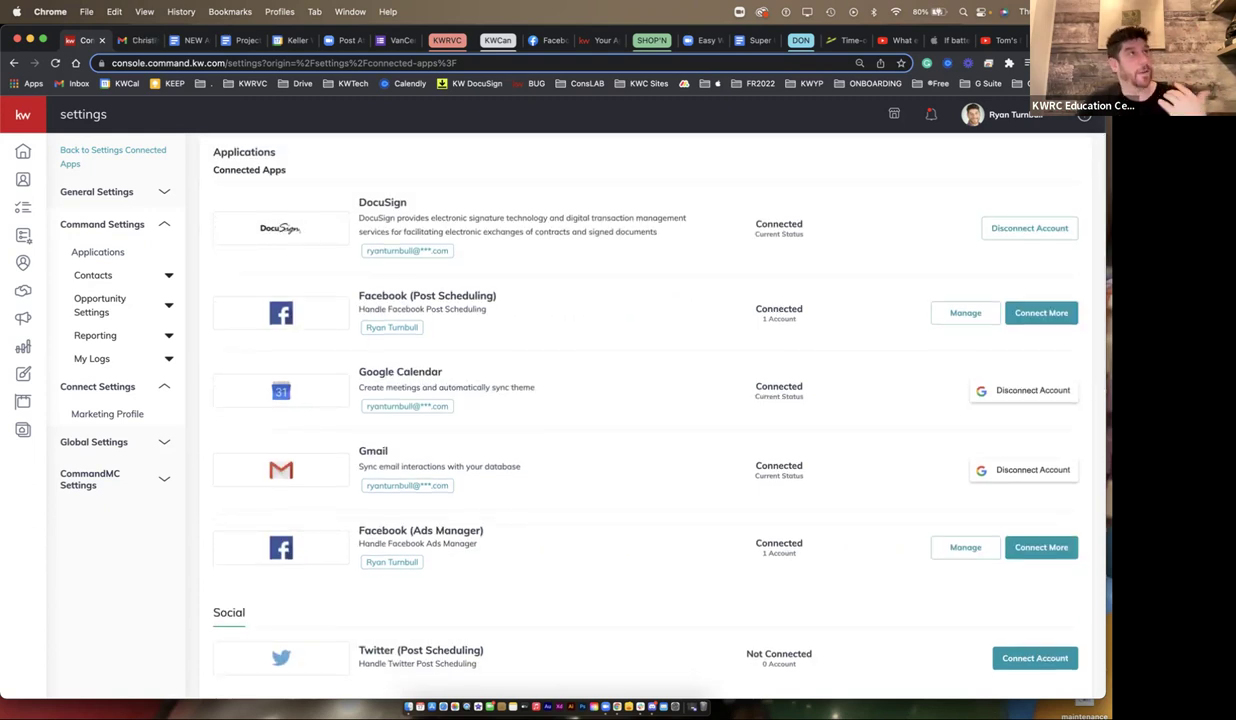
scroll(298, 229, "down", 10)
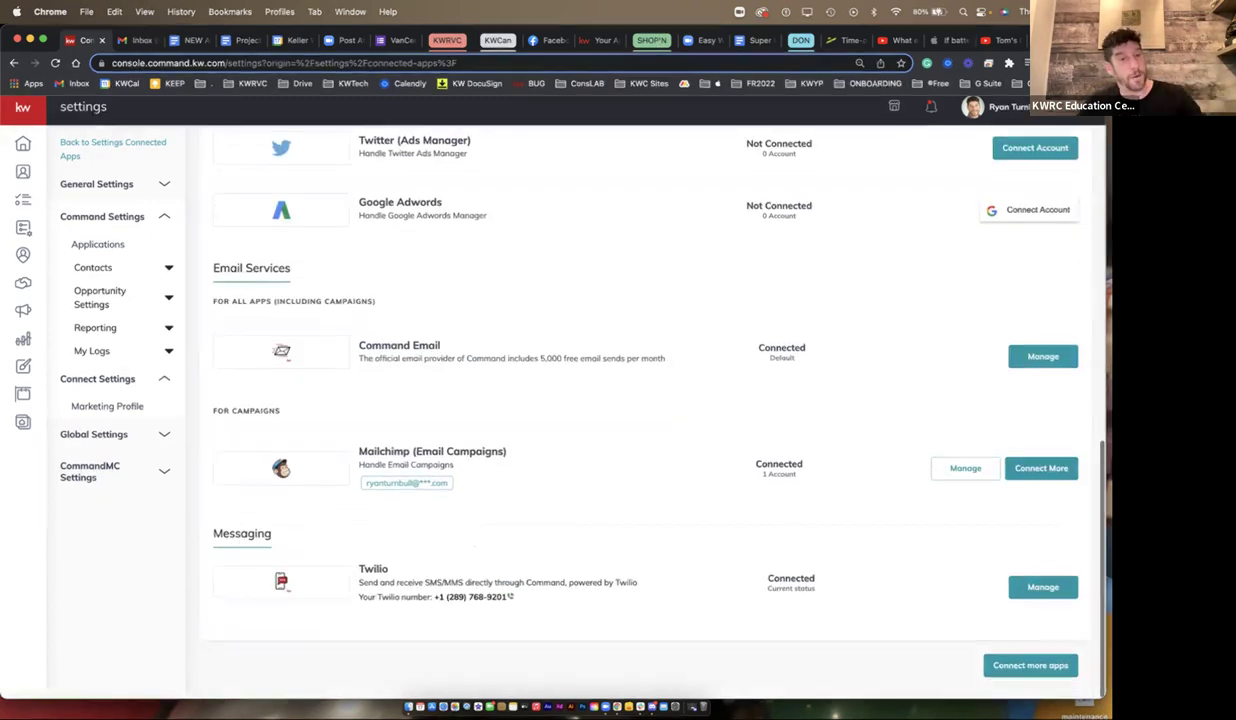
scroll(298, 229, "up", 5)
scroll(480, 380, "up", 3)
left_click_drag(484, 384, 358, 384)
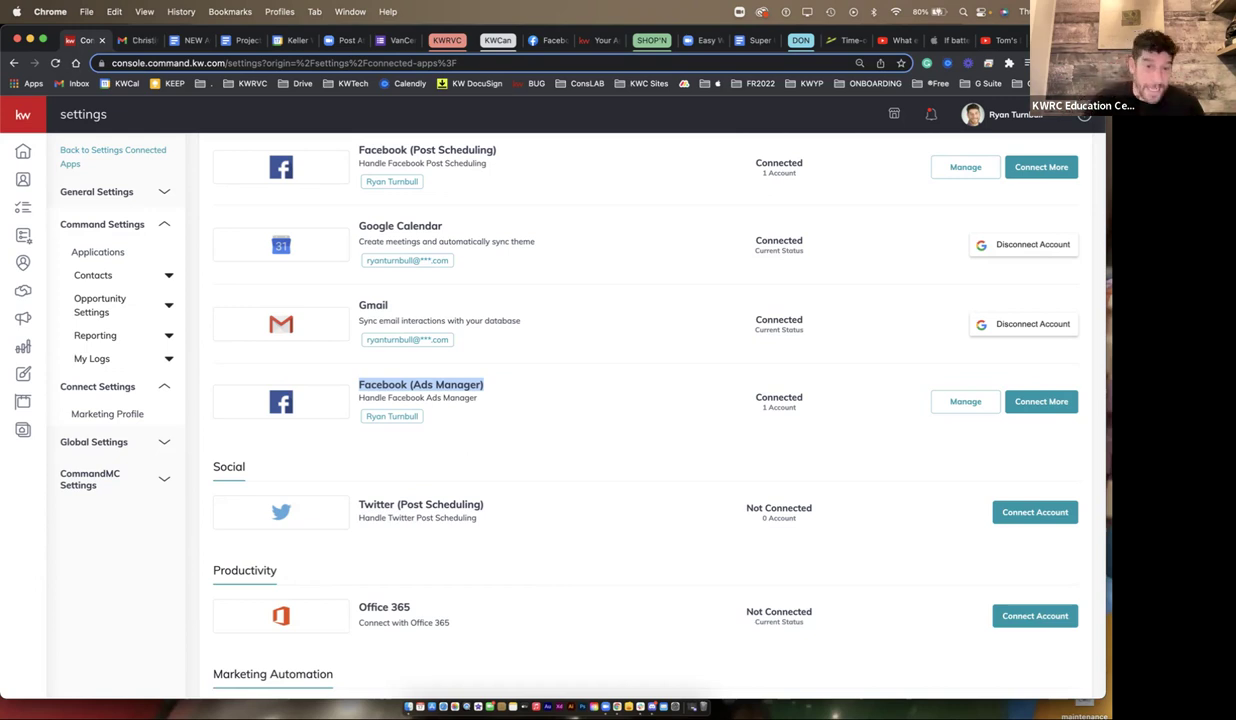
- Highlight the Facebook (Post Scheduling) connection, then go to the Campaigns dashboard via the sidebar
left_click_drag(496, 150, 358, 150)
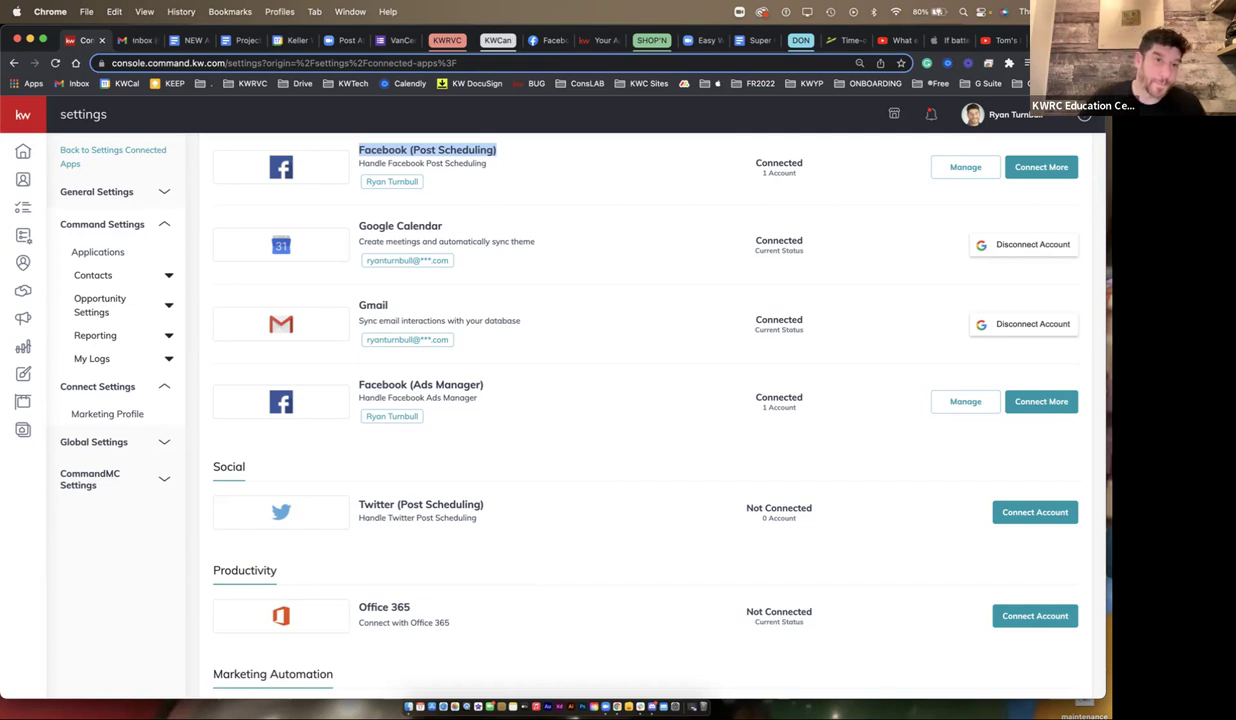
mouse_move(23, 151)
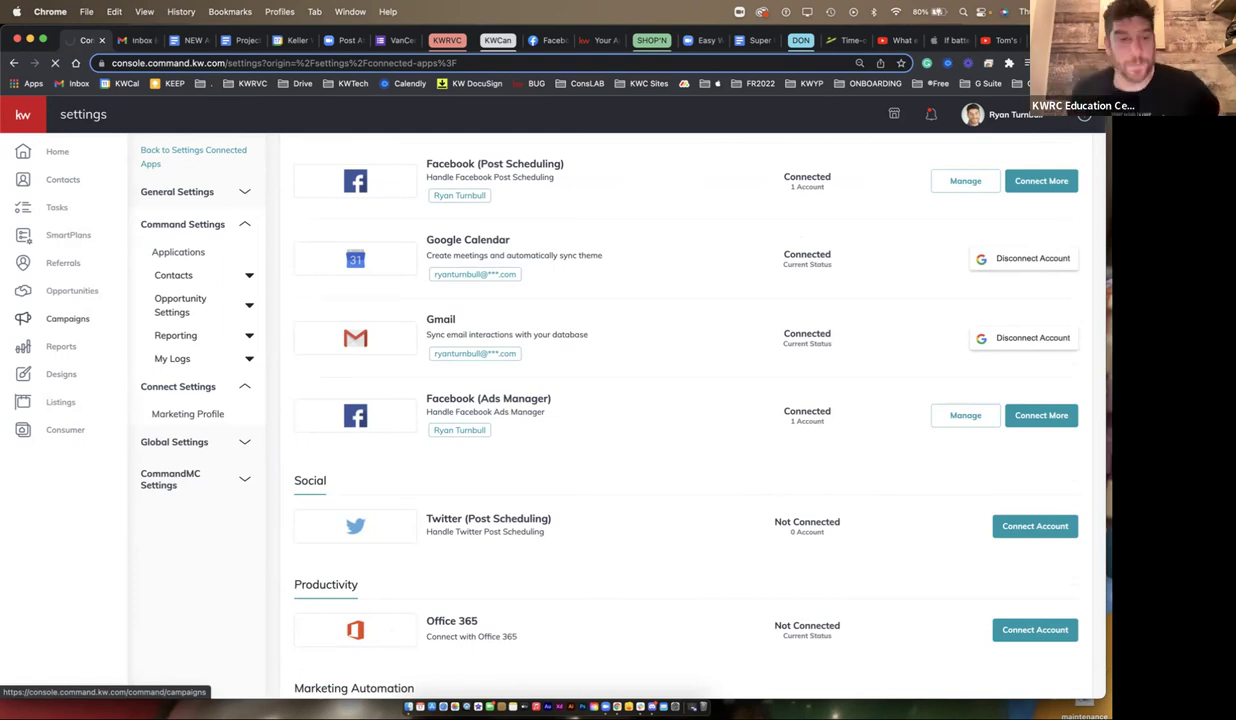
left_click(67, 318)
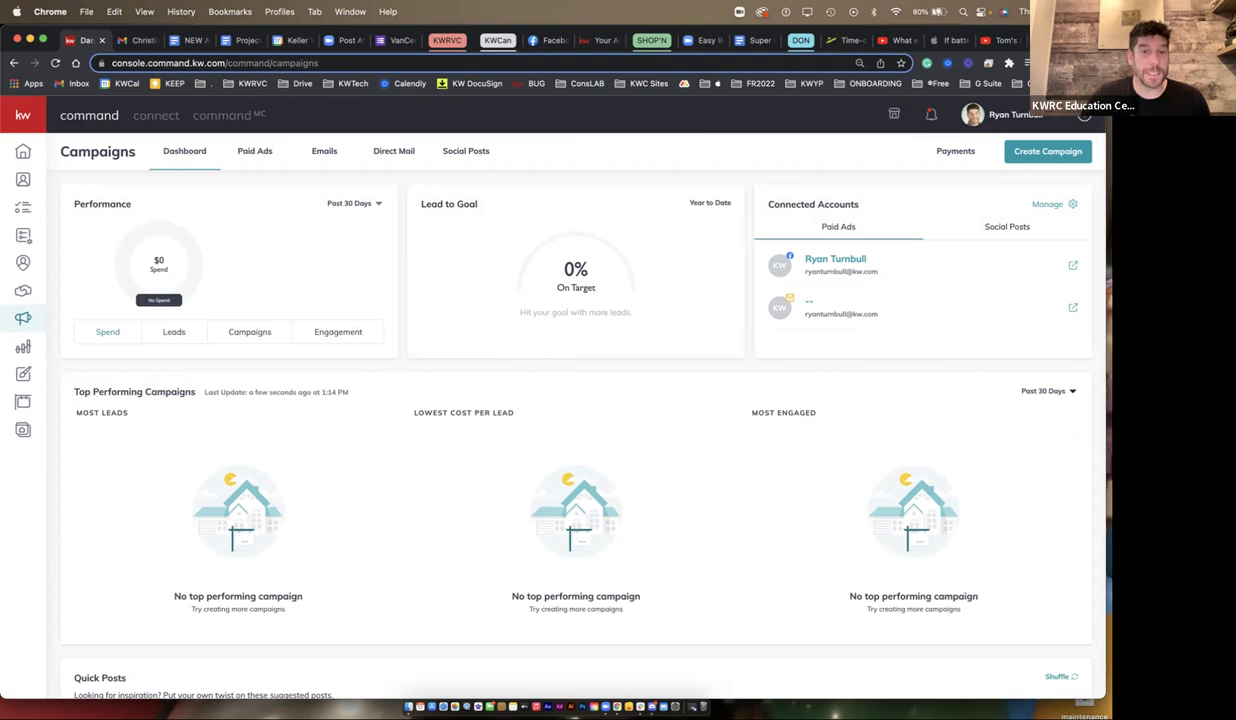
scroll(564, 413, "down", 2)
scroll(576, 420, "down", 2)
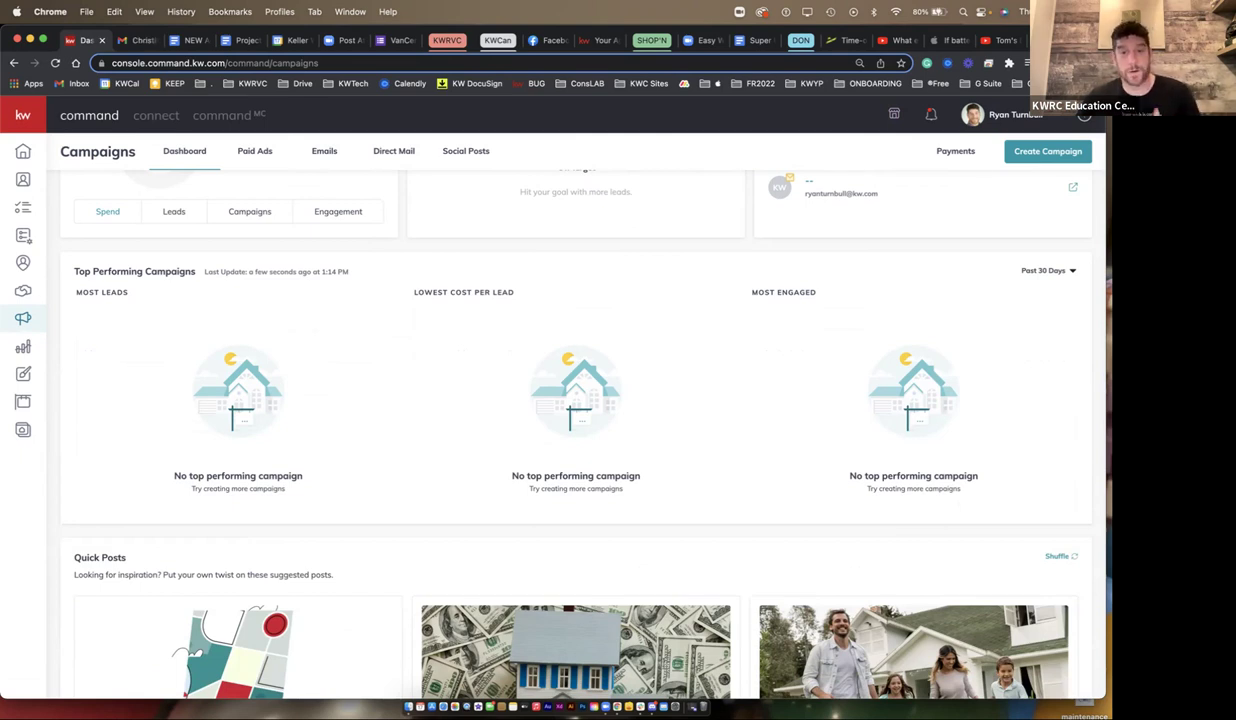
scroll(576, 420, "down", 10)
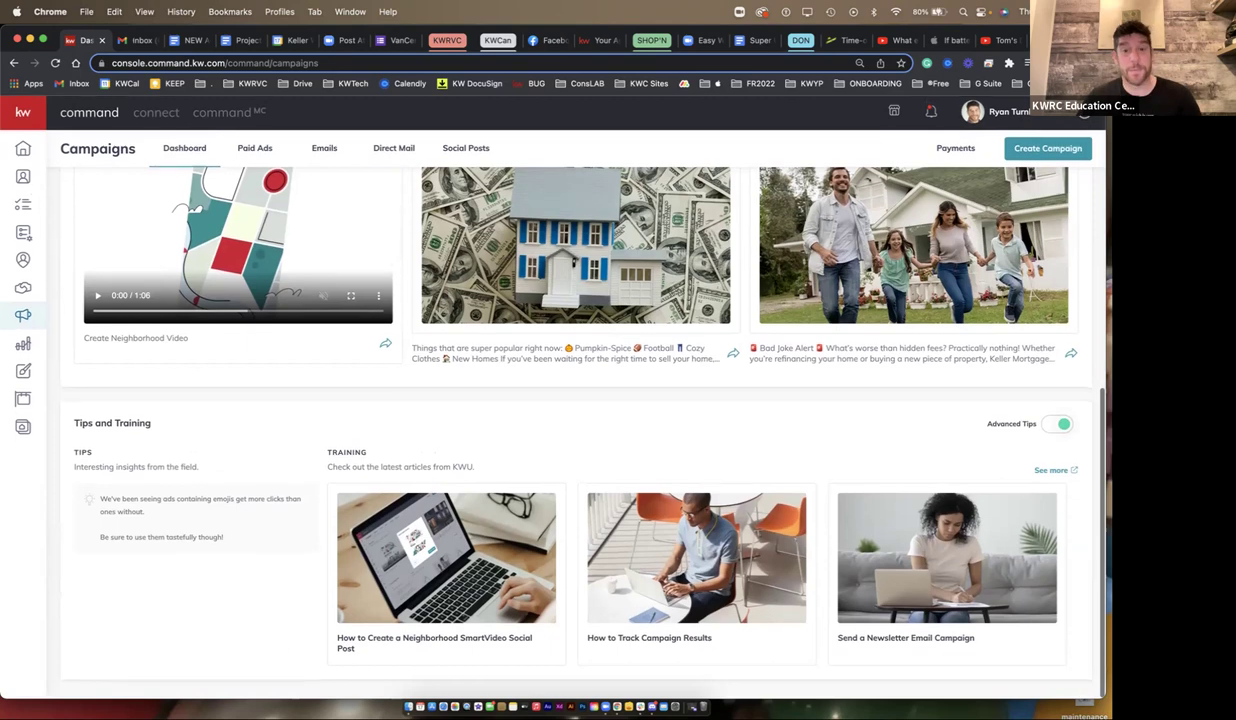
scroll(576, 420, "up", 12)
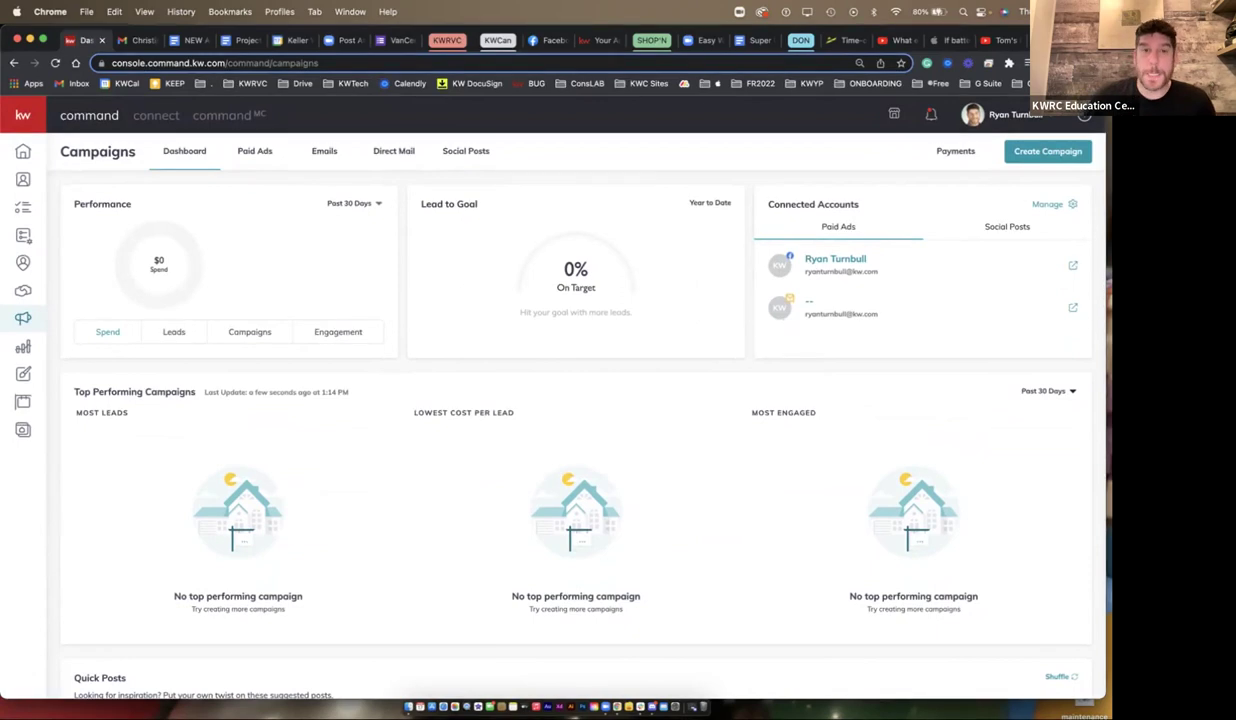
- Scroll through the Paid Ads campaign list, then check the Emails and Direct Mail tabs
left_click(254, 151)
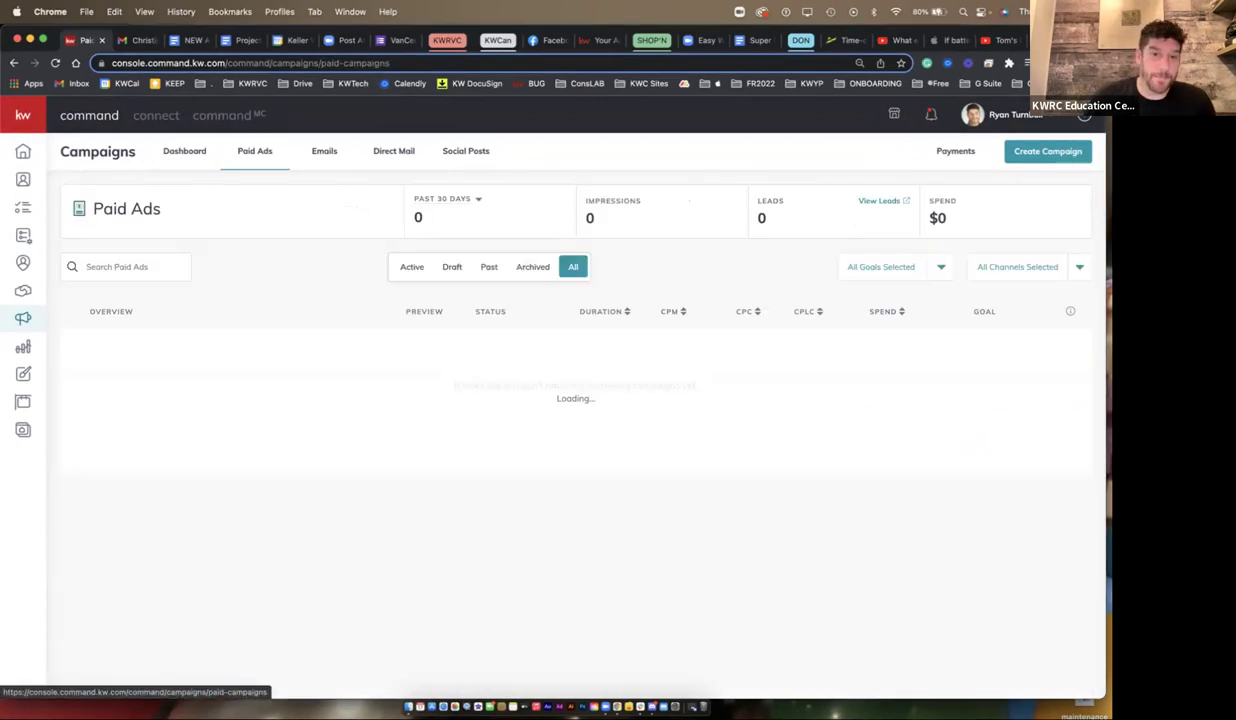
scroll(575, 420, "down", 5)
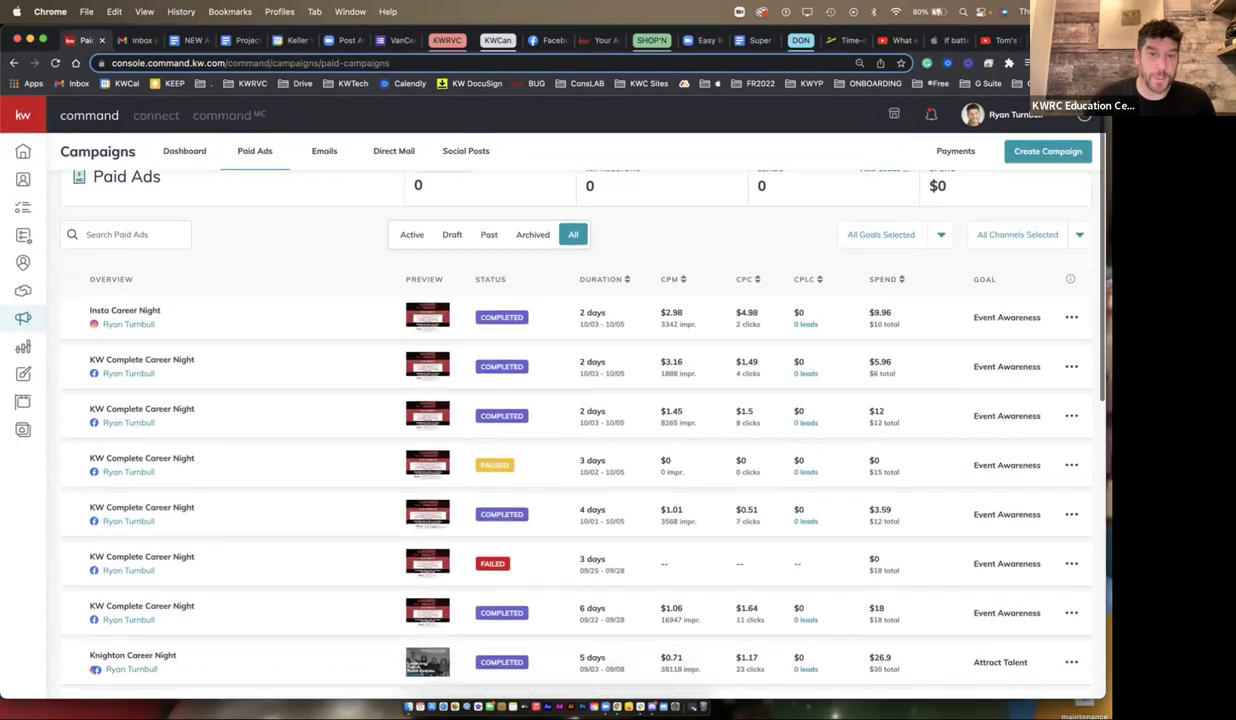
scroll(430, 400, "down", 9)
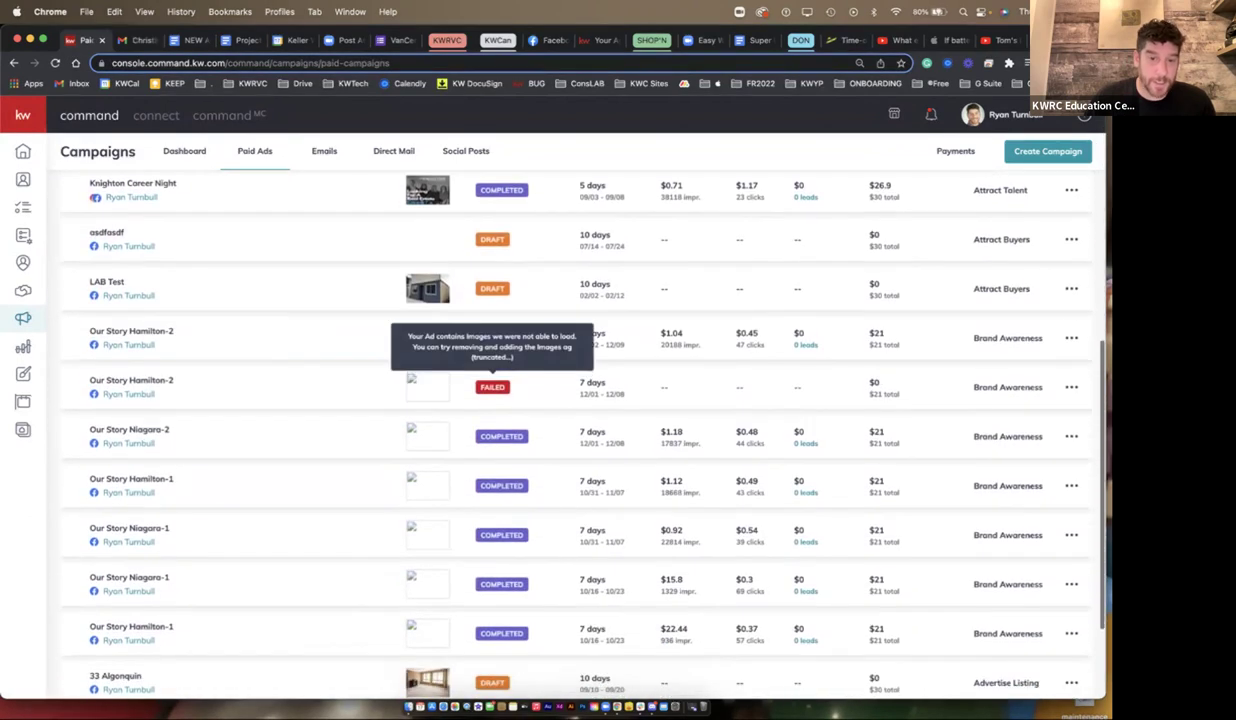
scroll(575, 420, "up", 15)
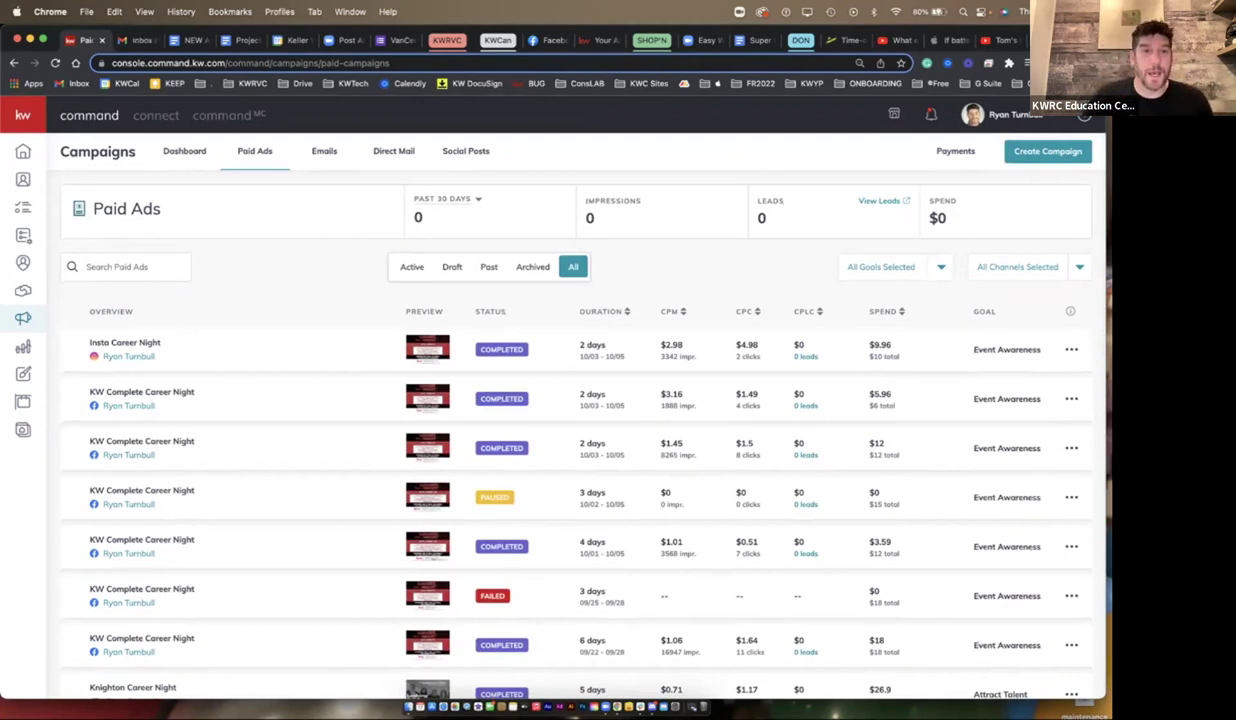
left_click(324, 151)
left_click(393, 151)
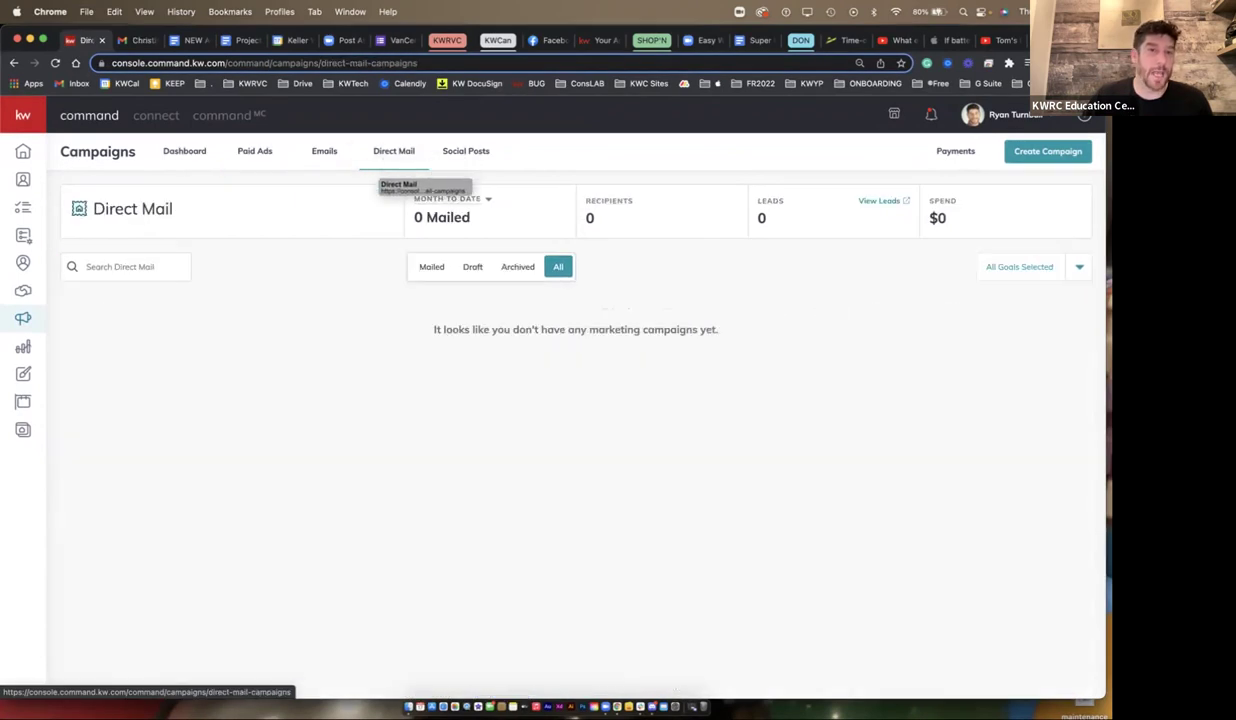
- View the Social Posts calendar for March 13–19 and start a post on Friday, March 18
left_click(465, 151)
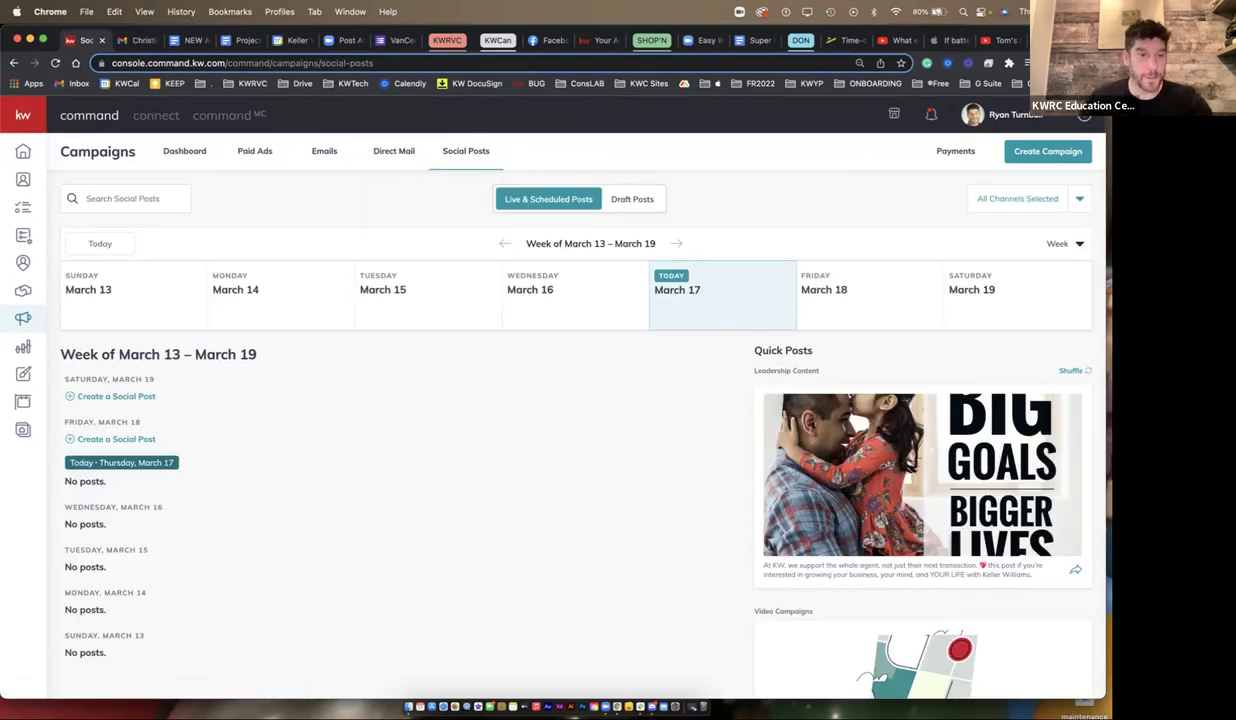
scroll(576, 420, "down", 3)
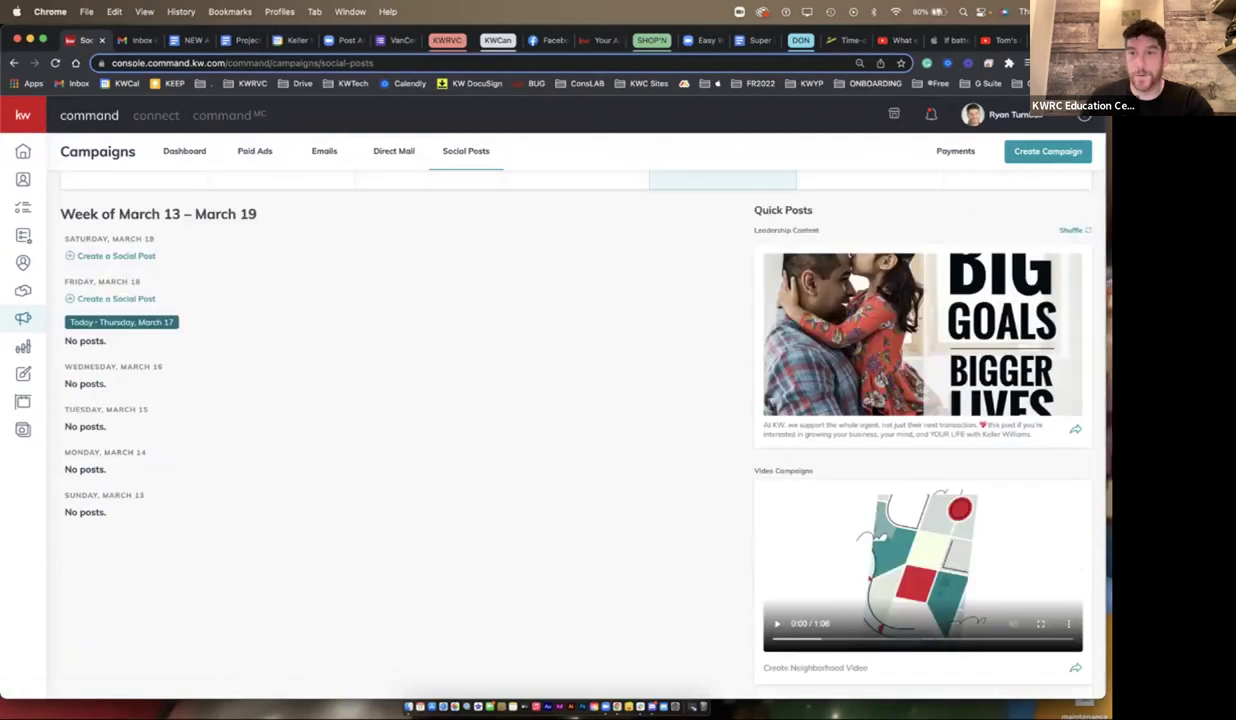
scroll(576, 420, "up", 3)
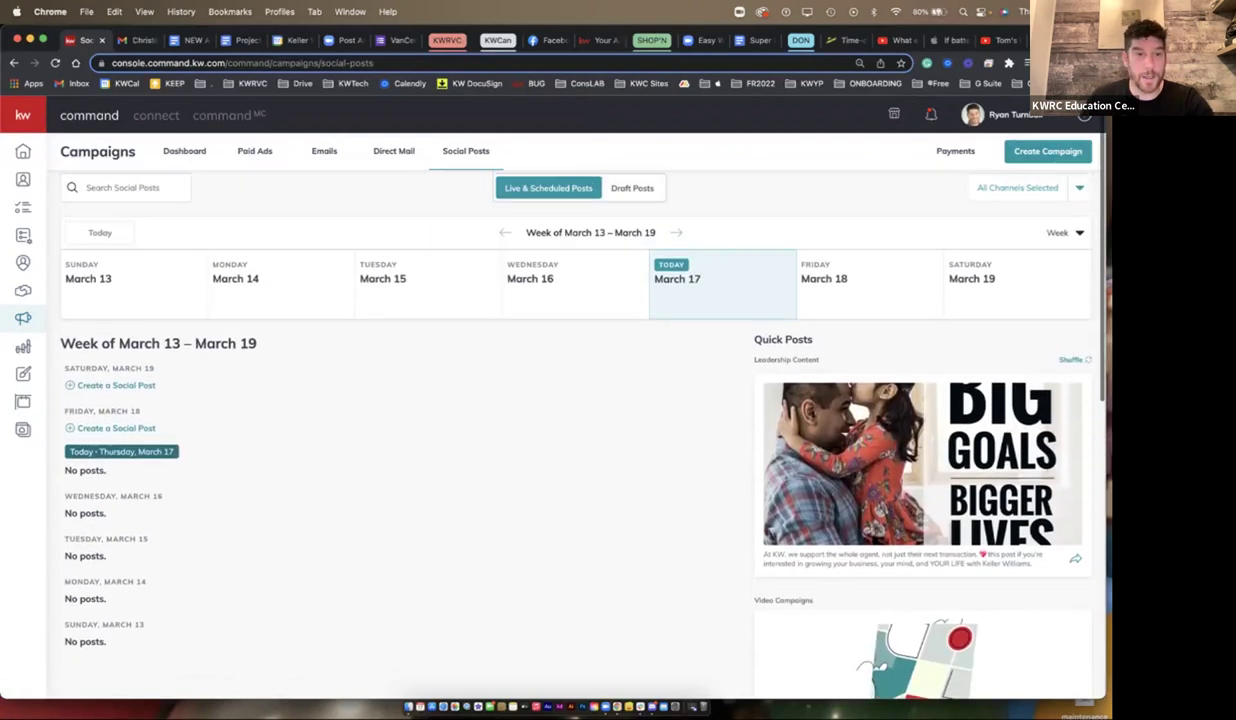
left_click(116, 427)
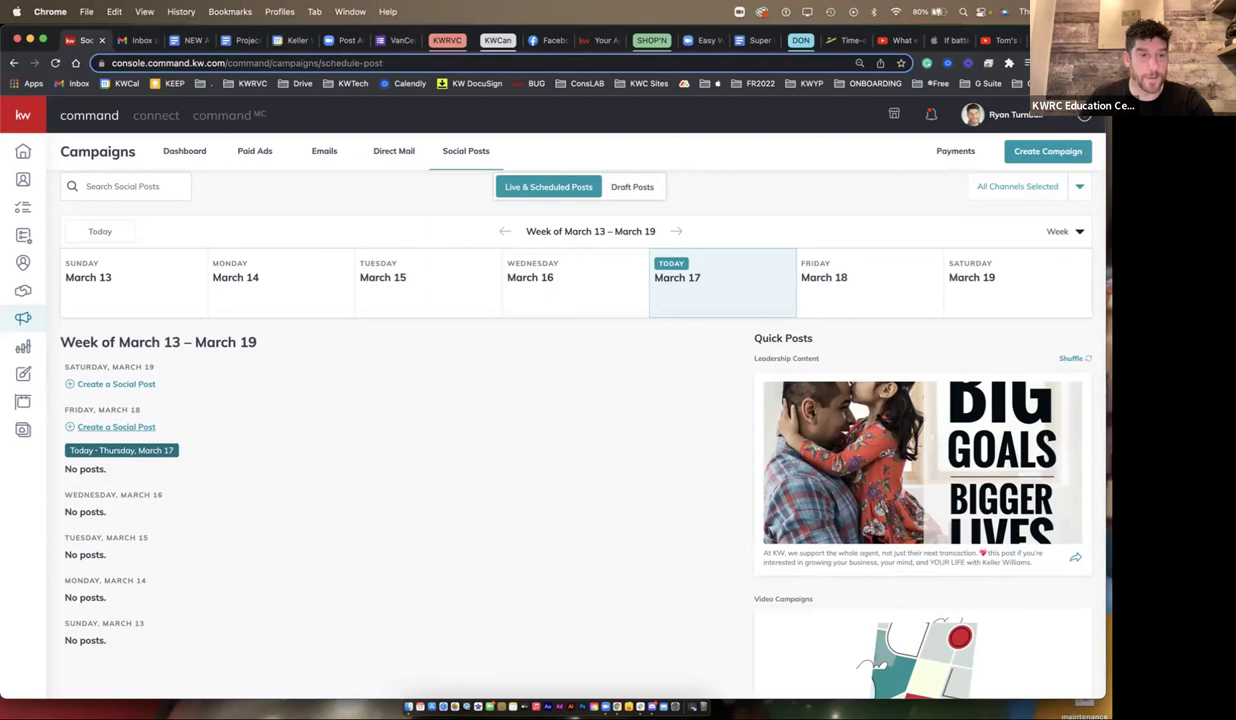
- Choose Upload Image for the Friday post and search the Mac's files for 'gif'
scroll(712, 236, "down", 3)
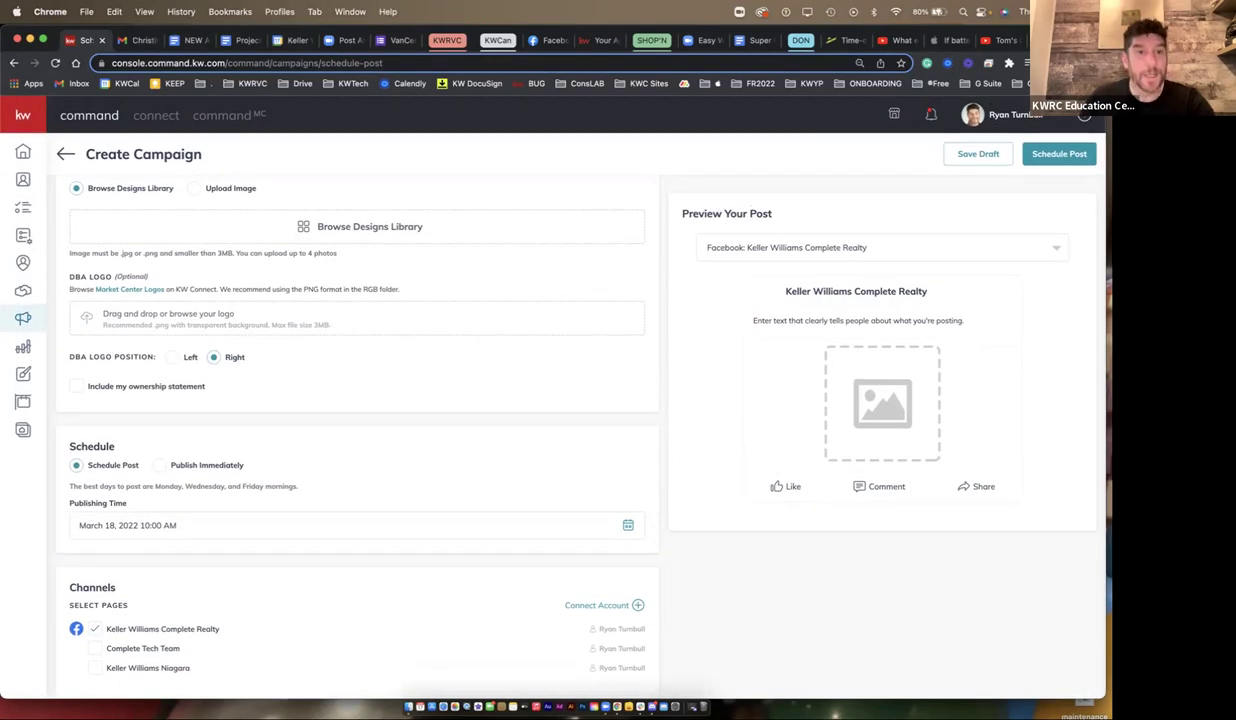
scroll(357, 400, "up", 3)
left_click(100, 262)
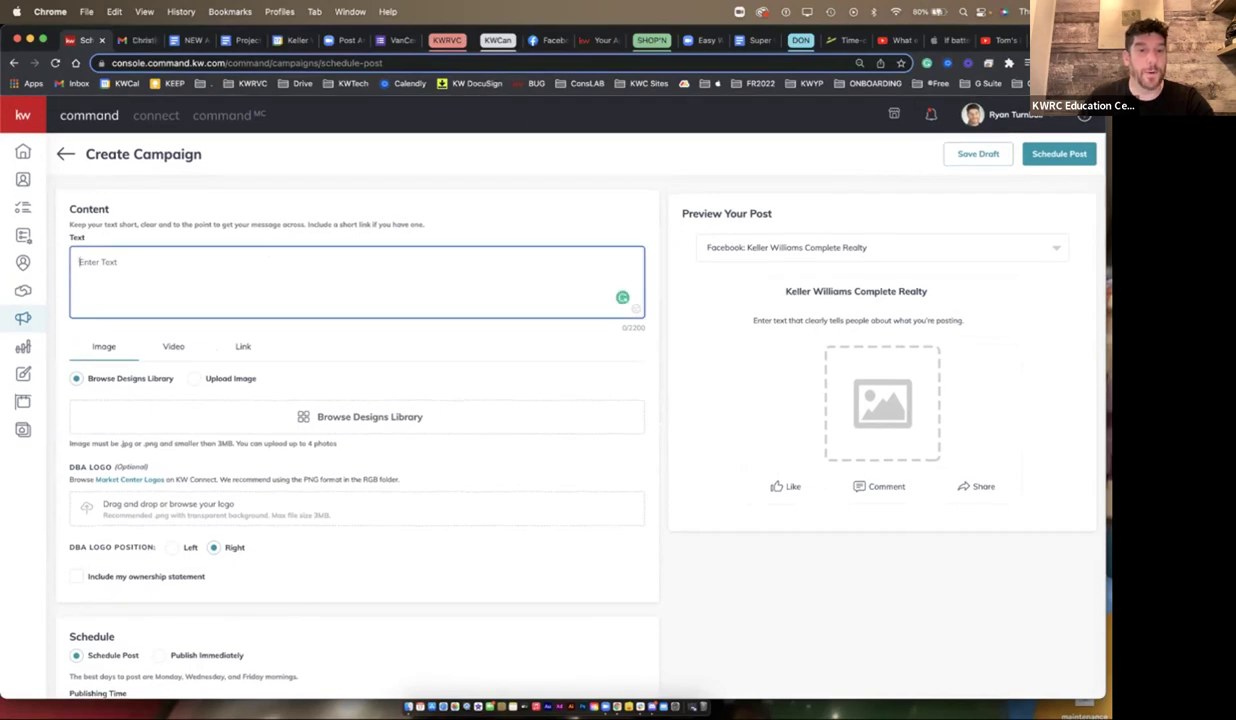
left_click(194, 378)
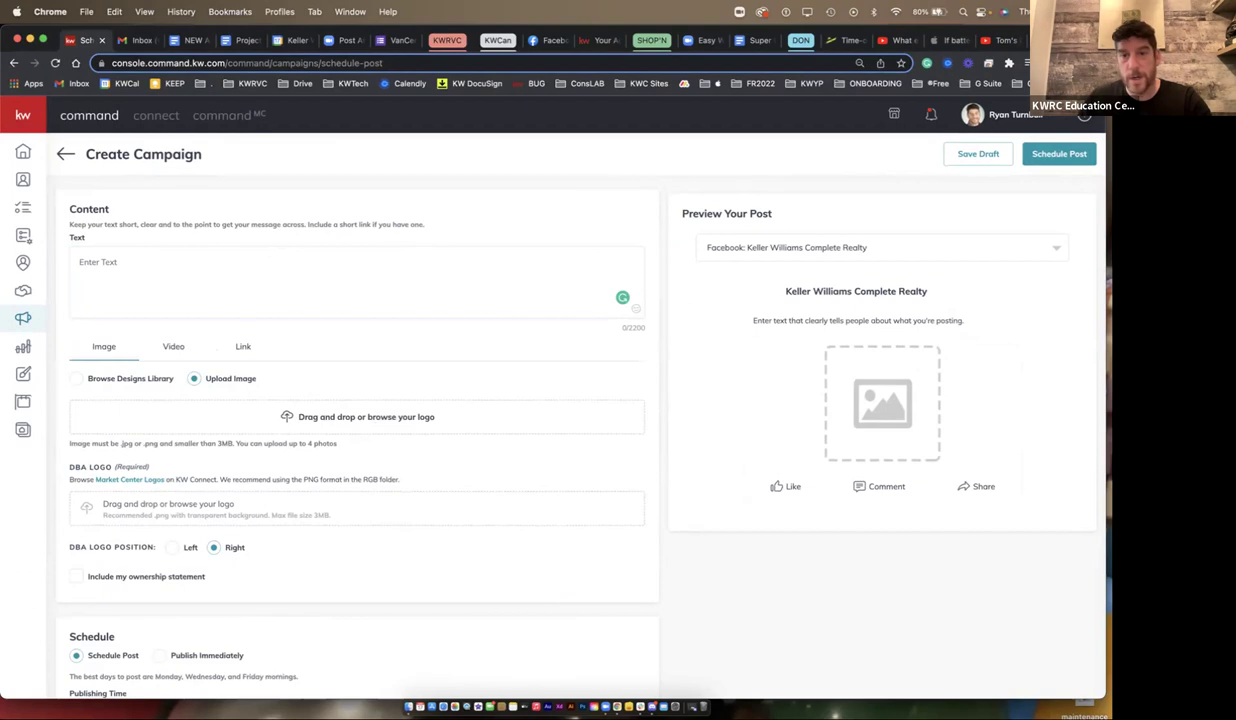
left_click(366, 416)
left_click(743, 237)
type("gif")
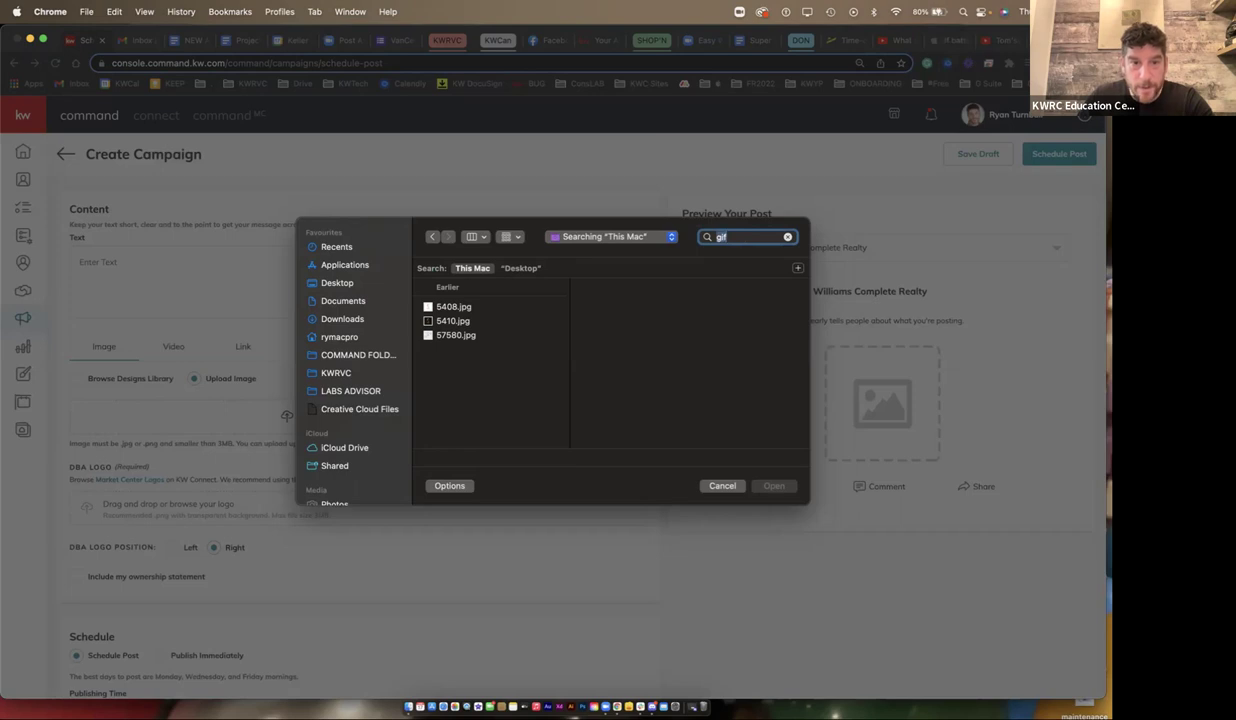
- Preview the 5408.jpg, 5410.jpg and 57580.jpg image search results
left_click(453, 306)
left_click(453, 320)
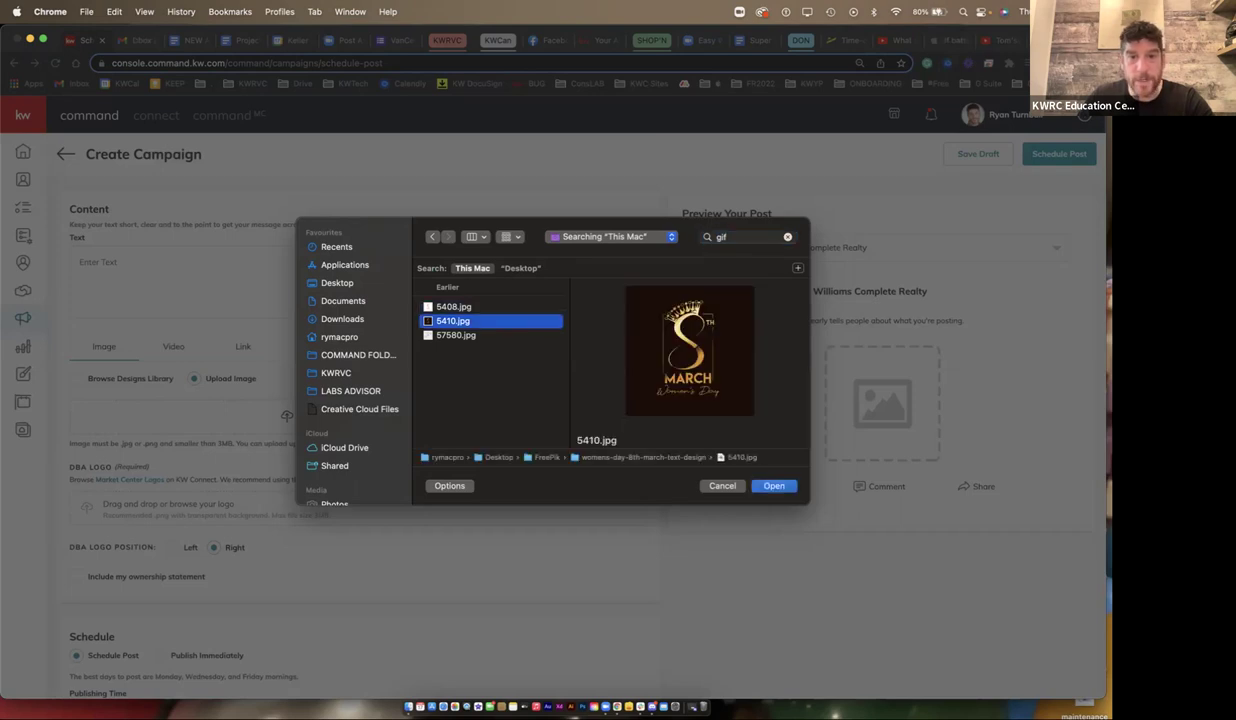
left_click(456, 335)
- Narrow the file search to 'kwrvc gif' and hide Chrome to reveal the desktop
left_click(745, 236)
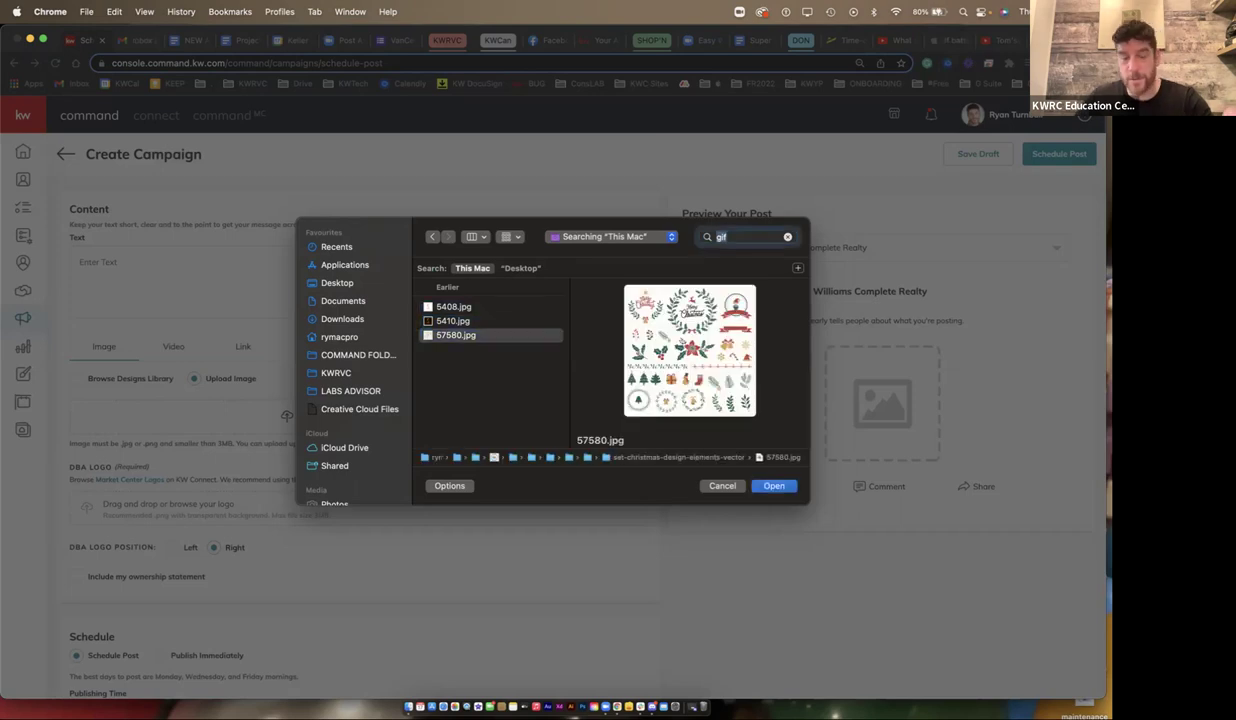
key("Left")
type("kwrvc")
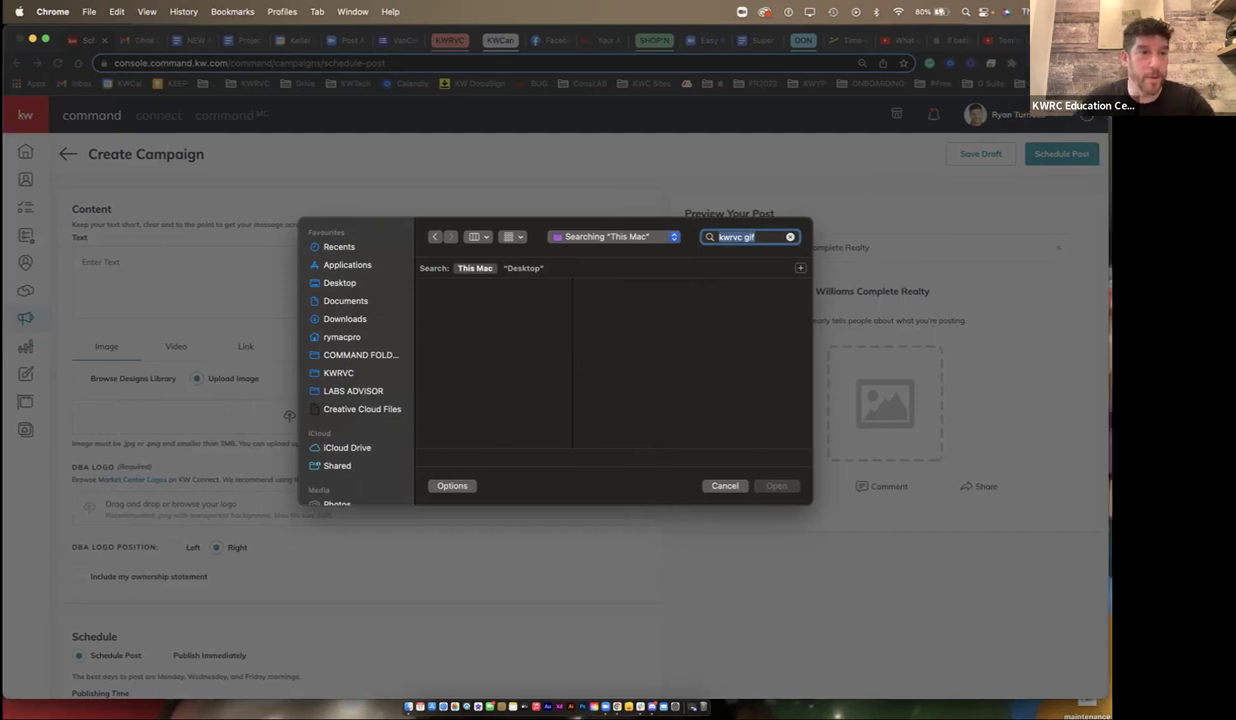
key("super+h")
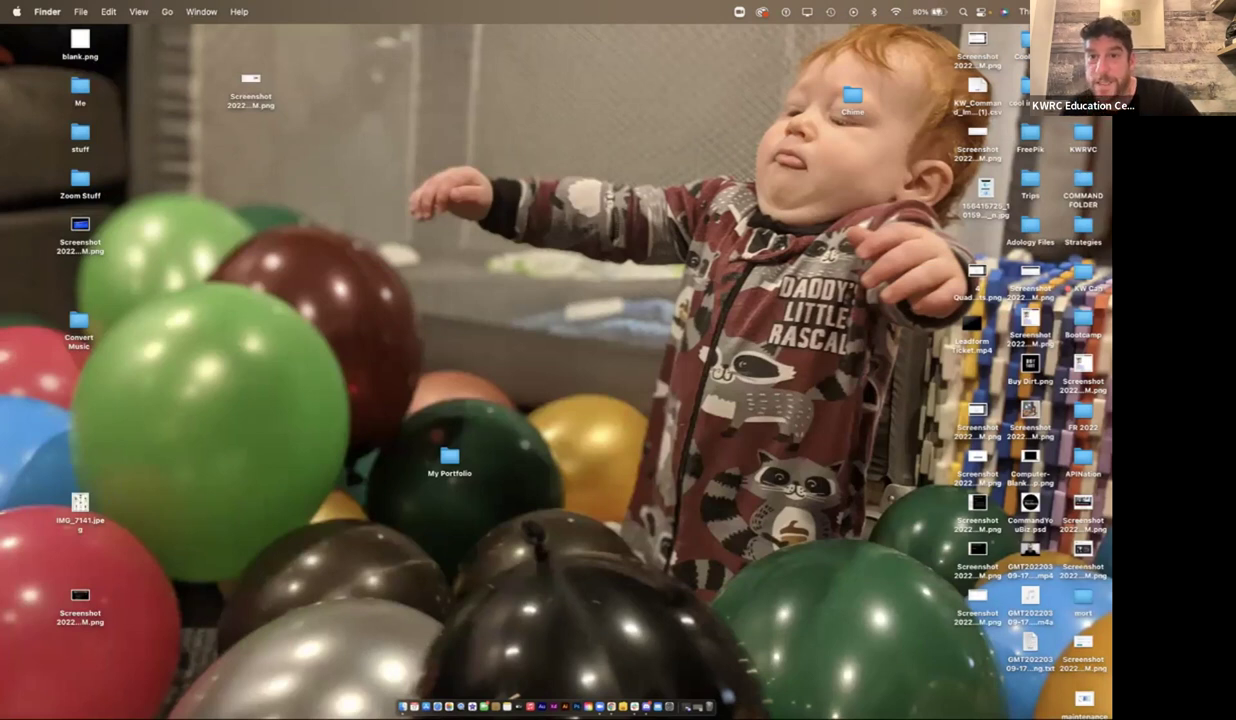
- Browse through KWRVC, KWRVC-Creative and Marketing Bundles to the KWRVC GIFS folder
left_click_drag(852, 97, 966, 655)
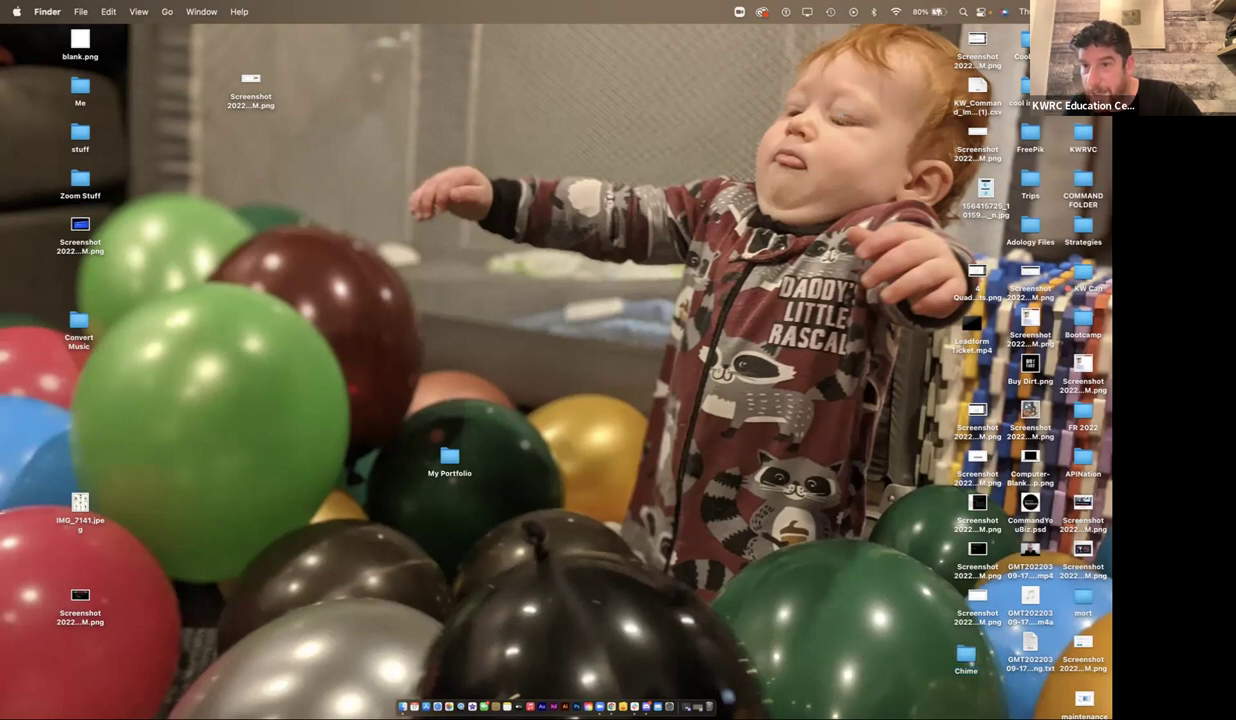
double_click(1083, 135)
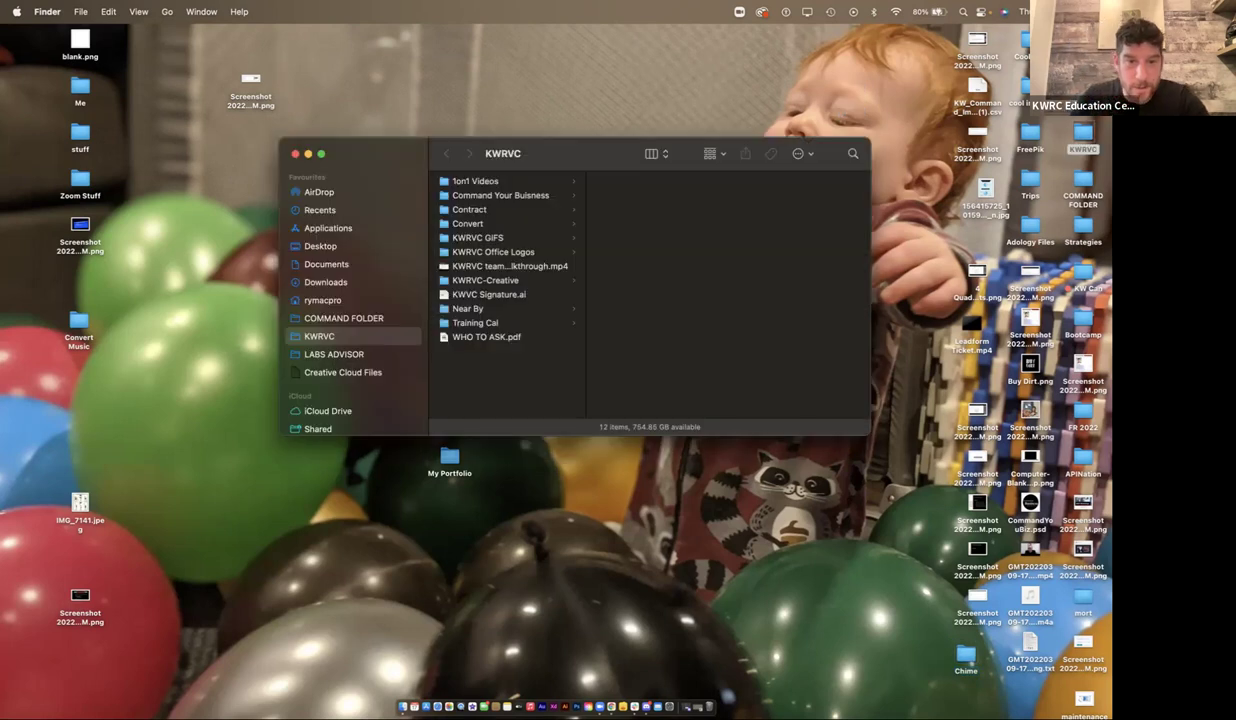
left_click(485, 280)
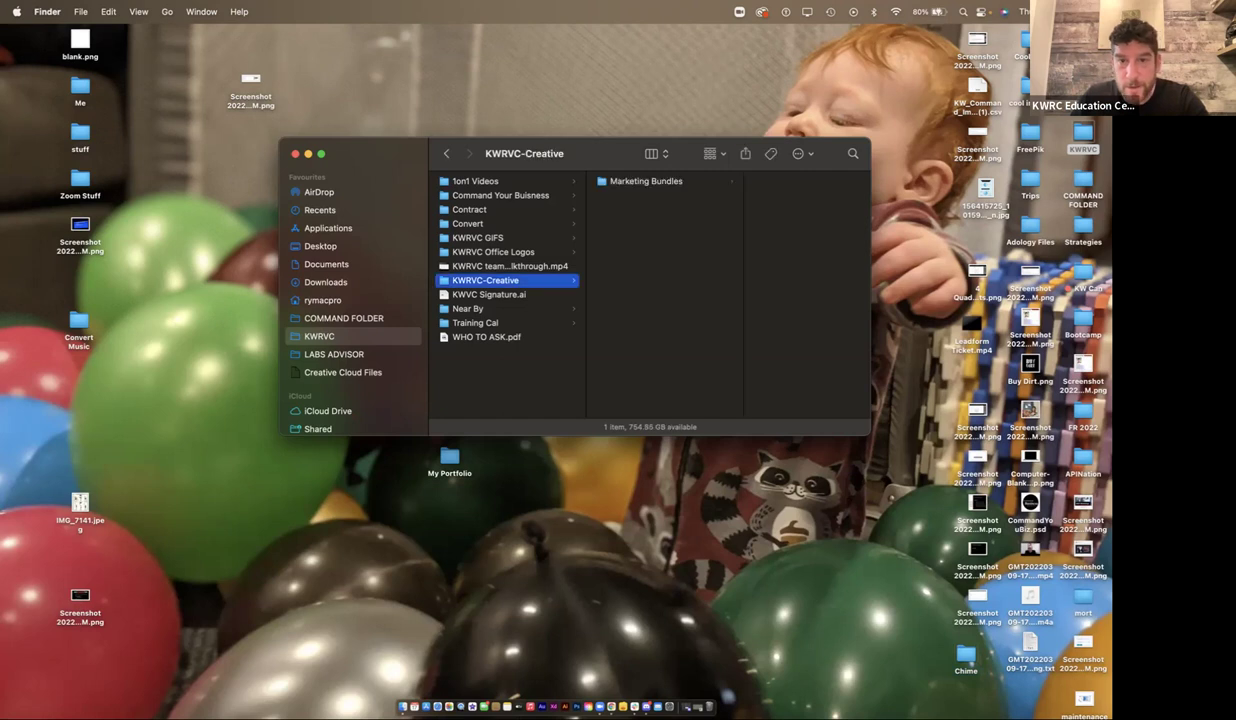
key("Right")
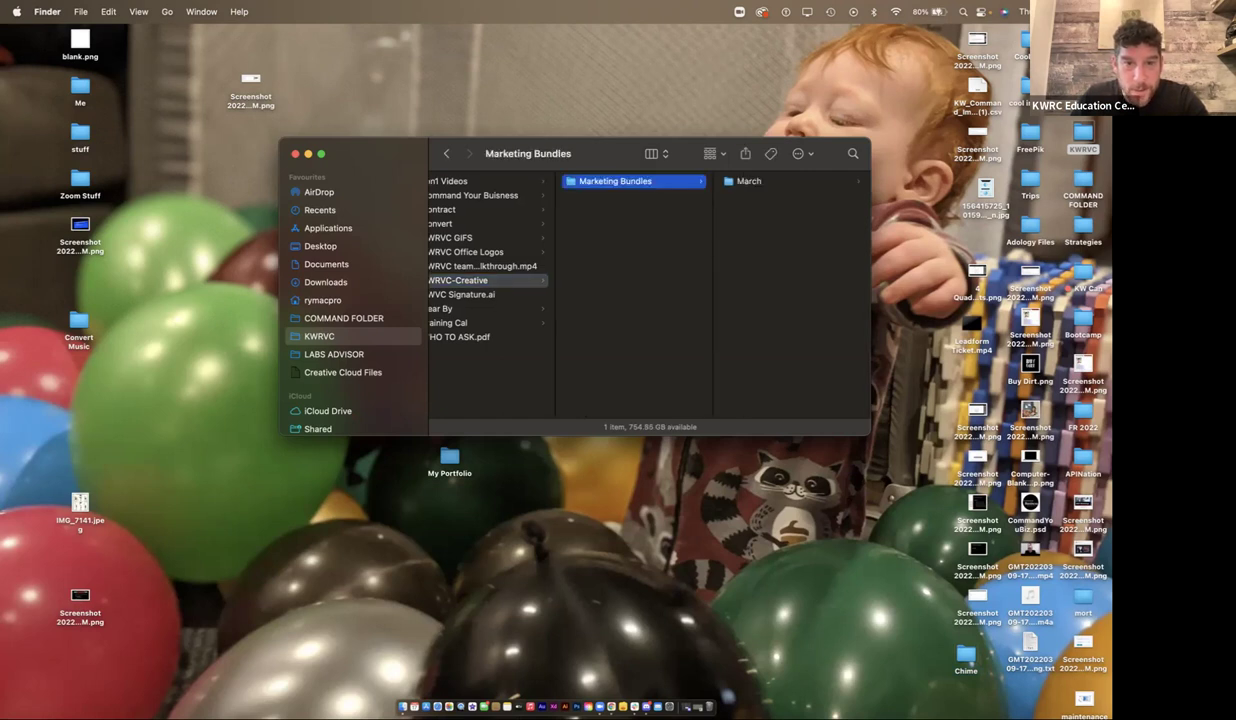
scroll(620, 290, "left", 2)
left_click(478, 237)
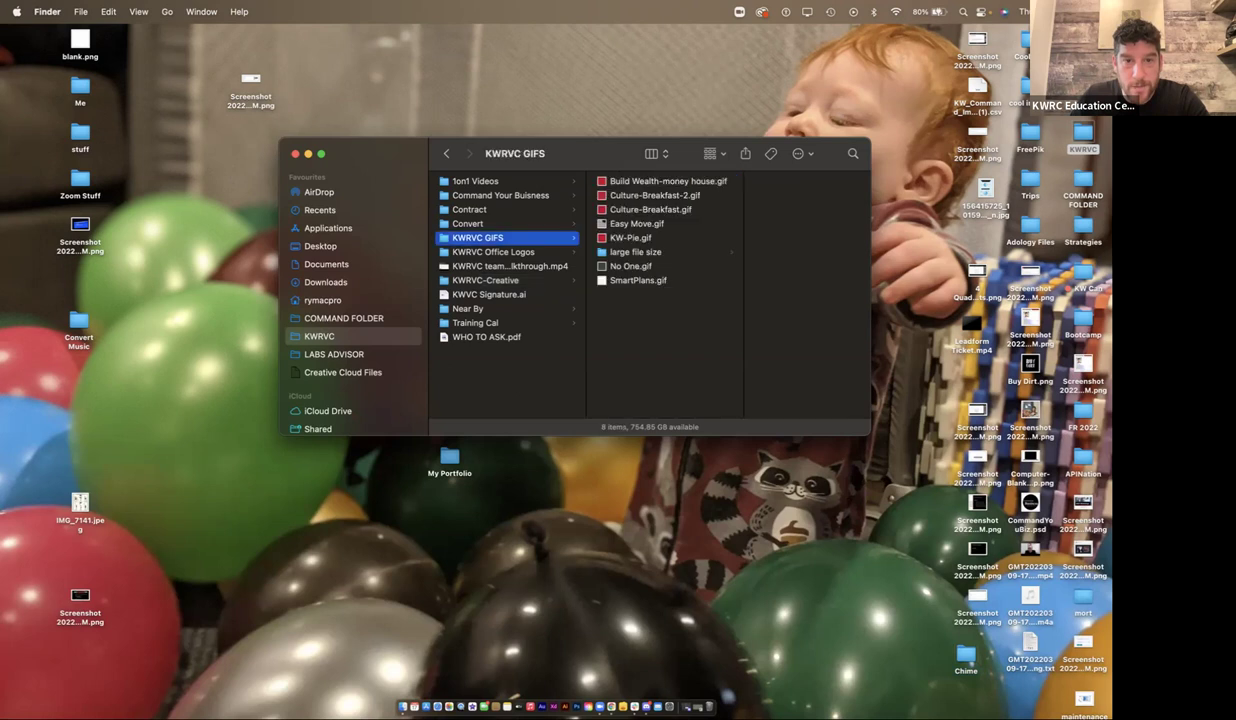
left_click_drag(600, 153, 846, 211)
- Drag KW-Pie.gif from KWRVC GIFS out onto the desktop
key("Right")
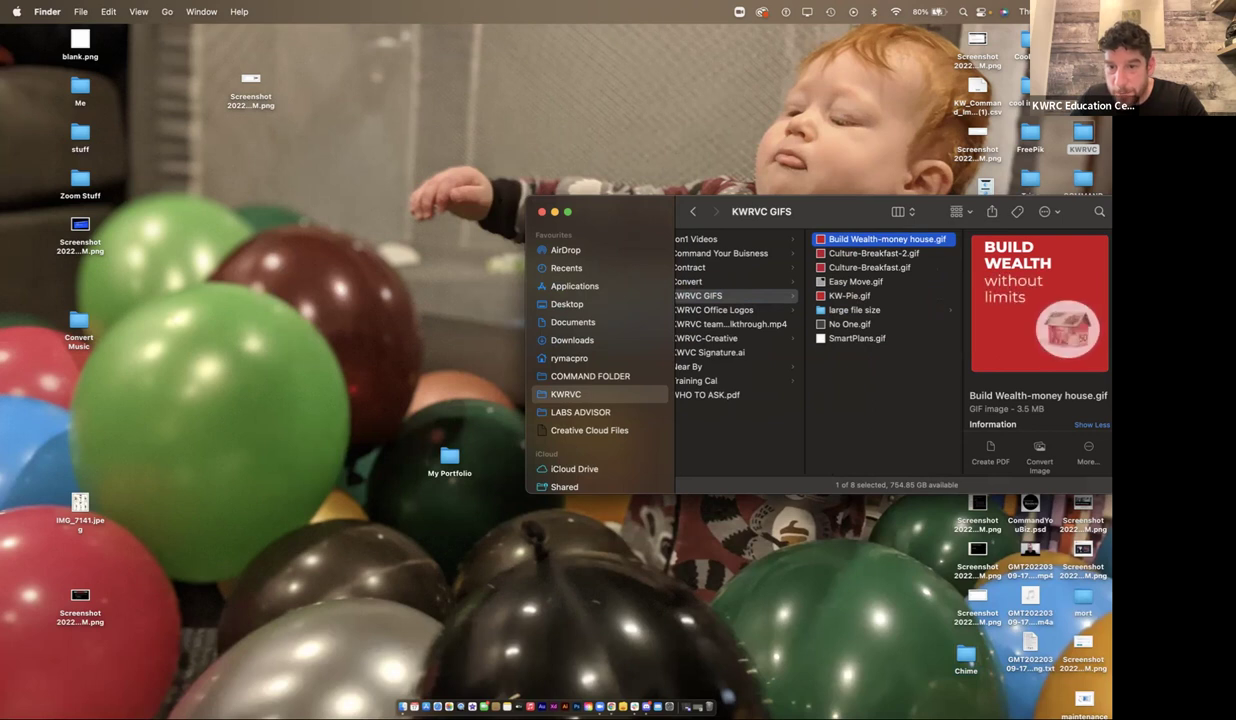
right_click(849, 296)
left_click_drag(849, 296, 907, 622)
- Return to the campaign, clear the 'kwrvc gif' search and list the Desktop files
left_click(698, 676)
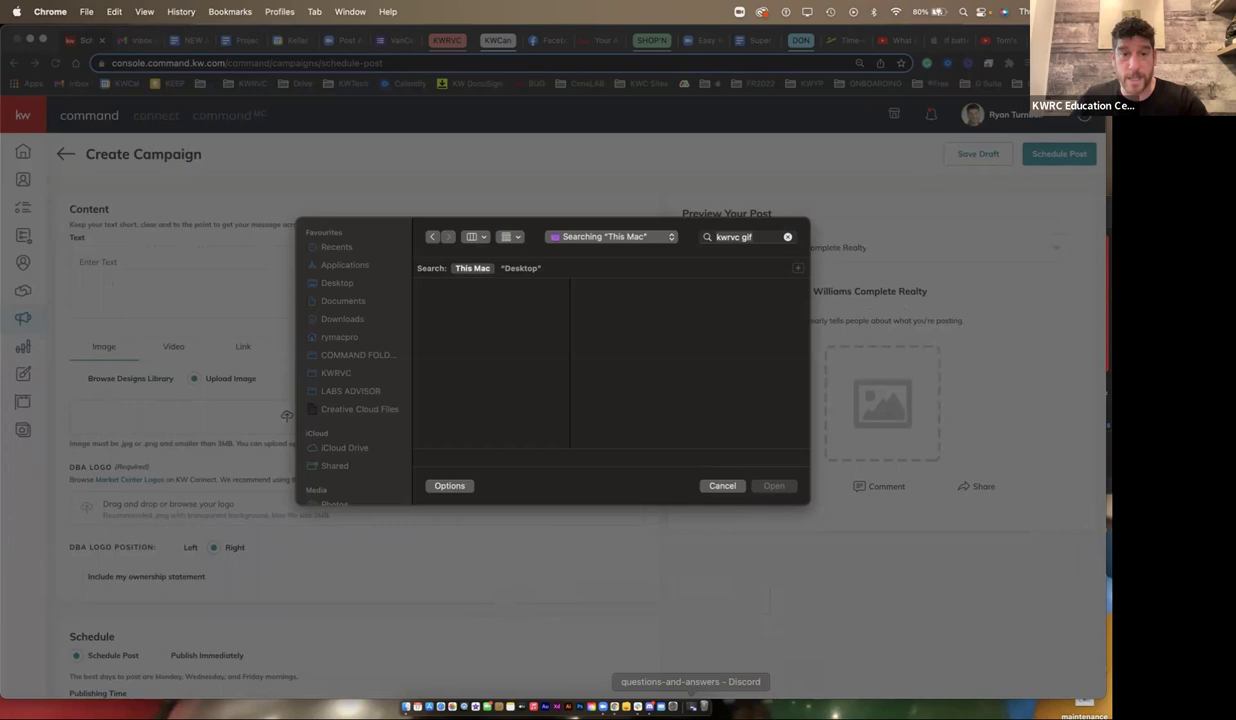
left_click(342, 318)
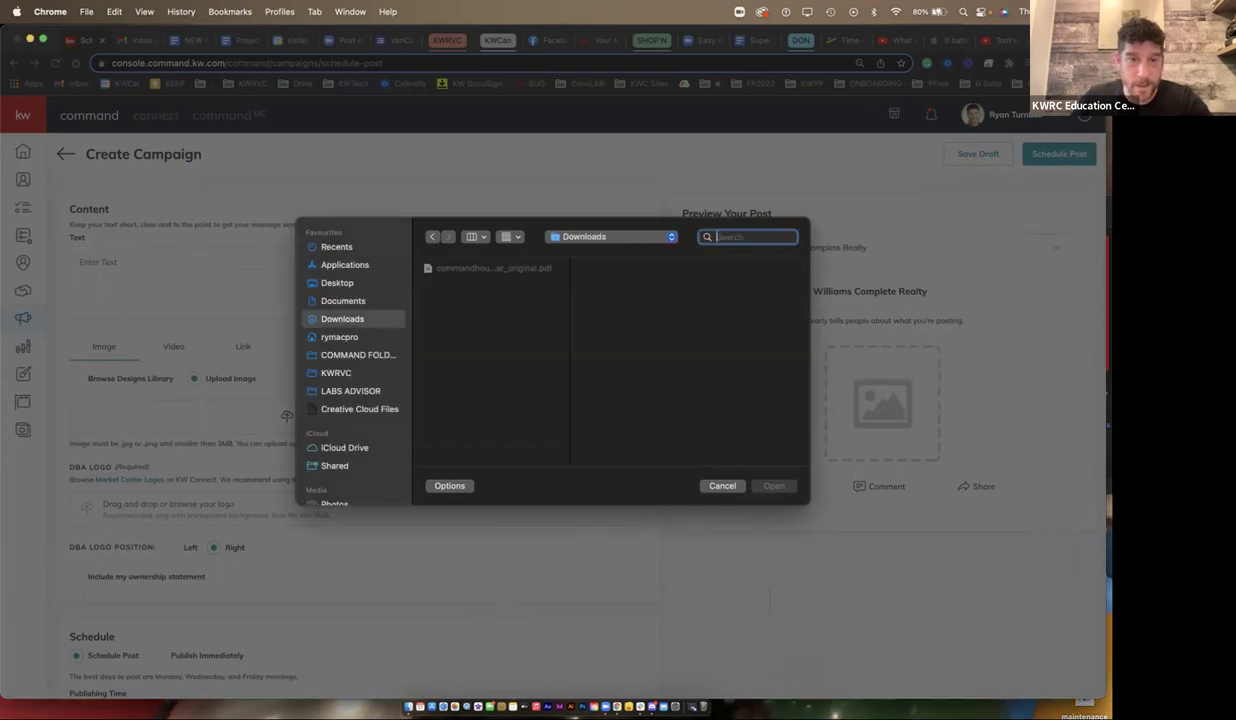
left_click(337, 282)
scroll(490, 360, "down", 5)
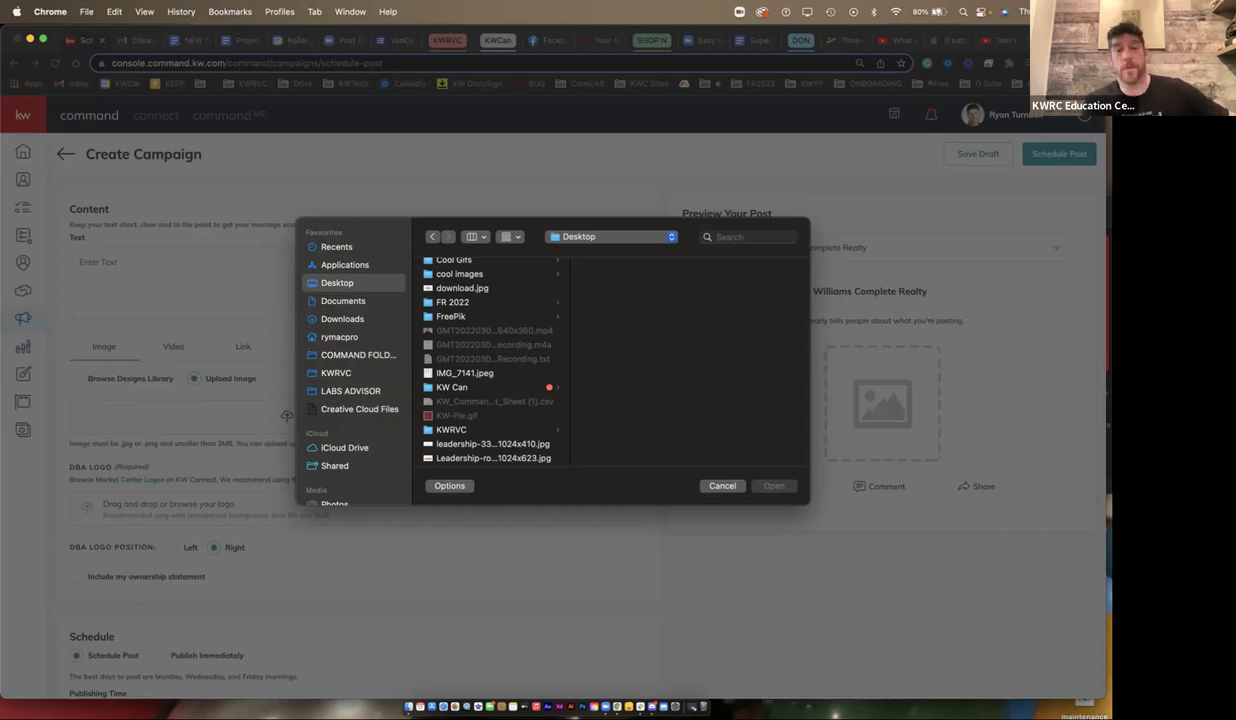
scroll(490, 360, "up", 5)
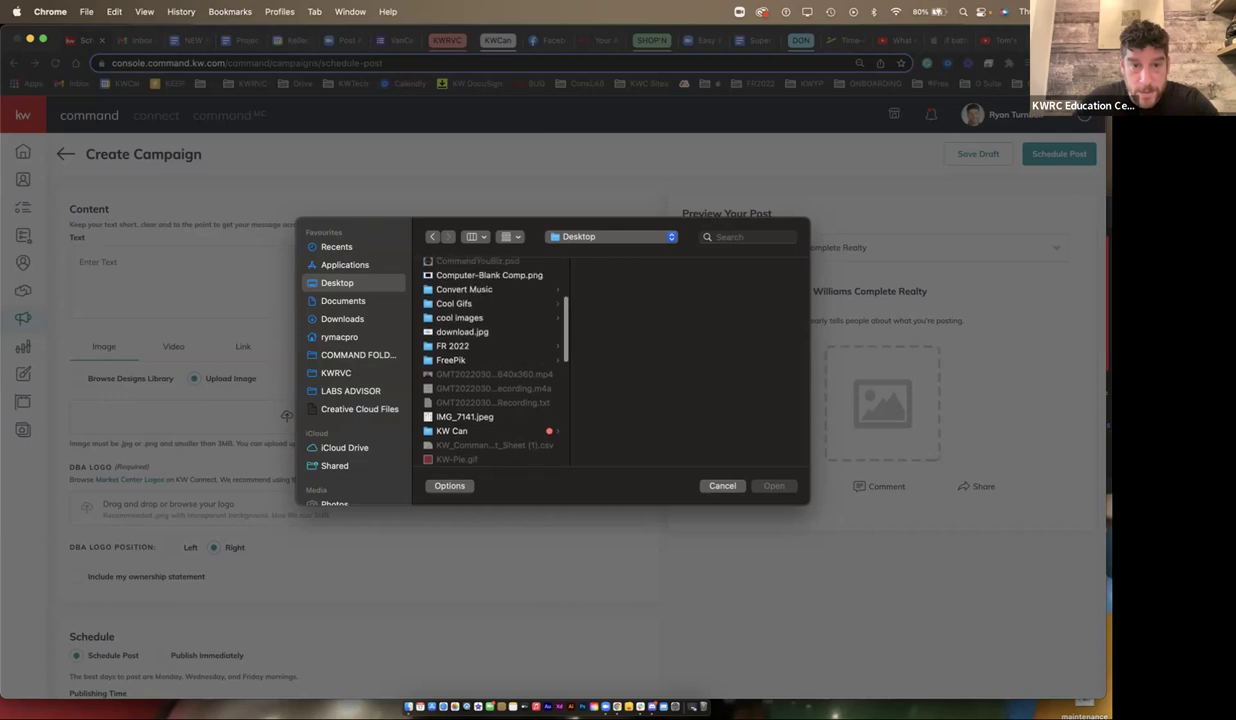
- Open contacts2.png from COMMAND FOLDER > agent site and apply the square crop
left_click(476, 304)
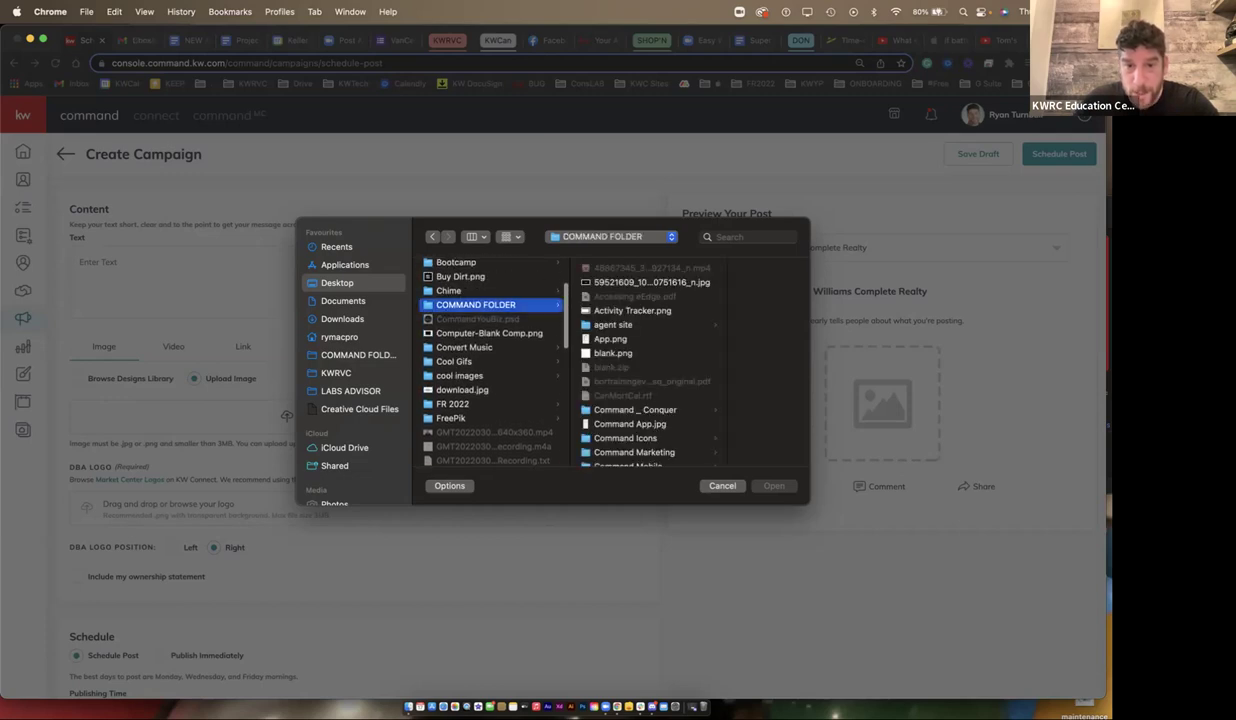
left_click(613, 324)
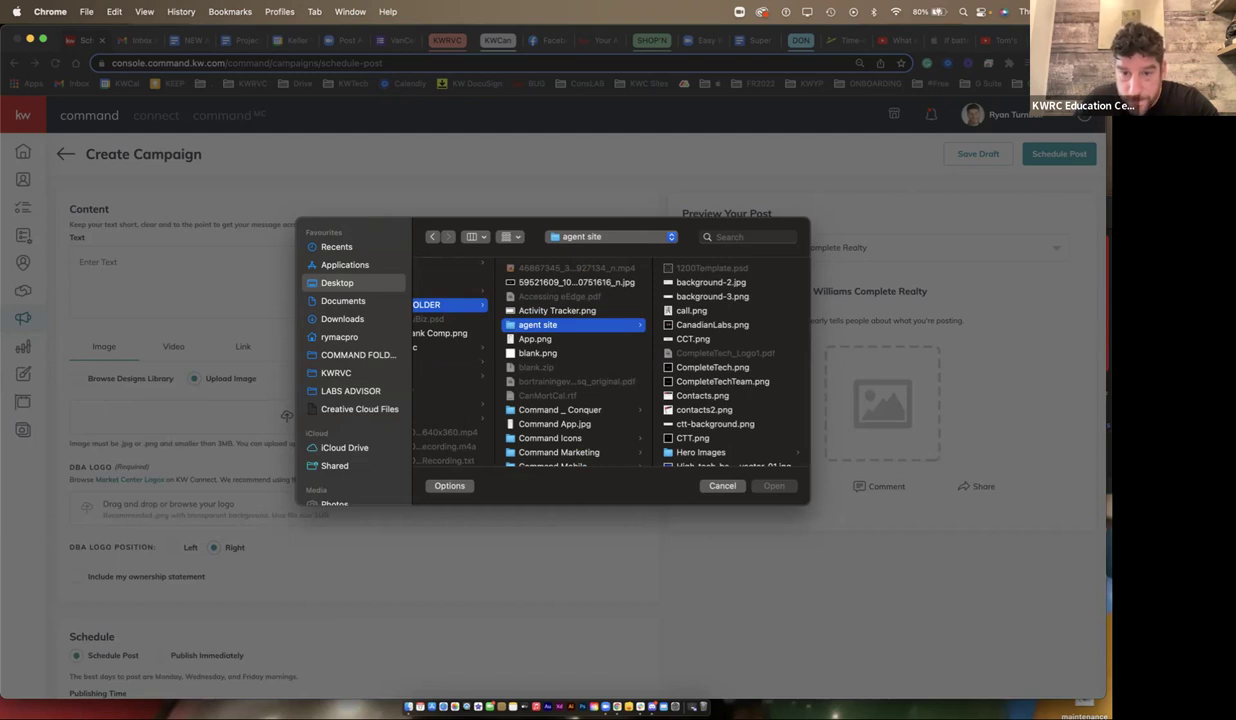
left_click(704, 409)
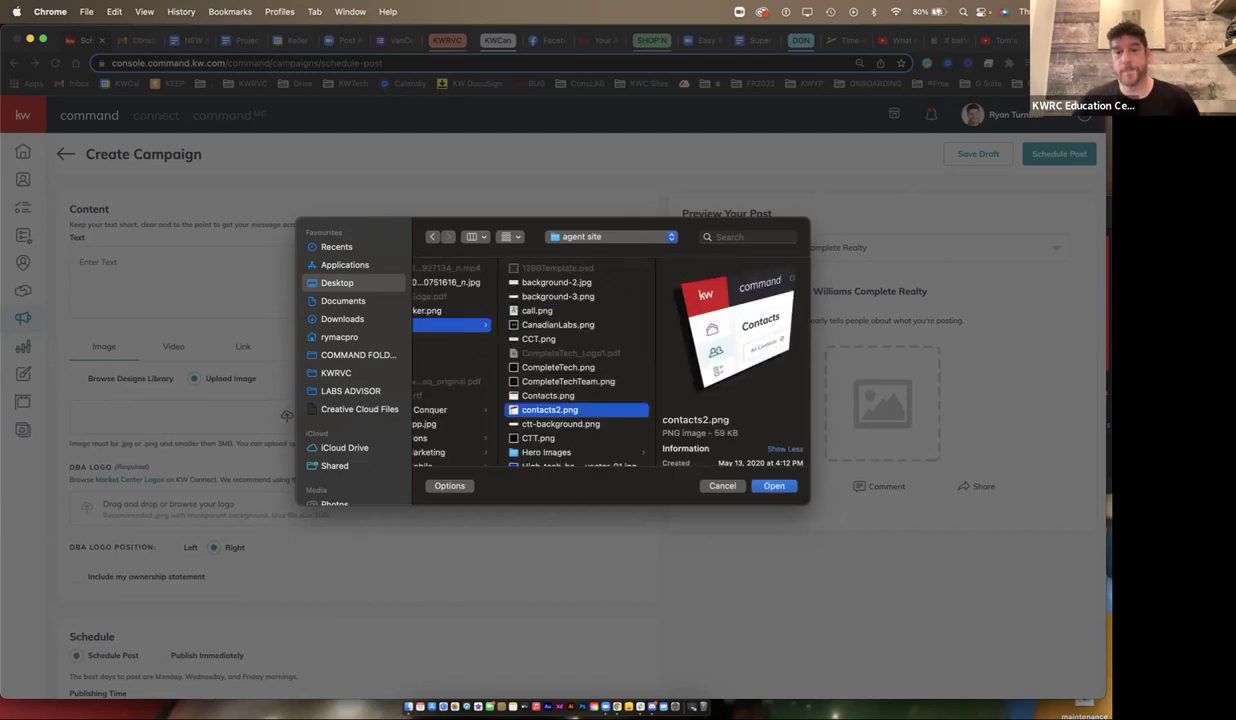
key("Return")
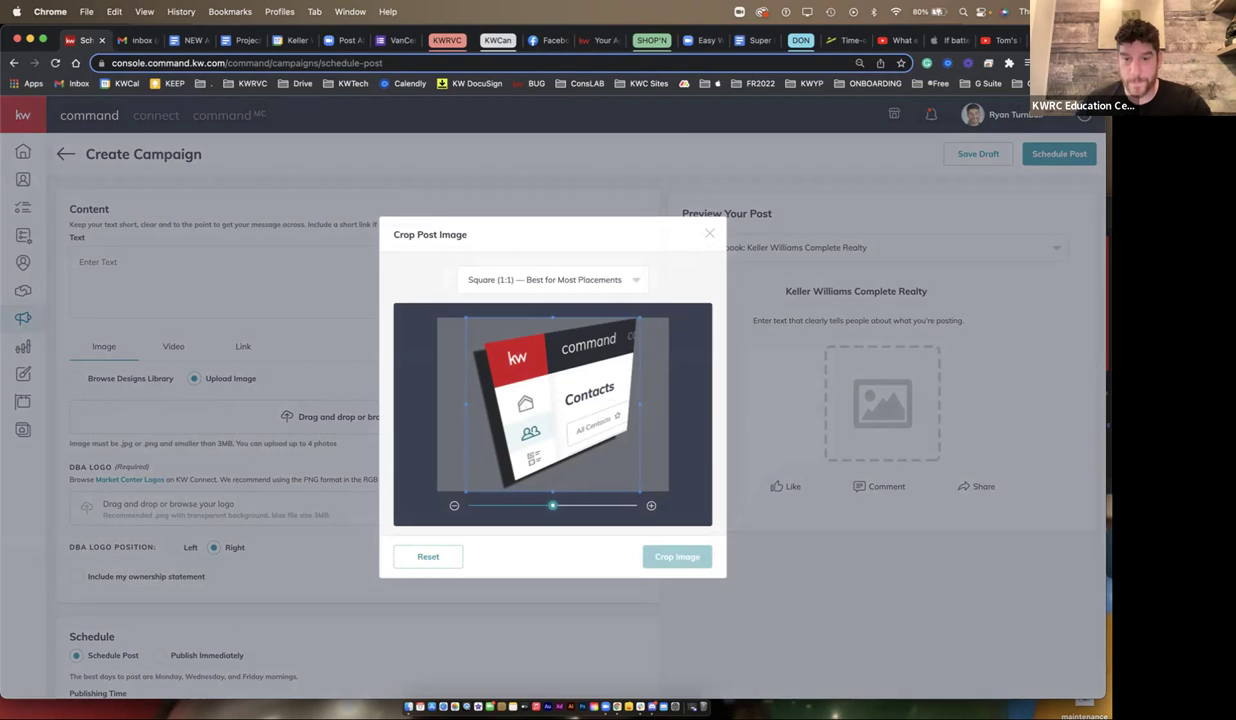
left_click(677, 556)
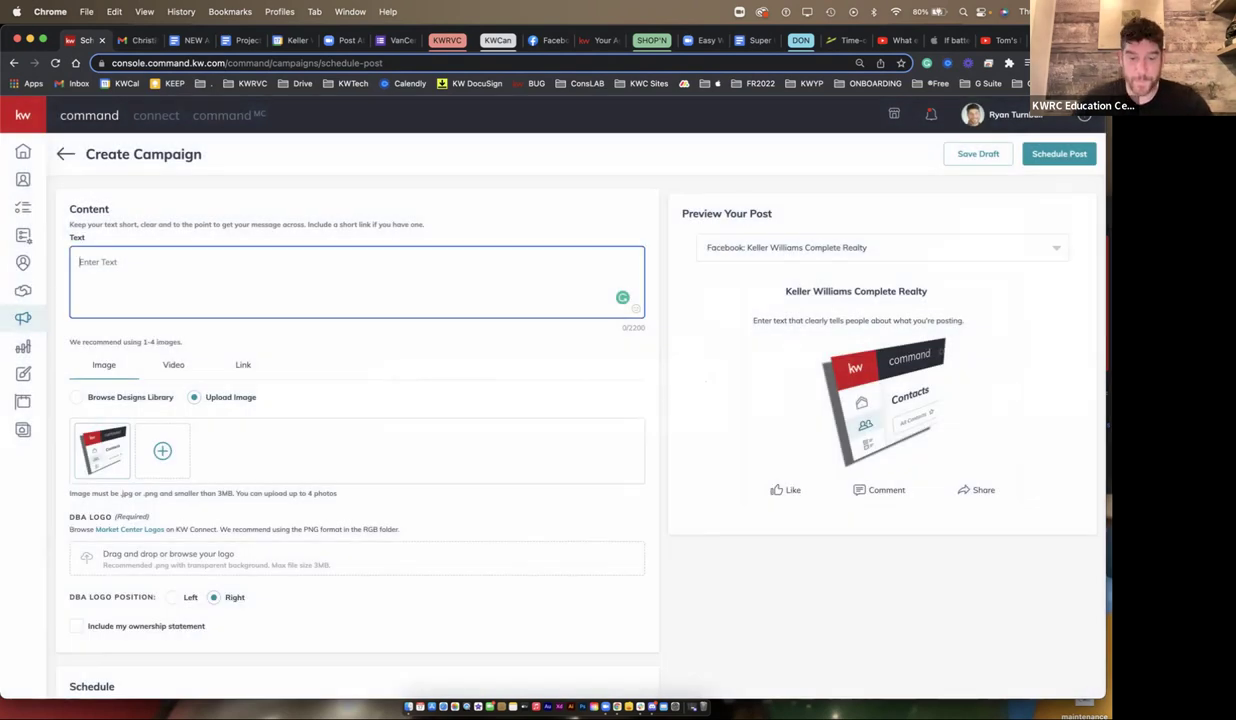
- Replace the post text with 'It's not a Database its a DataBANK!'
type("Command Conta")
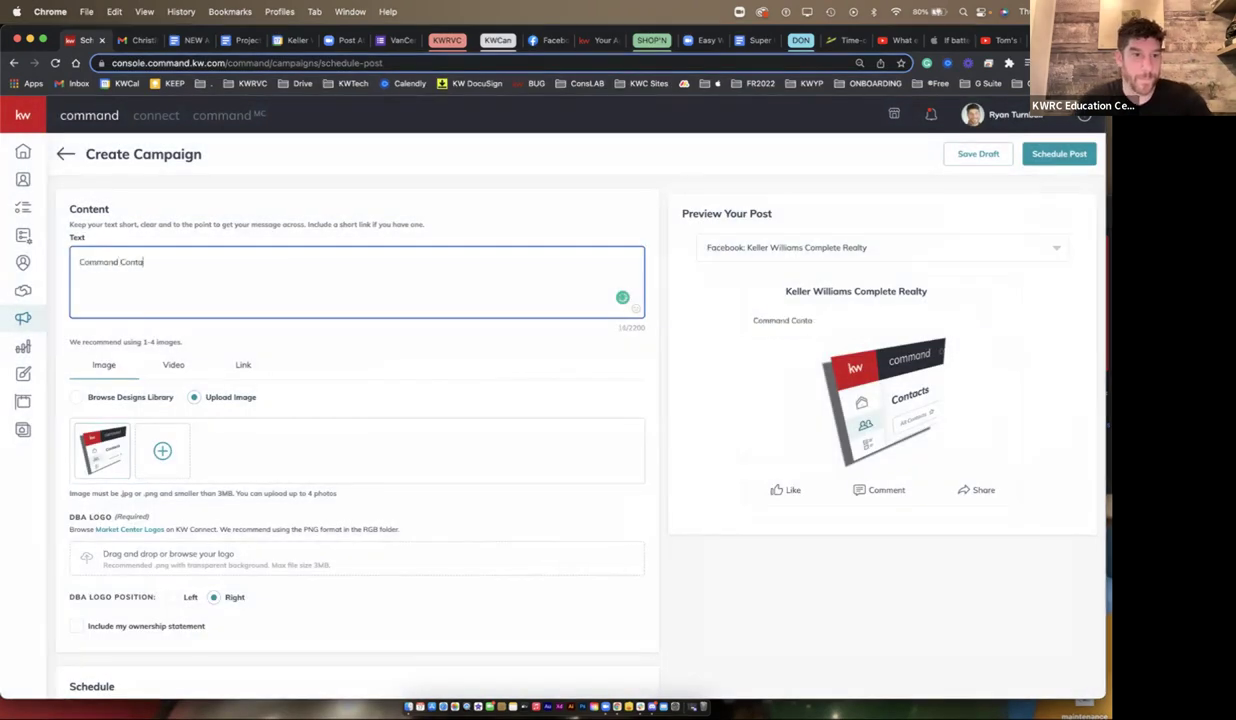
type("cts or")
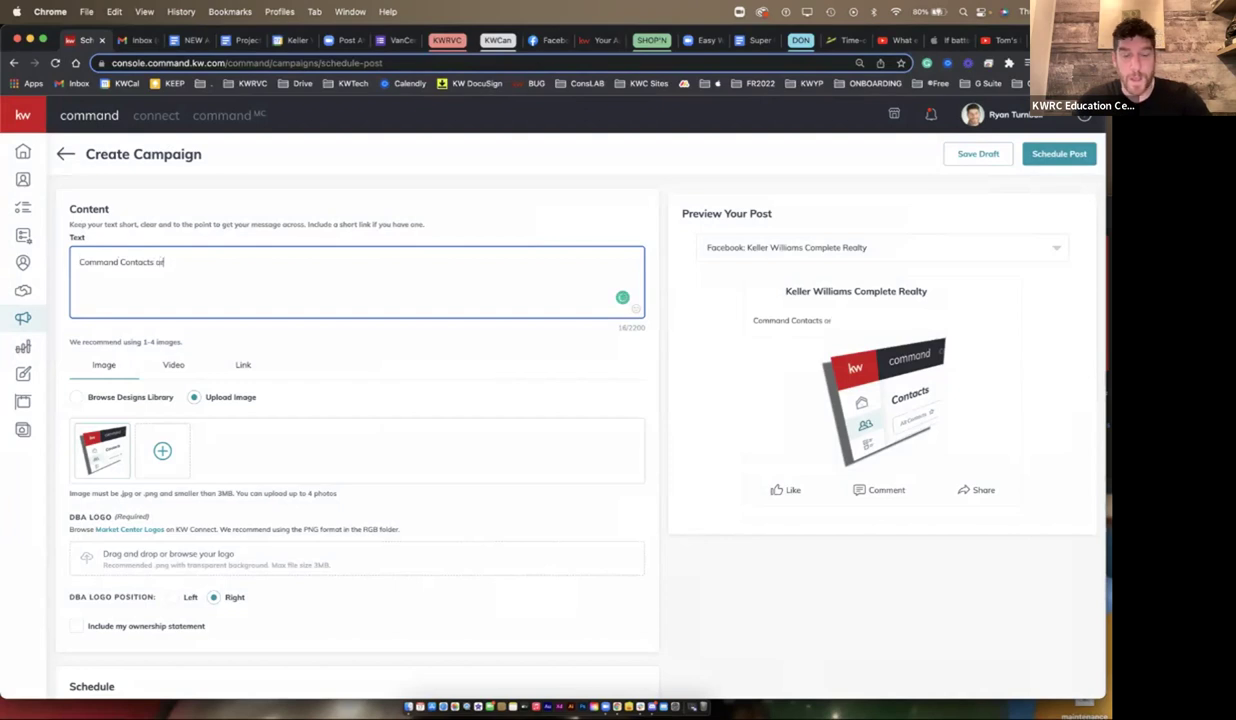
key("super+a")
type("It's no")
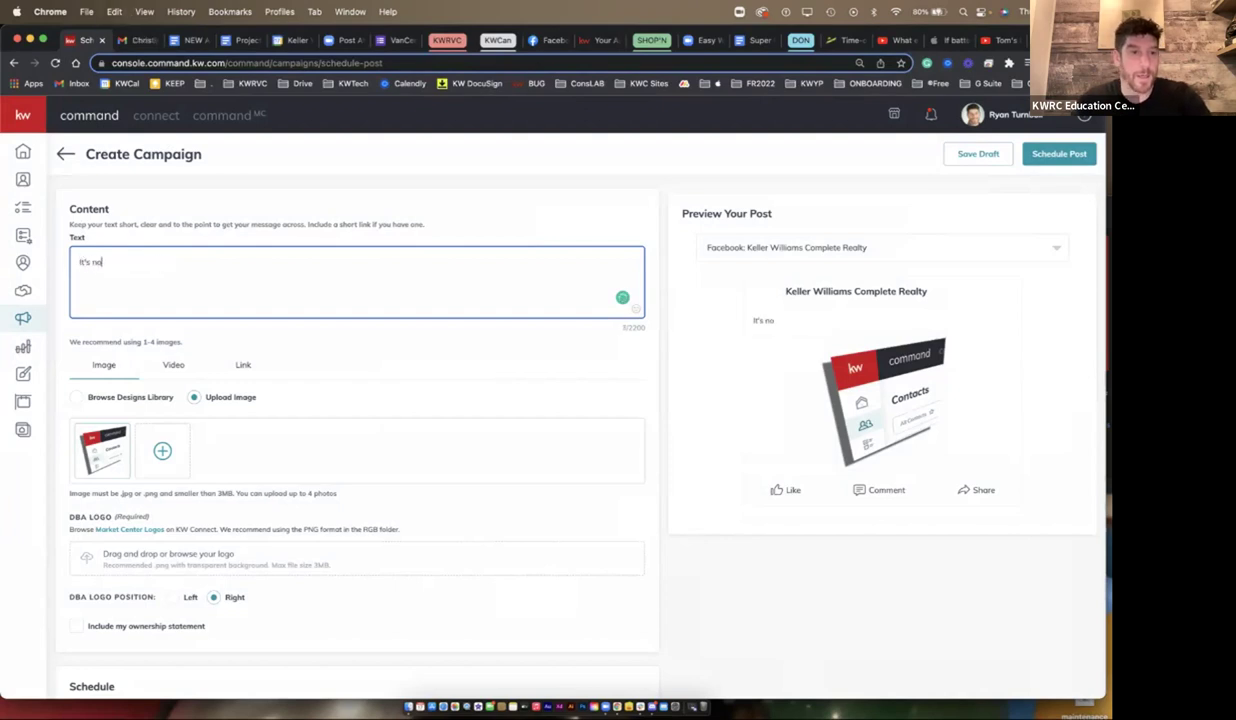
type("t a Data")
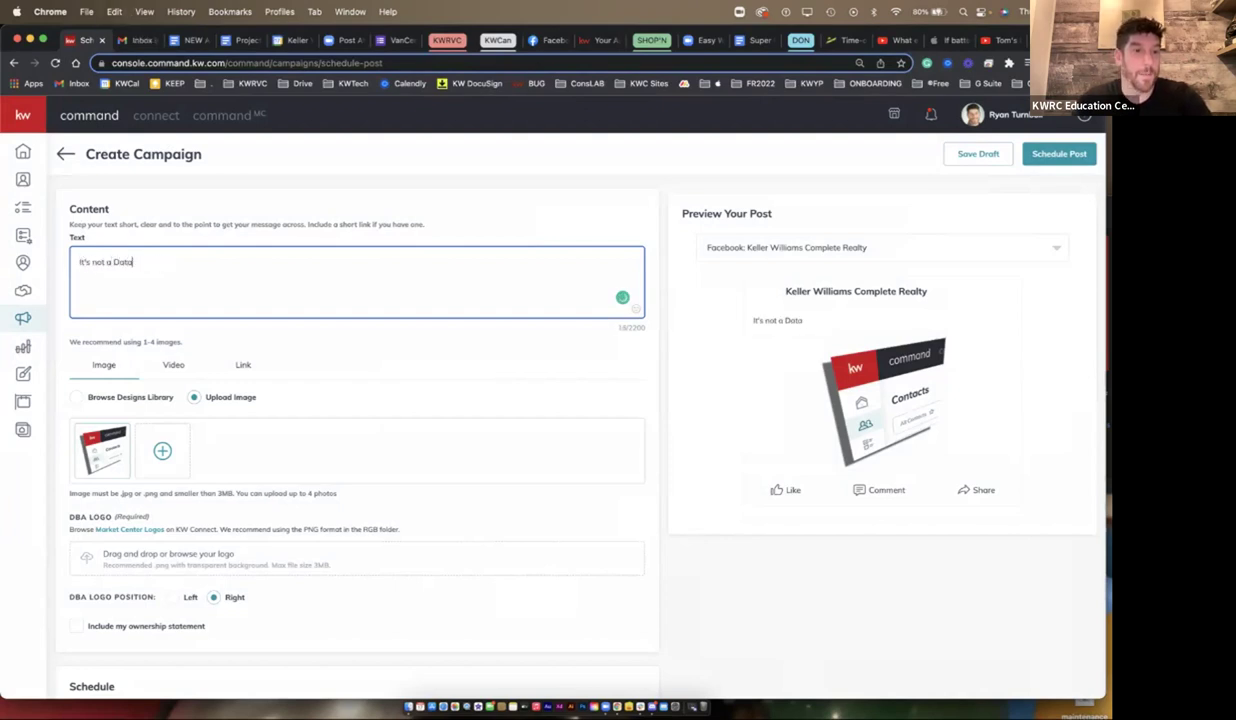
type("base its a DataBANI")
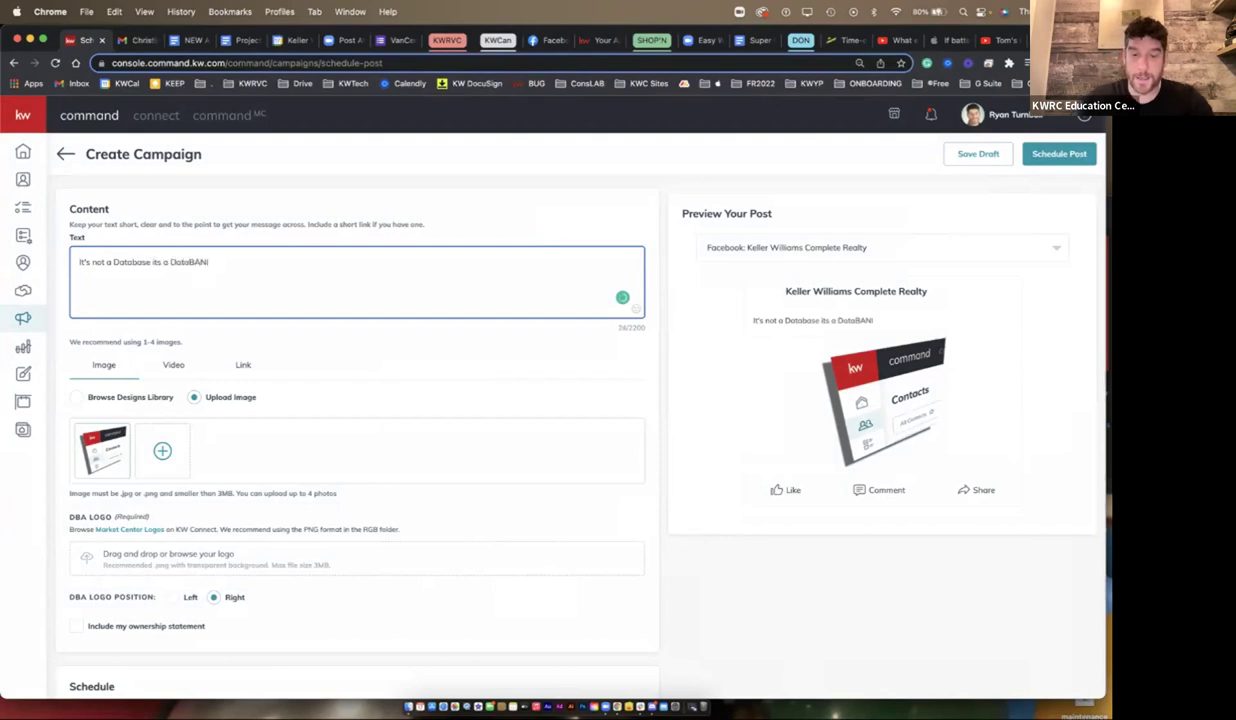
key("BackSpace")
type("K!")
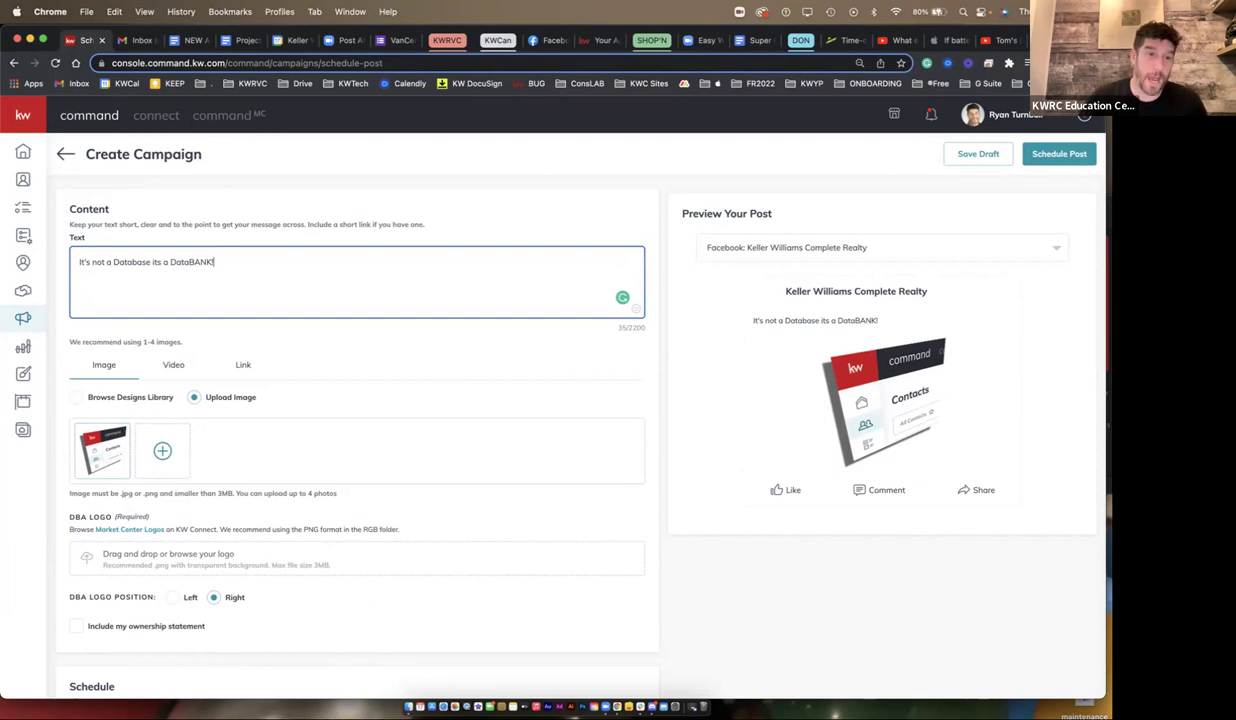
key("shift+alt+Left")
key("shift+alt+Left")
key("shift+alt+Left")
key("shift+alt+Left")
key("shift+alt+Left")
key("shift+alt+Left")
key("shift+alt+Left")
key("shift+alt+Left")
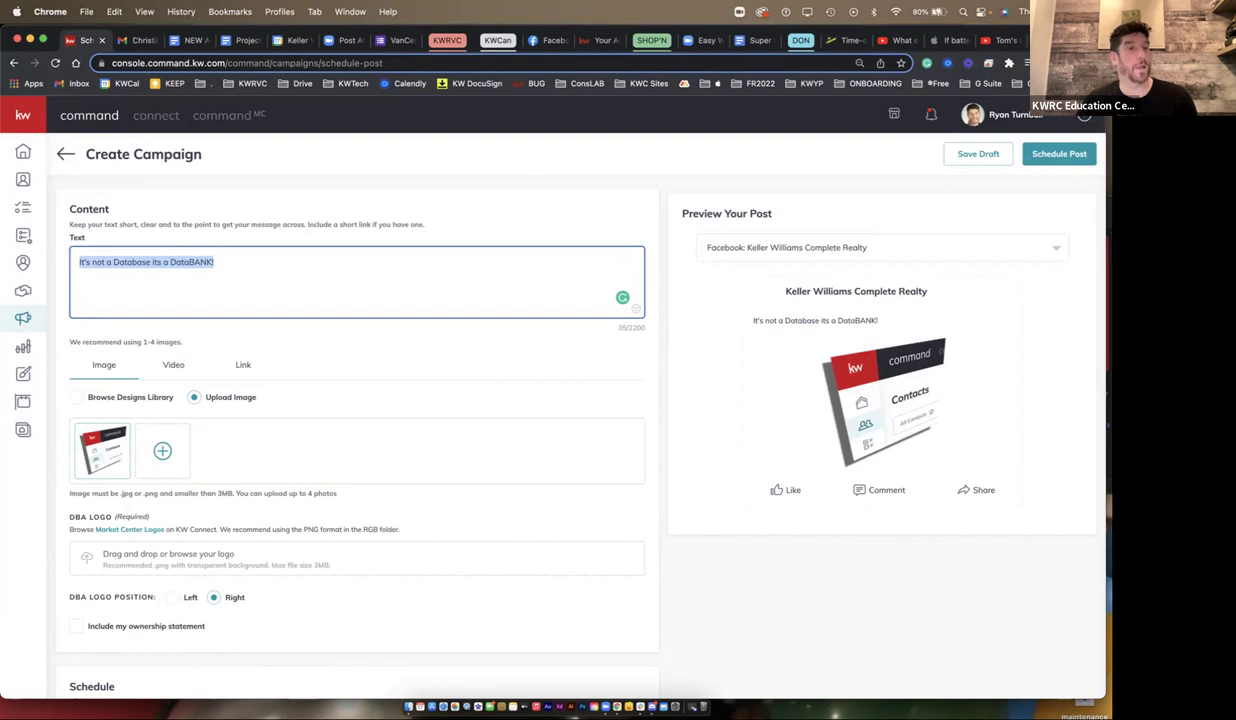
scroll(357, 420, "down", 5)
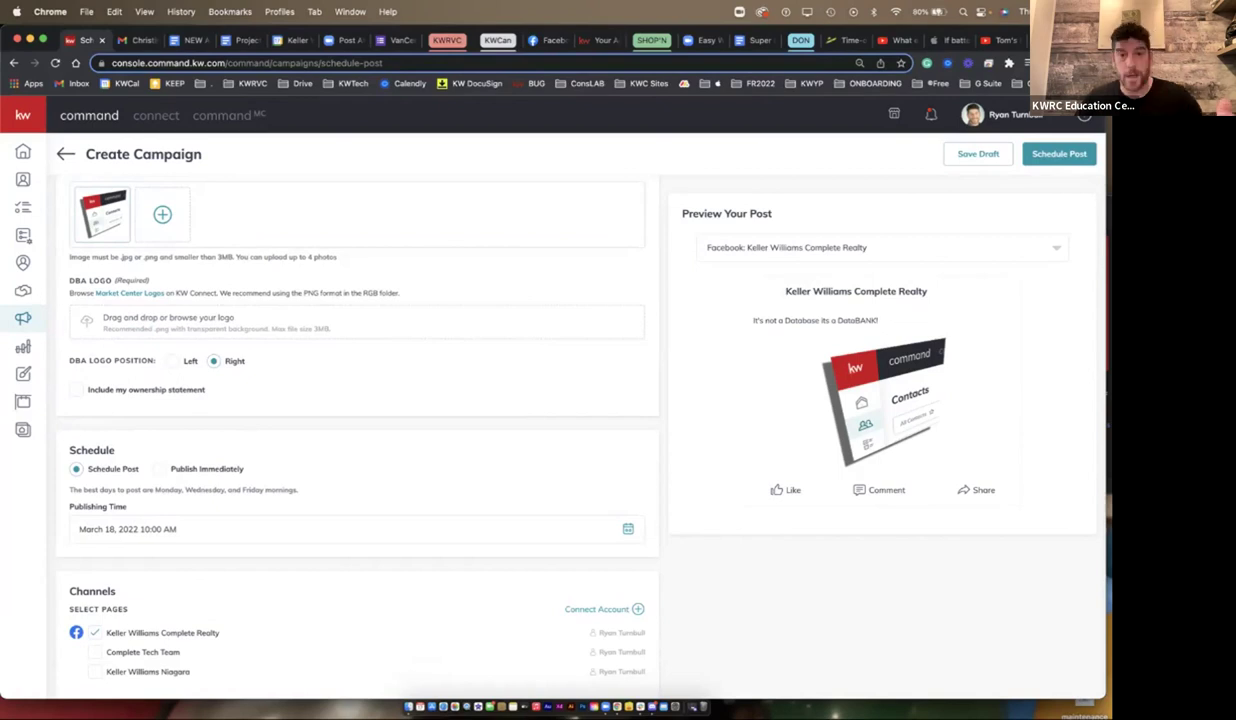
- Search the Mac for 'blank' and open Computer-Blank Comp.png
key("super+f")
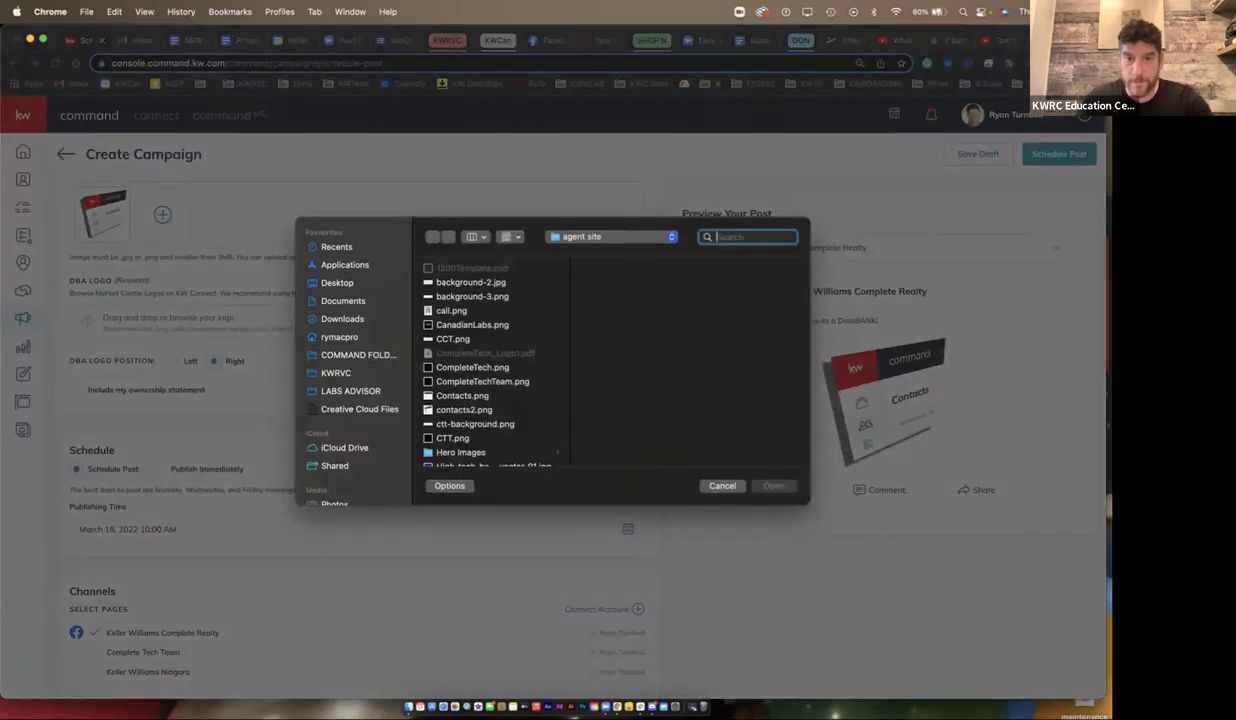
type("bal")
key("BackSpace")
key("BackSpace")
type("lank")
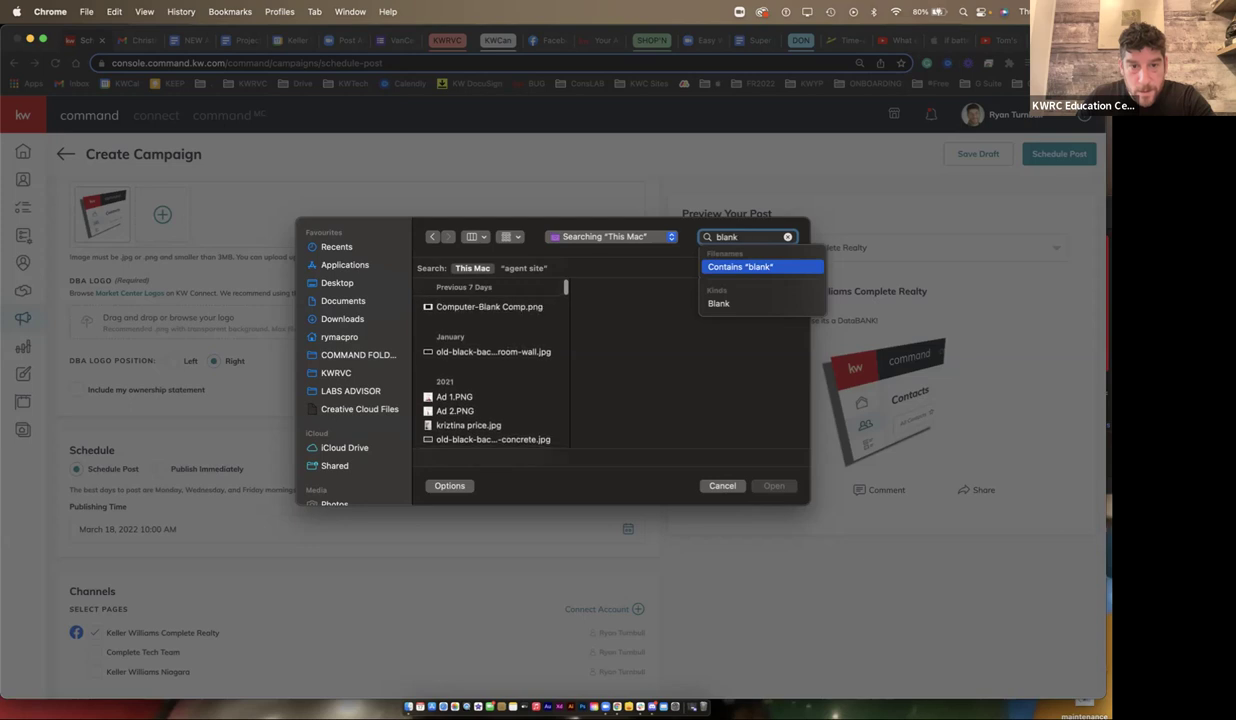
left_click(489, 307)
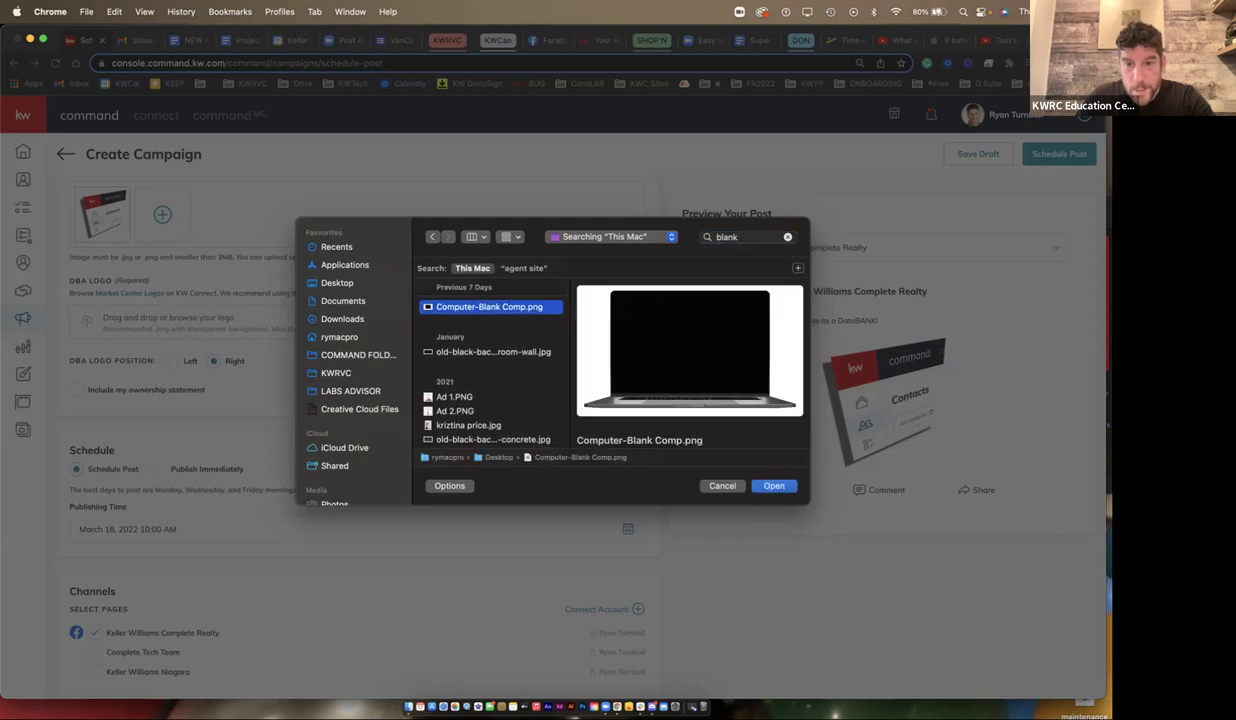
key("Return")
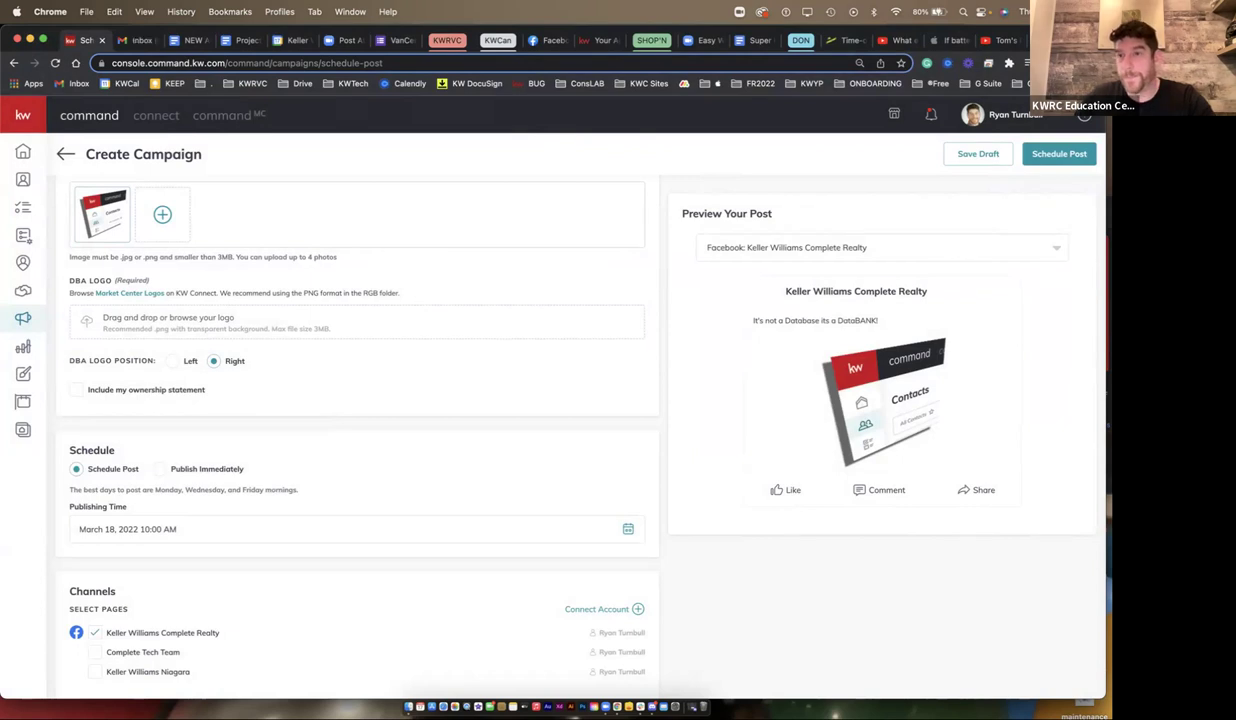
- Drag KW-Vancentral-Logo-1.png from KWRVC Office Logos > KW PNG Logos into the DBA logo area
left_click(1044, 211)
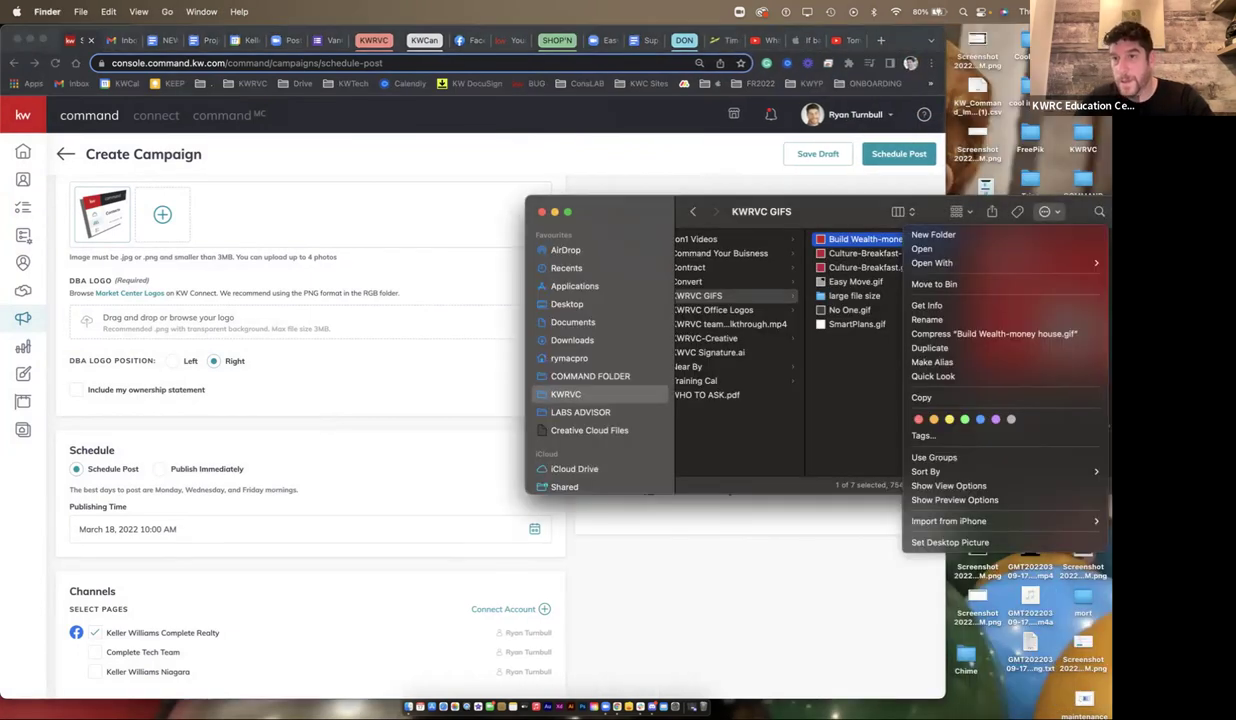
key("Escape")
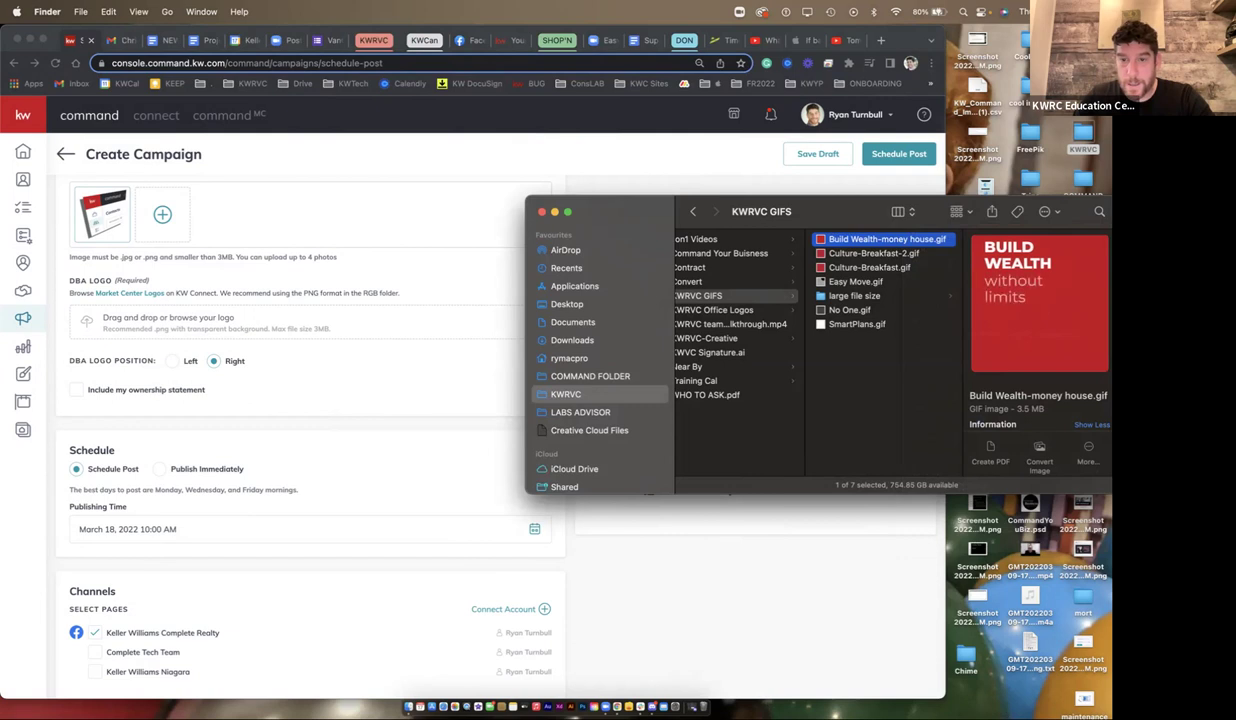
left_click(739, 310)
left_click(886, 281)
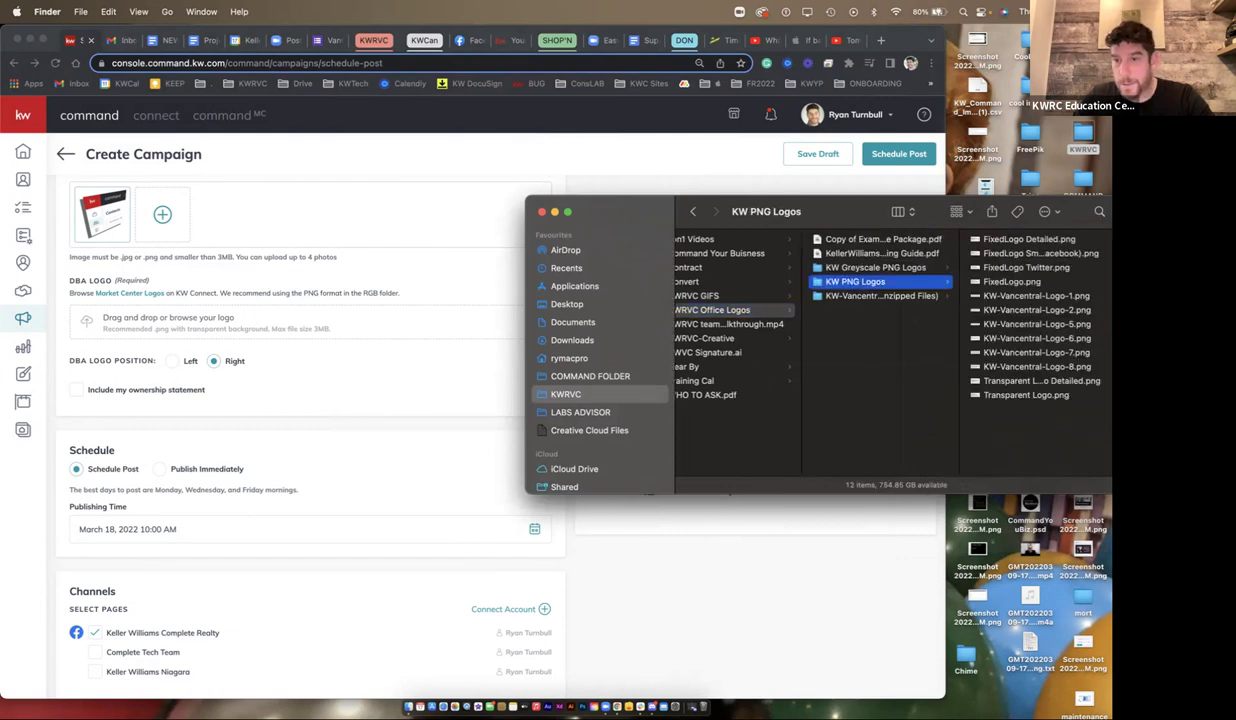
left_click(1040, 253)
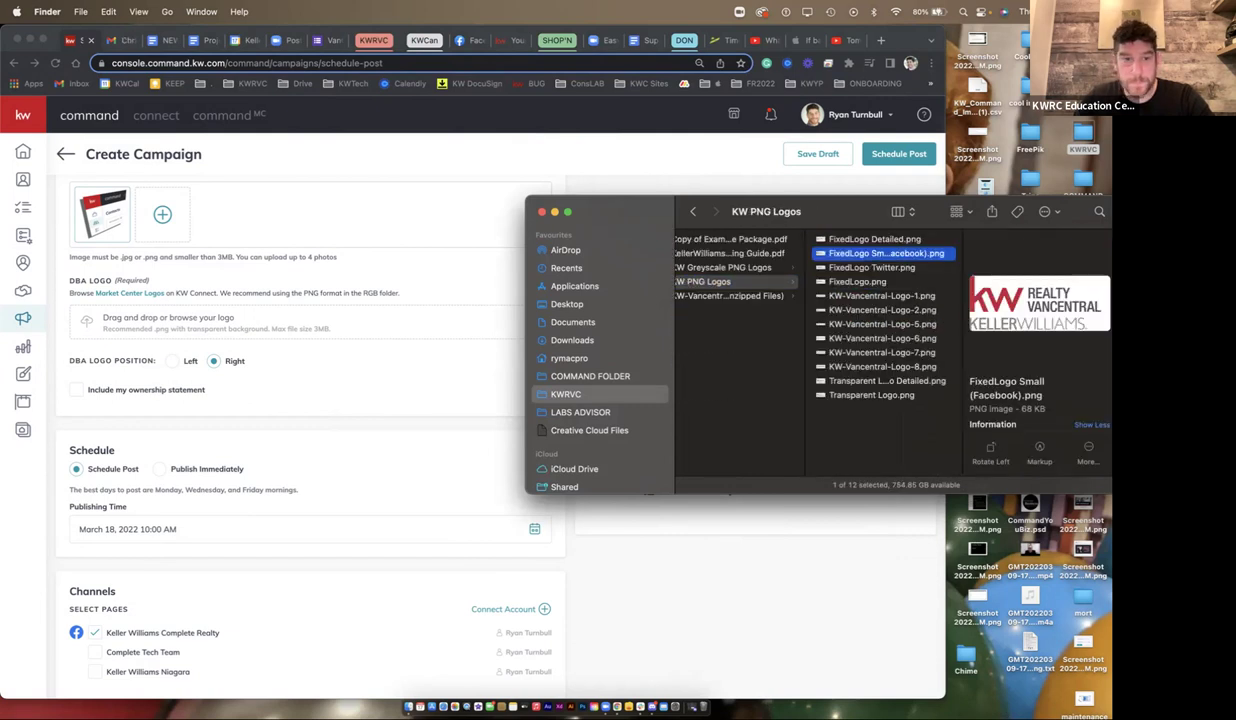
left_click(875, 239)
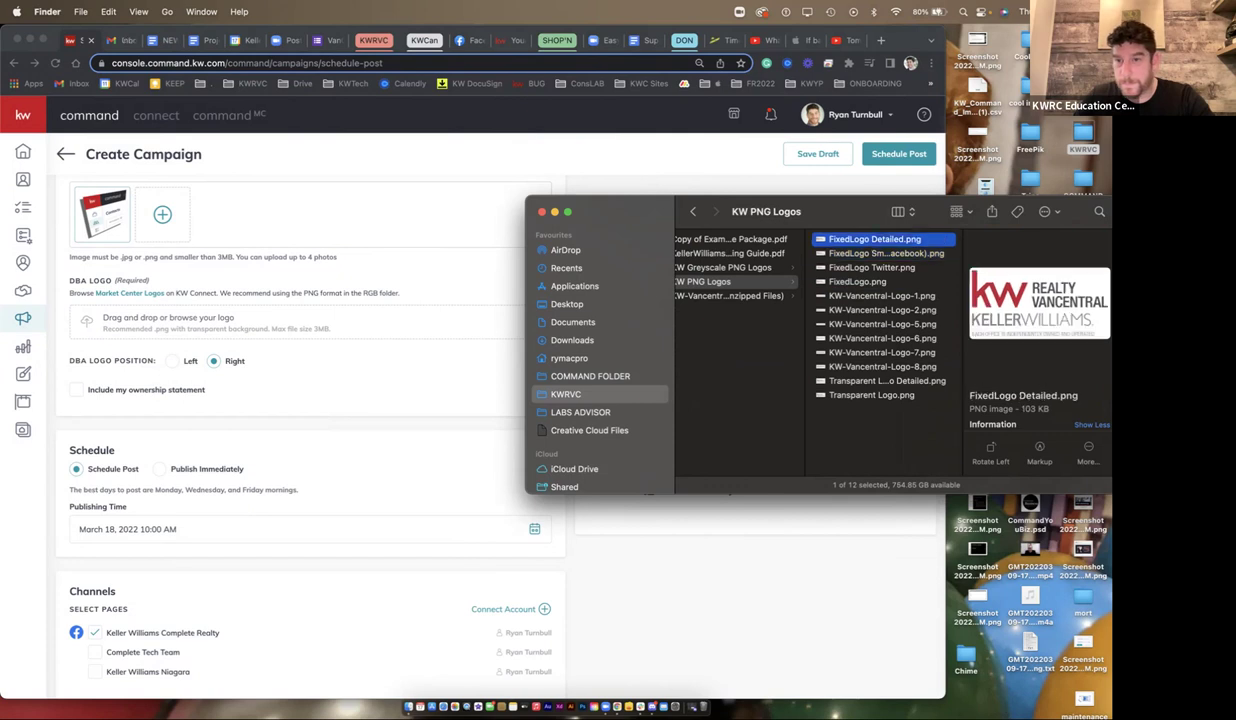
left_click(882, 296)
left_click_drag(882, 296, 168, 318)
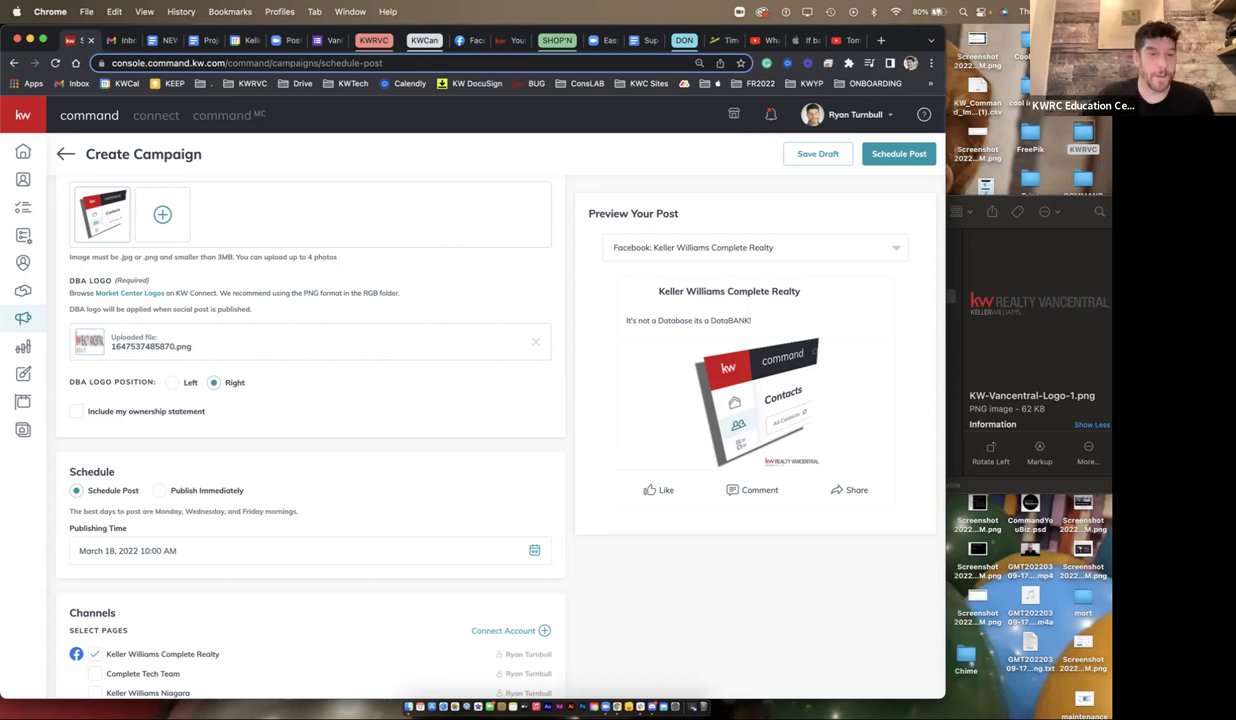
- Scroll back up and select the whole post message text
scroll(310, 420, "down", 1)
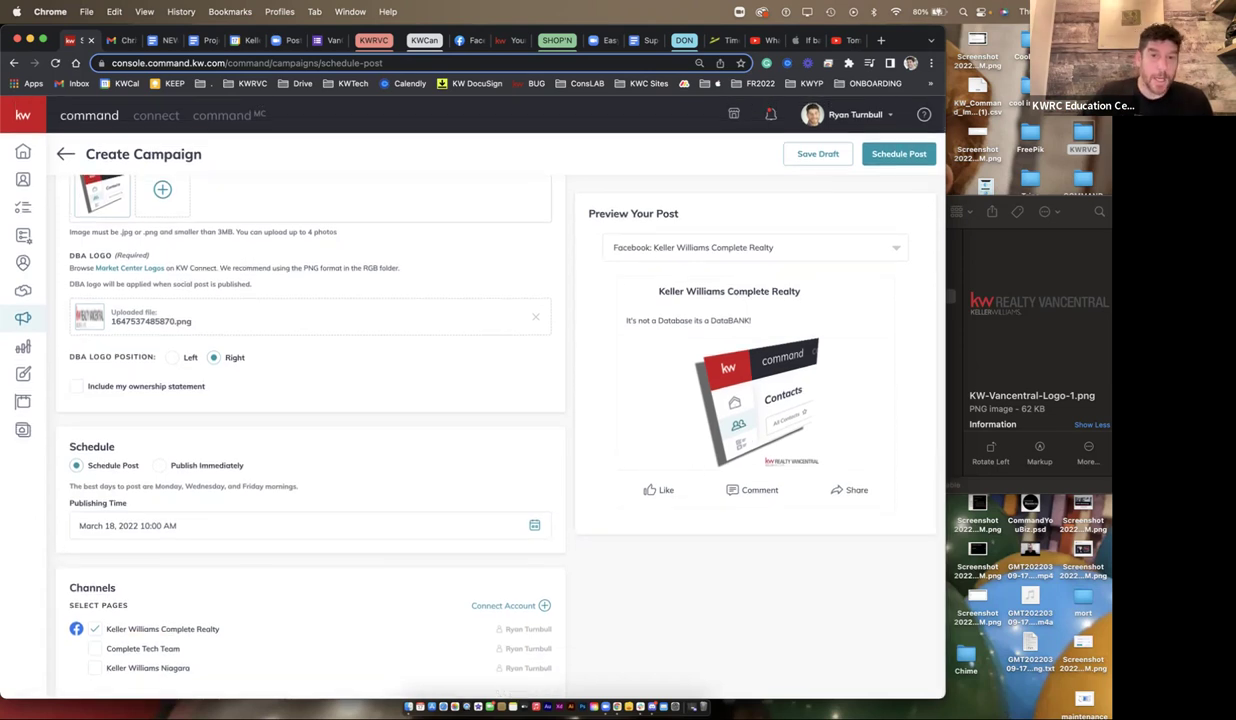
scroll(310, 420, "up", 8)
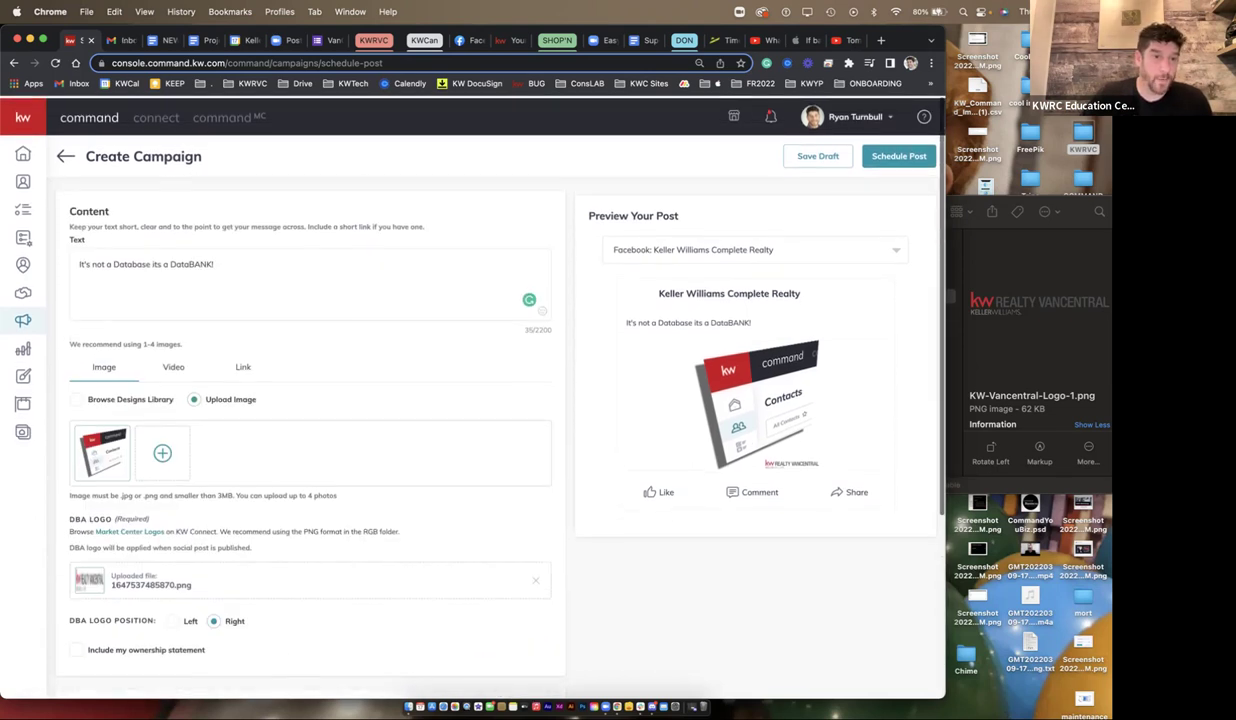
key("shift+Up")
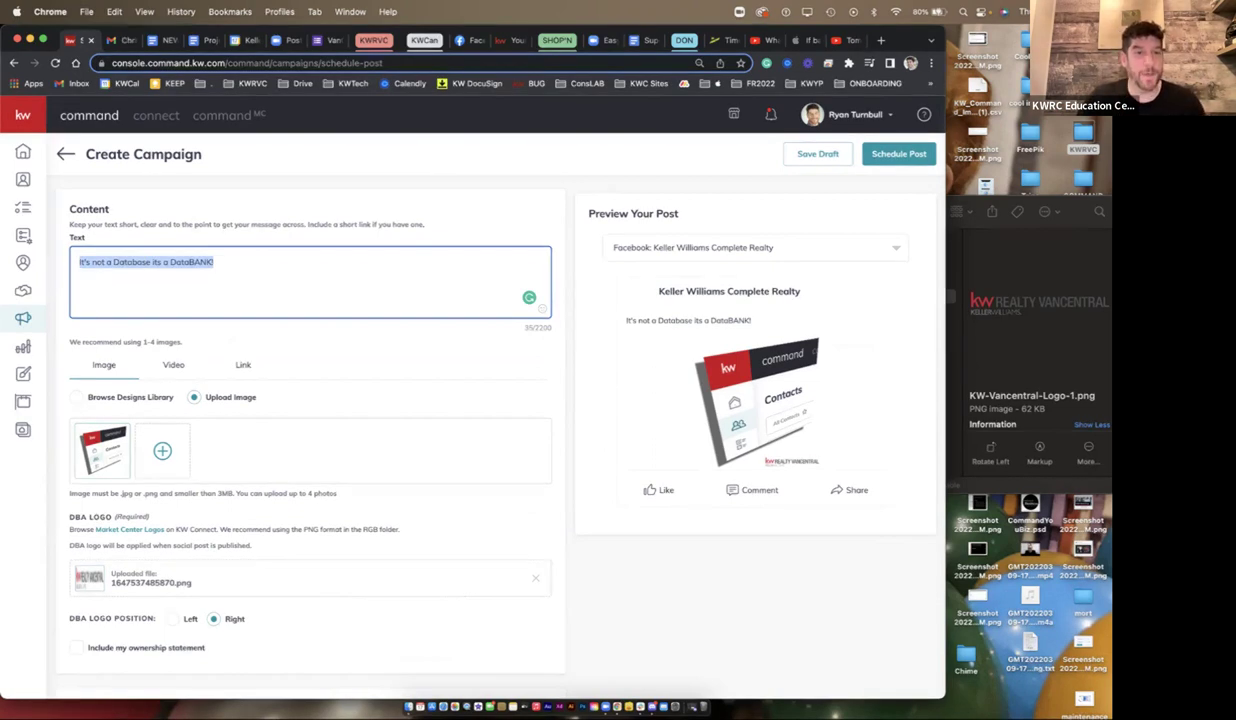
- Set the post to Publish Immediately to Complete Tech Team instead of Keller Williams Complete Realty
scroll(310, 430, "down", 4)
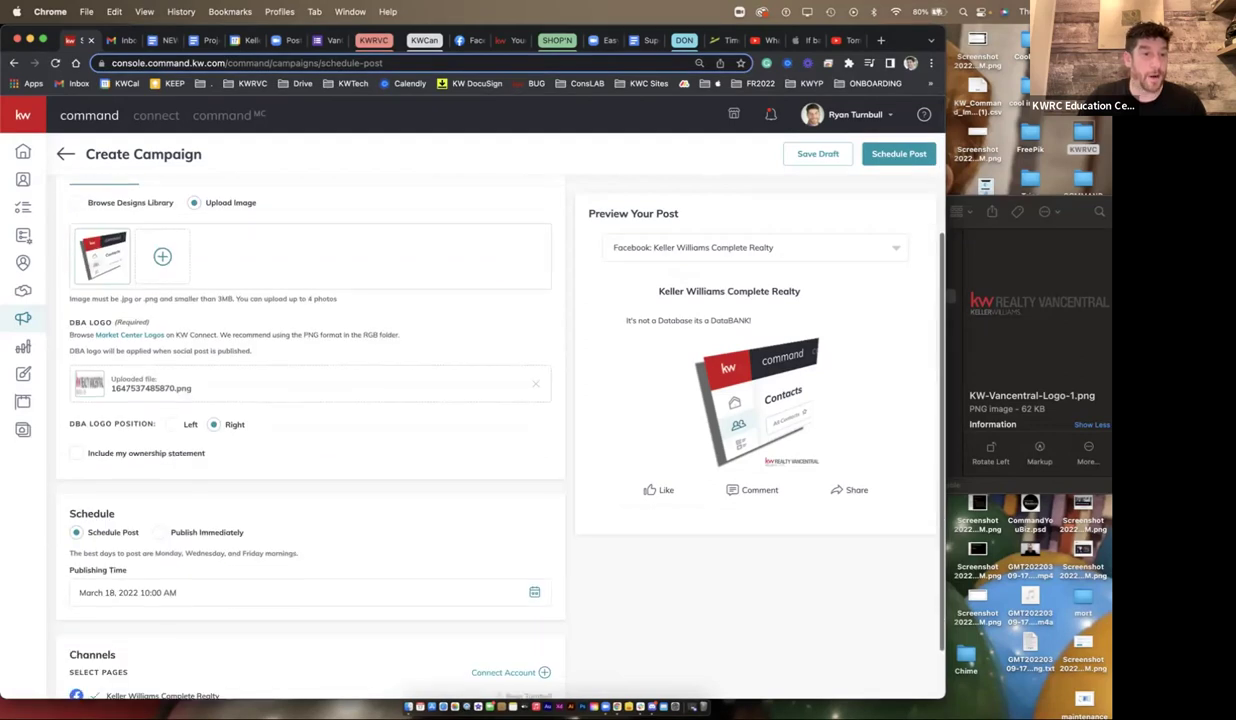
scroll(160, 370, "down", 2)
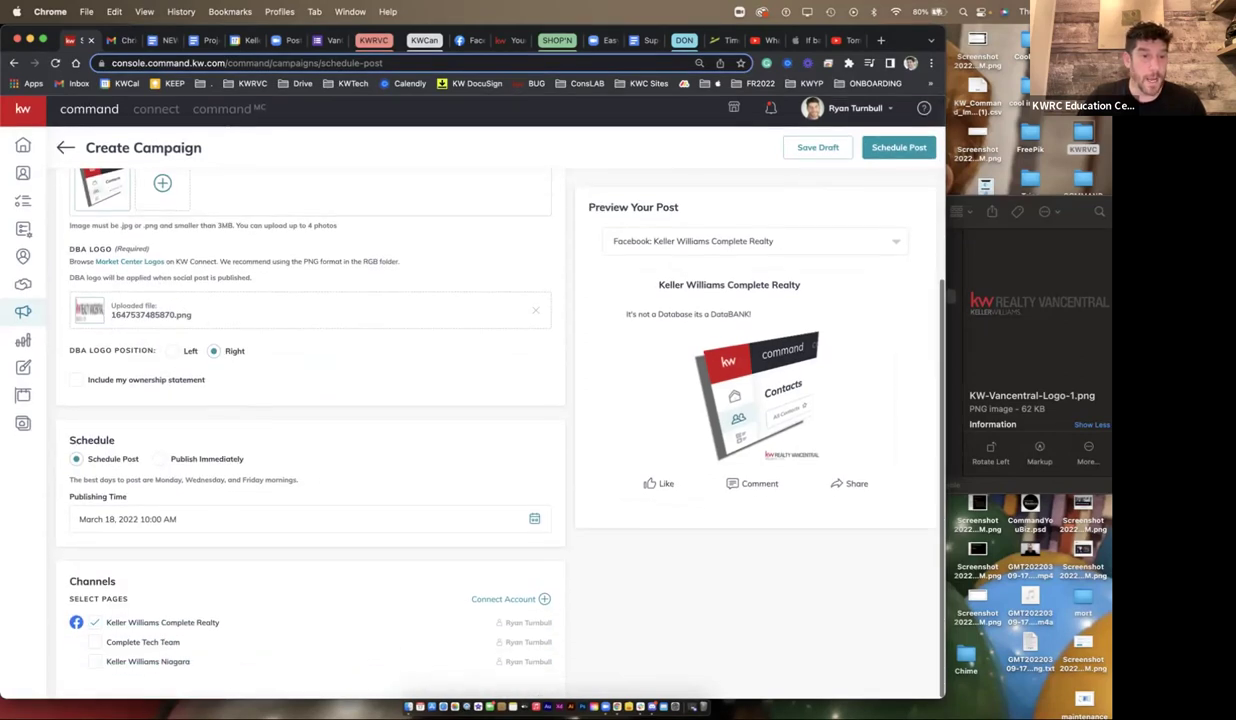
left_click(159, 465)
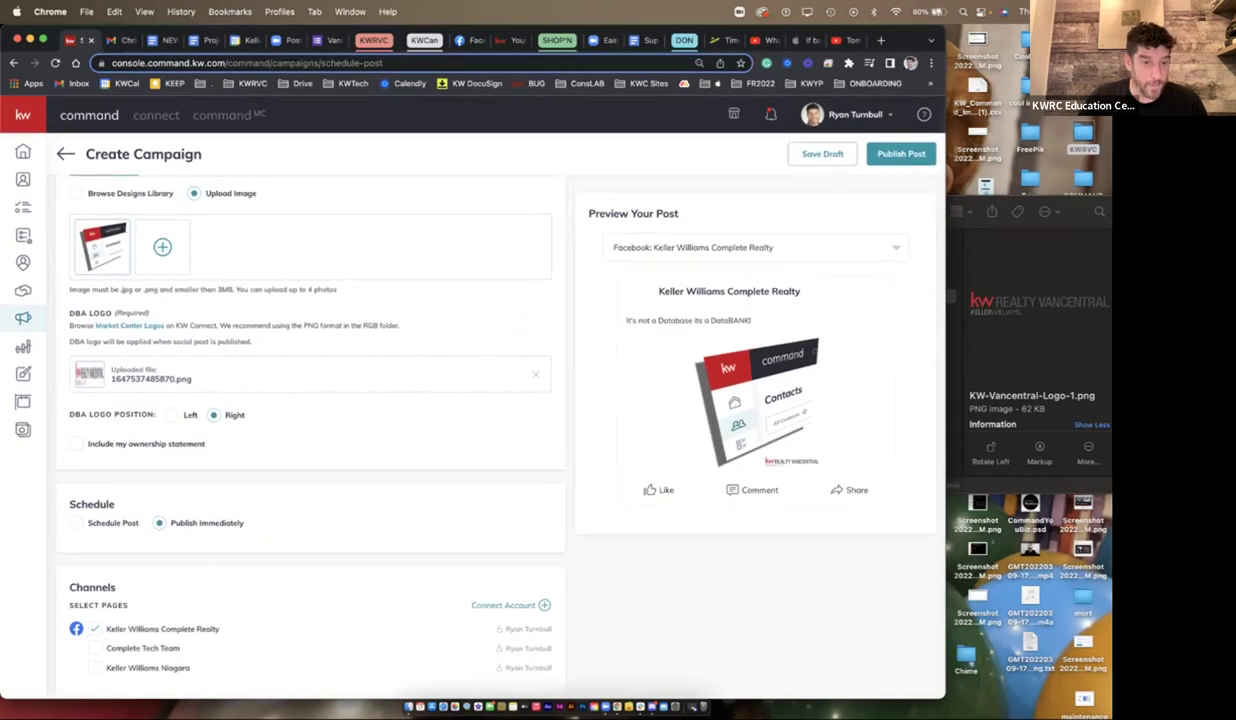
left_click(94, 648)
left_click(94, 628)
left_click_drag(175, 648, 108, 648)
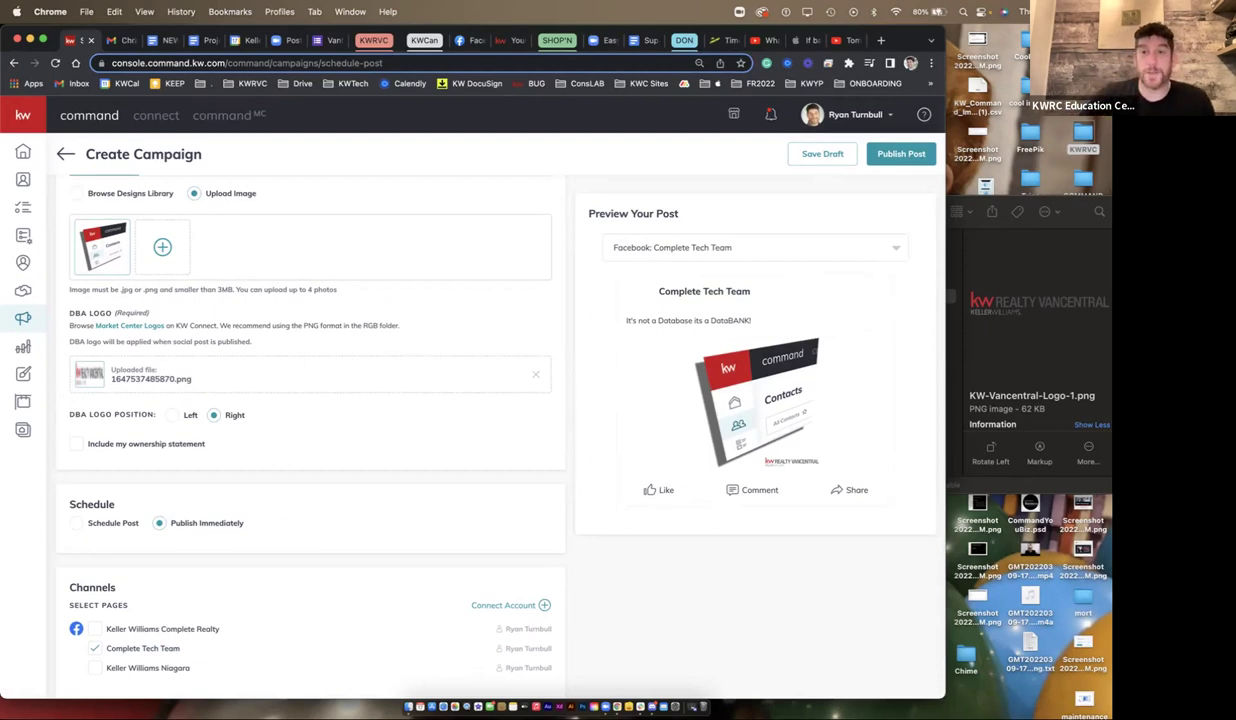
- Publish the post, confirm, and switch over to Facebook
left_click(863, 155)
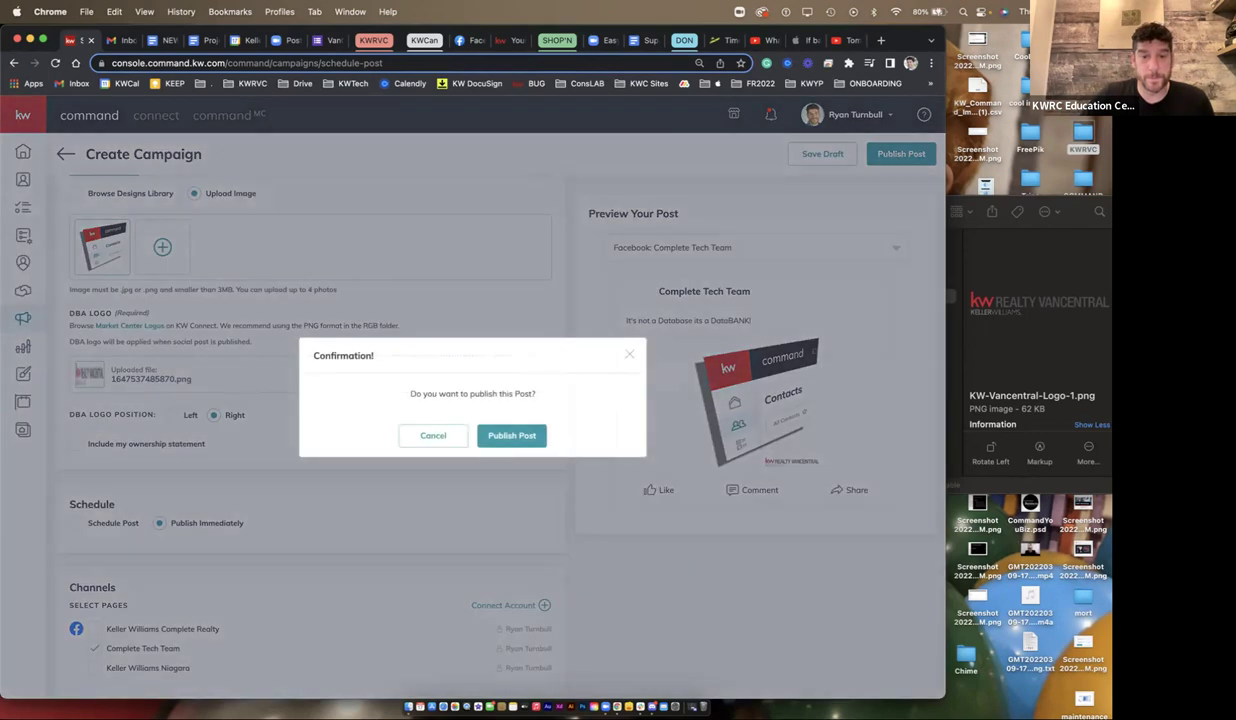
left_click(495, 420)
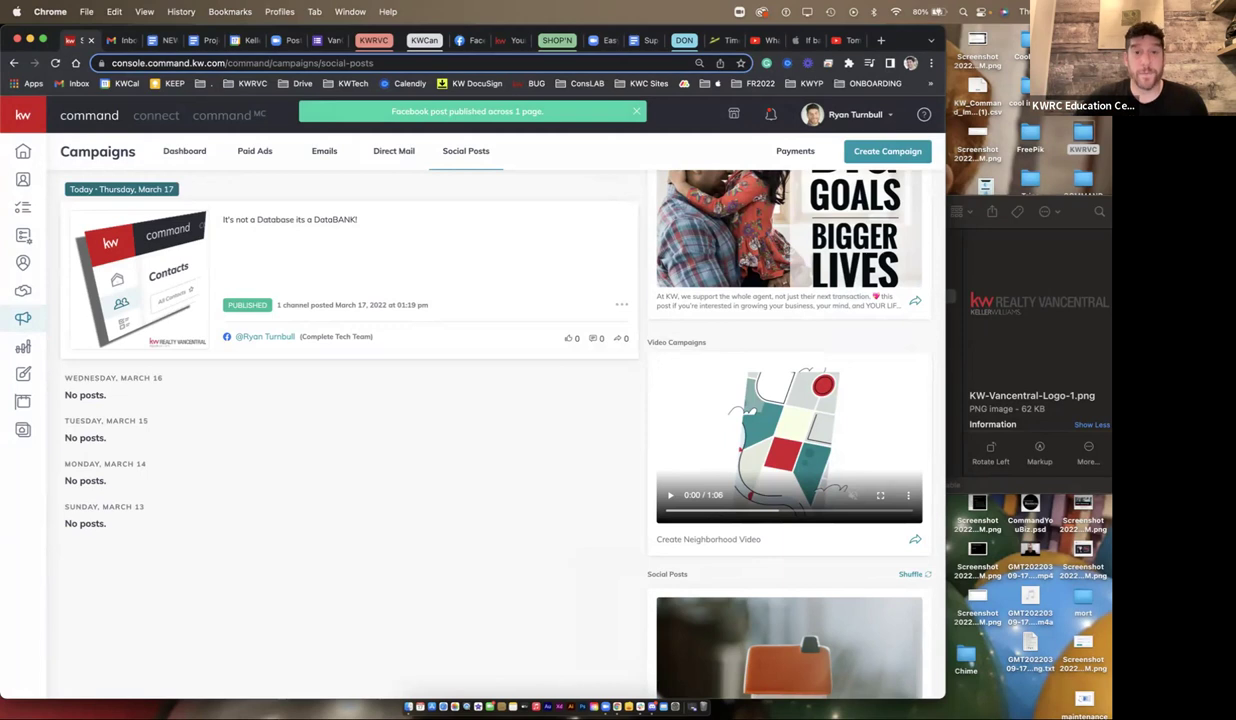
left_click(466, 40)
- View the DataBANK post on the Command Your Business page, then return to KW Command
left_click(57, 146)
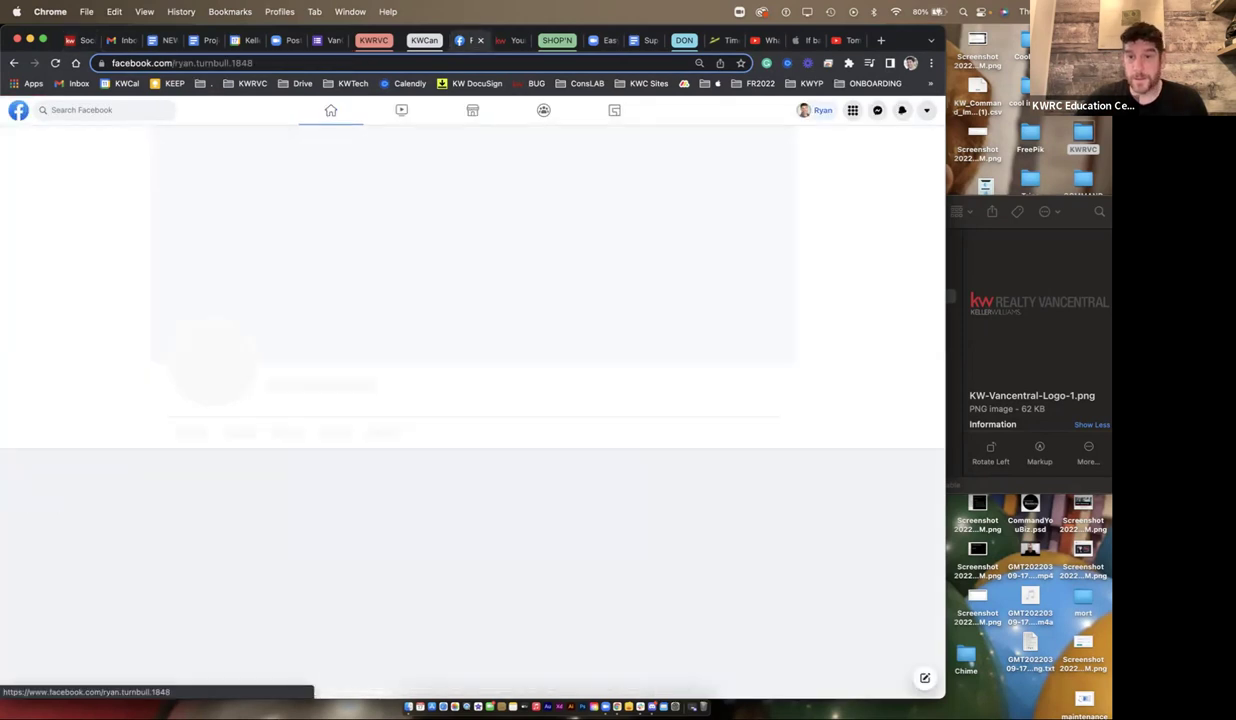
key("super+bracketleft")
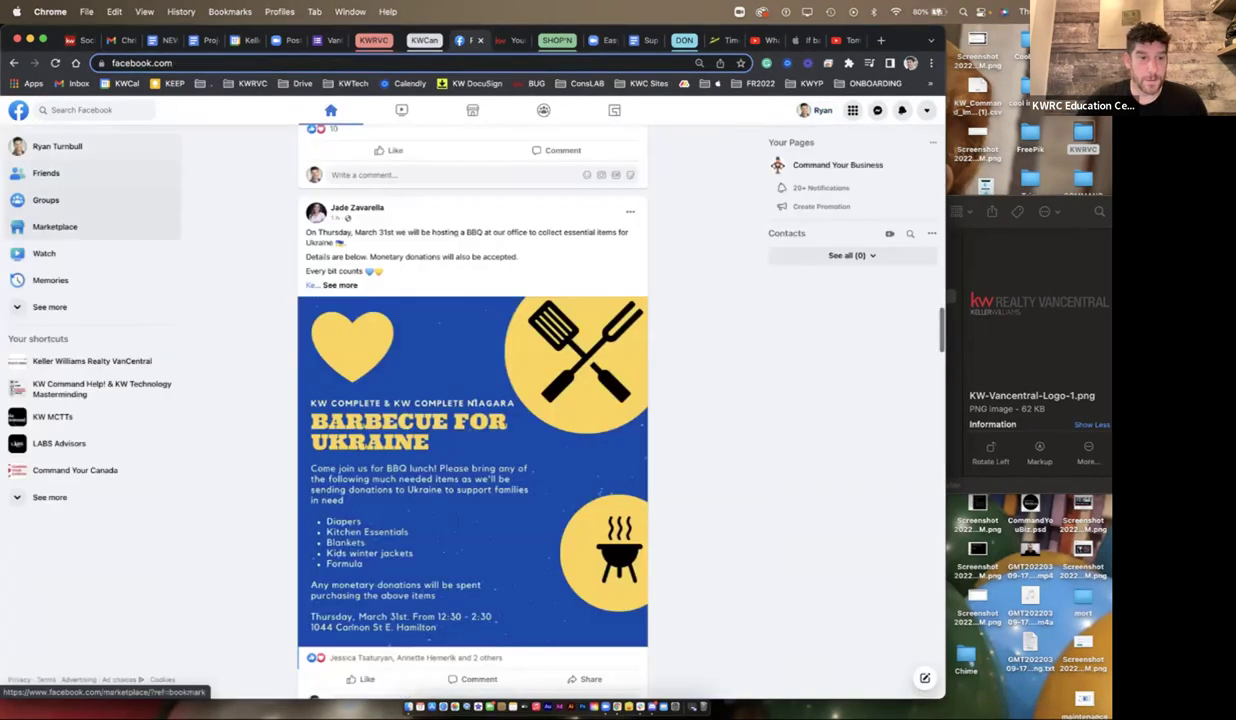
left_click(838, 165)
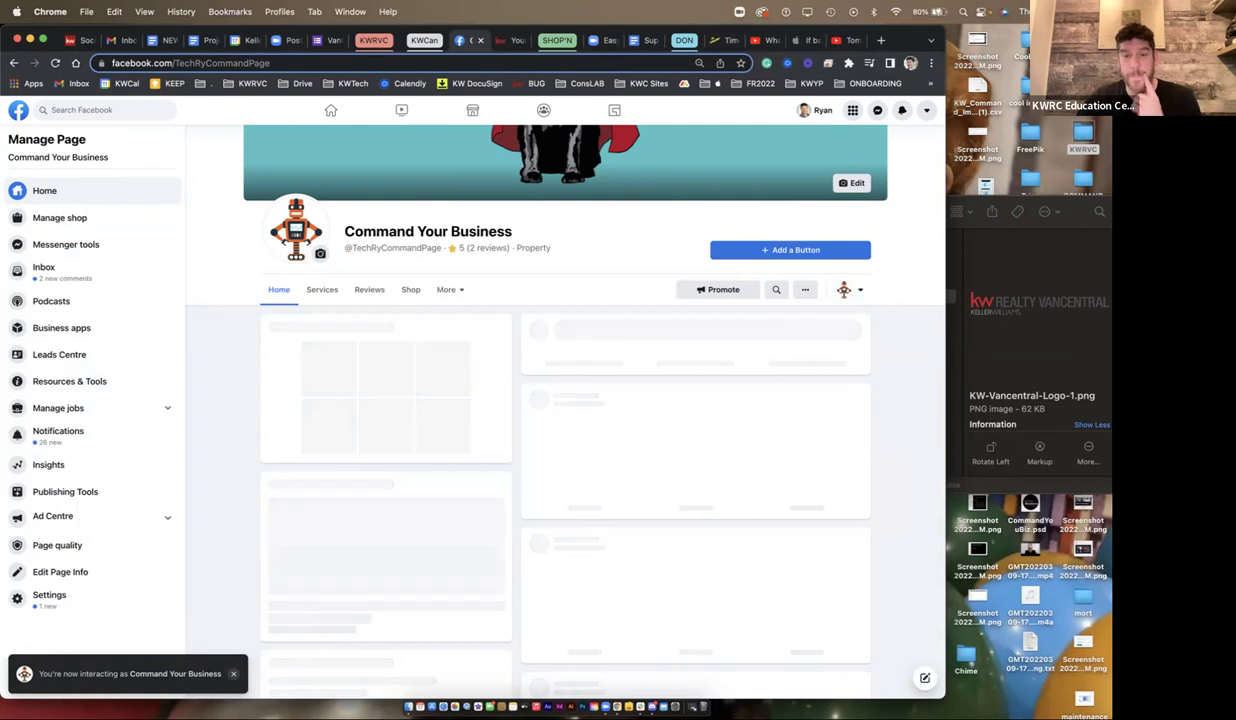
scroll(580, 400, "down", 5)
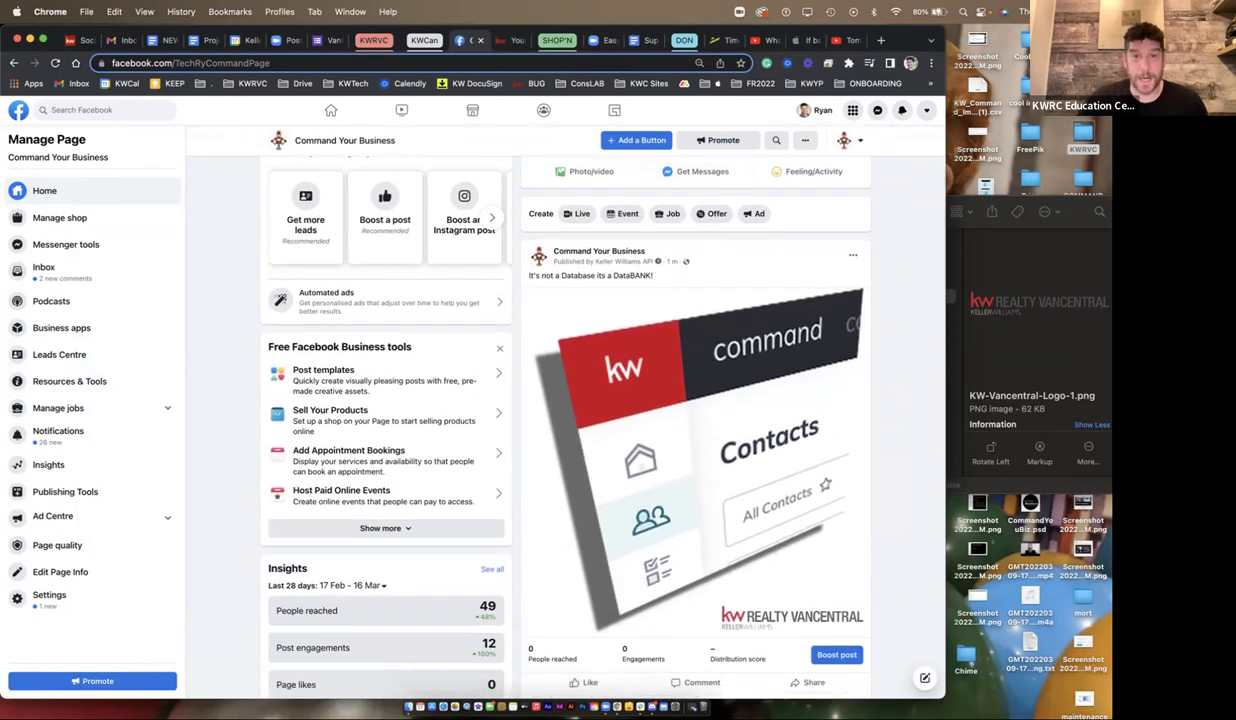
scroll(690, 420, "down", 2)
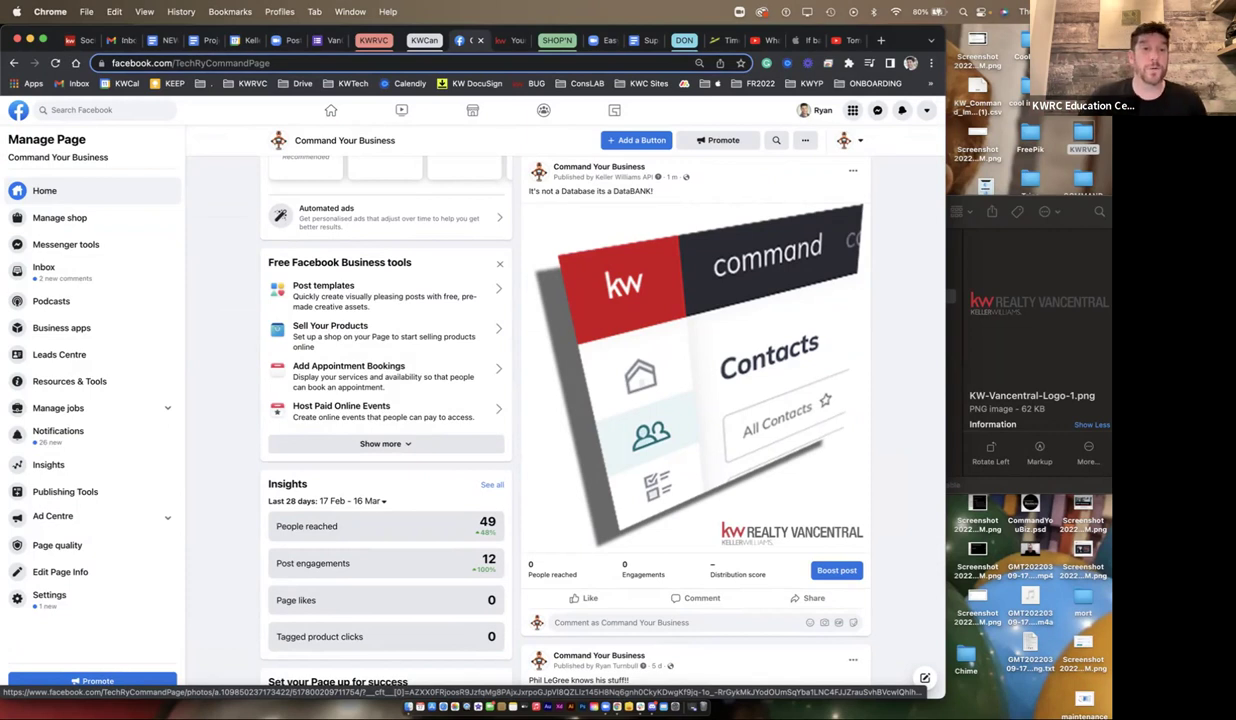
key("super+1")
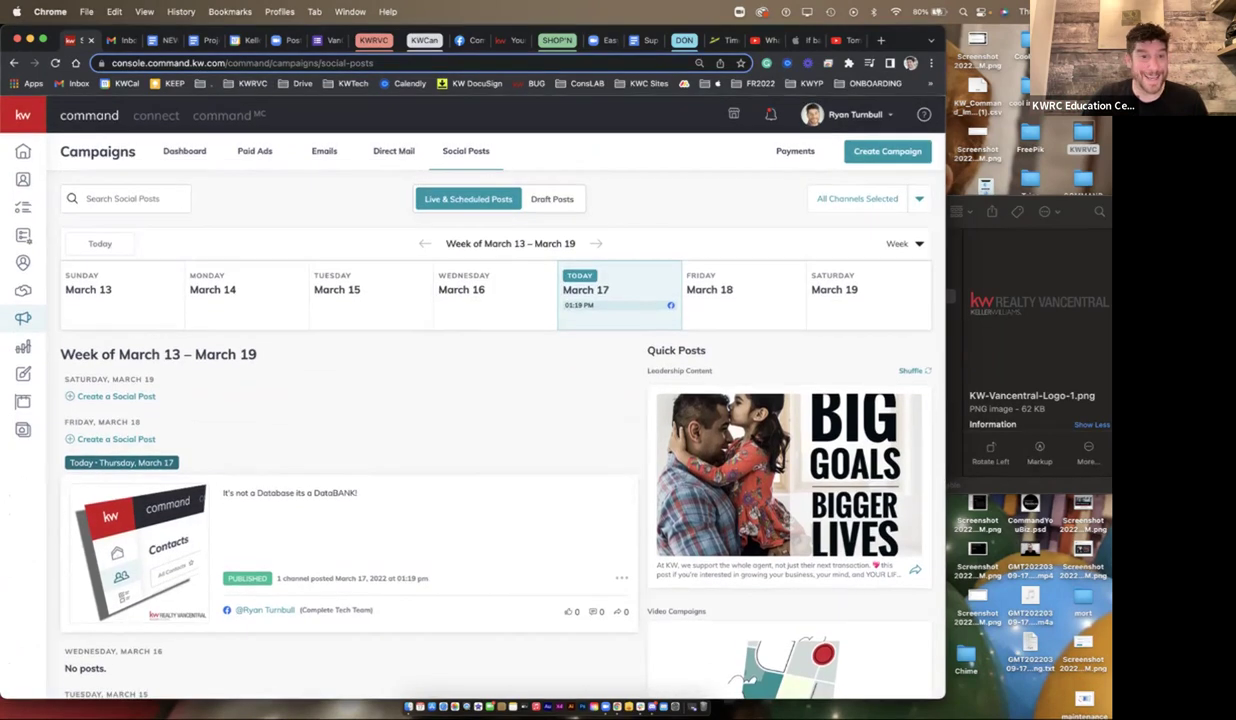
left_click(903, 243)
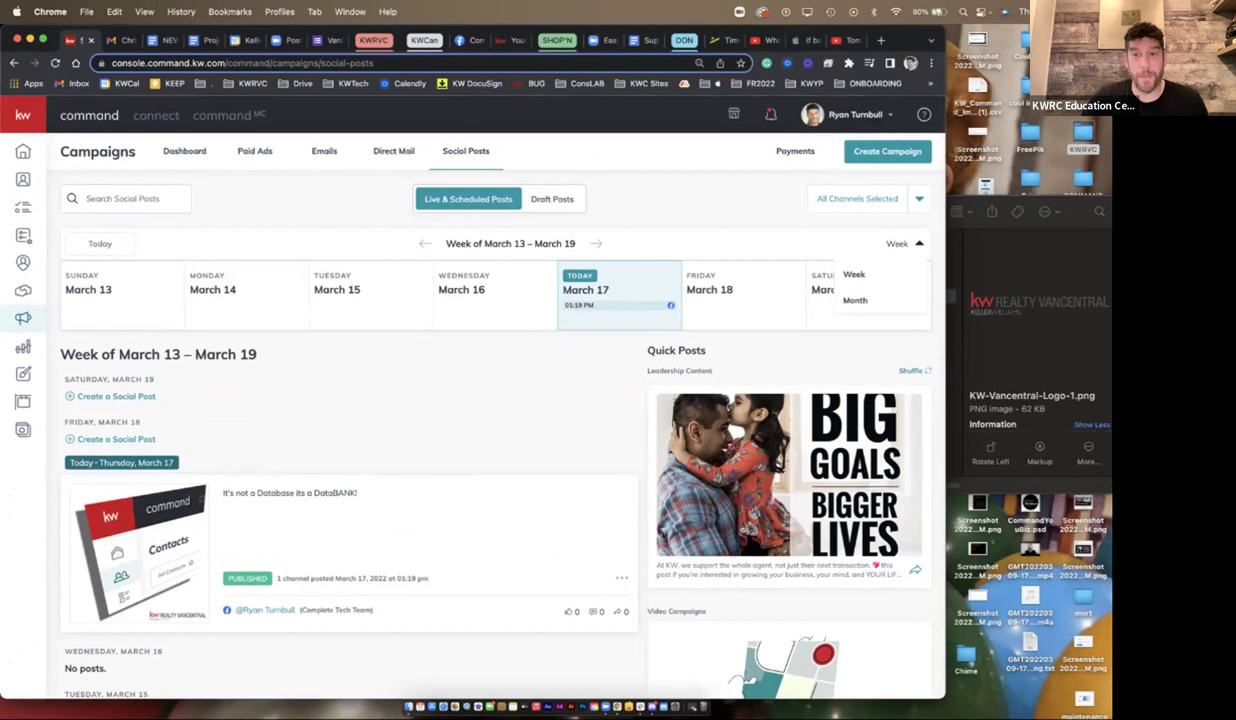
left_click(855, 300)
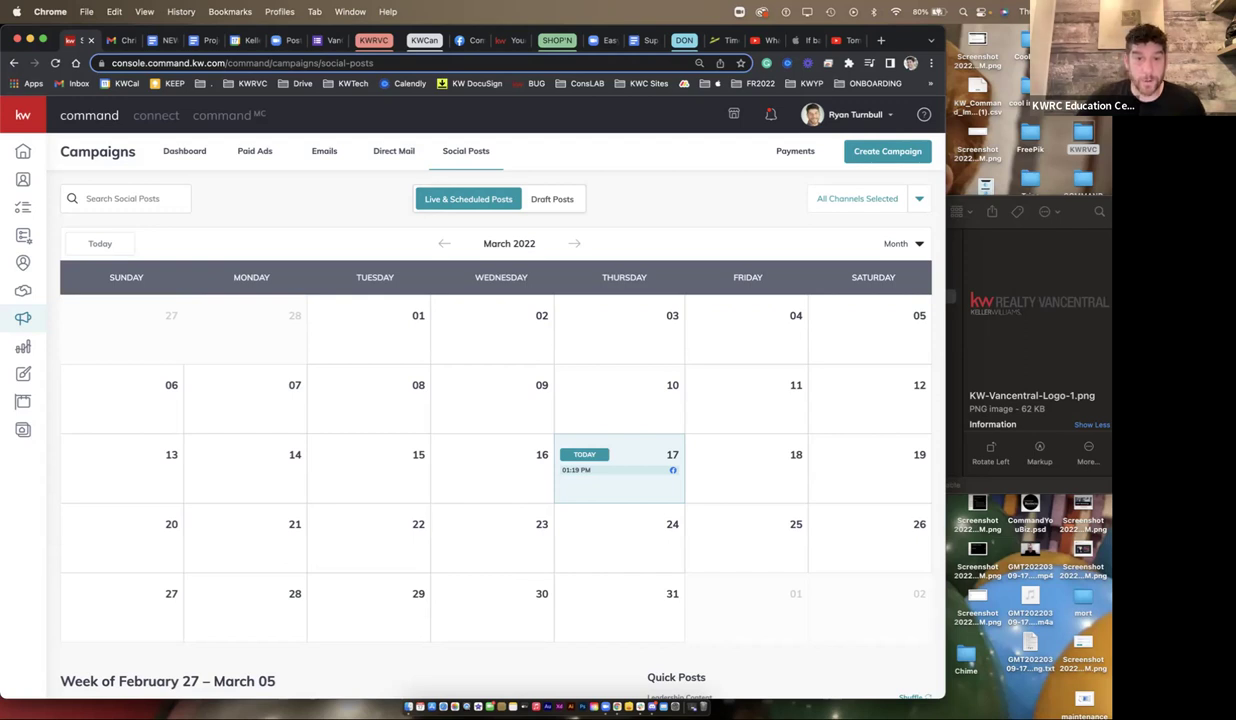
left_click(574, 243)
left_click(574, 243)
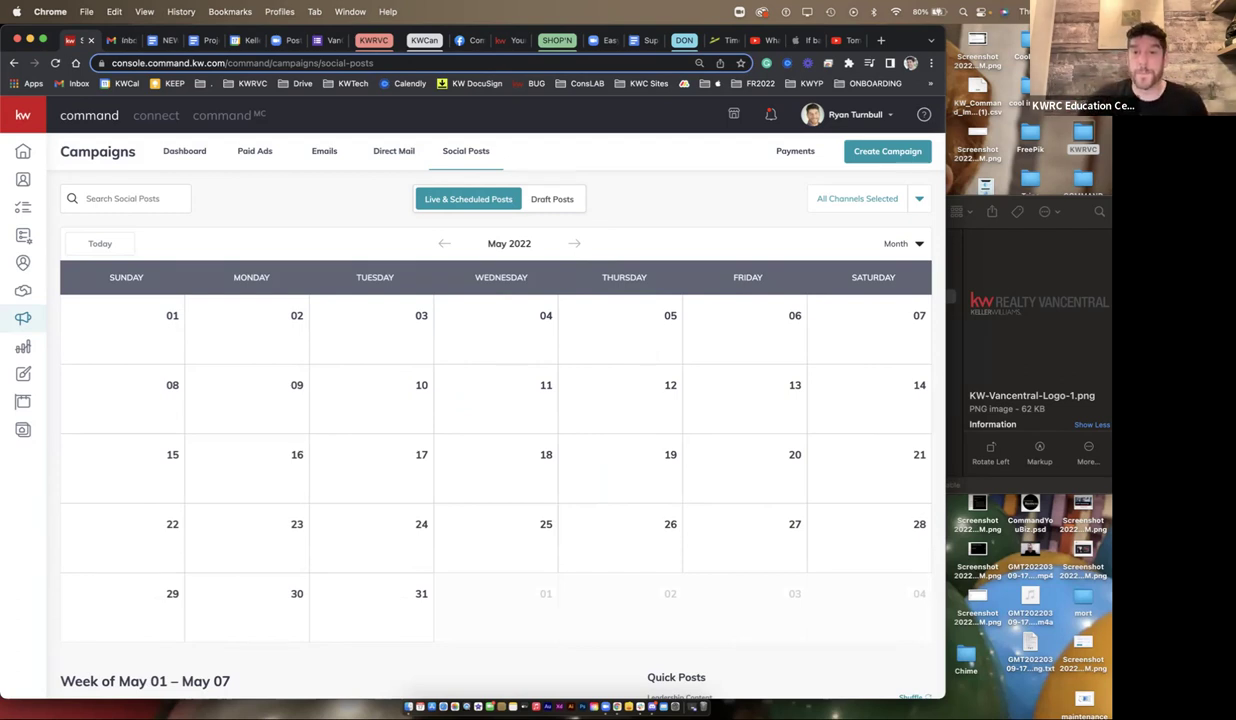
left_click(905, 243)
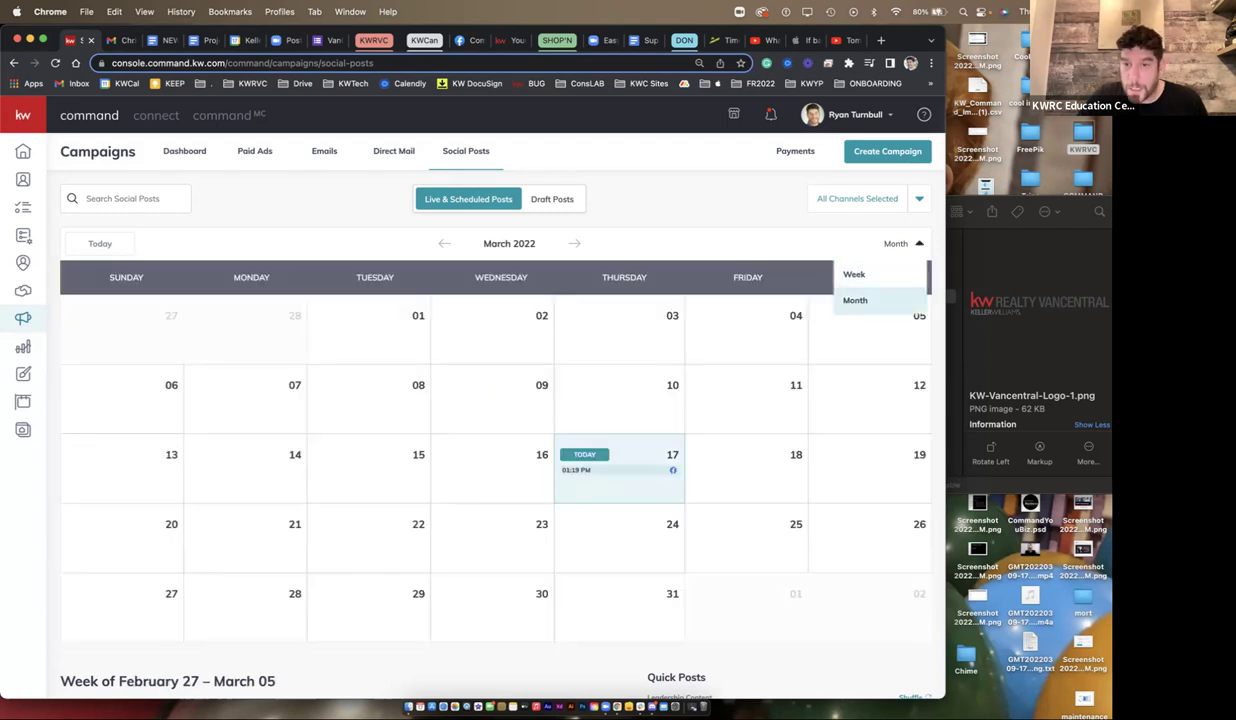
left_click(856, 274)
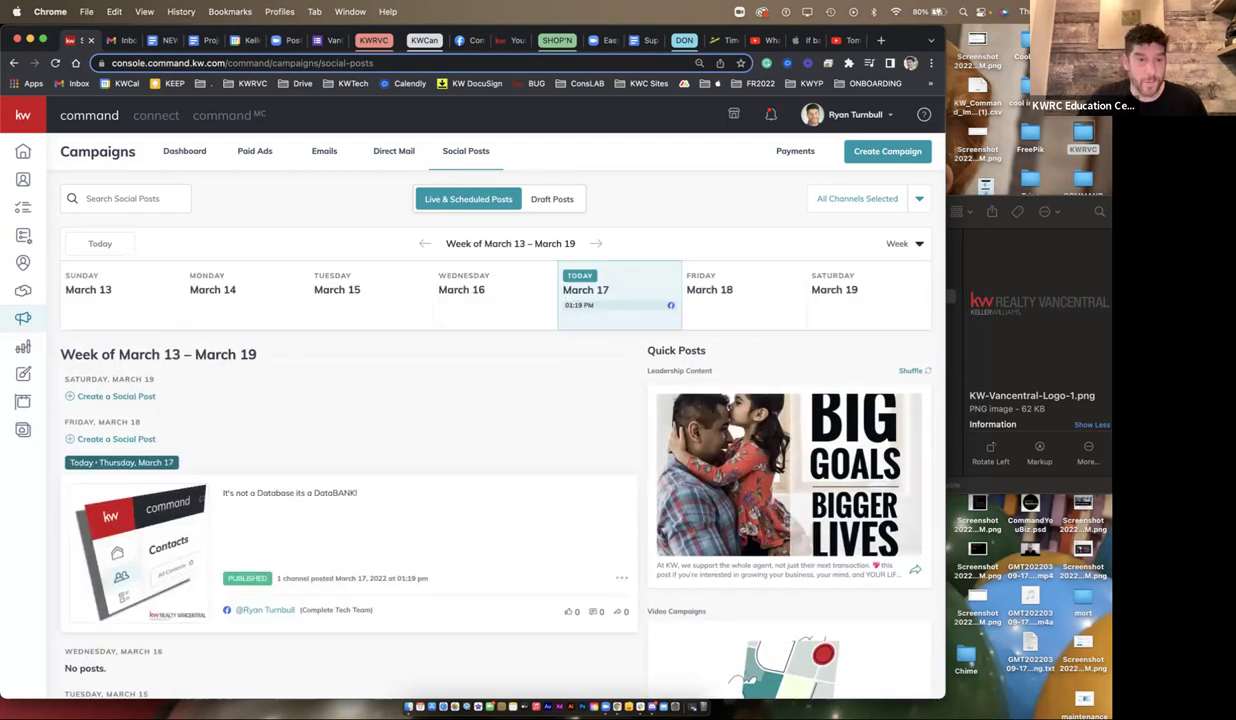
scroll(495, 450, "down", 4)
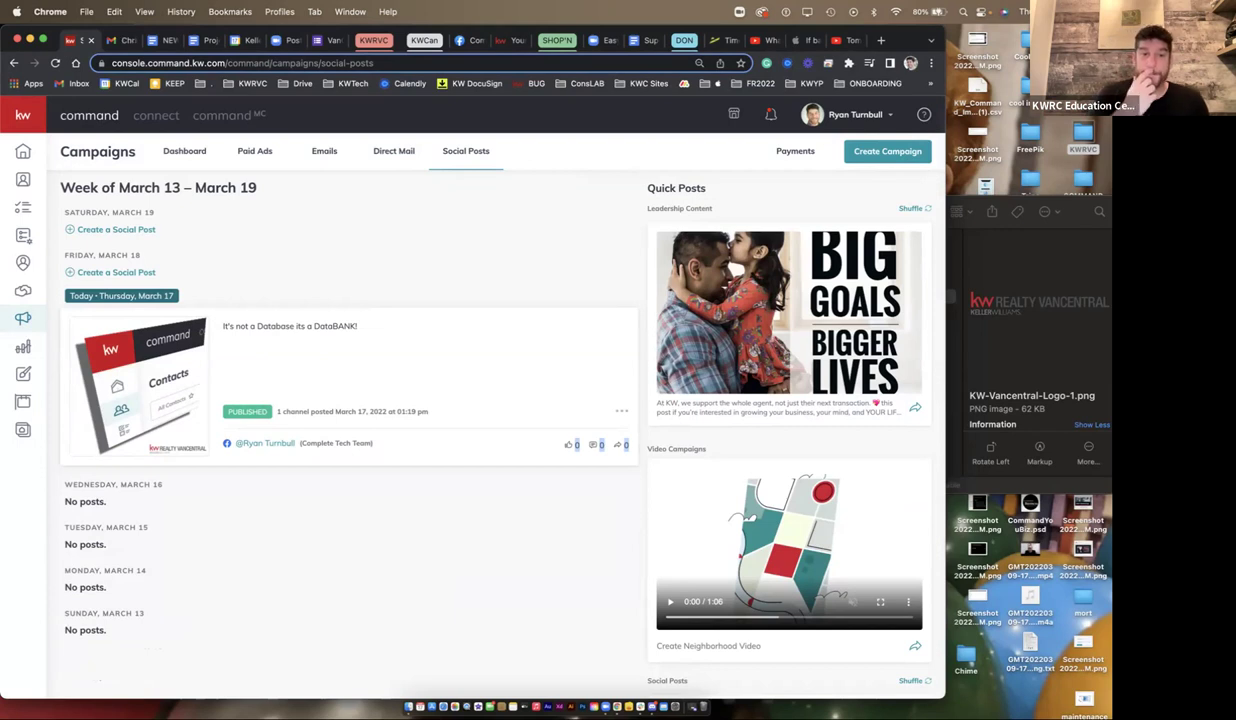
- Widen the Chrome window and click Create Campaign on the Campaigns page
scroll(112, 368, "up", 2)
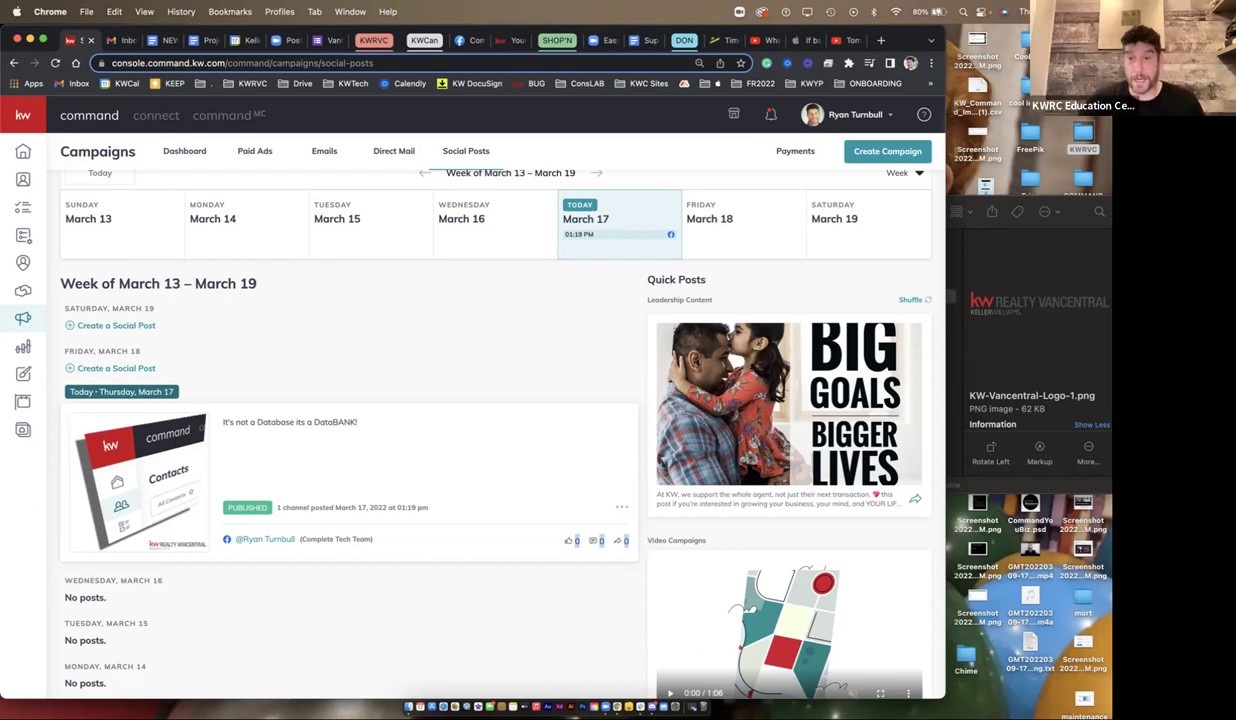
key("ctrl+alt+Return")
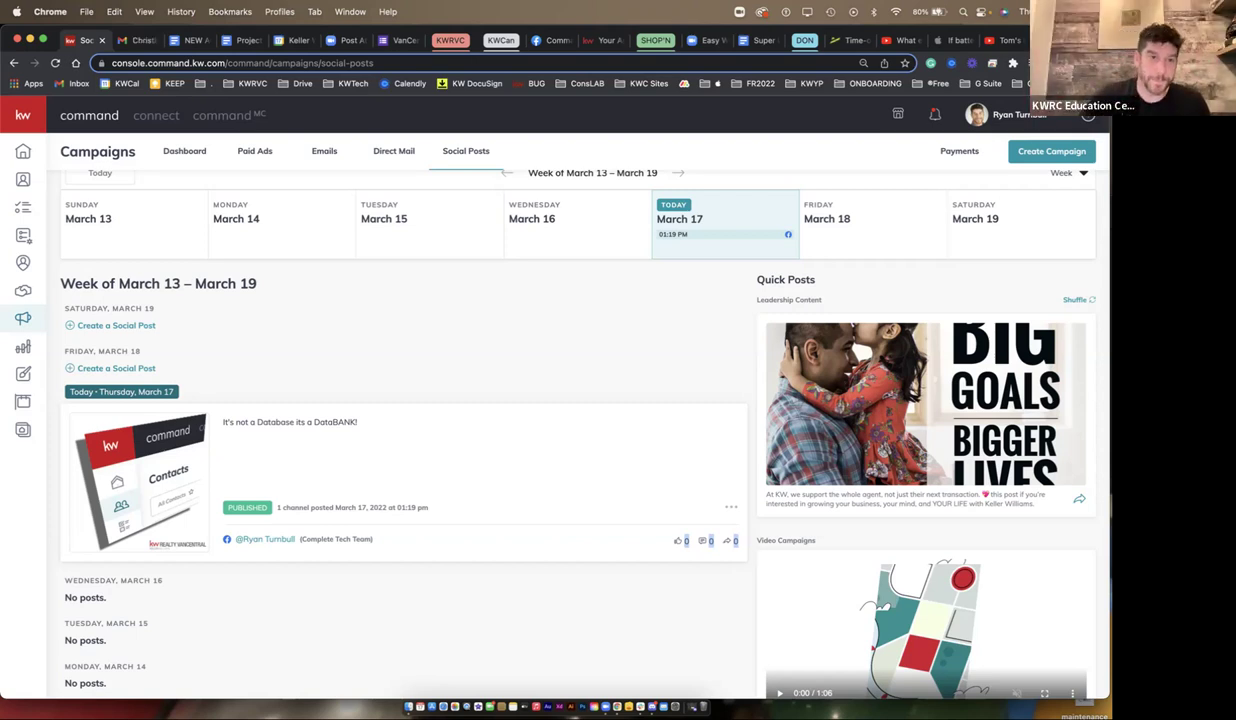
left_click(1051, 151)
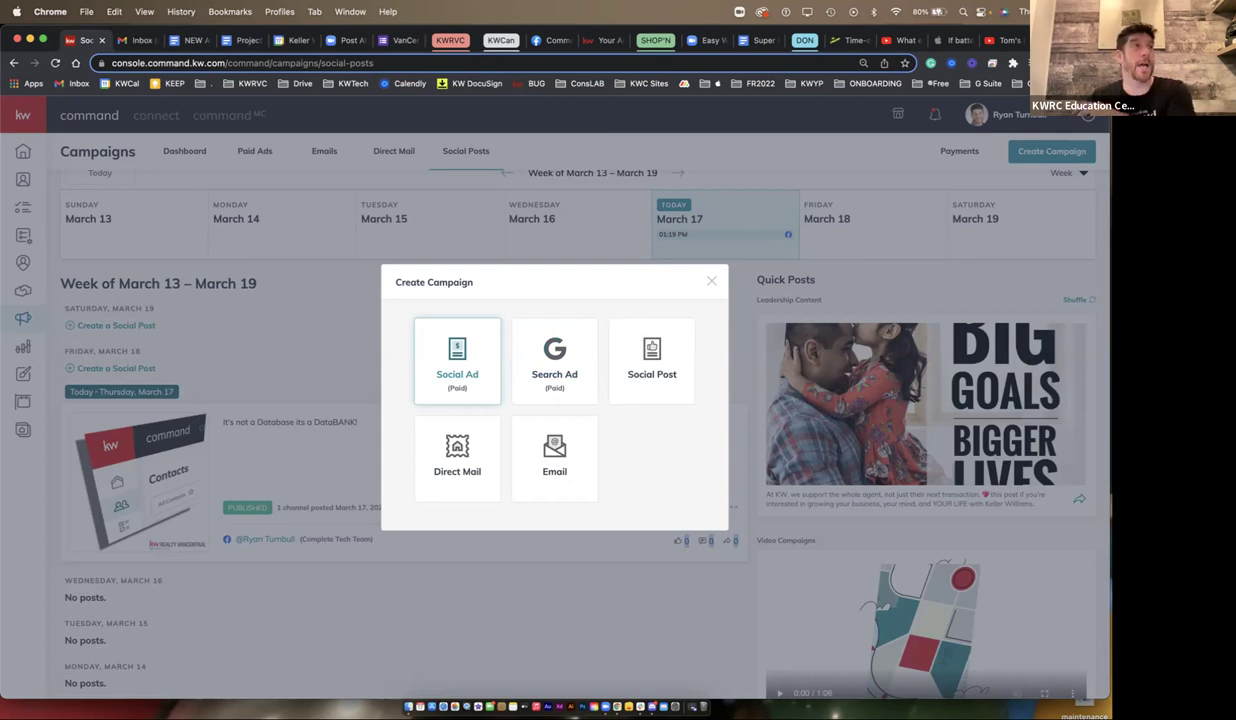
- Choose the Social Ad (Paid) campaign type in the Create Campaign dialog
left_click(457, 358)
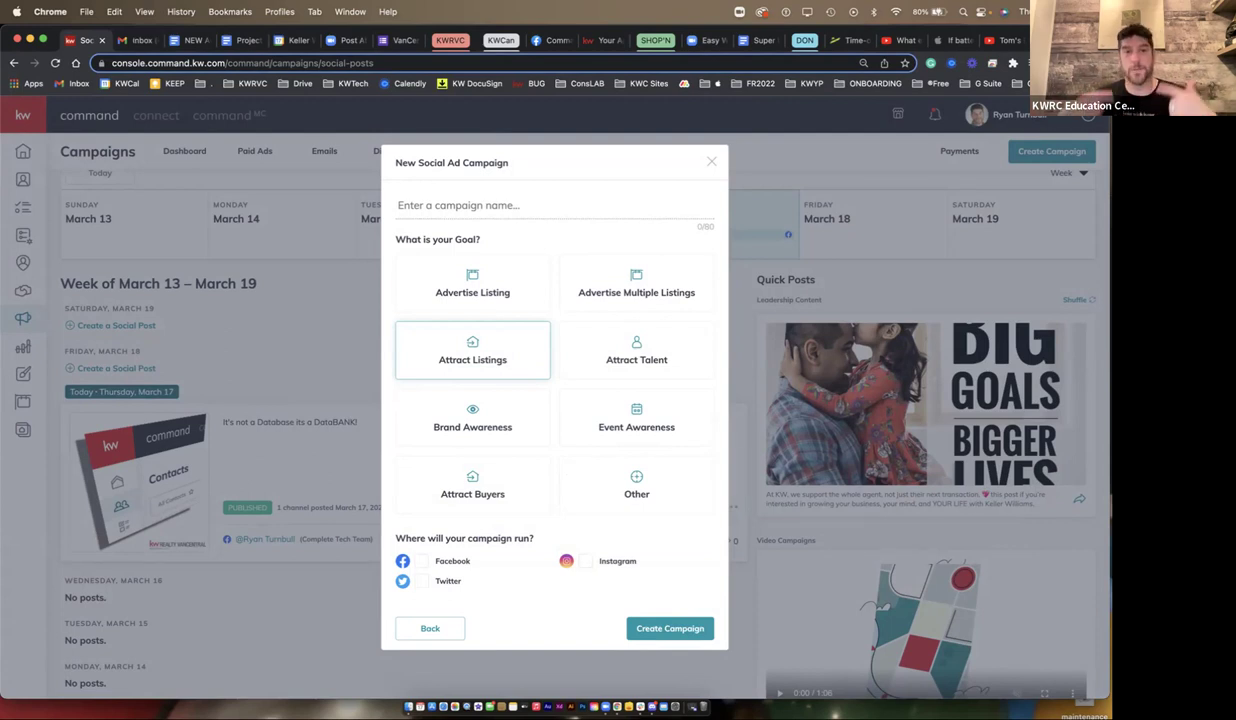
- Name the campaign Example 500, then switch to the Tech 1on1 booking tab
left_click(400, 205)
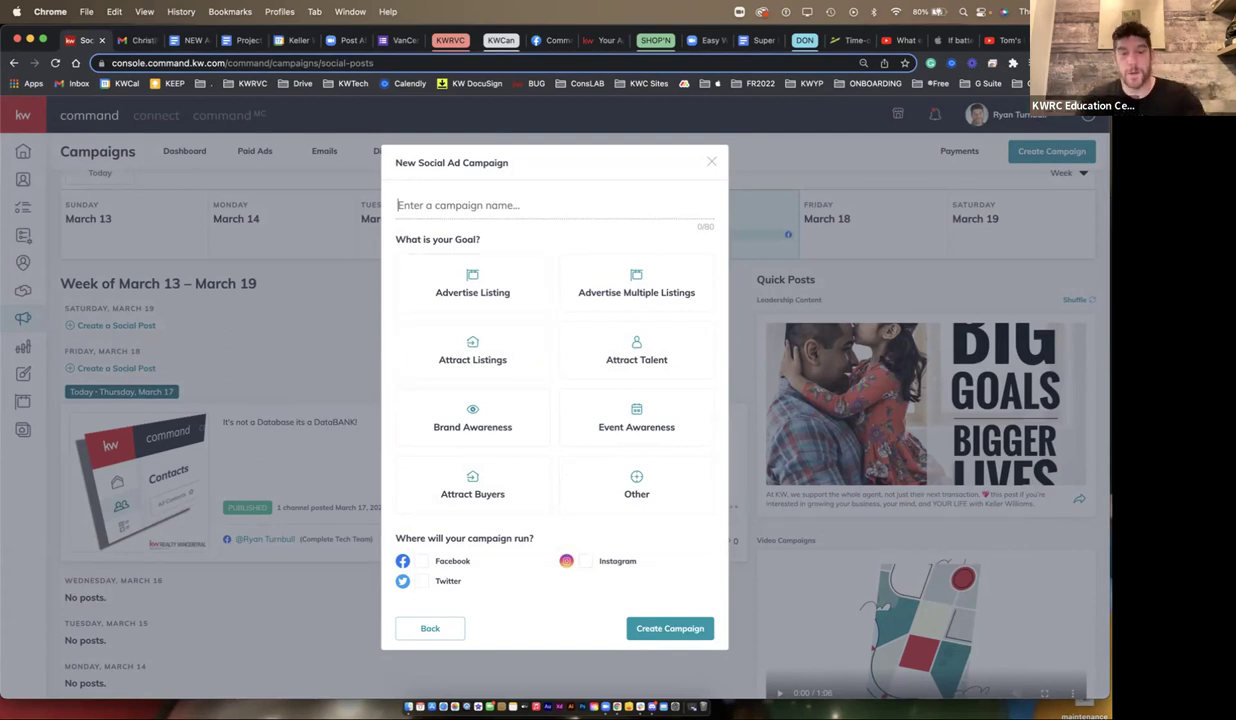
type("Example 500")
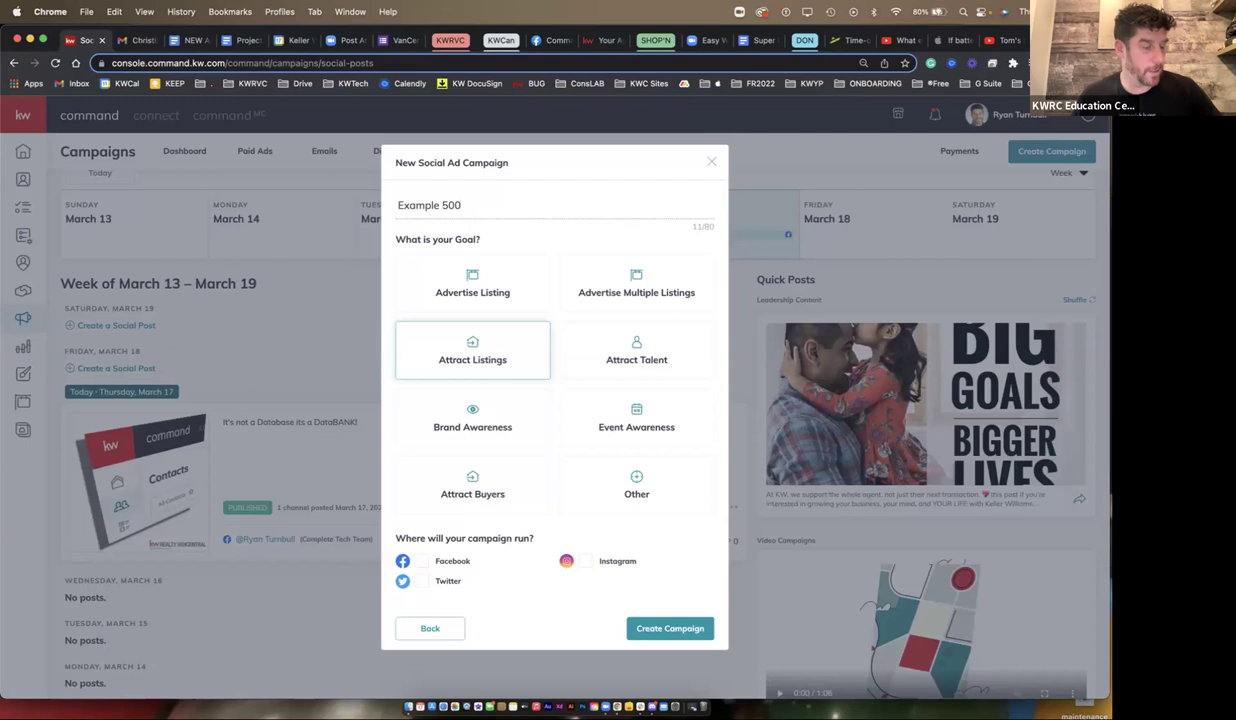
left_click(600, 40)
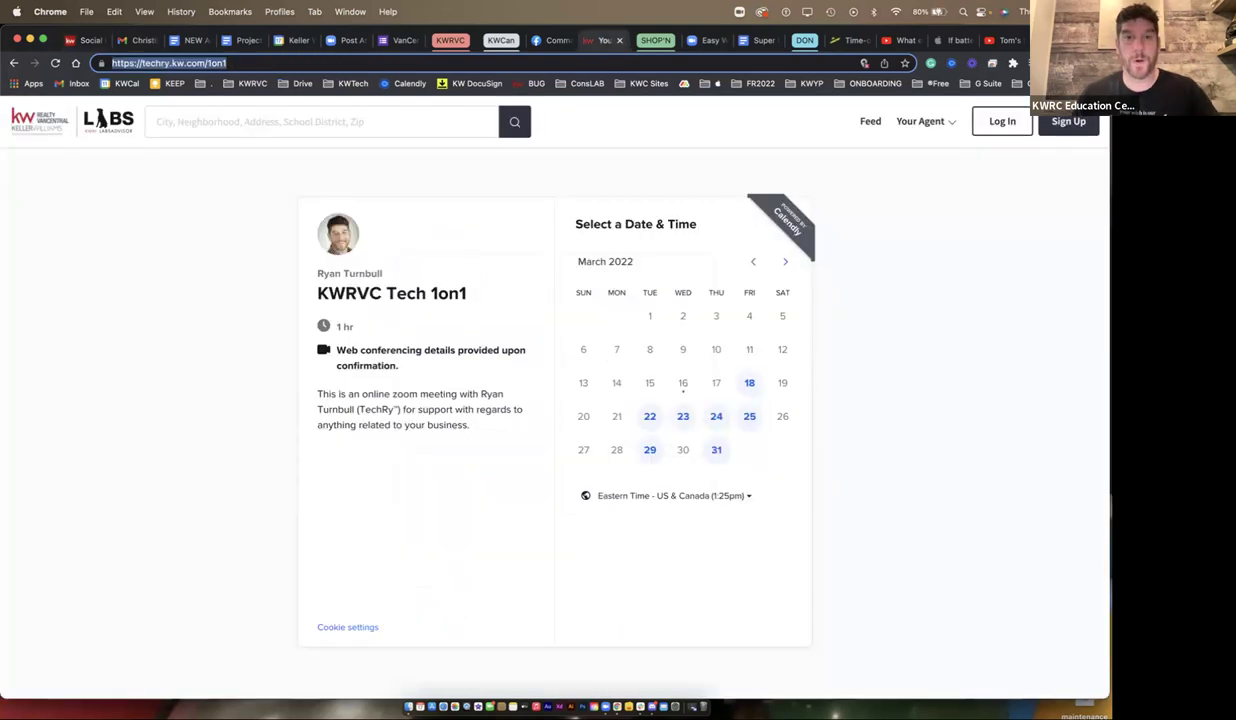
- Load techry.kw.com and search for the Crown Point West, Hamilton neighbourhood listings
type("techry.kw.com")
key("Return")
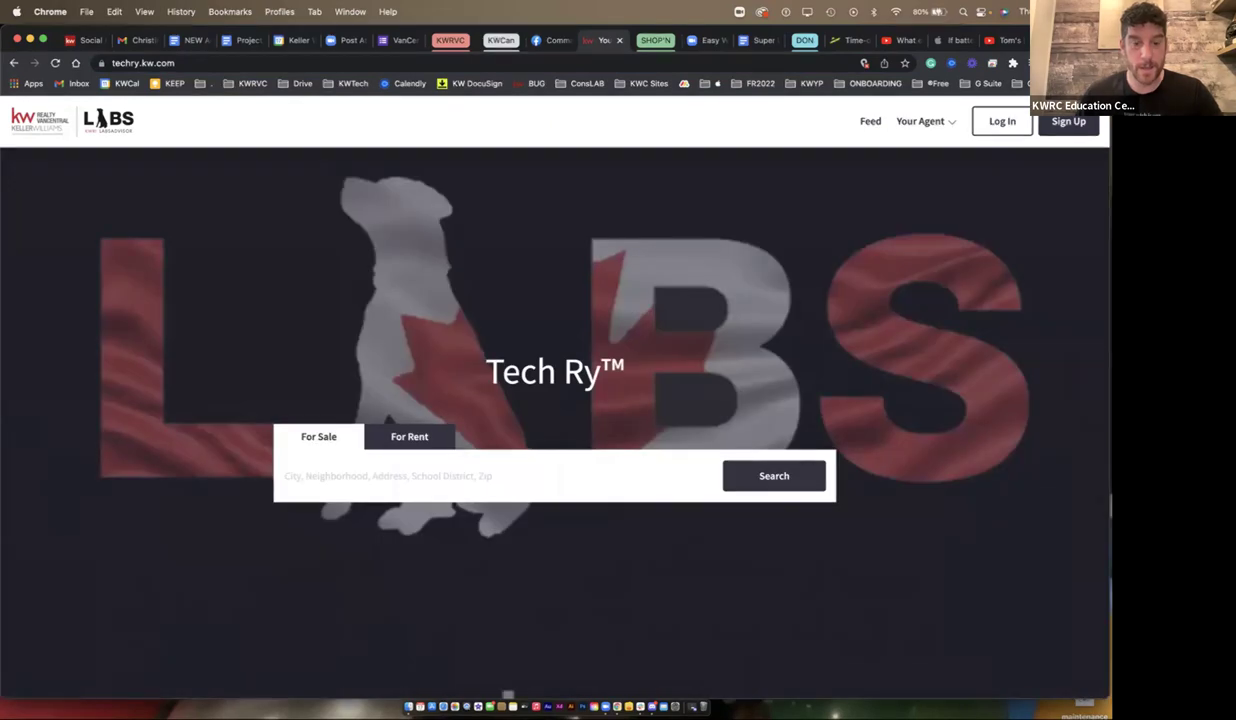
left_click(400, 476)
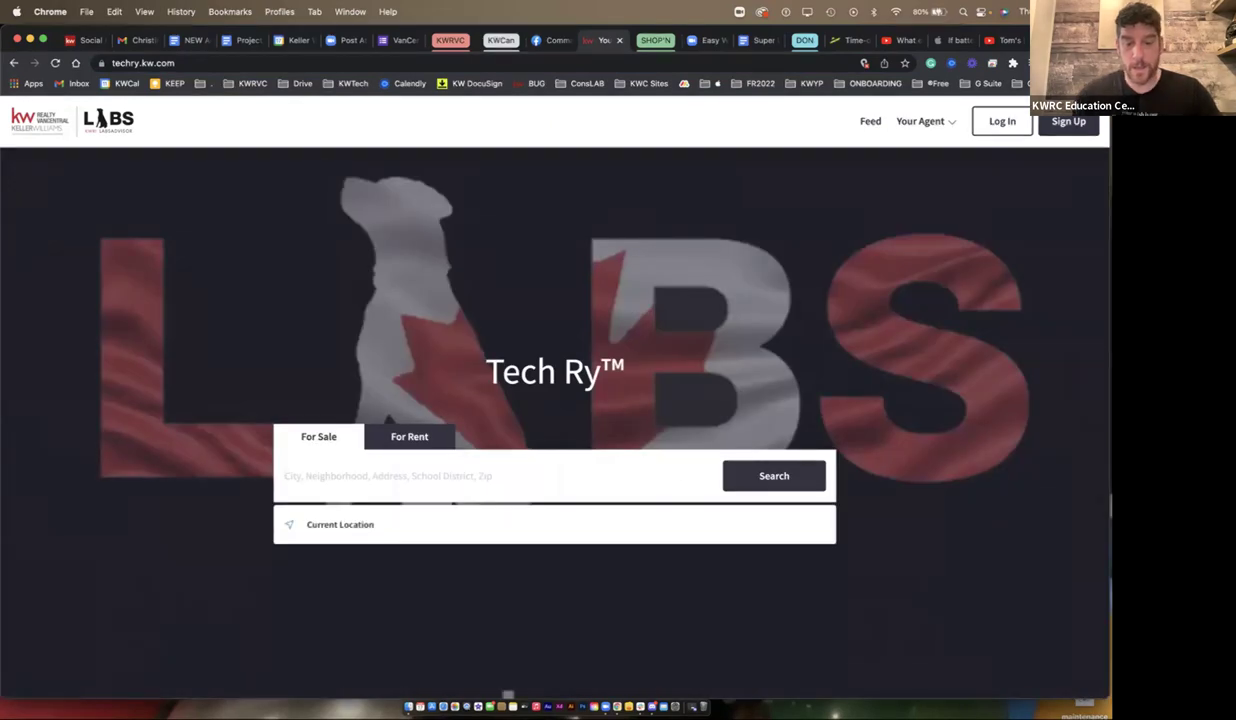
type("crown point")
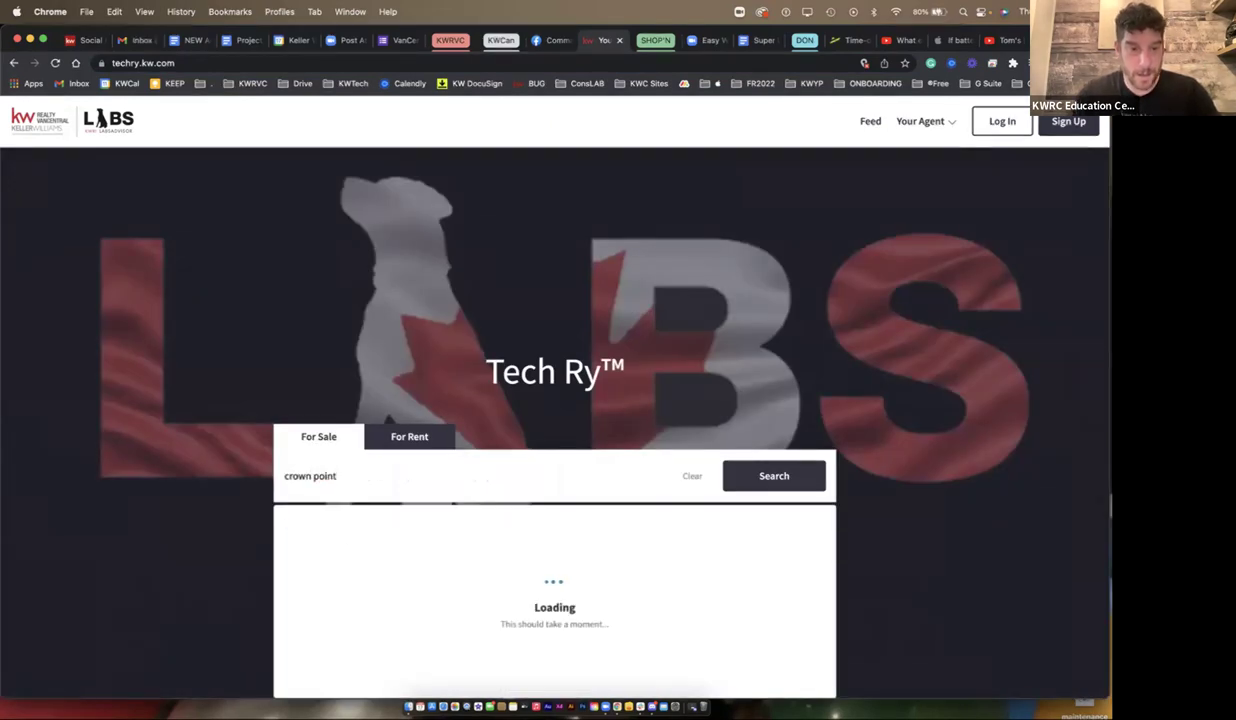
type(" west,")
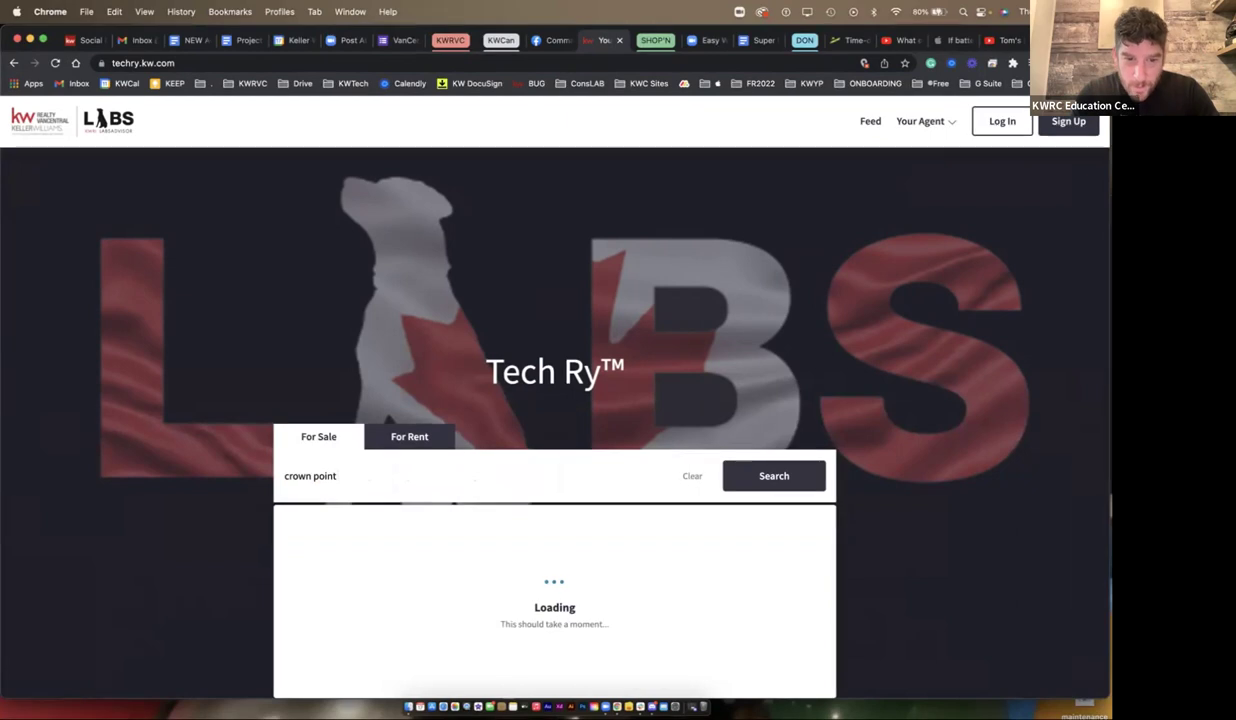
type(" hamilton")
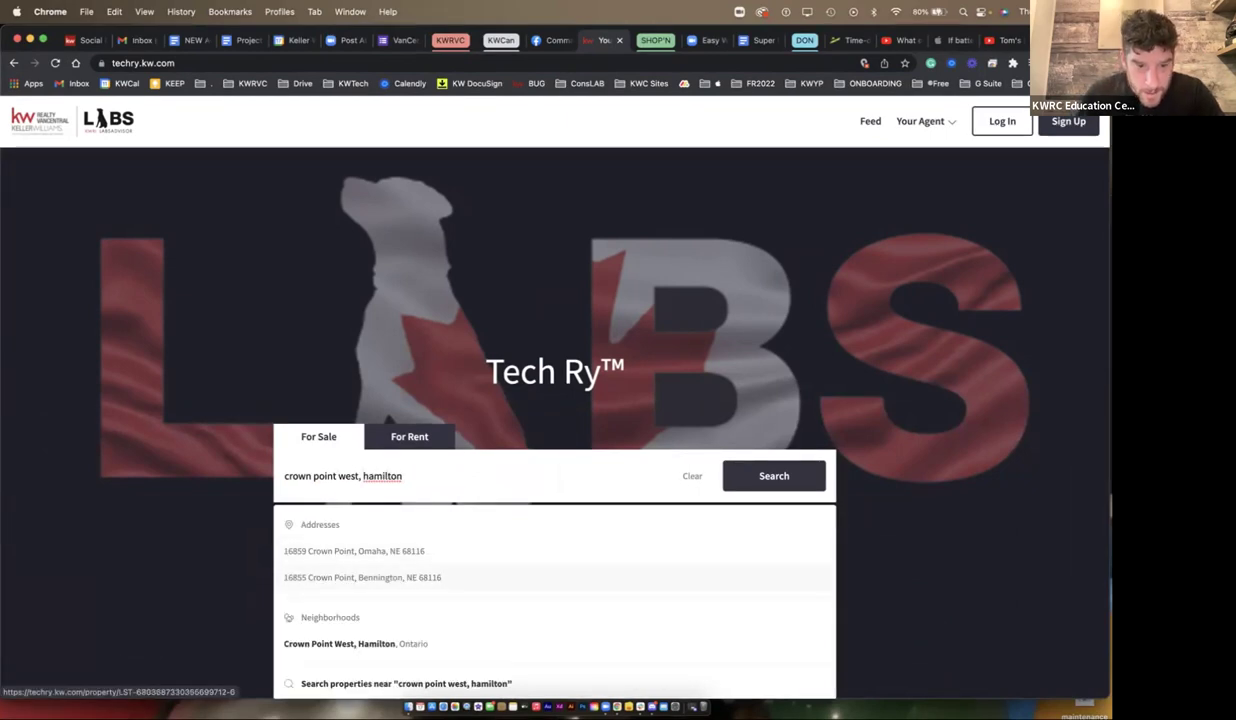
scroll(360, 577, "down", 1)
left_click(360, 579)
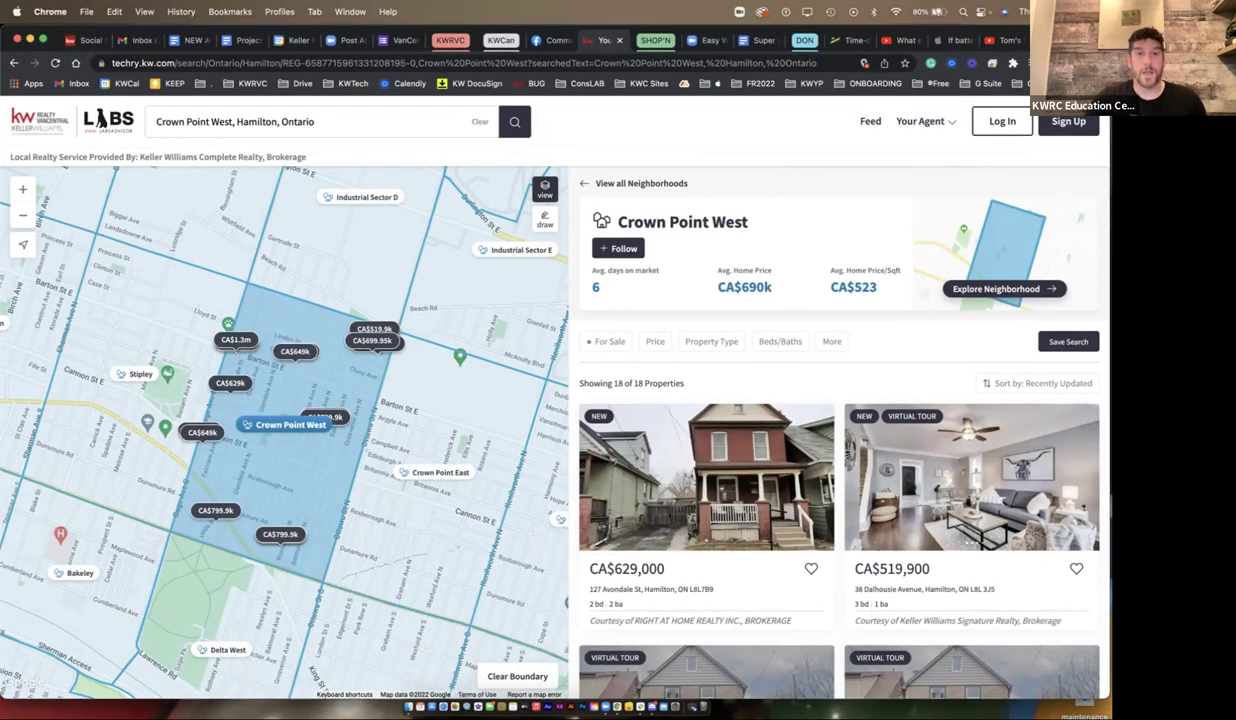
key("super+l")
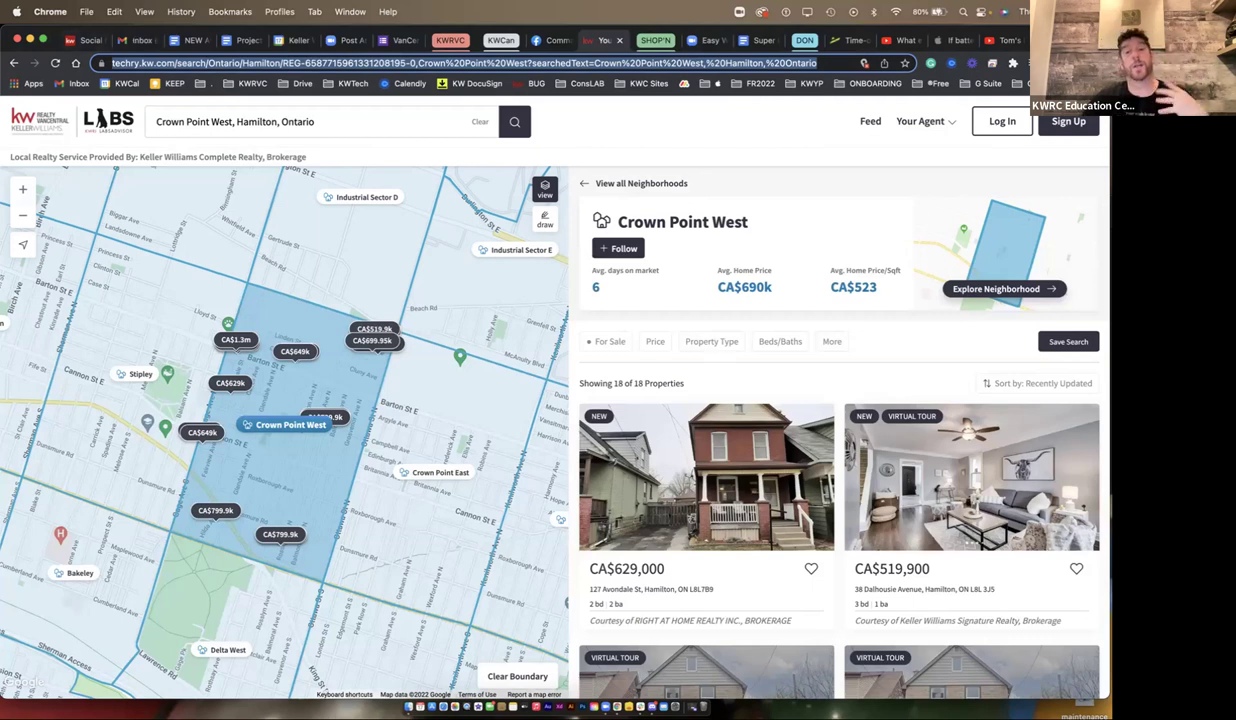
- Open the neighbourhood page in a new tab and review its Market Snapshot stats
left_click(996, 288)
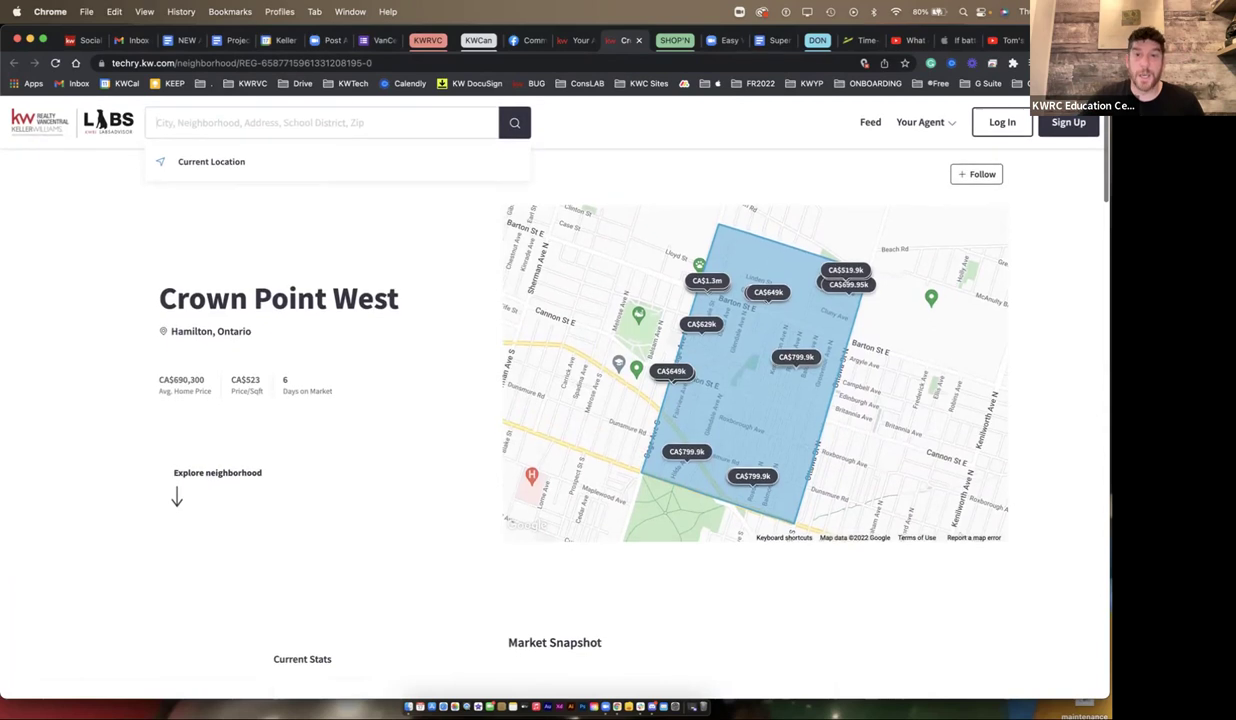
scroll(648, 370, "down", 5)
left_click_drag(302, 350, 795, 572)
scroll(612, 430, "down", 10)
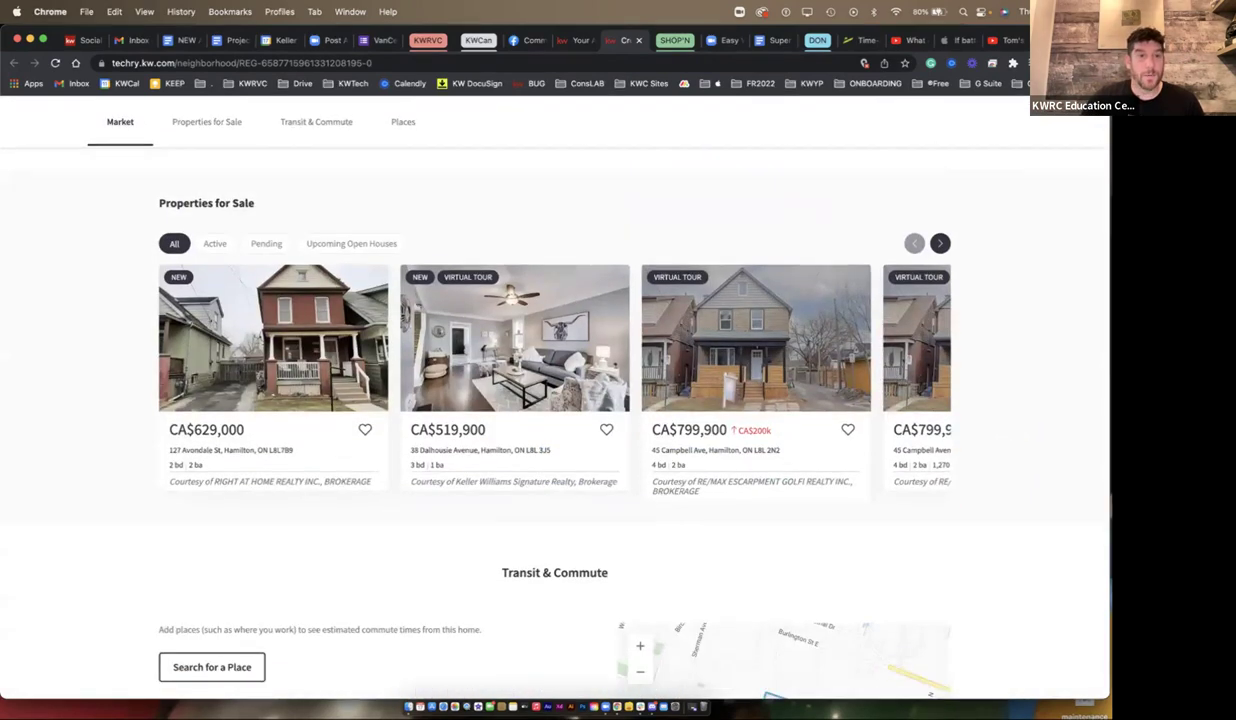
scroll(555, 400, "down", 5)
scroll(555, 400, "down", 6)
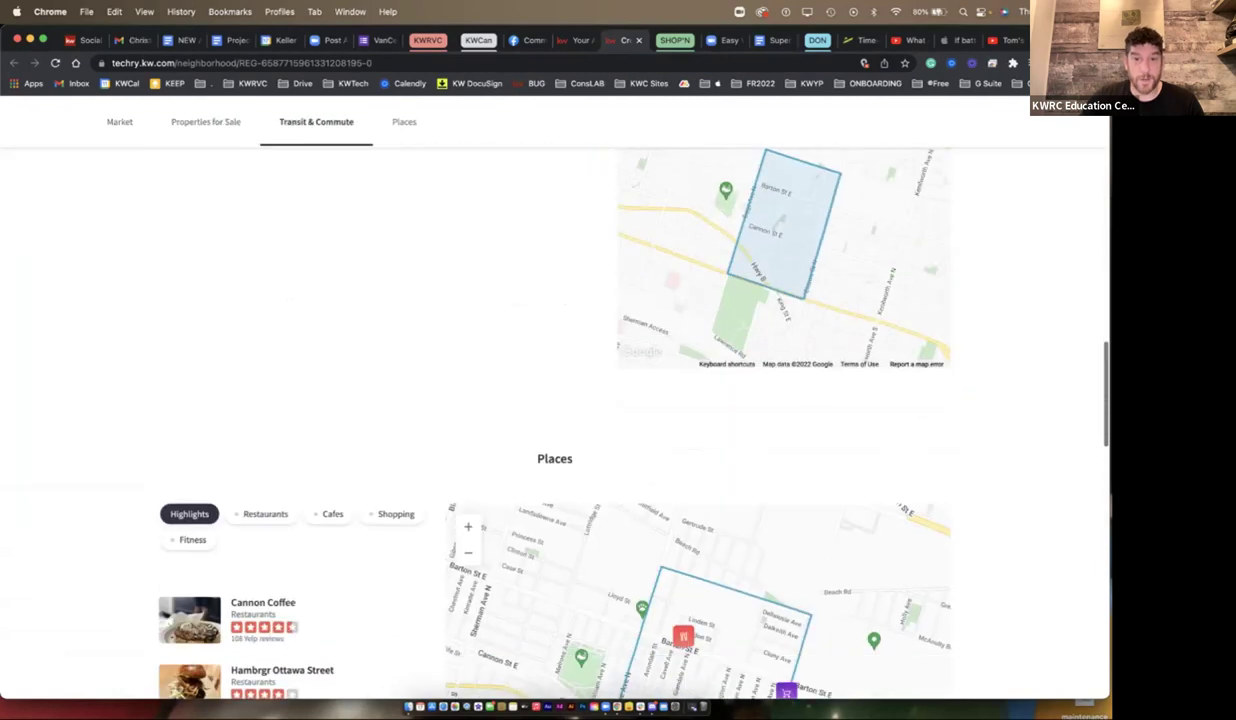
scroll(555, 400, "down", 3)
scroll(555, 400, "down", 12)
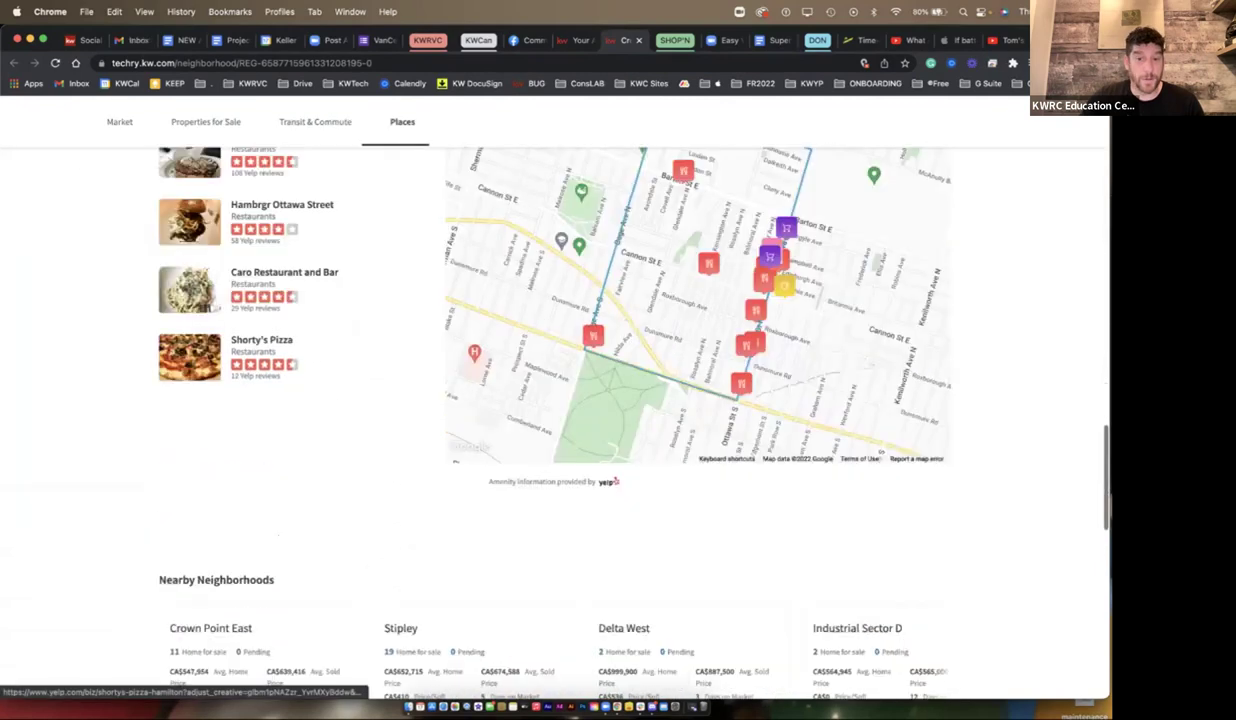
- Highlight the contact form and agent details, then return to the Example 500 draft
scroll(612, 400, "up", 3)
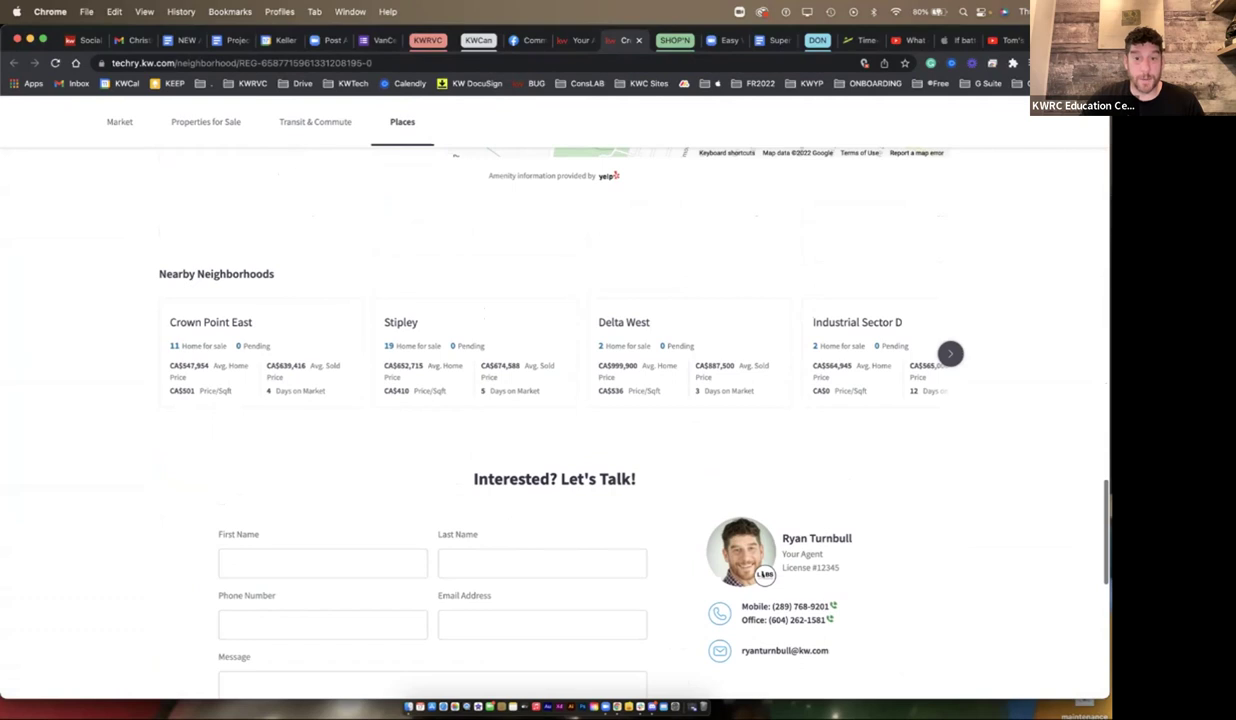
left_click_drag(470, 479, 830, 652)
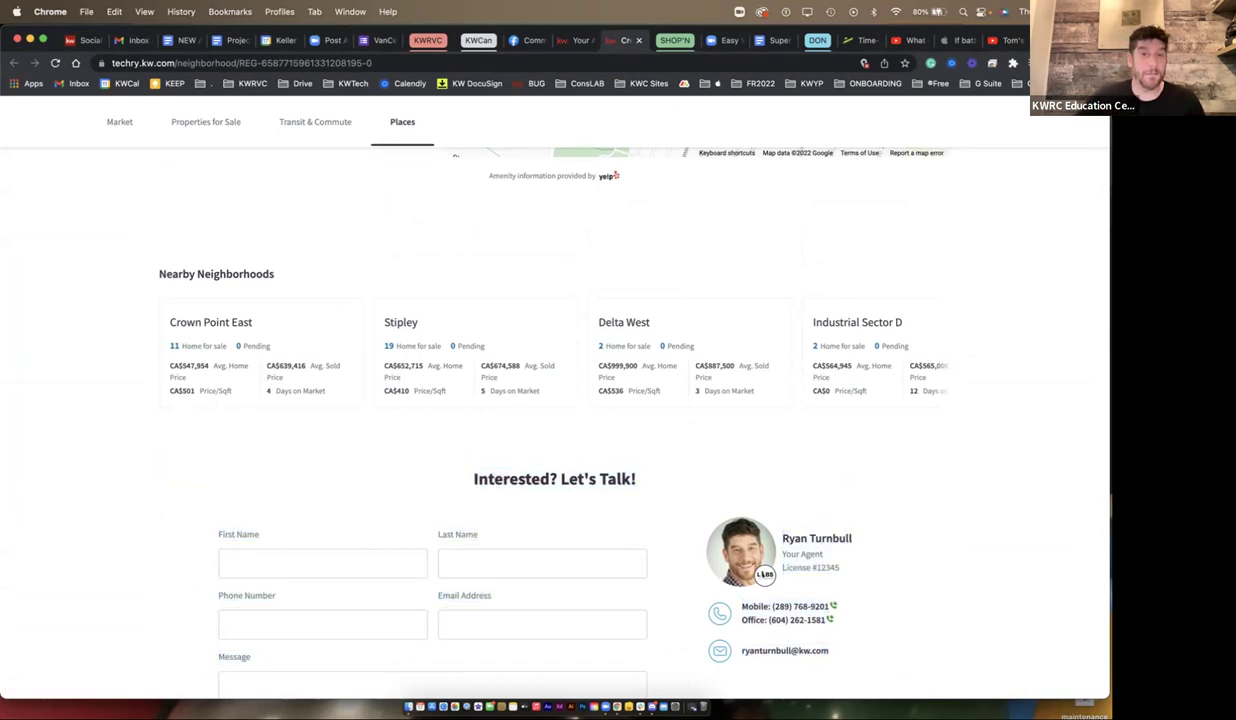
scroll(555, 420, "up", 7)
scroll(555, 400, "up", 15)
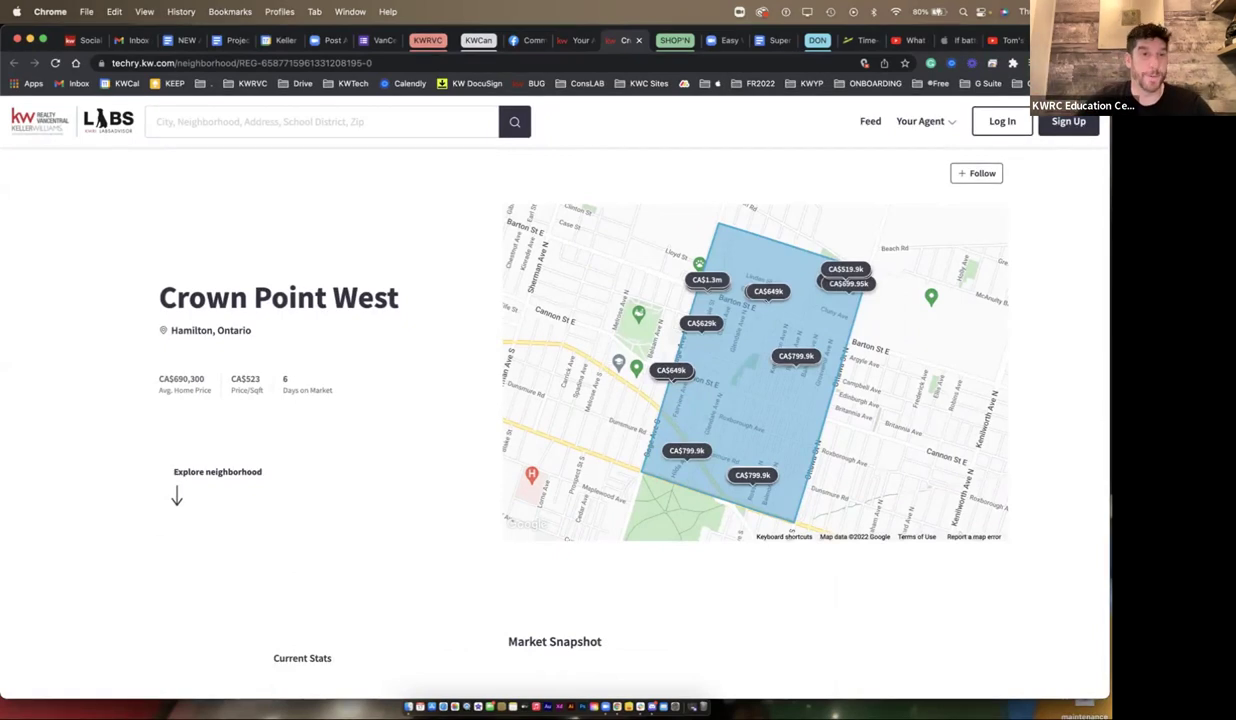
key("super+1")
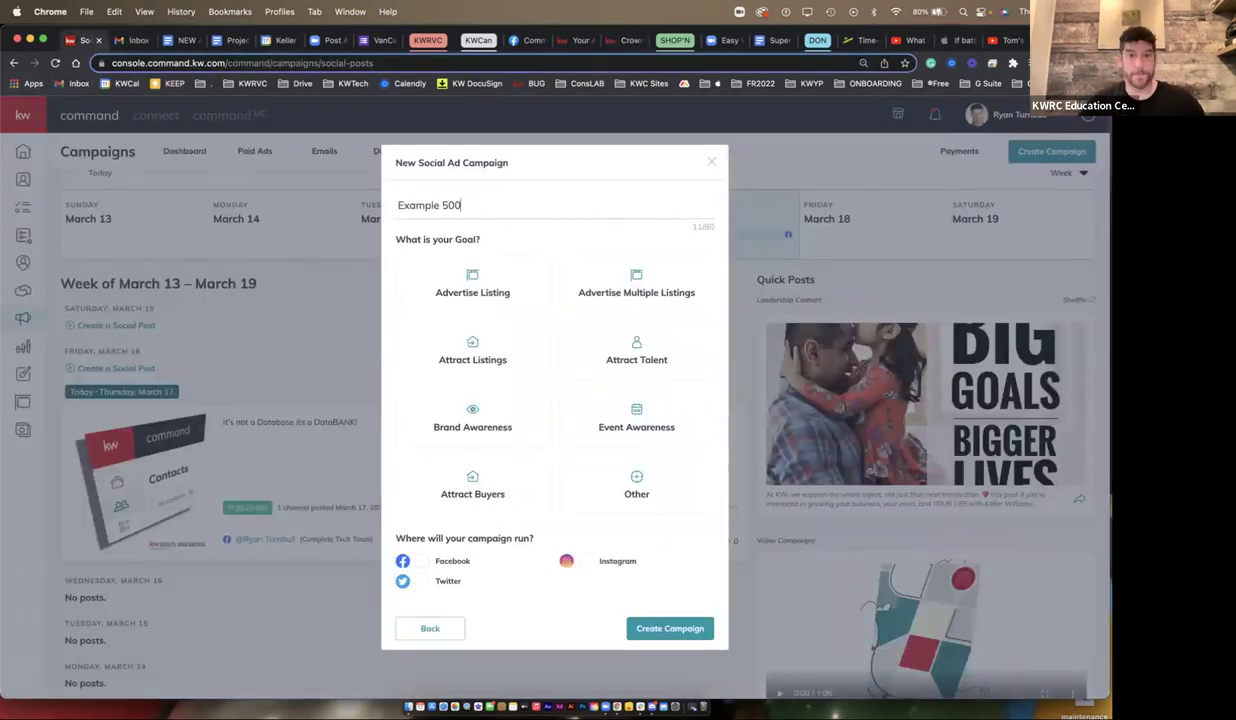
- Set the campaign goal to Attract Listings and review the Facebook and Instagram channels
left_click(472, 345)
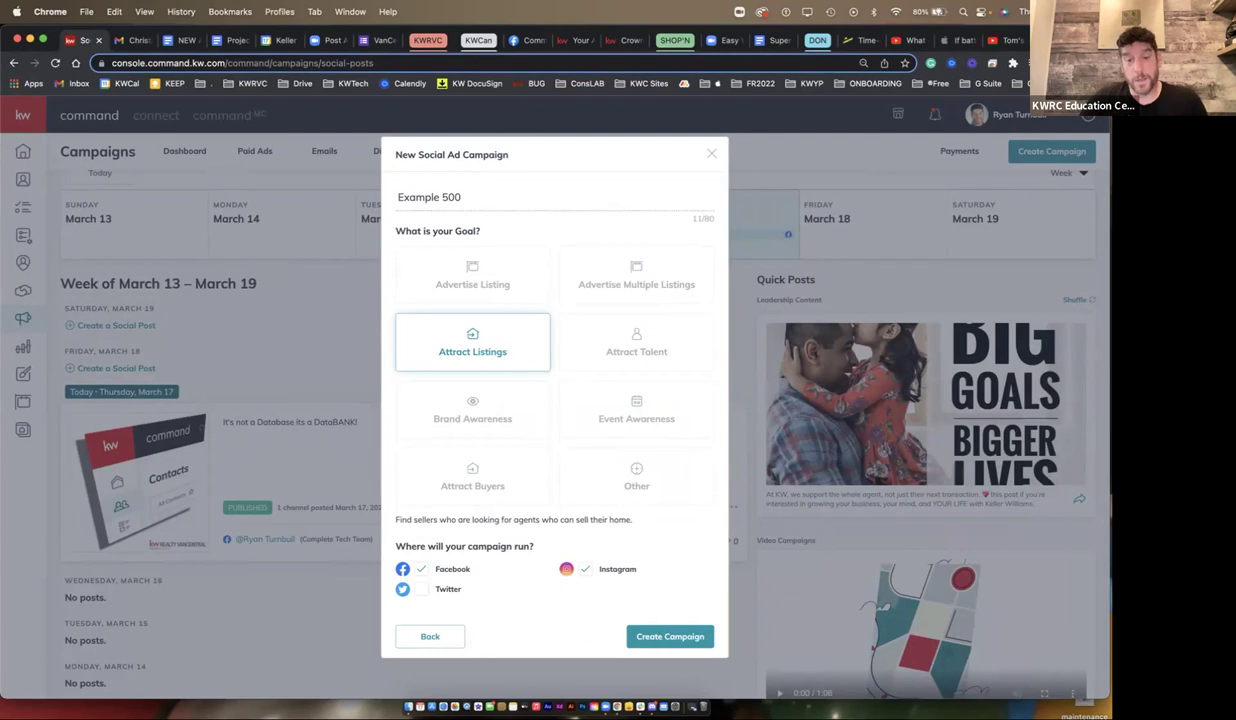
left_click_drag(636, 568, 428, 568)
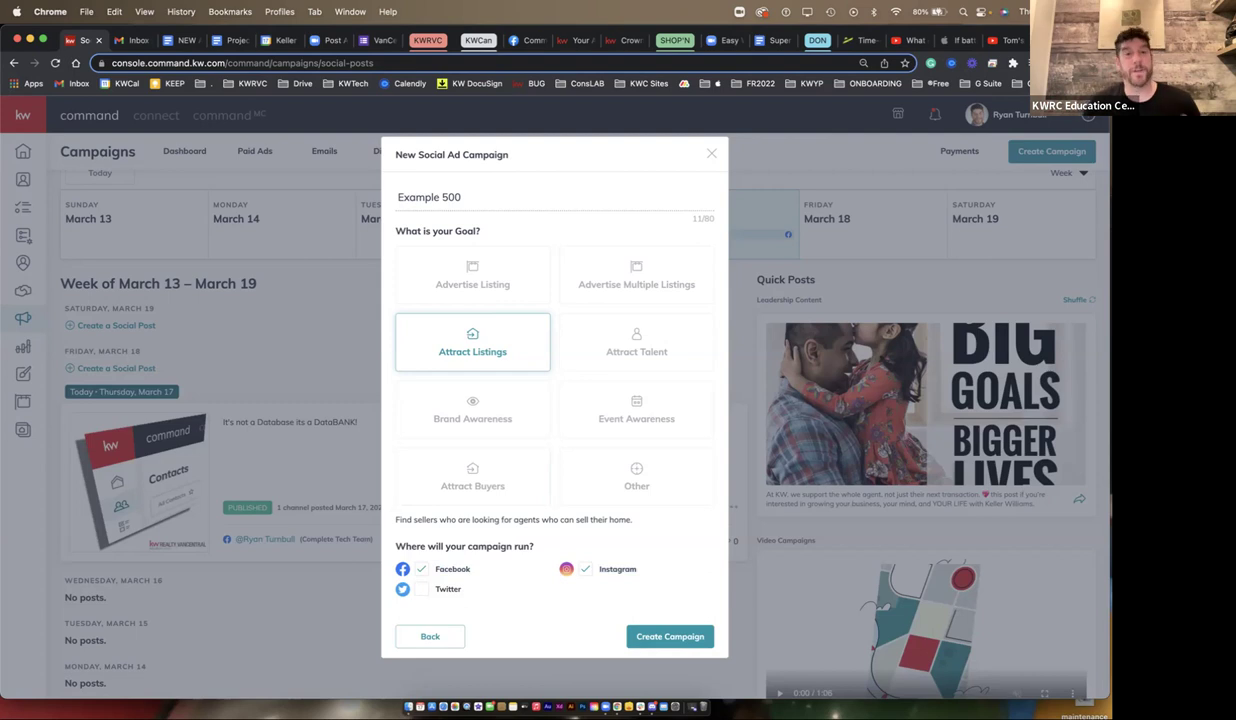
double_click(452, 569)
double_click(617, 569)
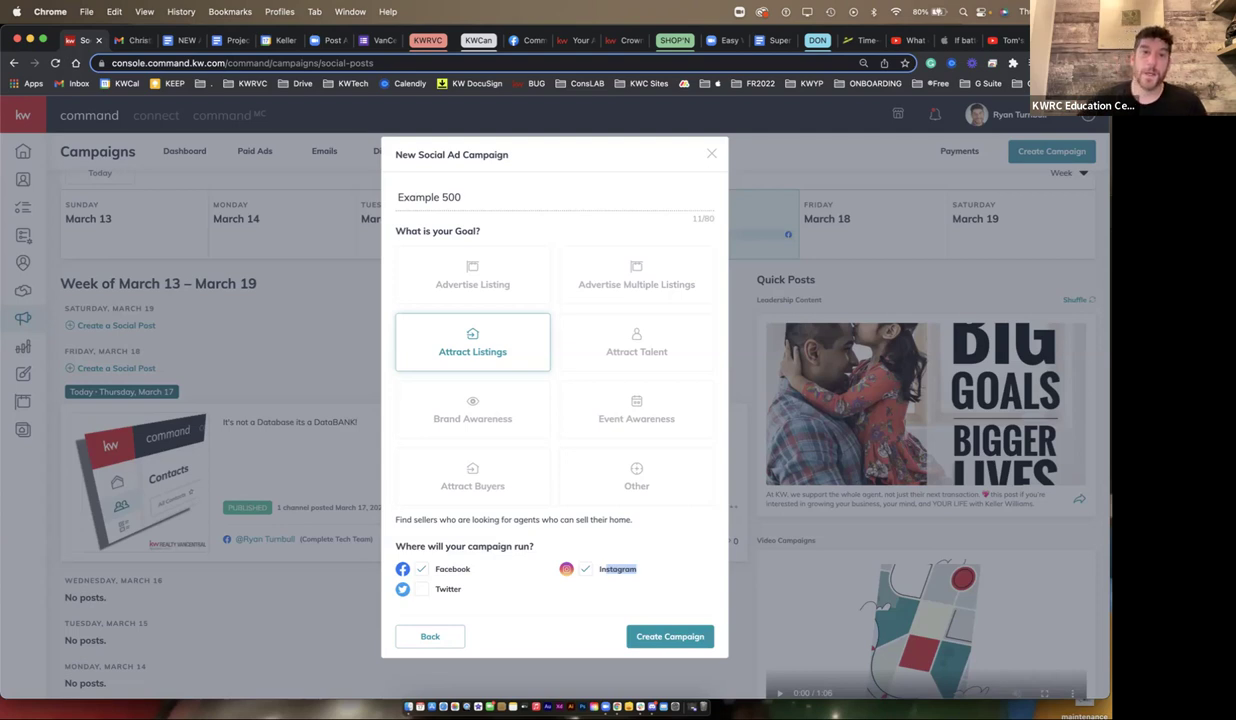
- Rename the campaign to 'crown Point West example' and create it
triple_click(430, 197)
type("crown Point West example")
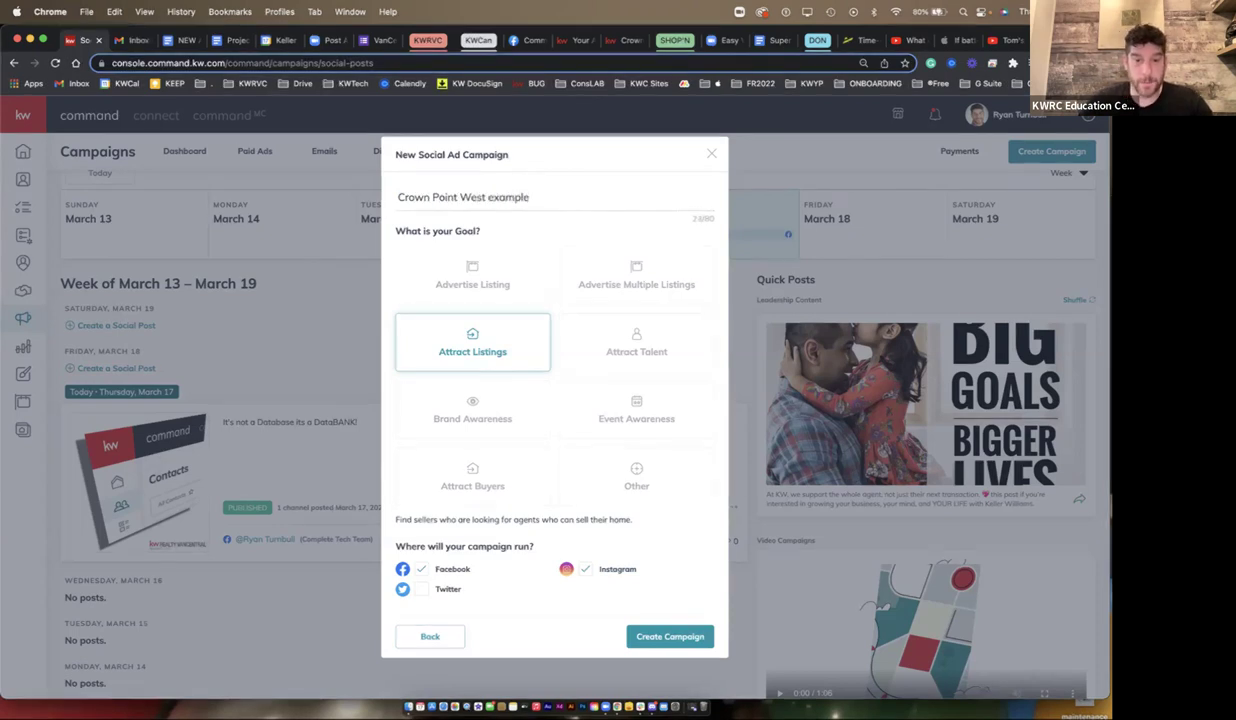
left_click(670, 636)
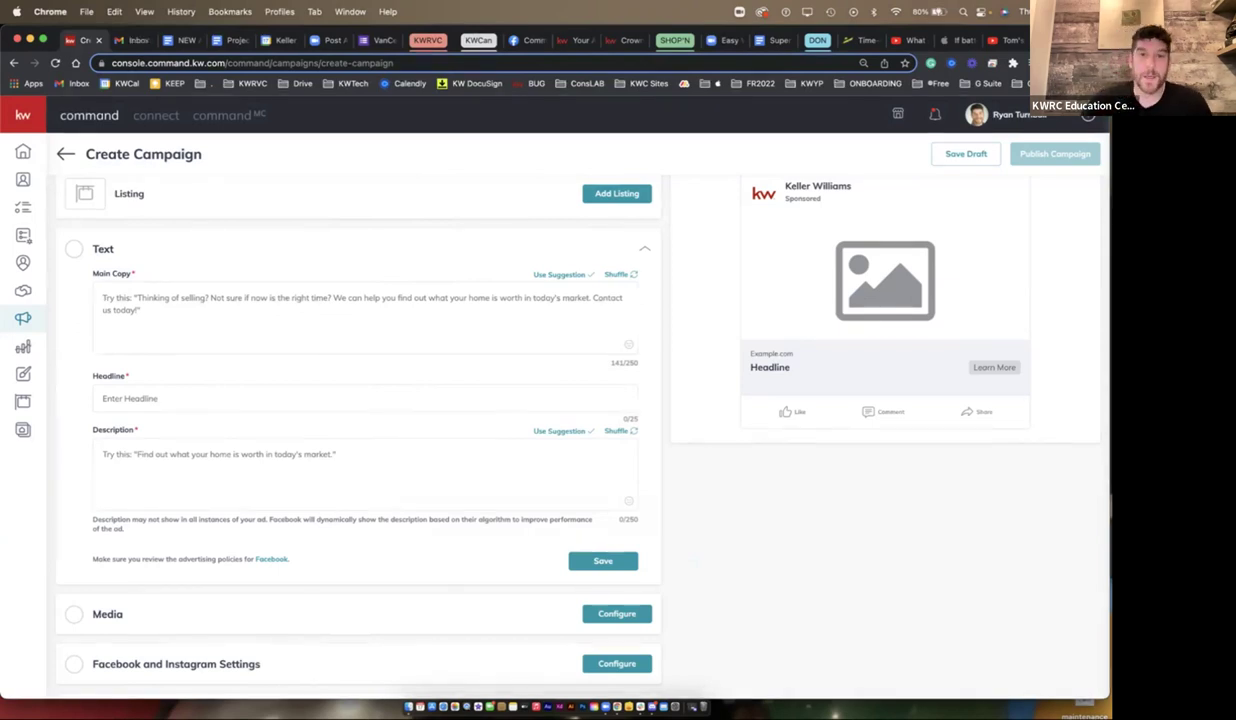
- Write main copy: cash in on your Crown Point West investment, homes have never sold higher
scroll(380, 400, "up", 2)
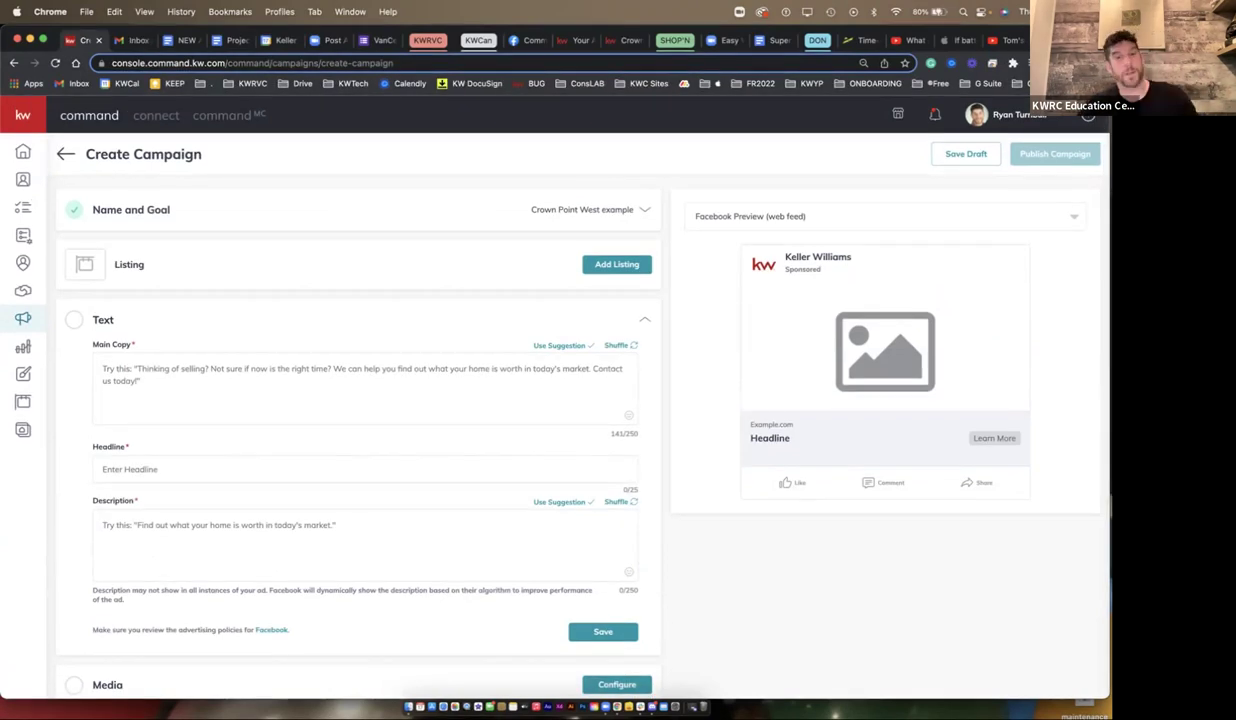
left_click(103, 369)
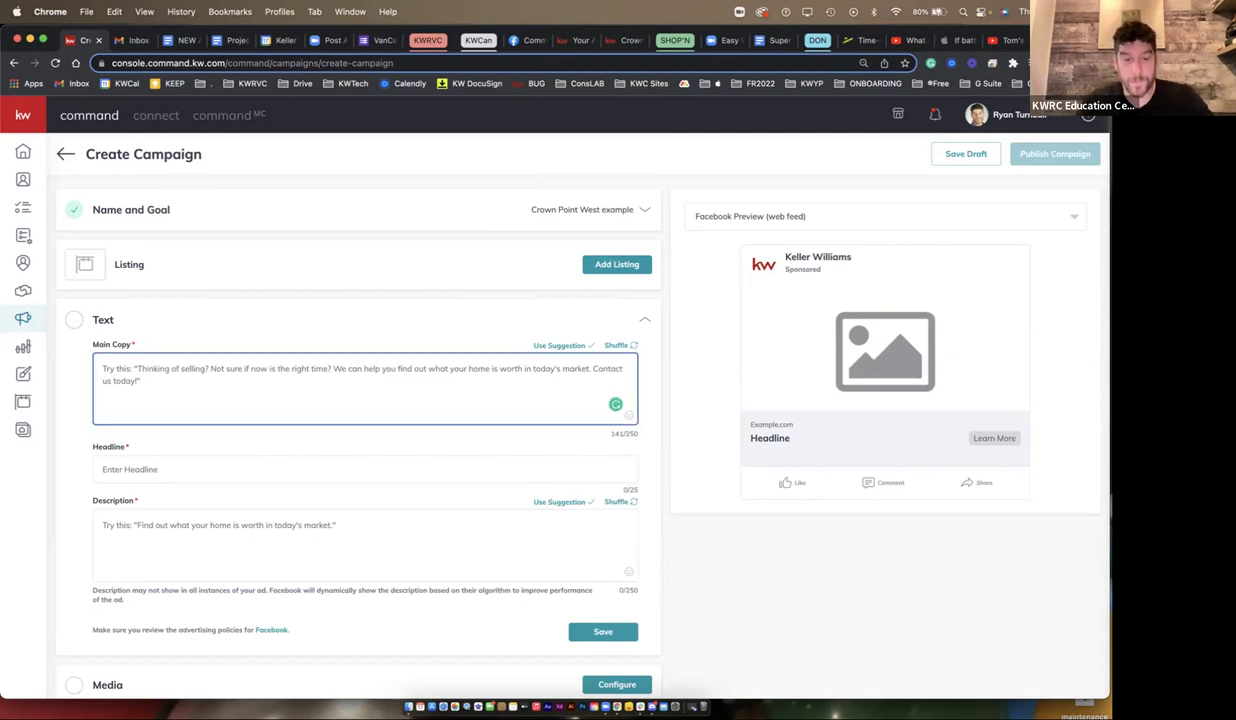
type("Looking to ")
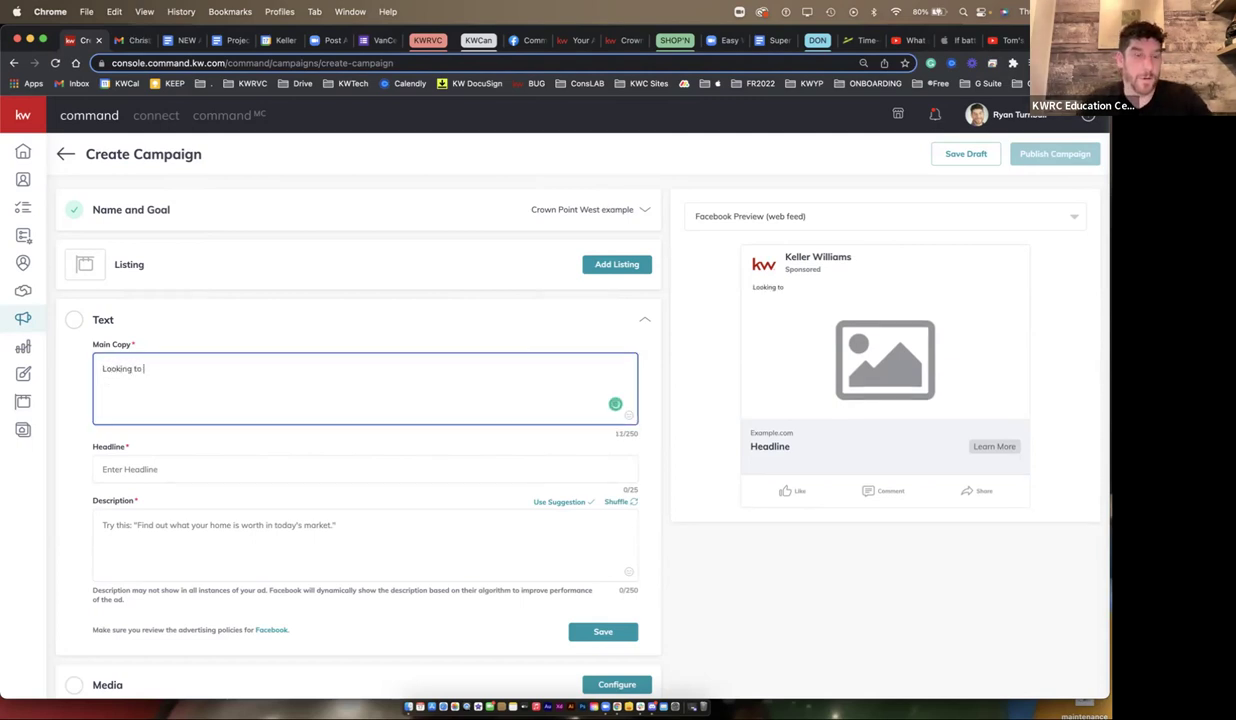
type("cash in on yo")
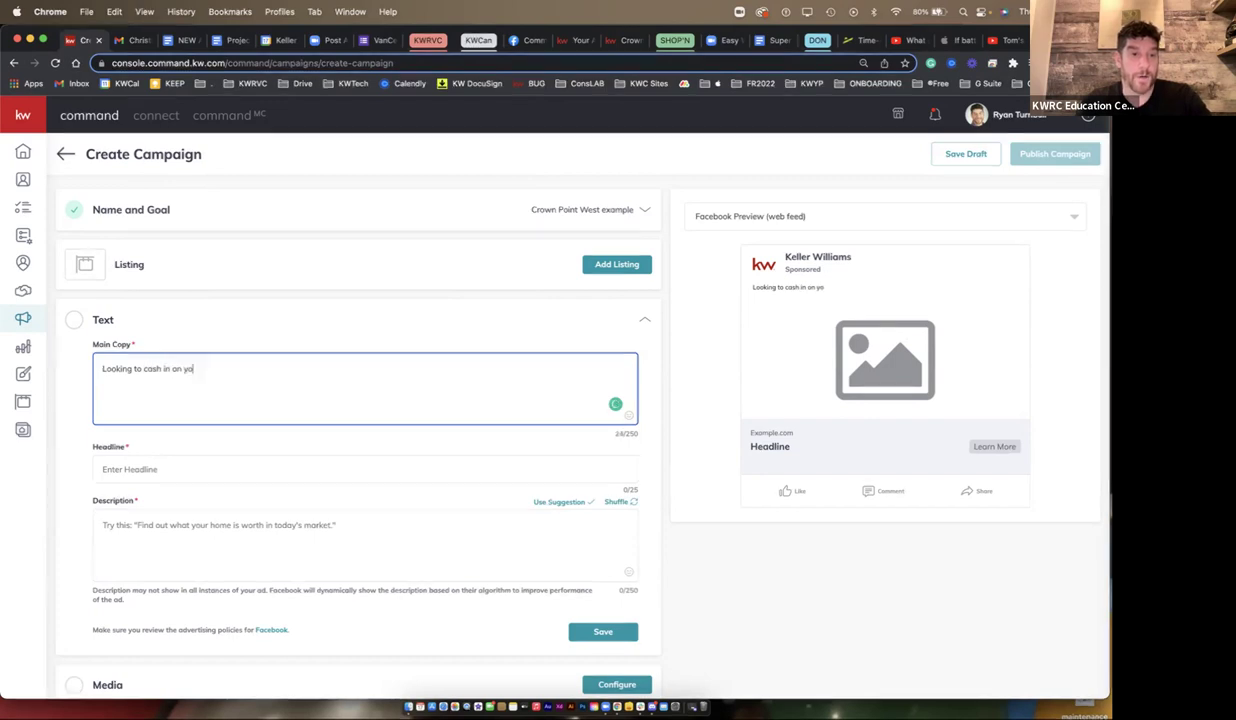
type("ur Crown Point")
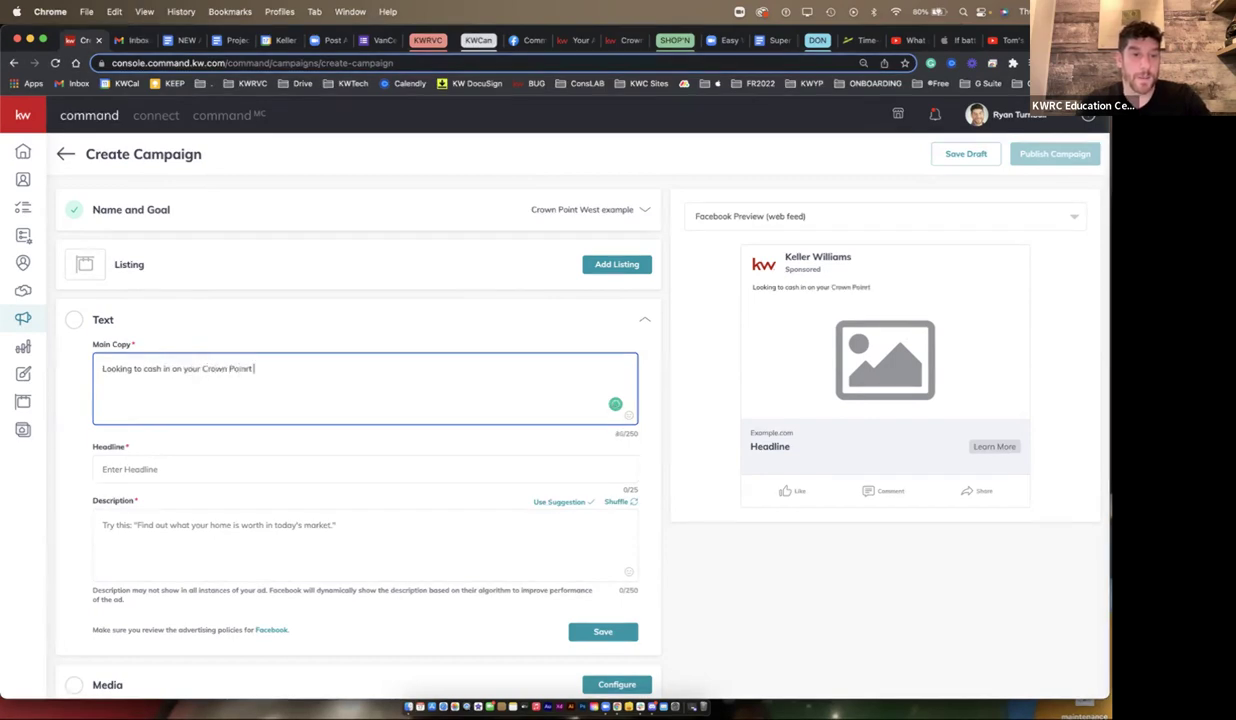
type("y ")
type("West Investment? Now's the time to sell, hosu")
key("BackSpace")
key("BackSpace")
type("mes have never gone")
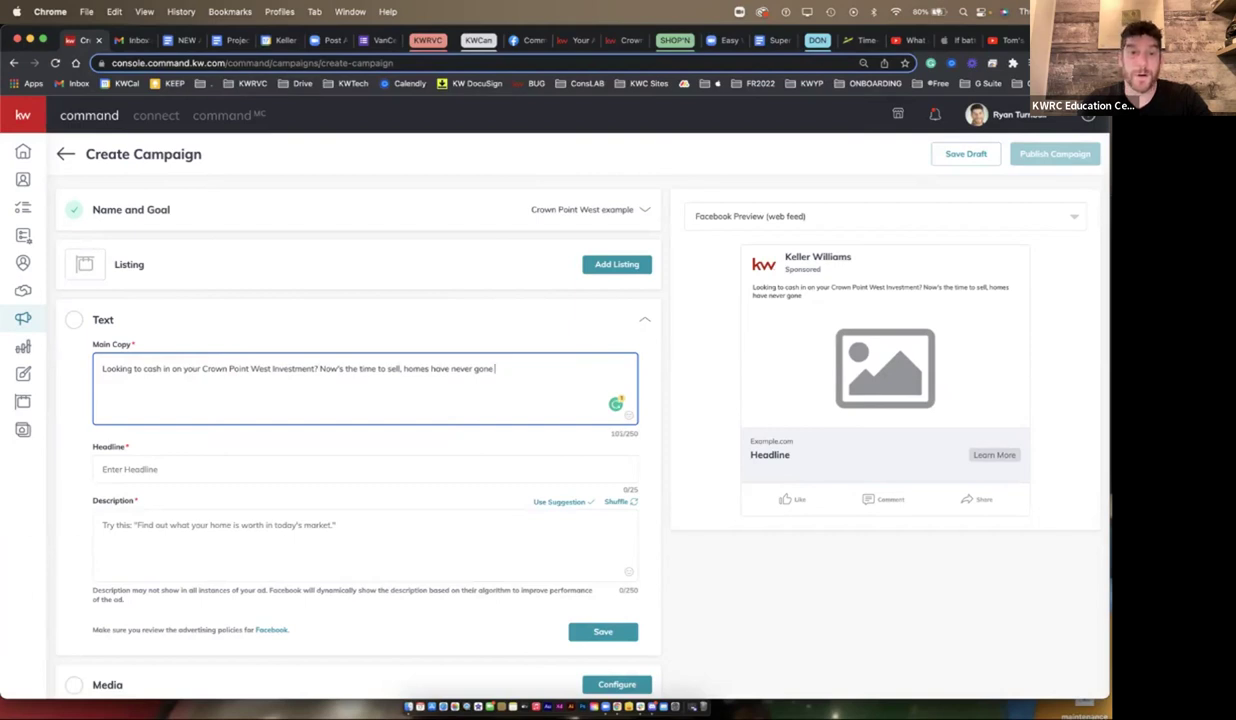
type("for as")
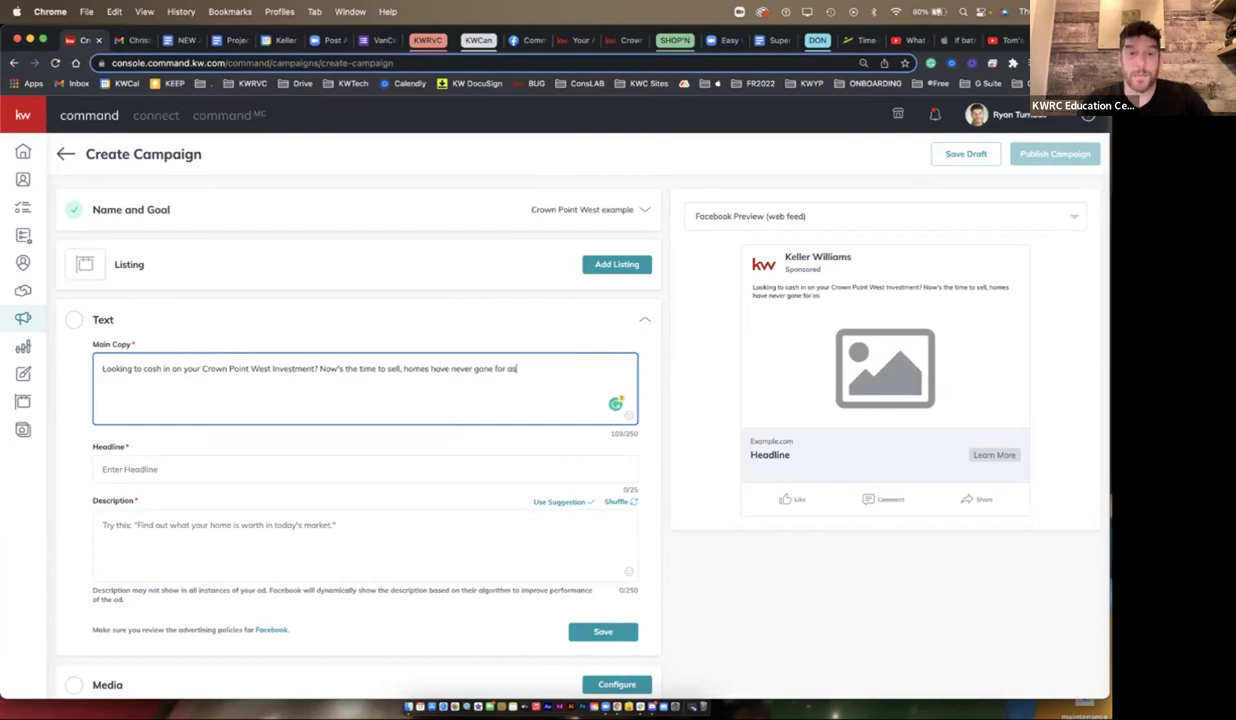
type(" much as")
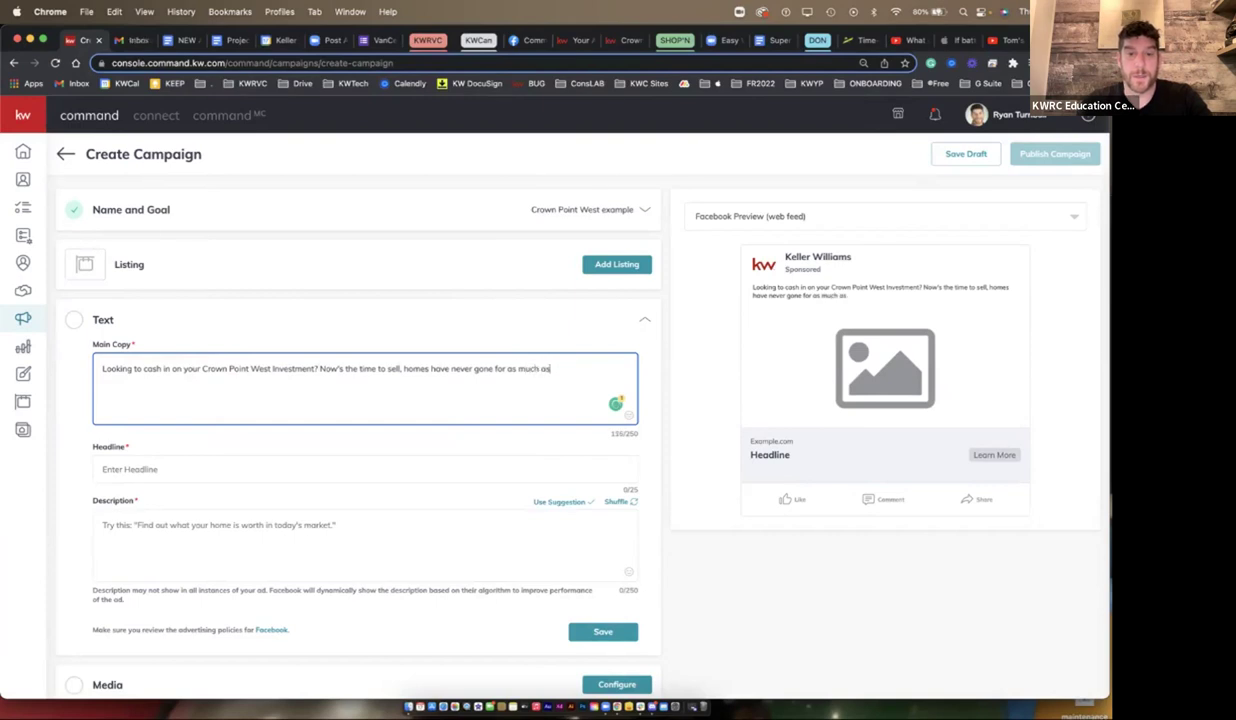
type(" they are now. Have a loo")
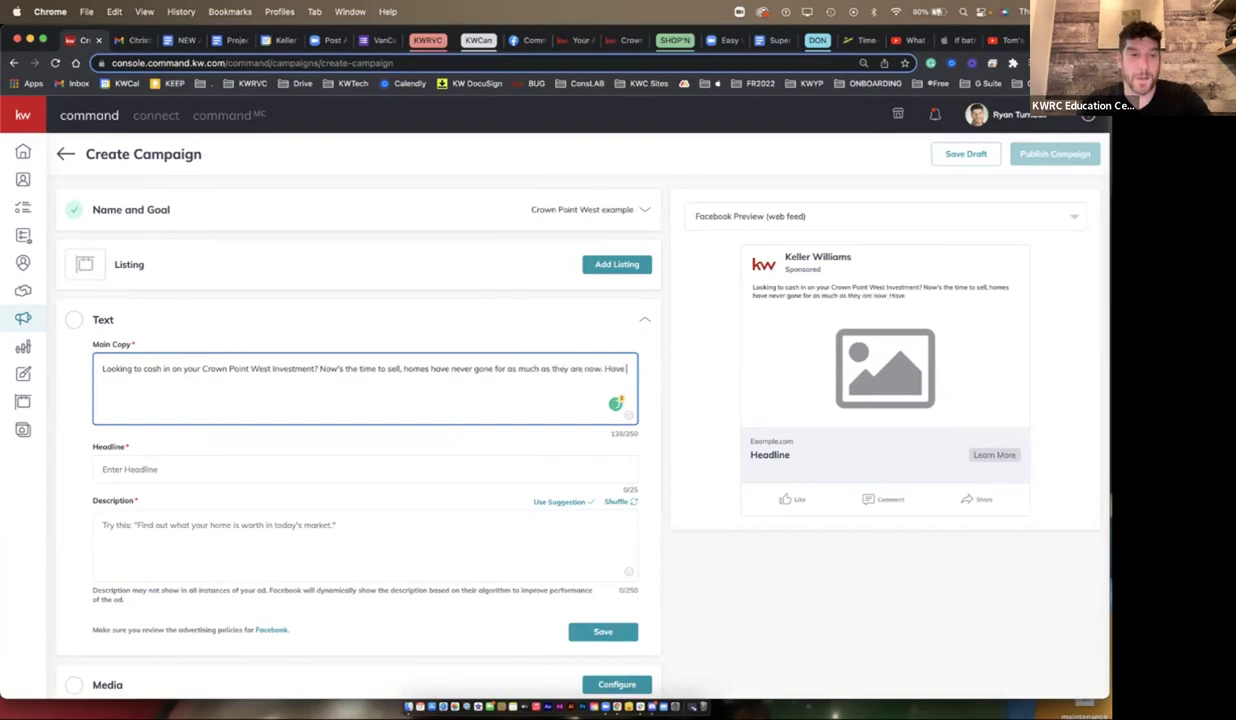
key("BackSpace")
key("BackSpace")
key("BackSpace")
key("BackSpace")
key("BackSpace")
key("BackSpace")
key("BackSpace")
key("BackSpace")
key("BackSpace")
key("BackSpace")
key("BackSpace")
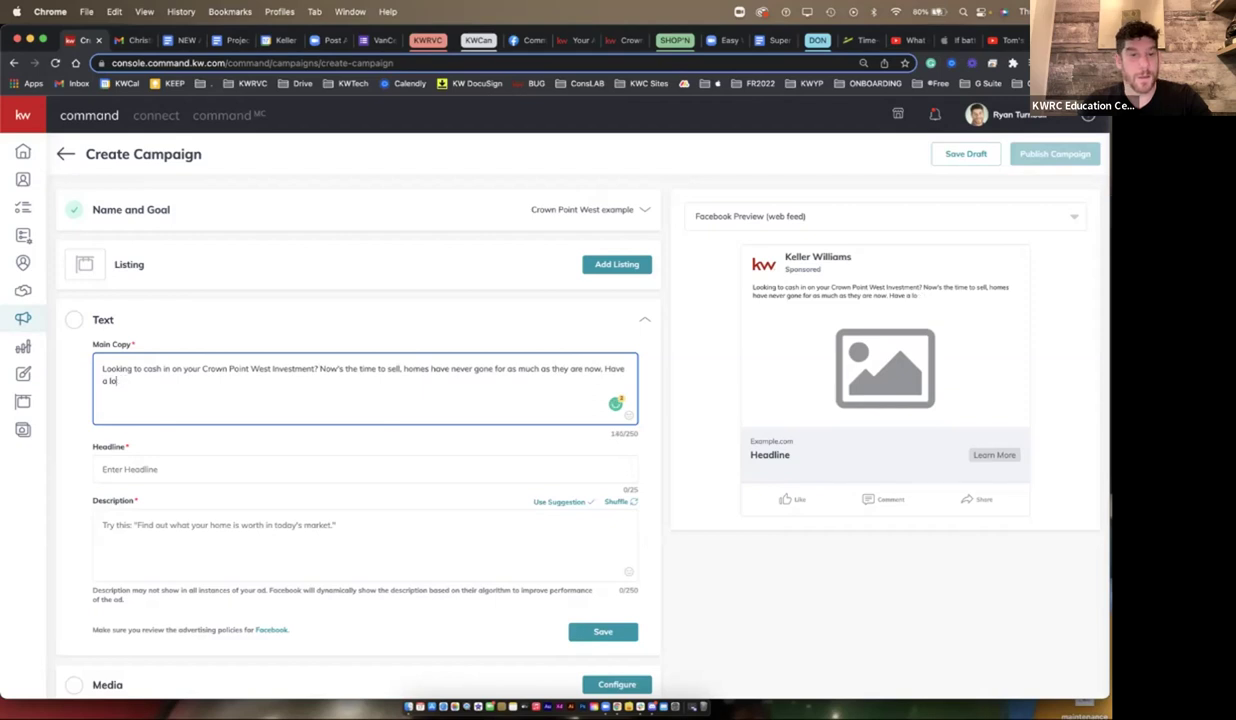
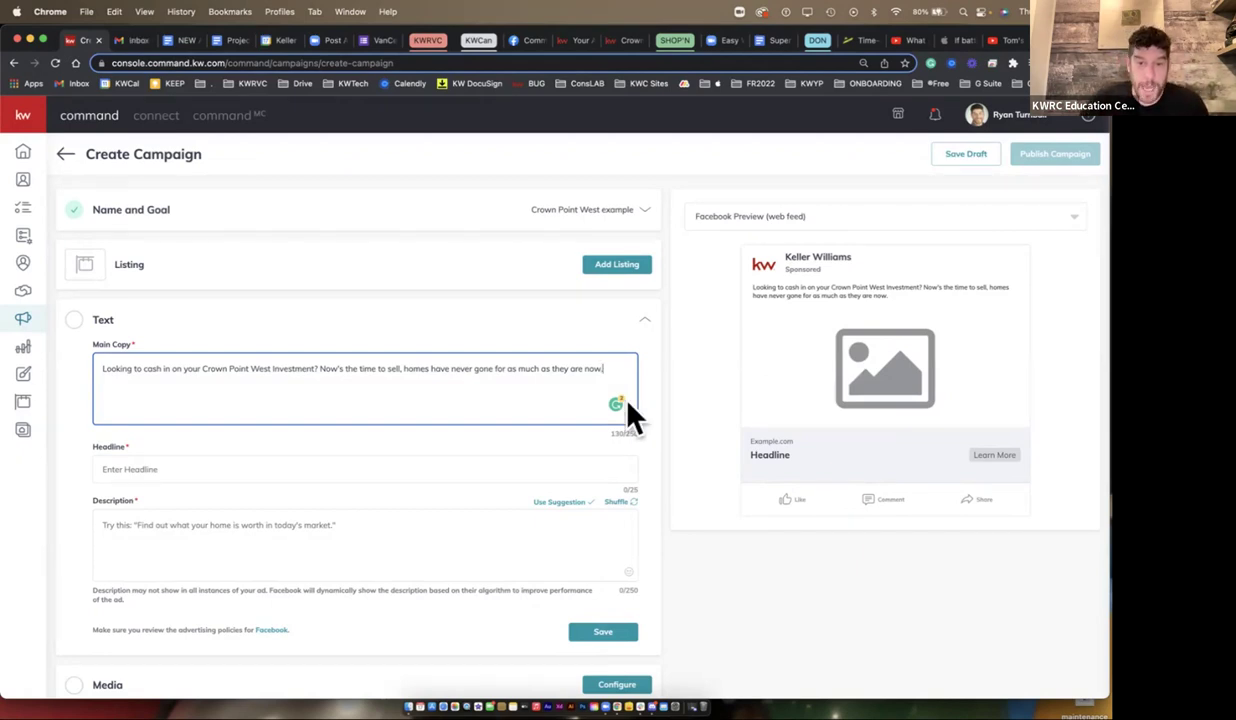
- Insert a house emoji and a fire emoji at the end of the main copy
key("ctrl+super+space")
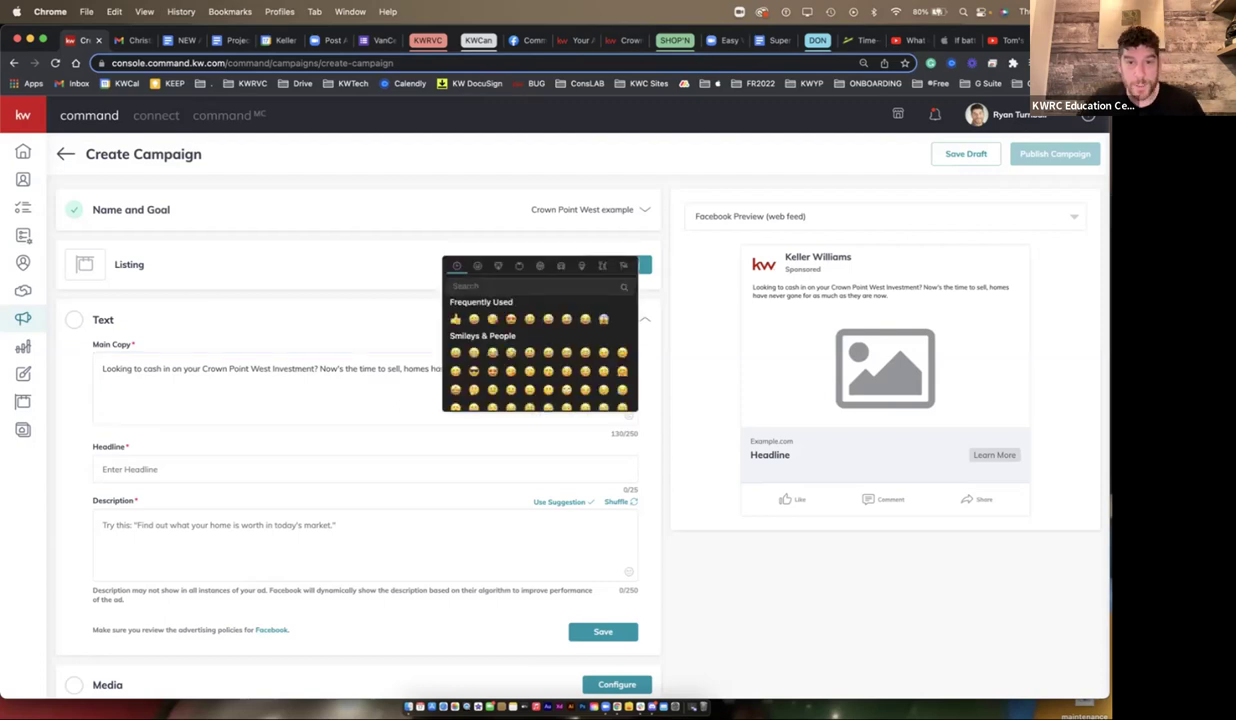
type("hand")
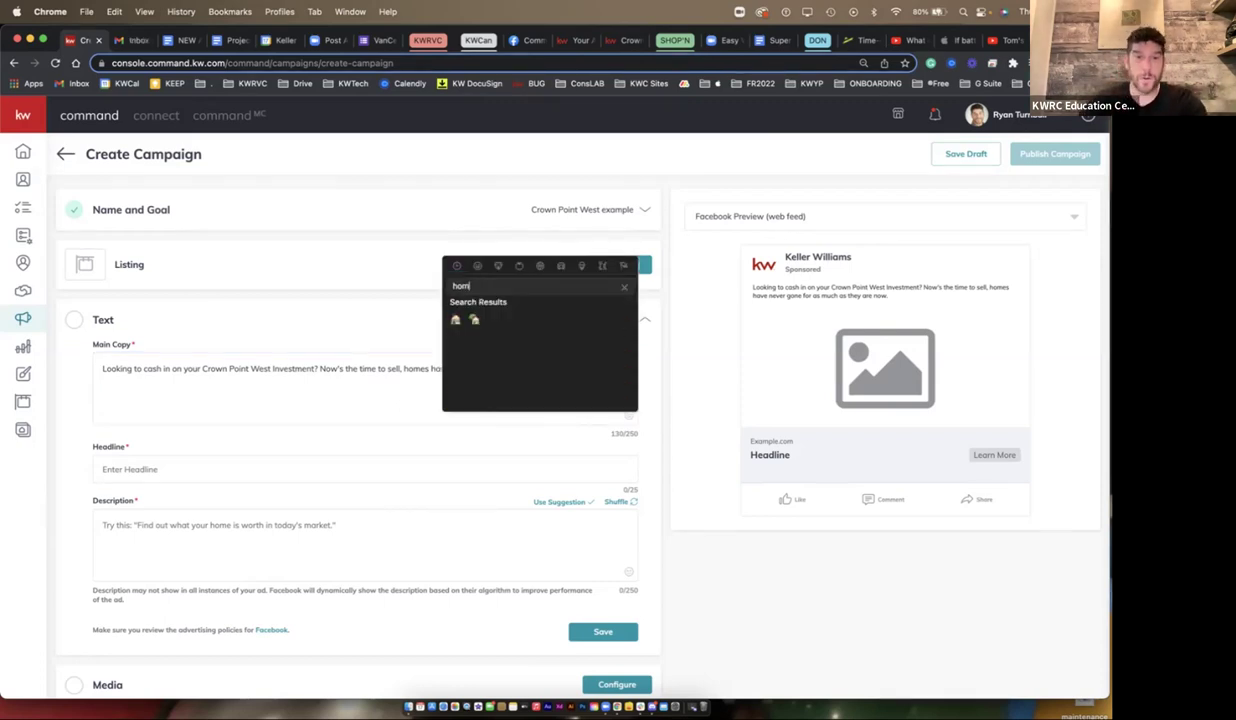
key("Down")
key("Return")
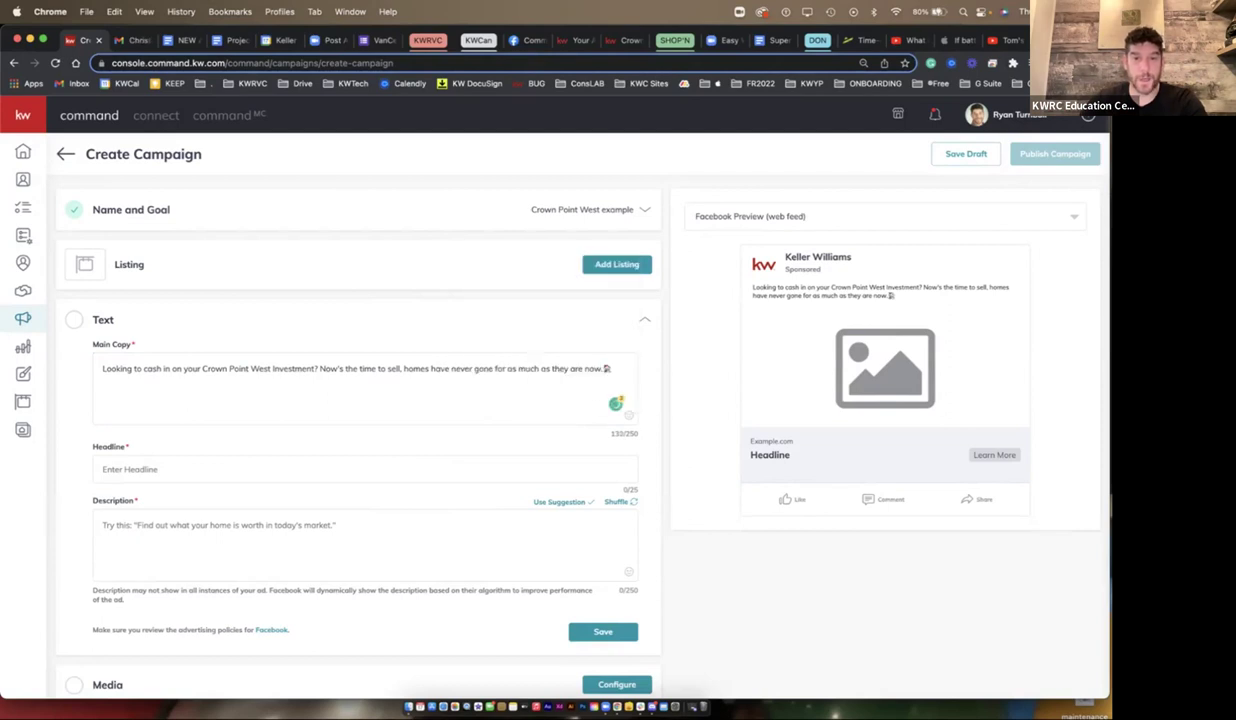
key("ctrl+super+space")
type("fire")
key("Left")
key("Left")
key("Return")
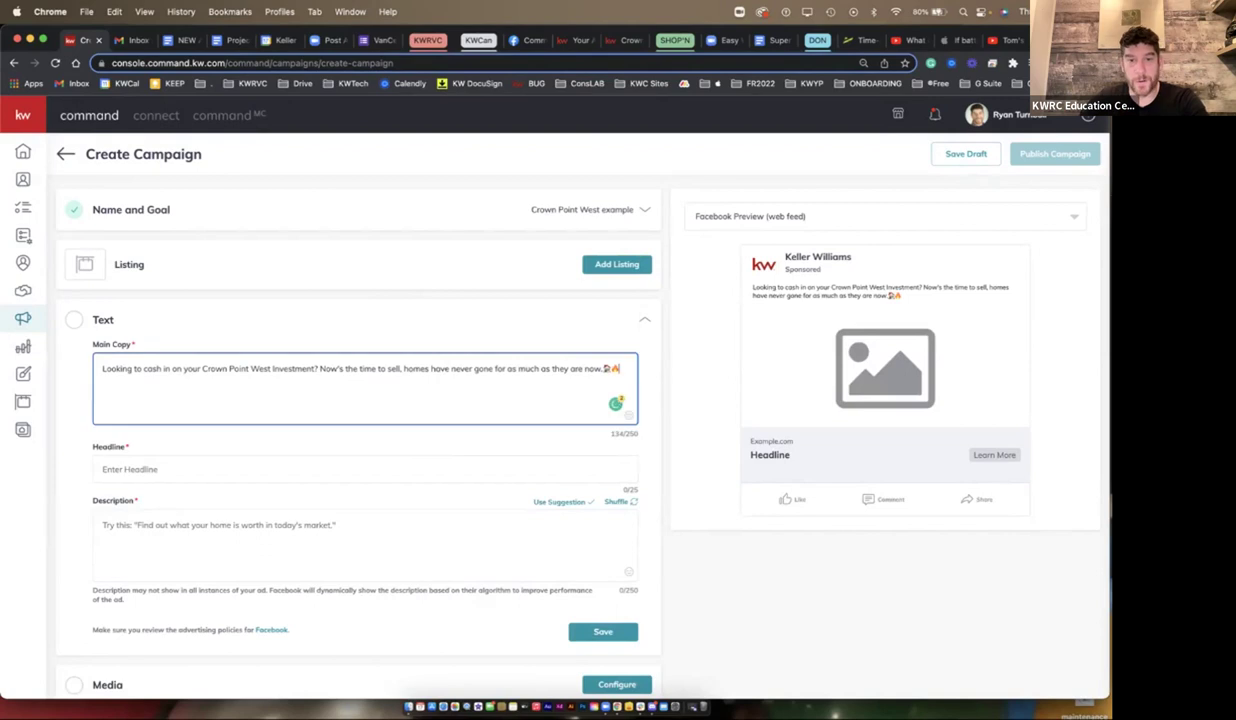
- Move the 🏡🔥 emojis from the copy's end to after 'homes' and after 'now.'
key("shift+Left")
key("shift+Left")
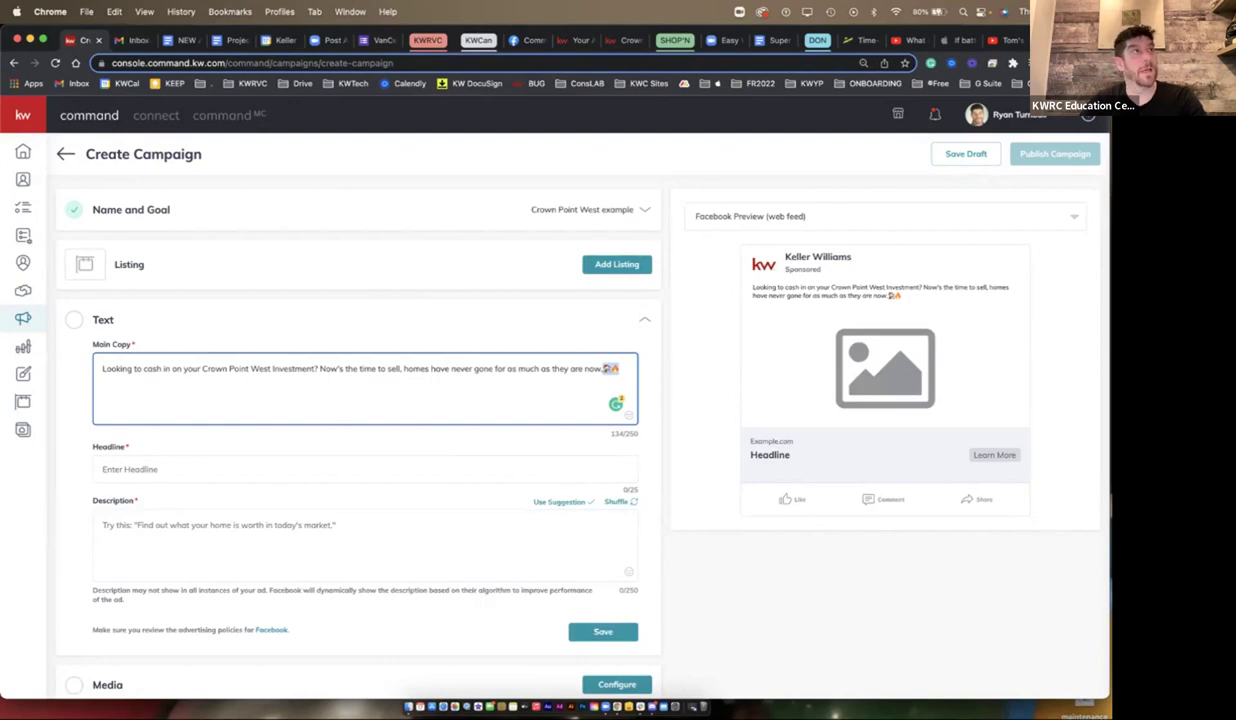
key("BackSpace")
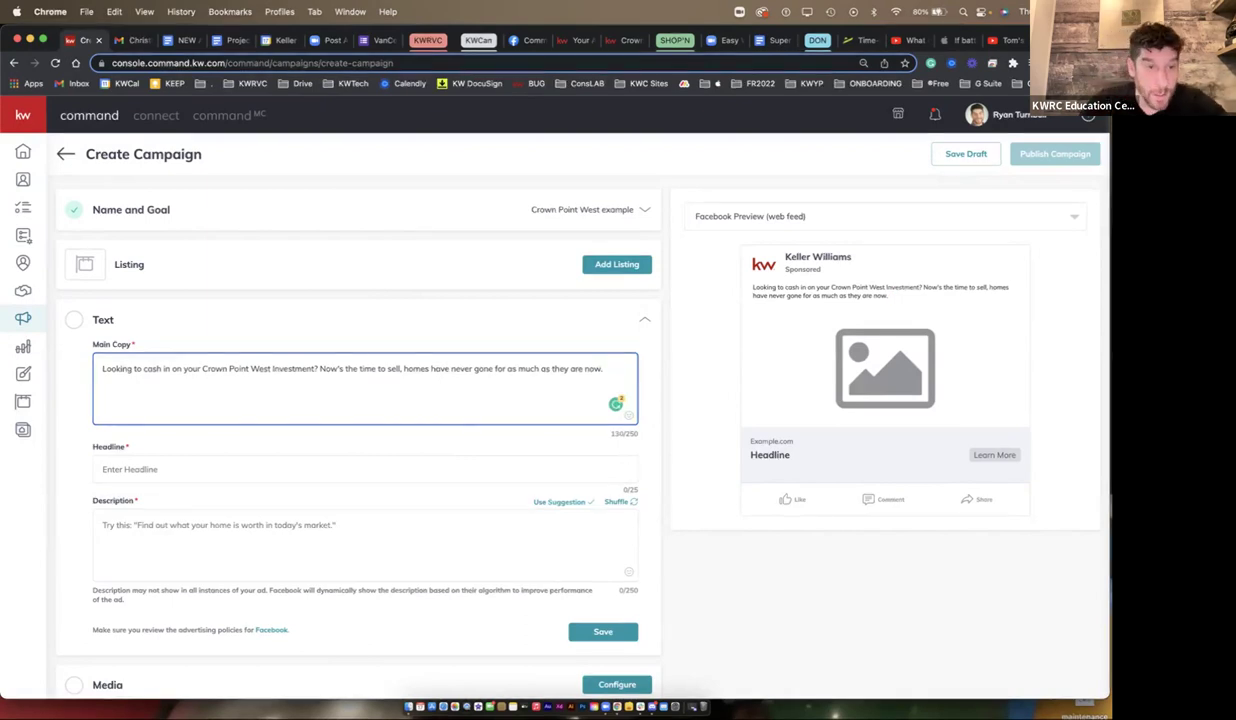
left_click(430, 368)
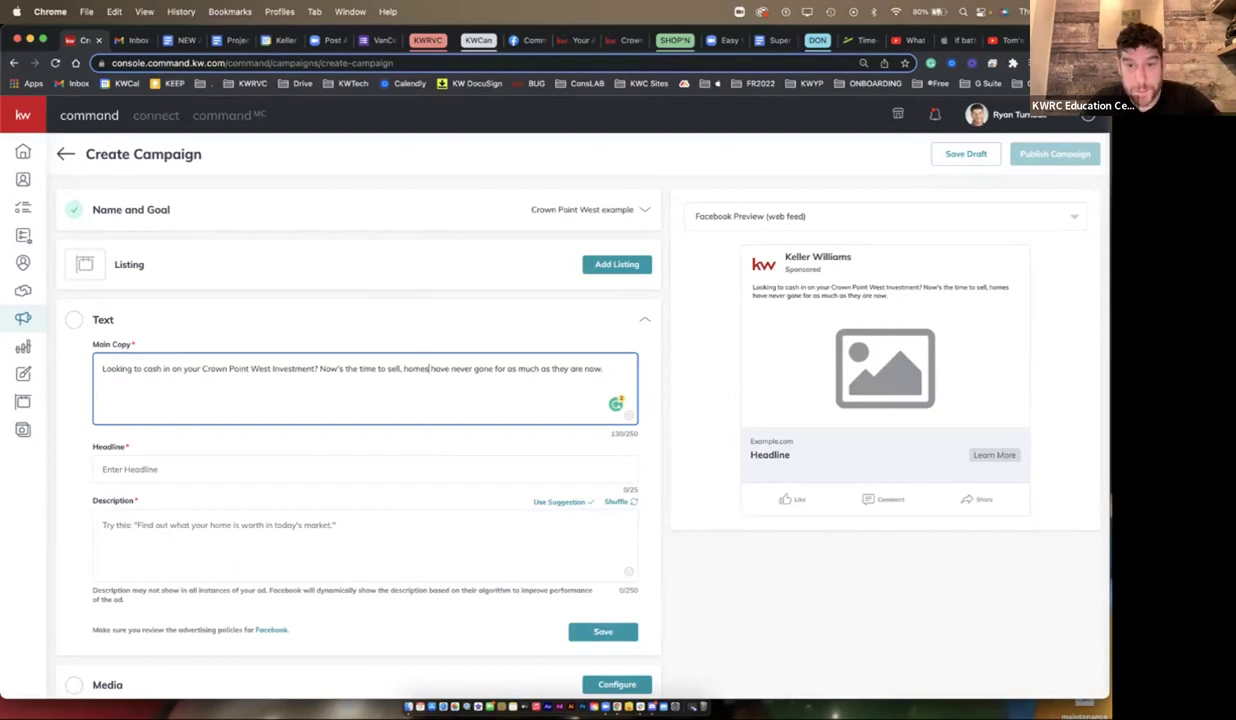
type("🏡🔥")
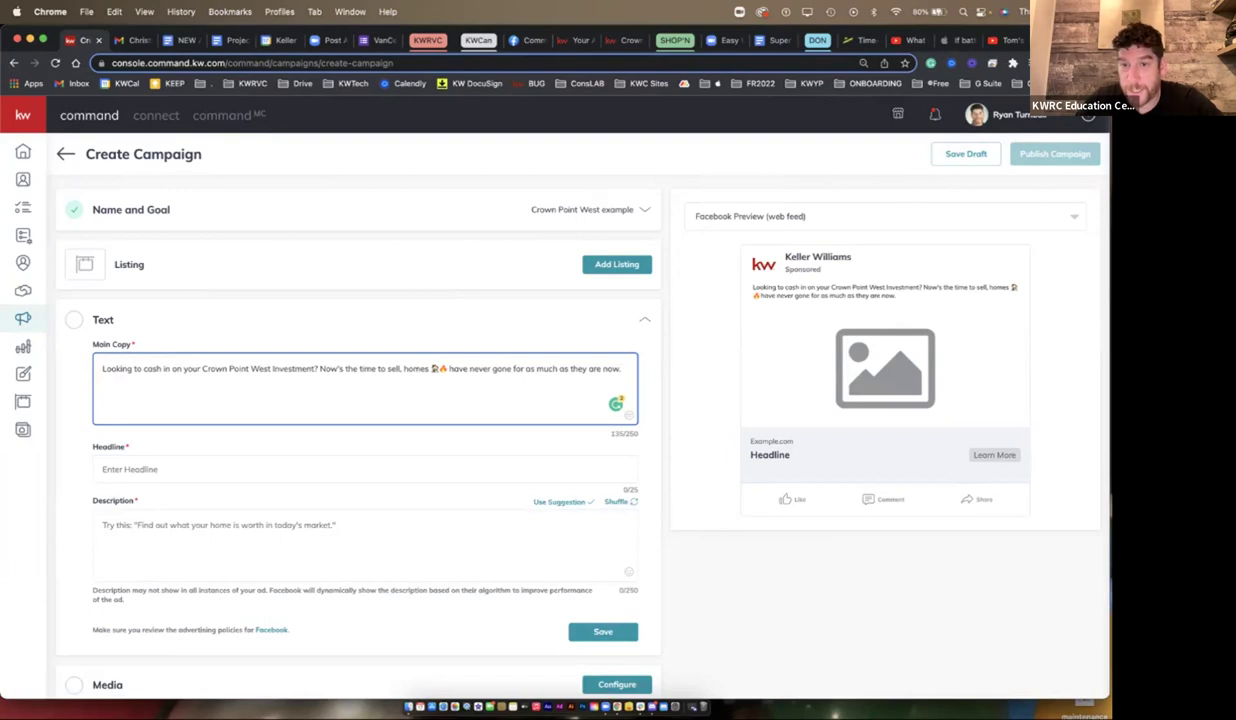
type("🏡🔥")
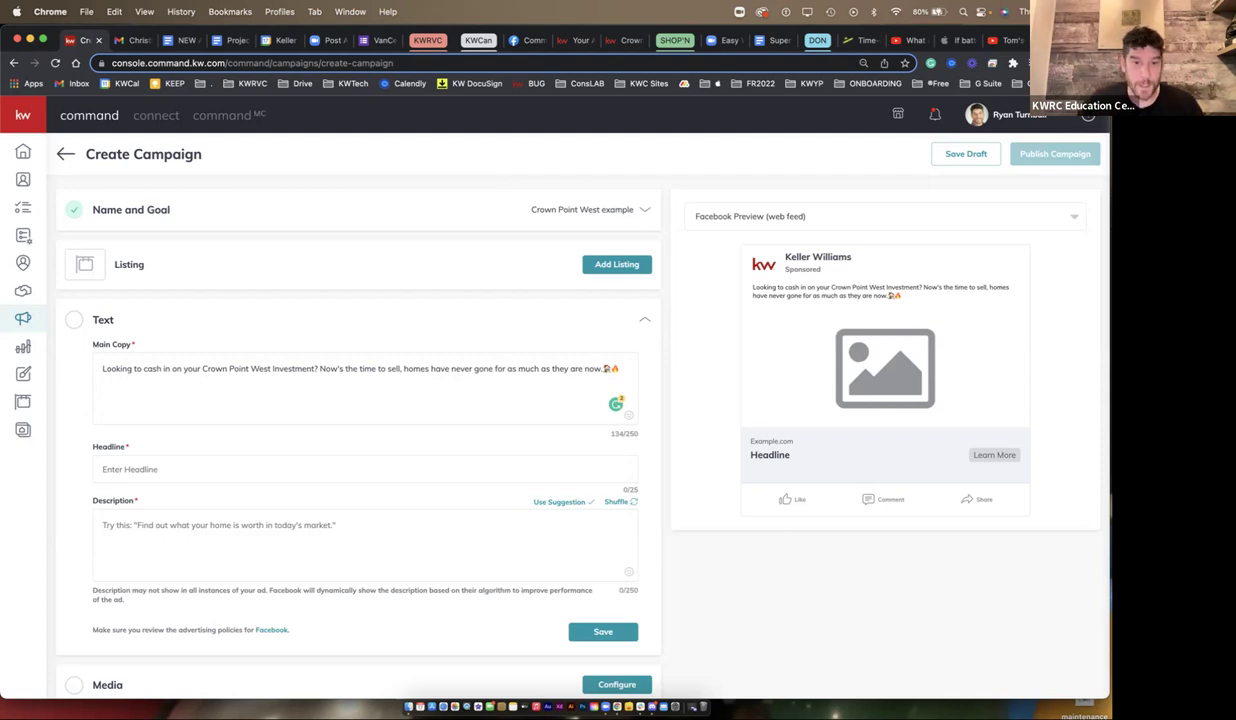
- Replace the draft headline 'Crown Point Home$' with 'Is now the time to sell?'
type("Crown Pint H")
key("BackSpace")
key("BackSpace")
key("BackSpace")
key("BackSpace")
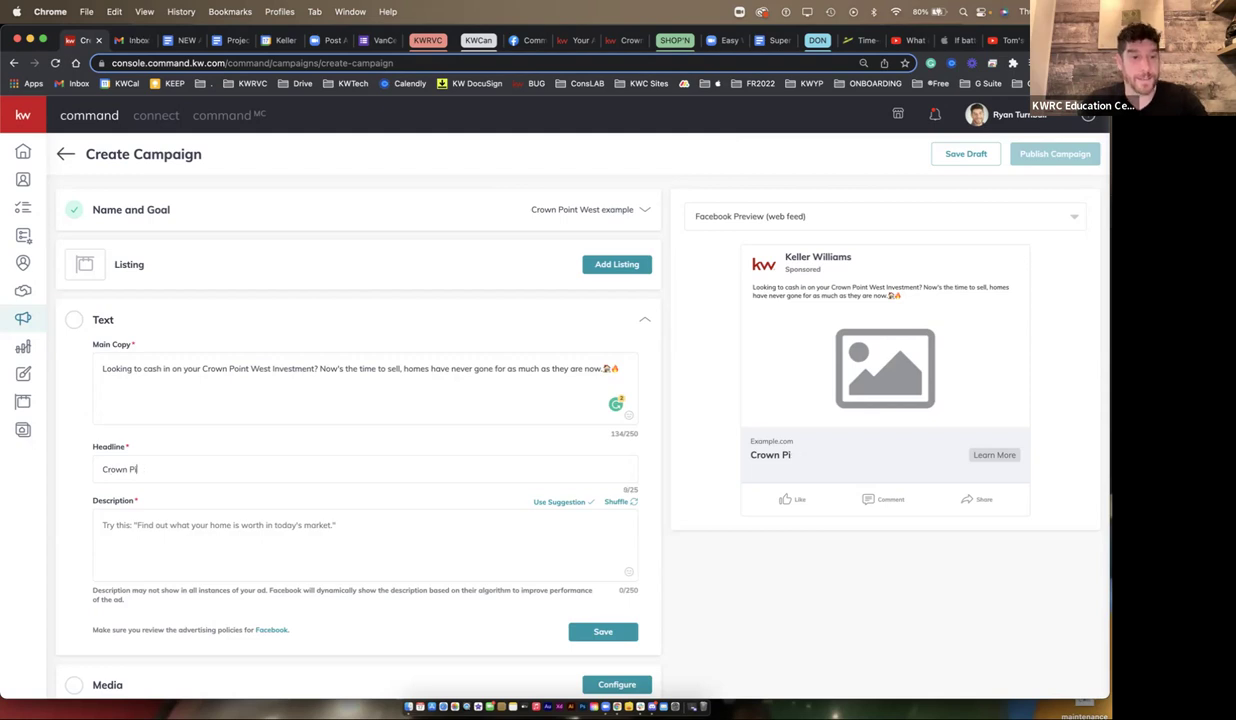
type("oin")
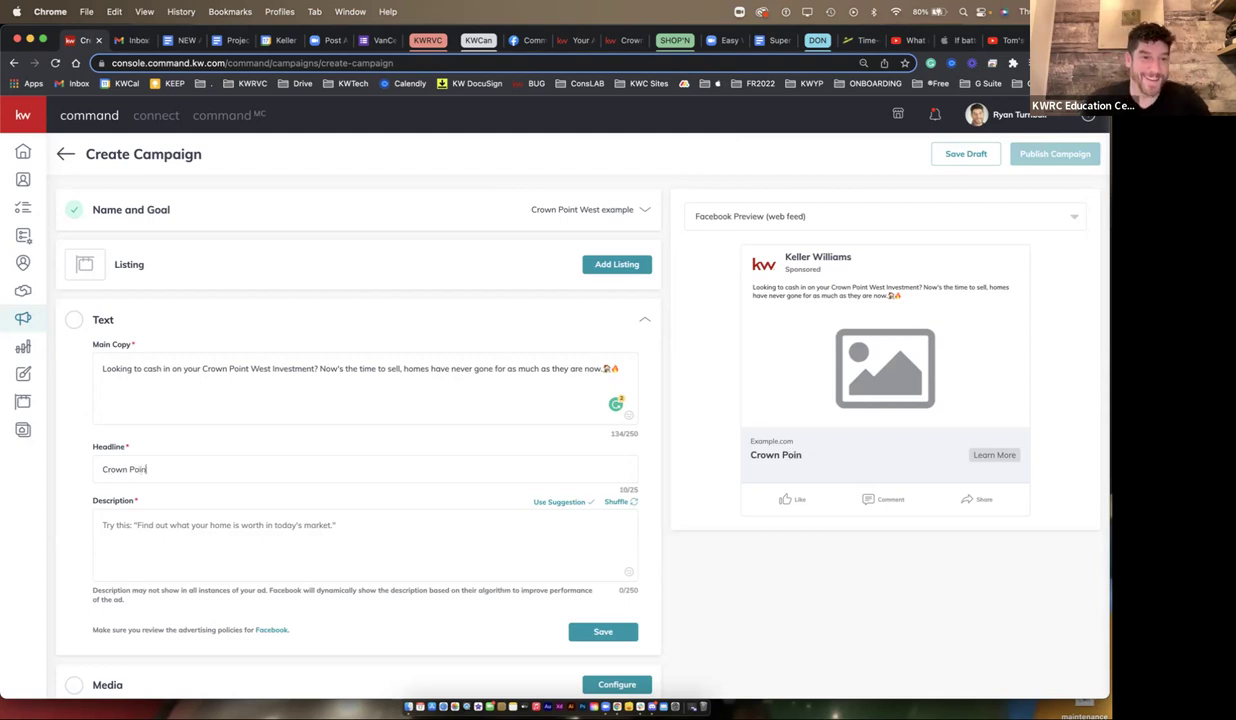
type("t Homes")
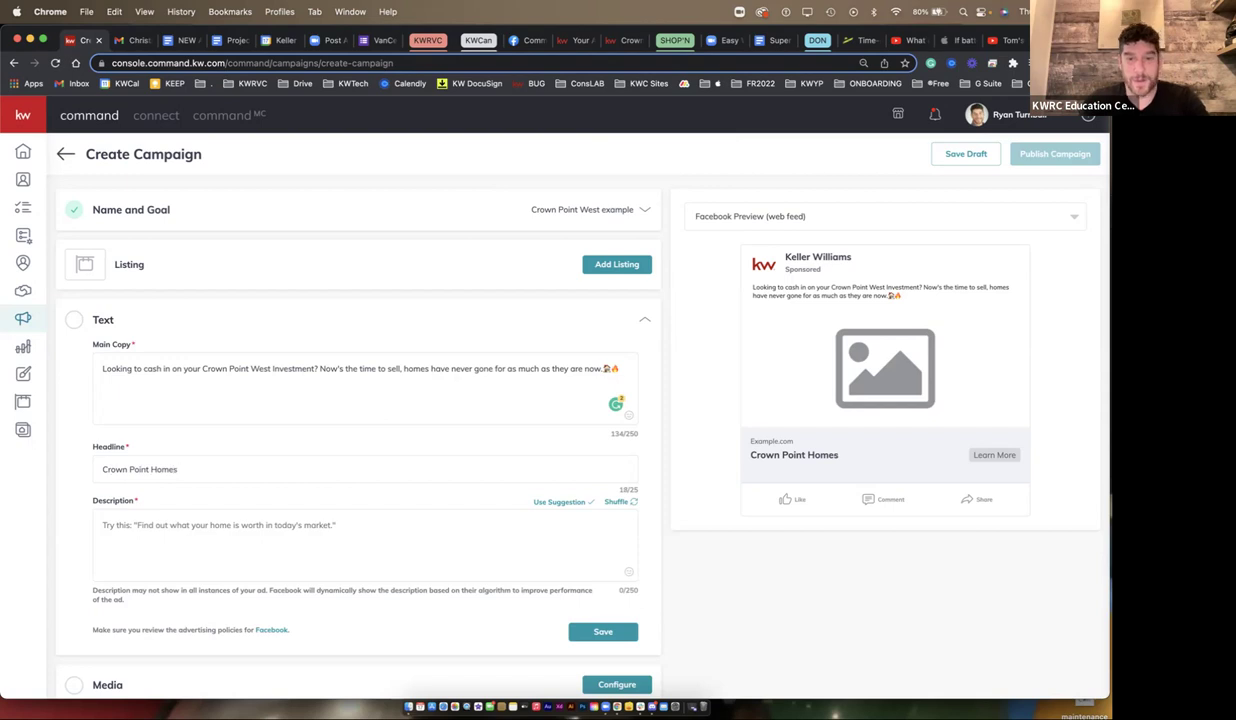
type(" Are On")
key("BackSpace")
key("BackSpace")
key("BackSpace")
key("BackSpace")
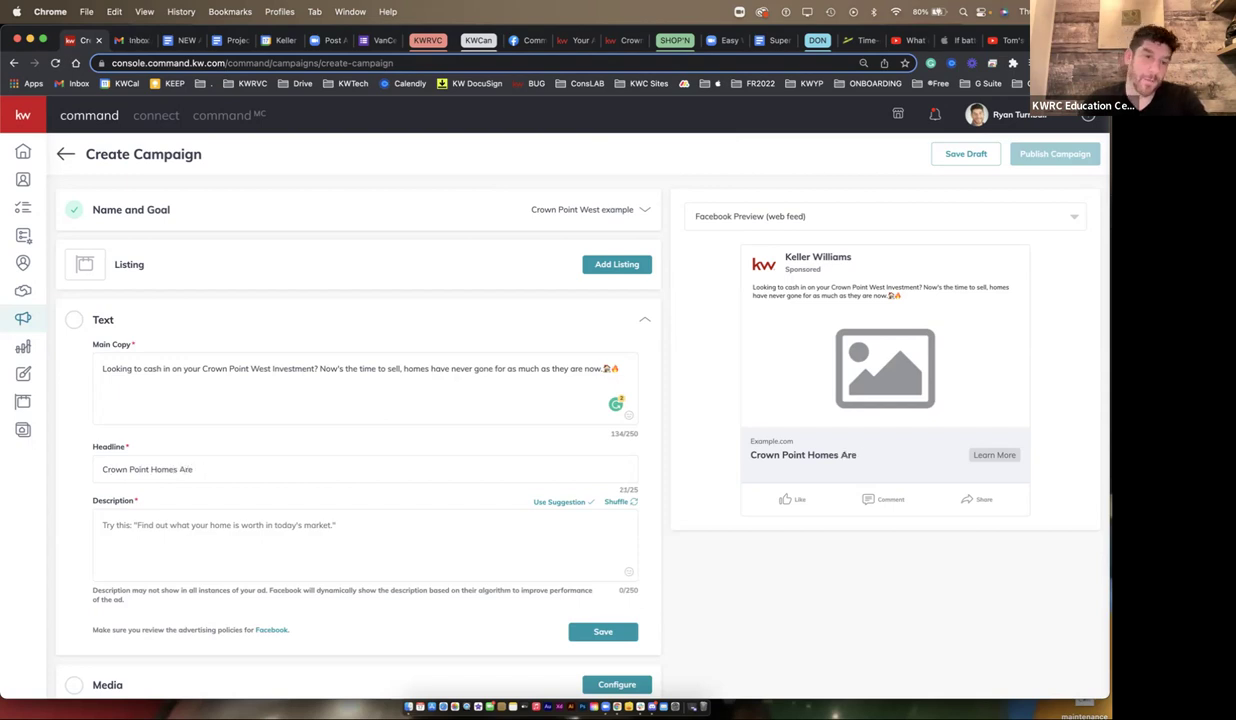
key("BackSpace")
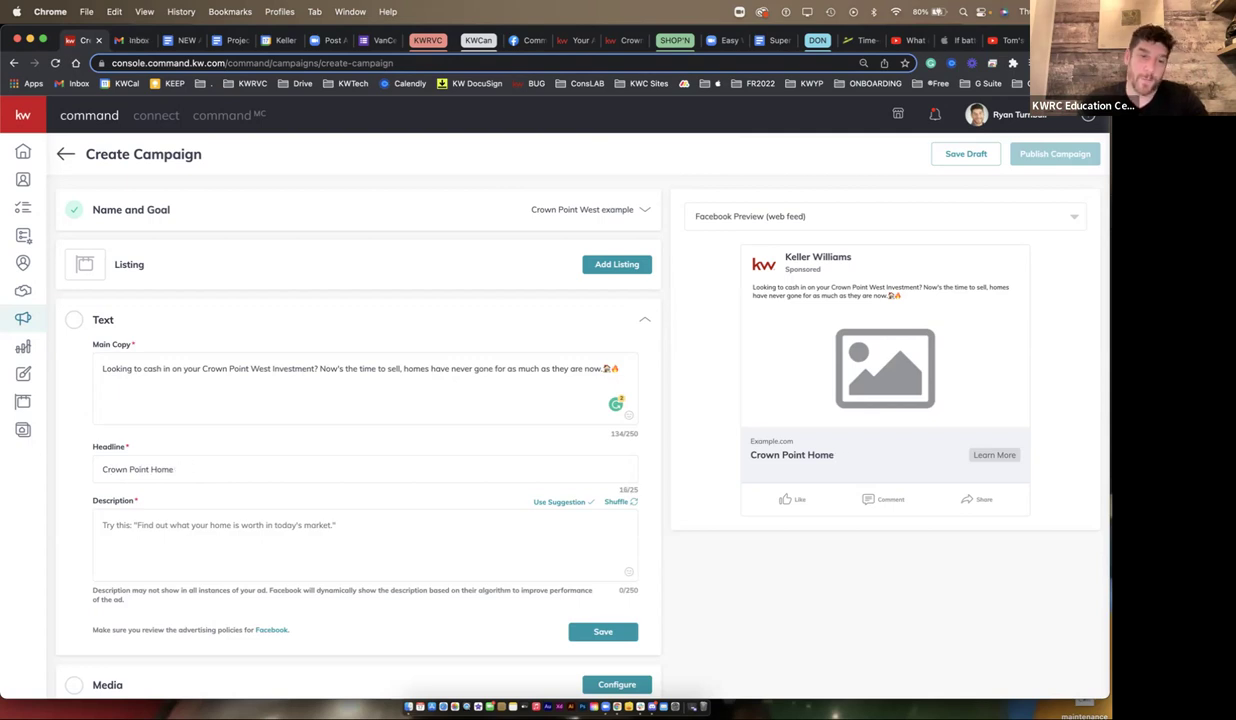
type("$")
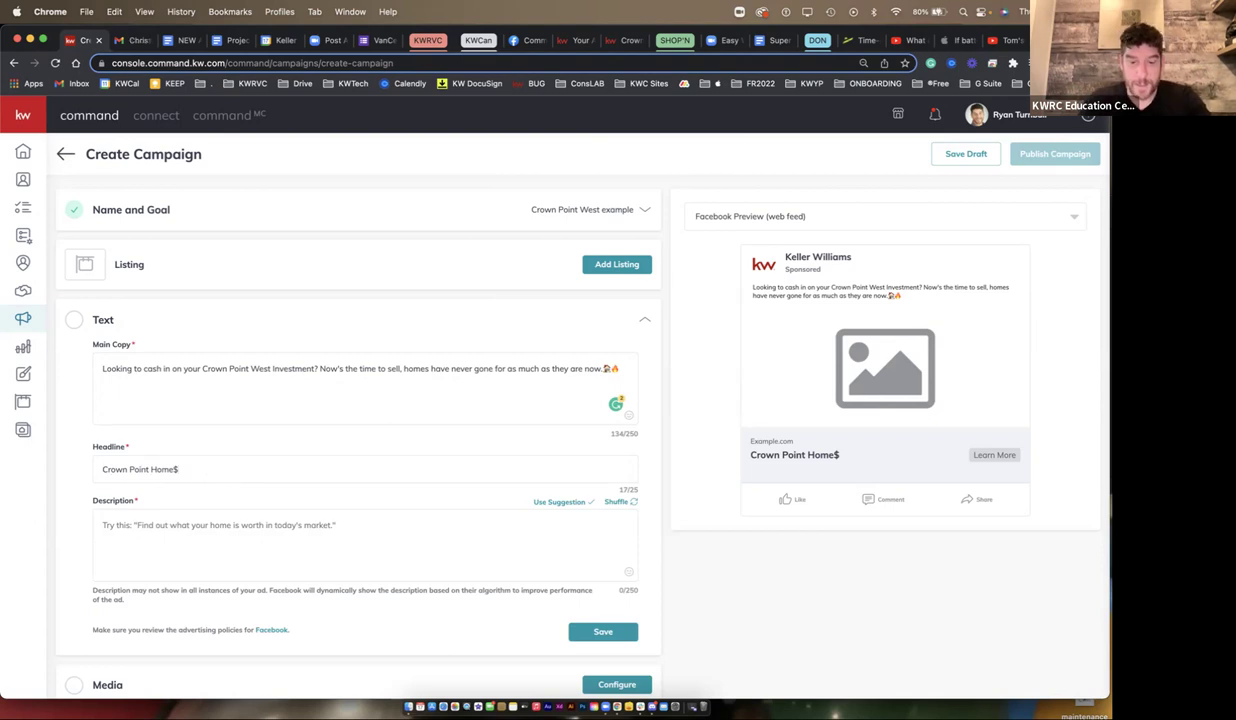
key("super+a")
type("i")
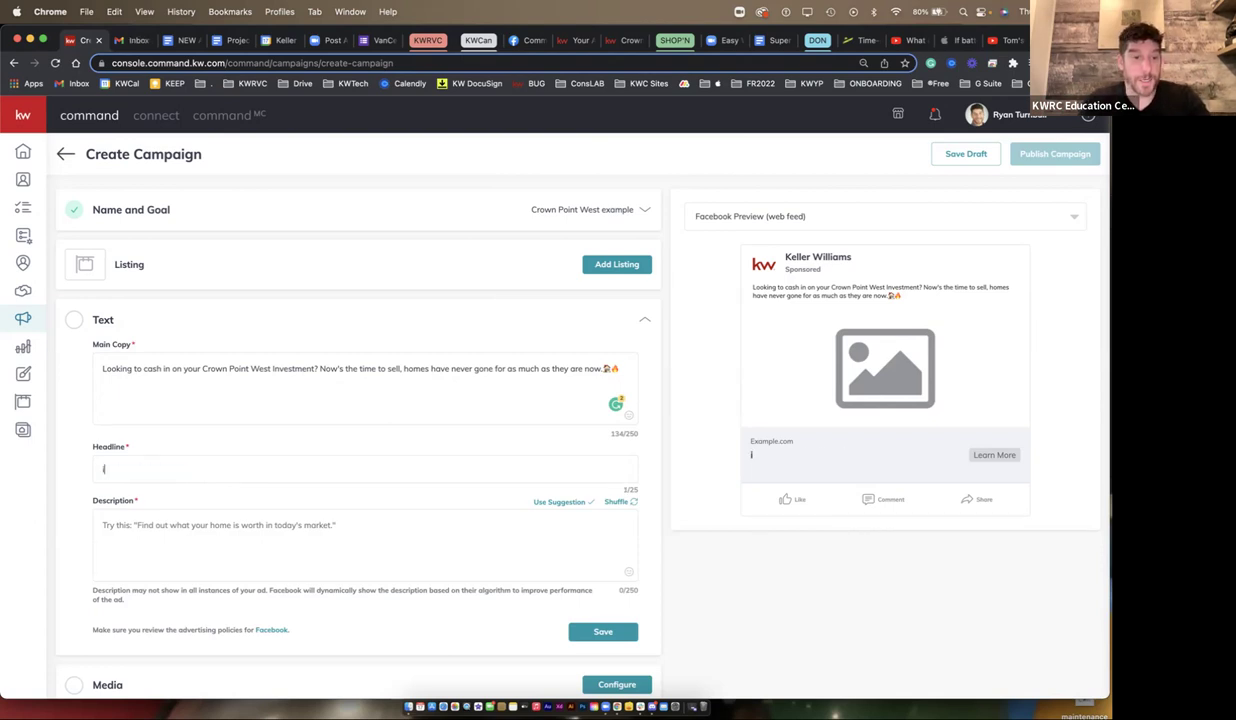
type("s now the ")
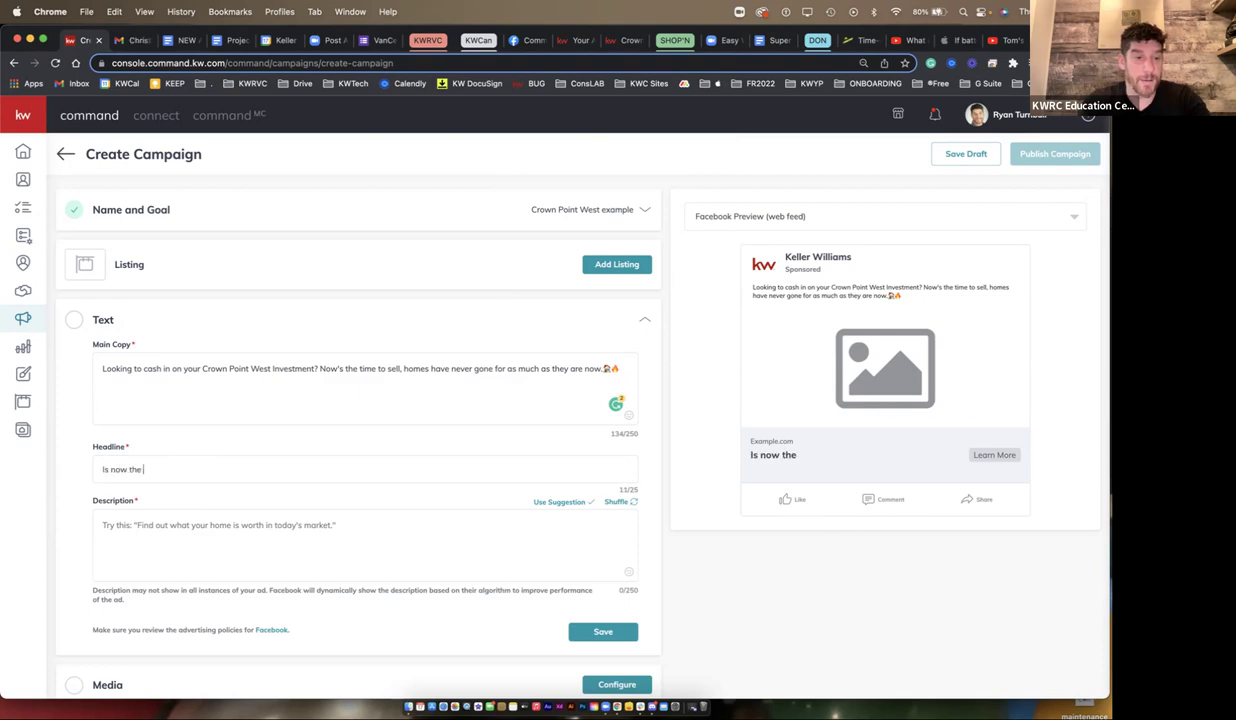
type("time to sell?")
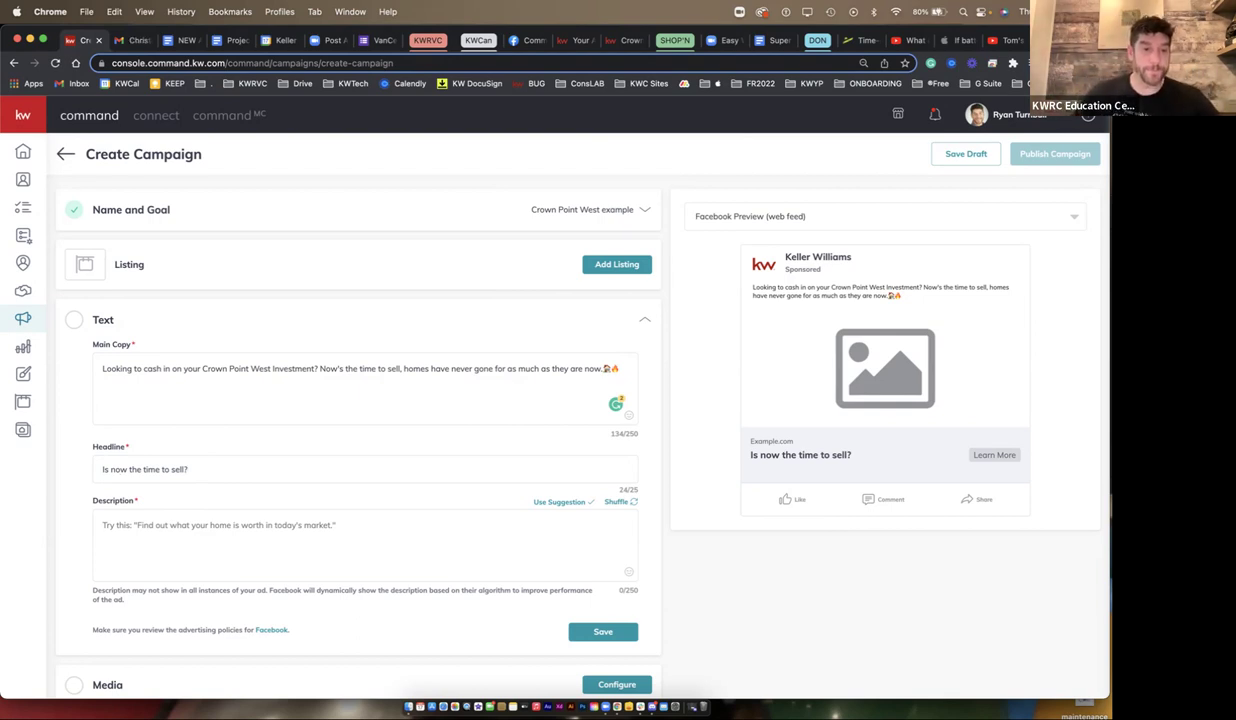
left_click(103, 525)
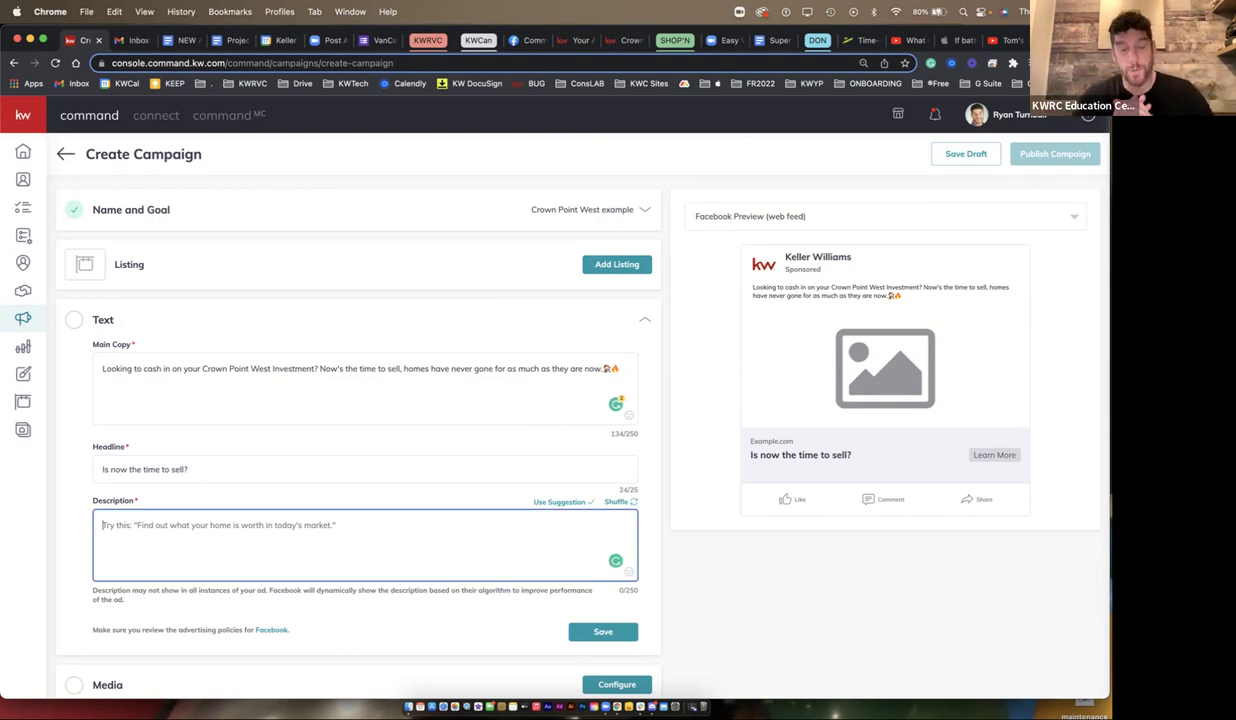
- Write the description 'Click "Learn More" for all the details.' followed by three 👉 emojis
type("Click \"")
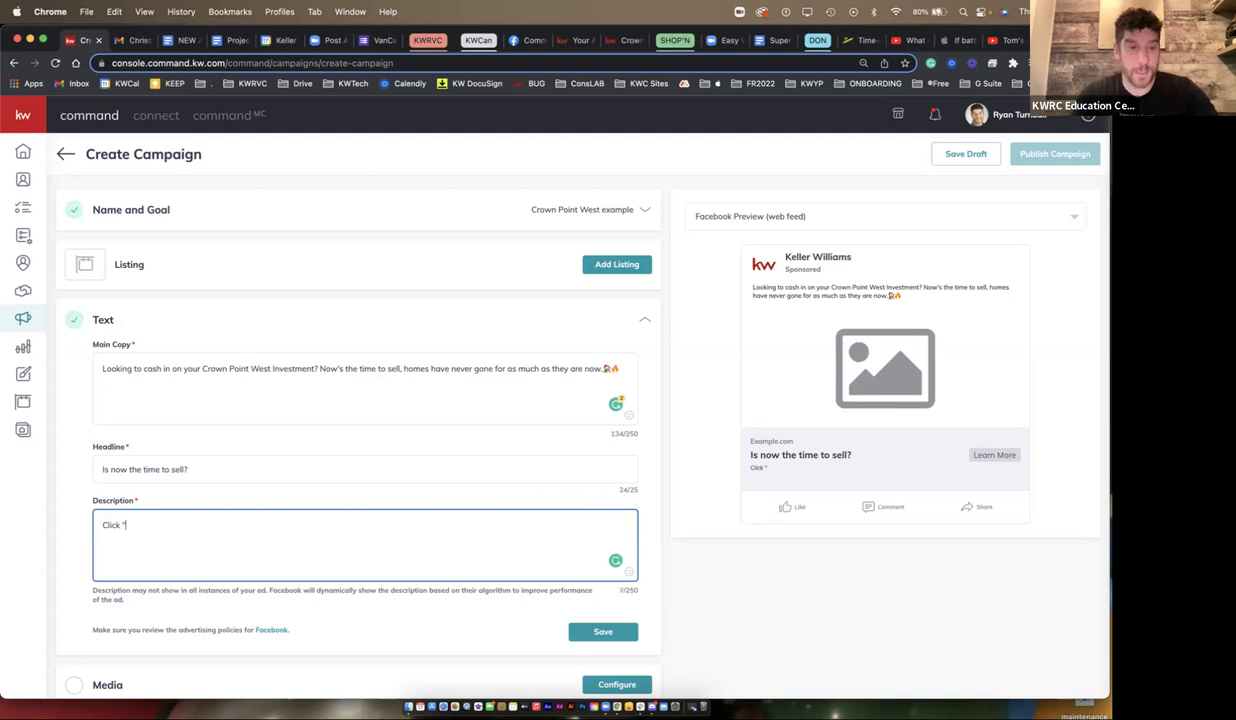
type("Learn More\"")
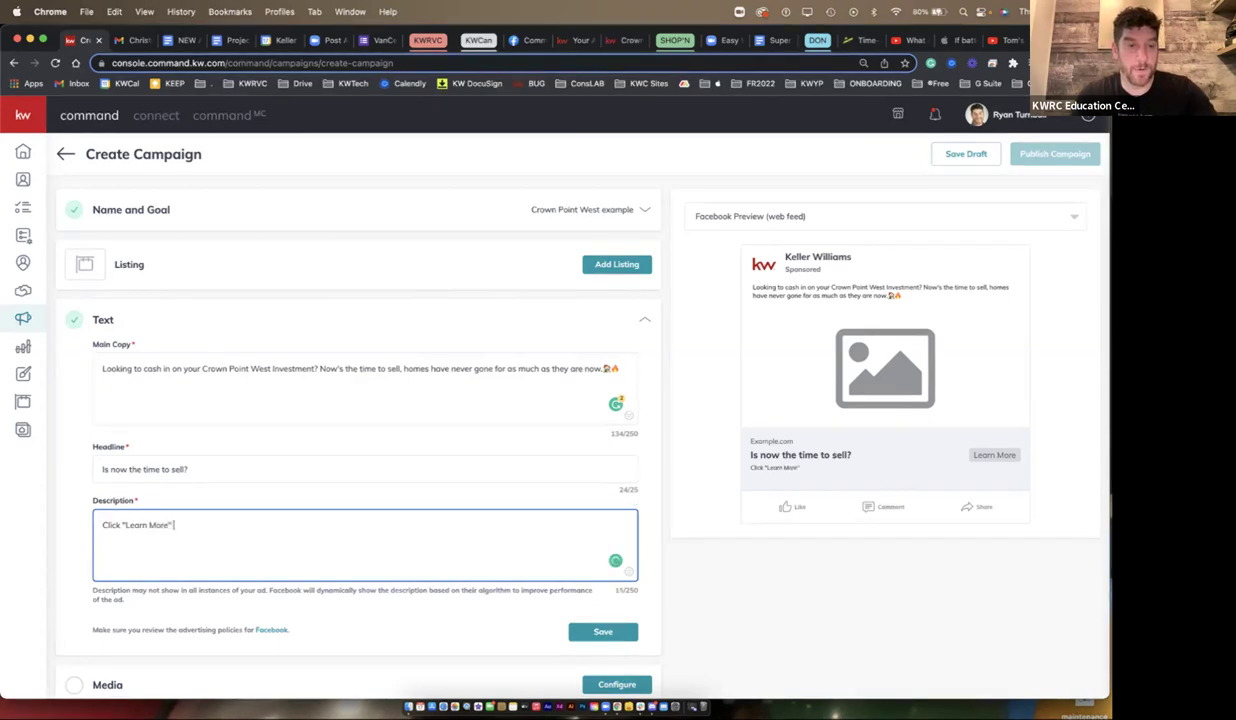
type(" for all the details.")
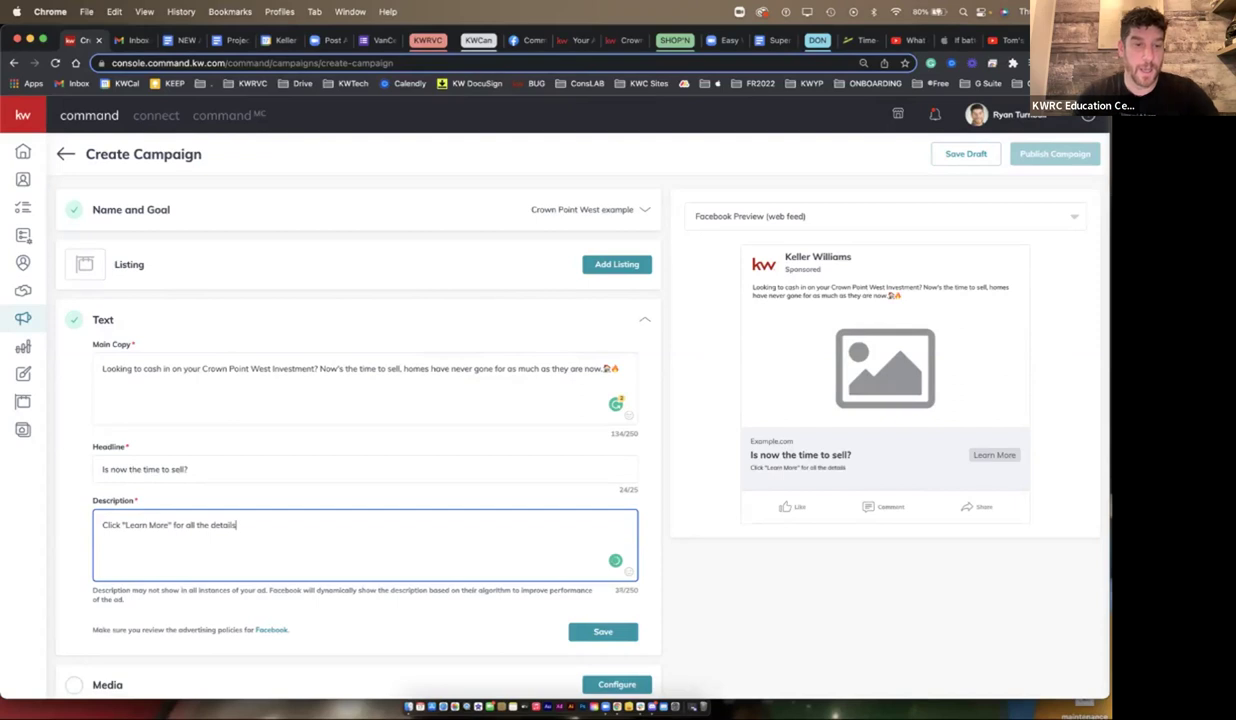
key("Tab")
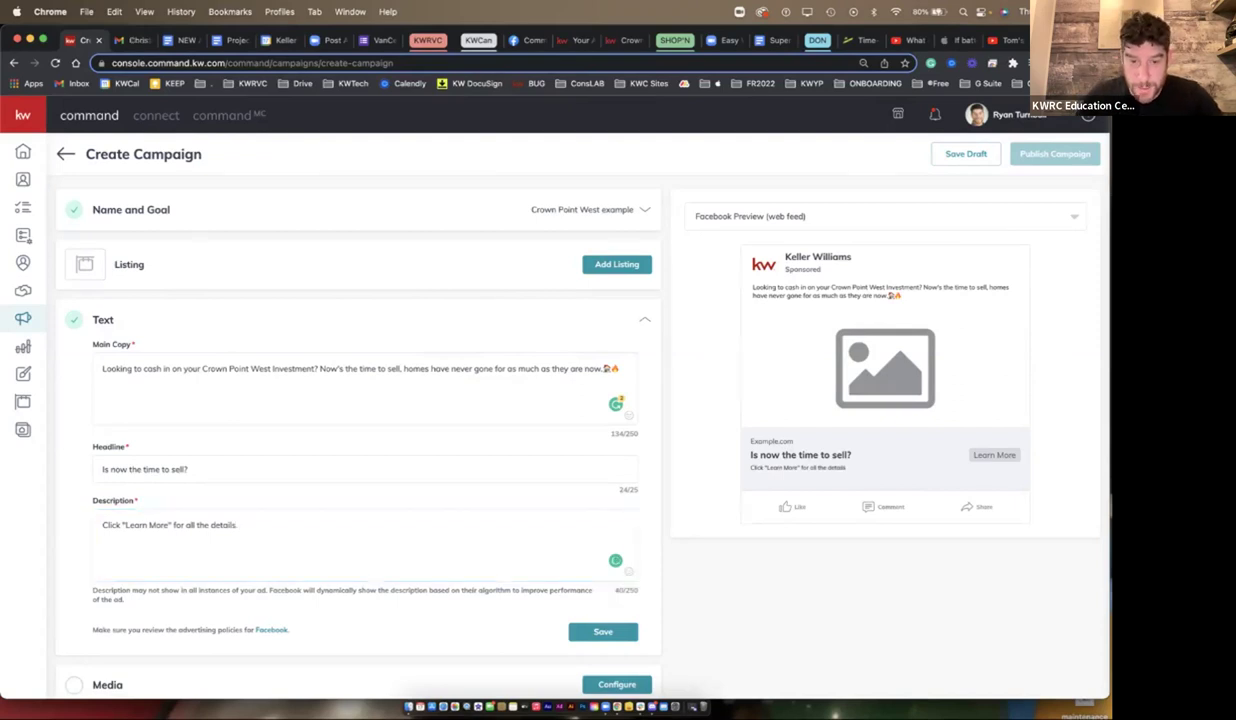
key("ctrl+super+space")
type("hand")
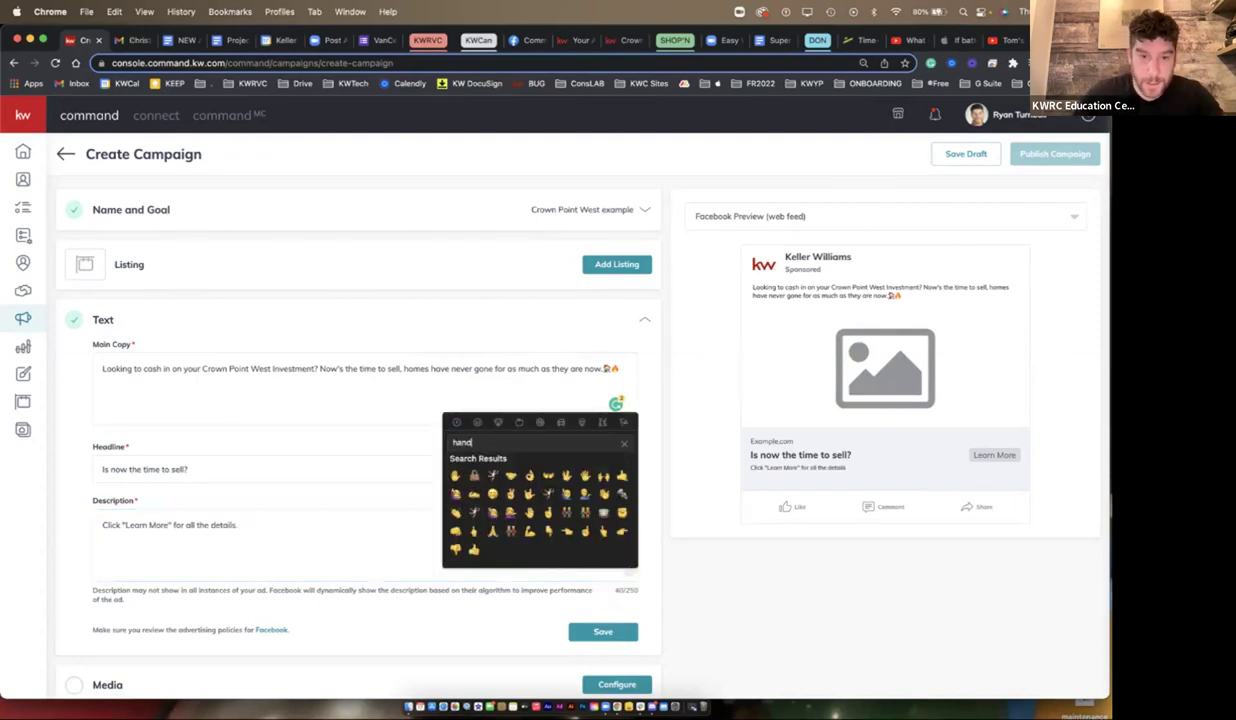
key("Return")
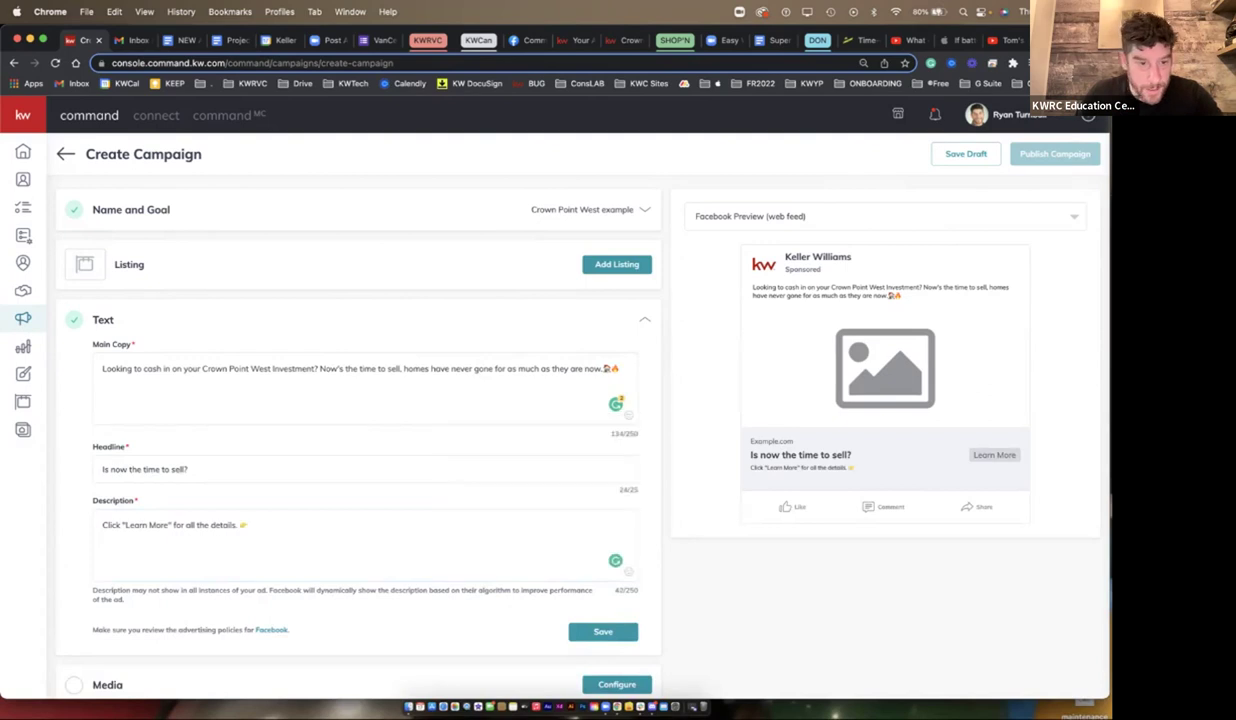
key("super+v")
key("super+v")
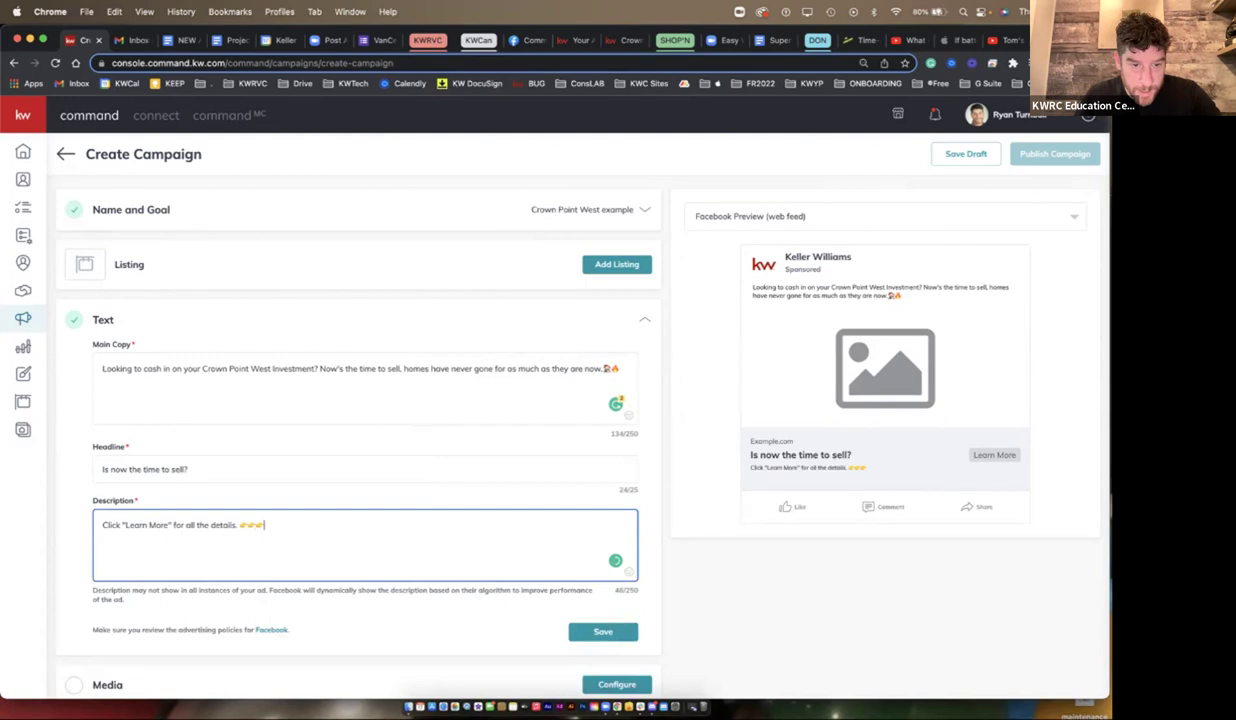
- Adjust the spaces between the three pointing emojis at the description's end
key("Left")
key("Left")
key("Left")
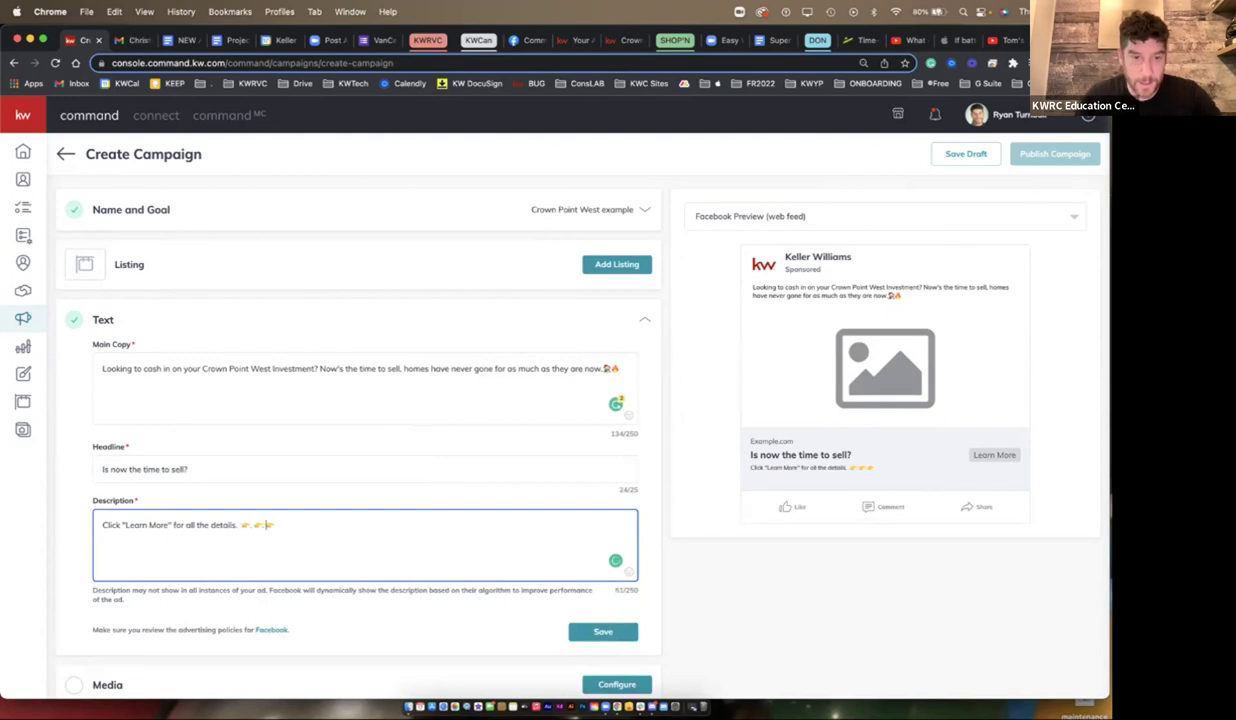
key("BackSpace")
key("BackSpace")
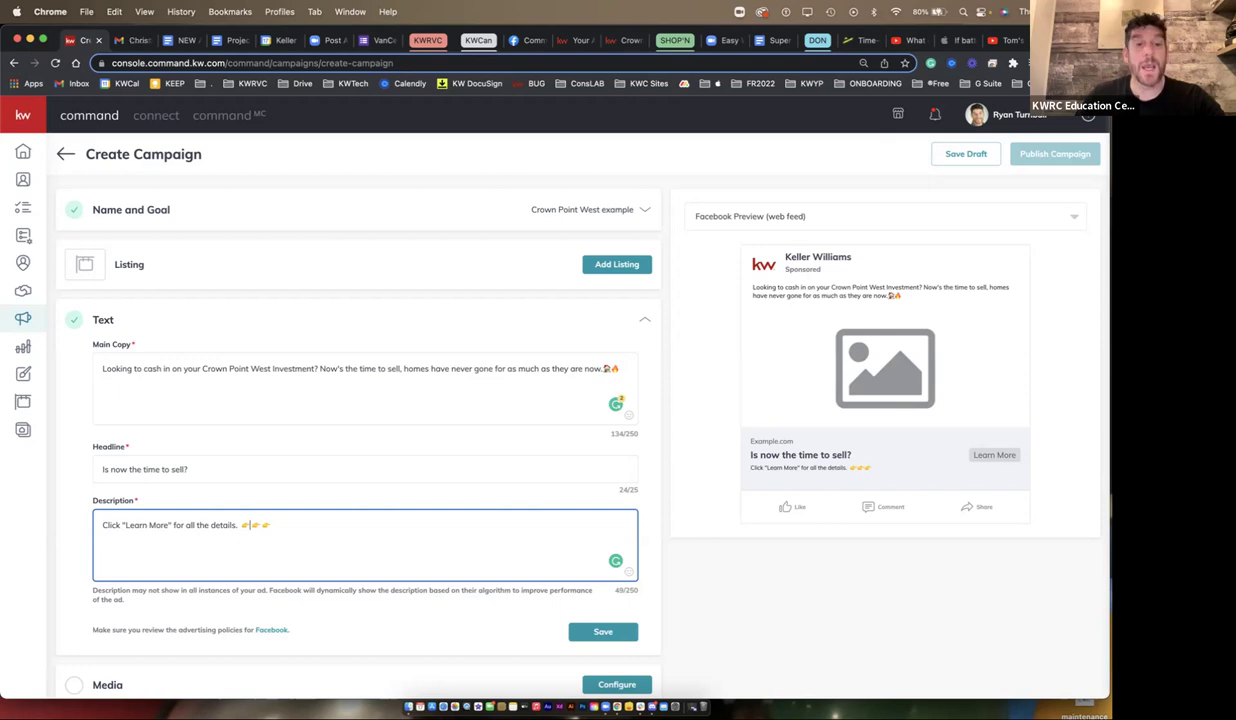
key("shift+alt+Left")
key("shift+alt+Left")
key("shift+alt+Left")
key("shift+alt+Left")
key("shift+alt+Left")
key("shift+alt+Left")
key("shift+alt+Left")
key("shift+alt+Left")
key("shift+alt+Left")
key("shift+alt+Left")
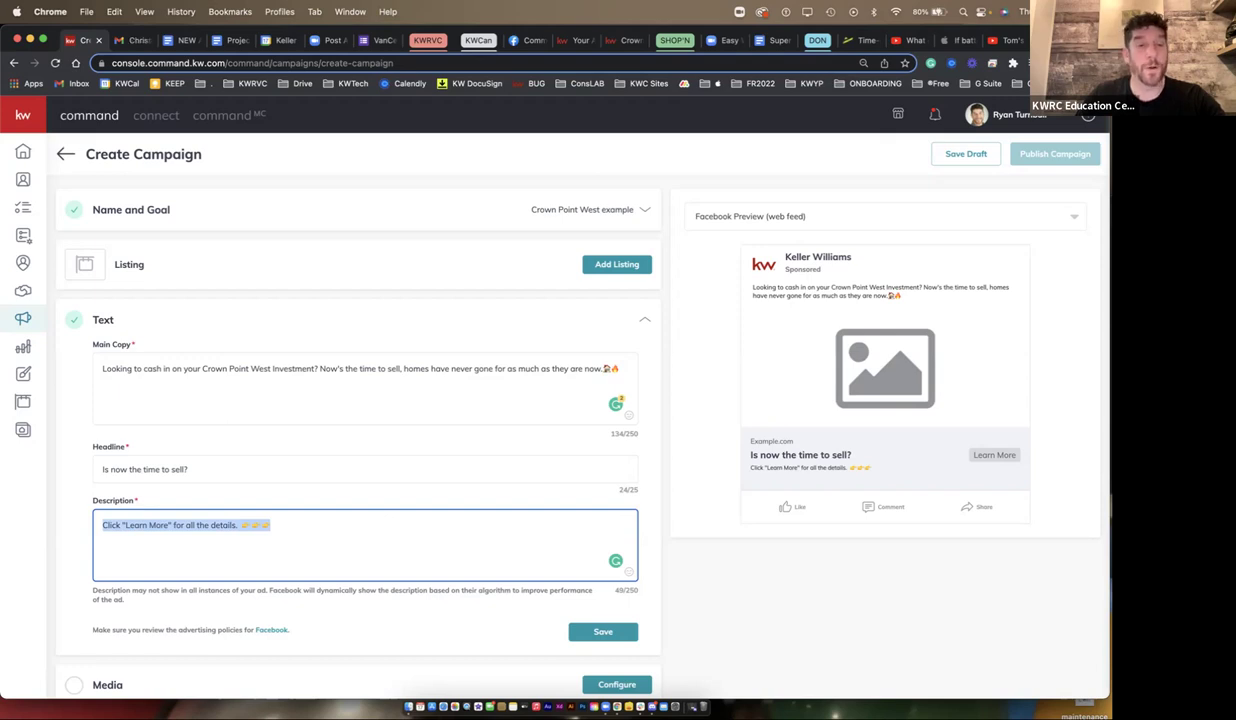
left_click(450, 368)
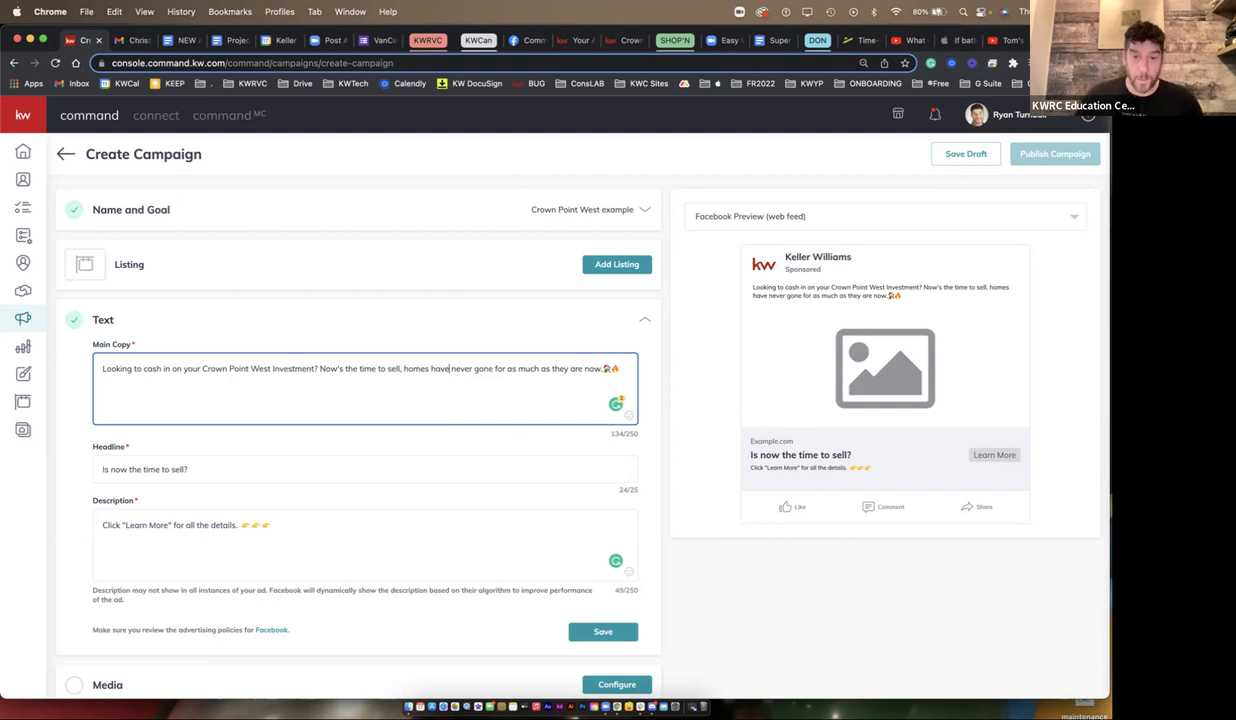
- Save the ad text section and switch the ad media type to Video
left_click(603, 631)
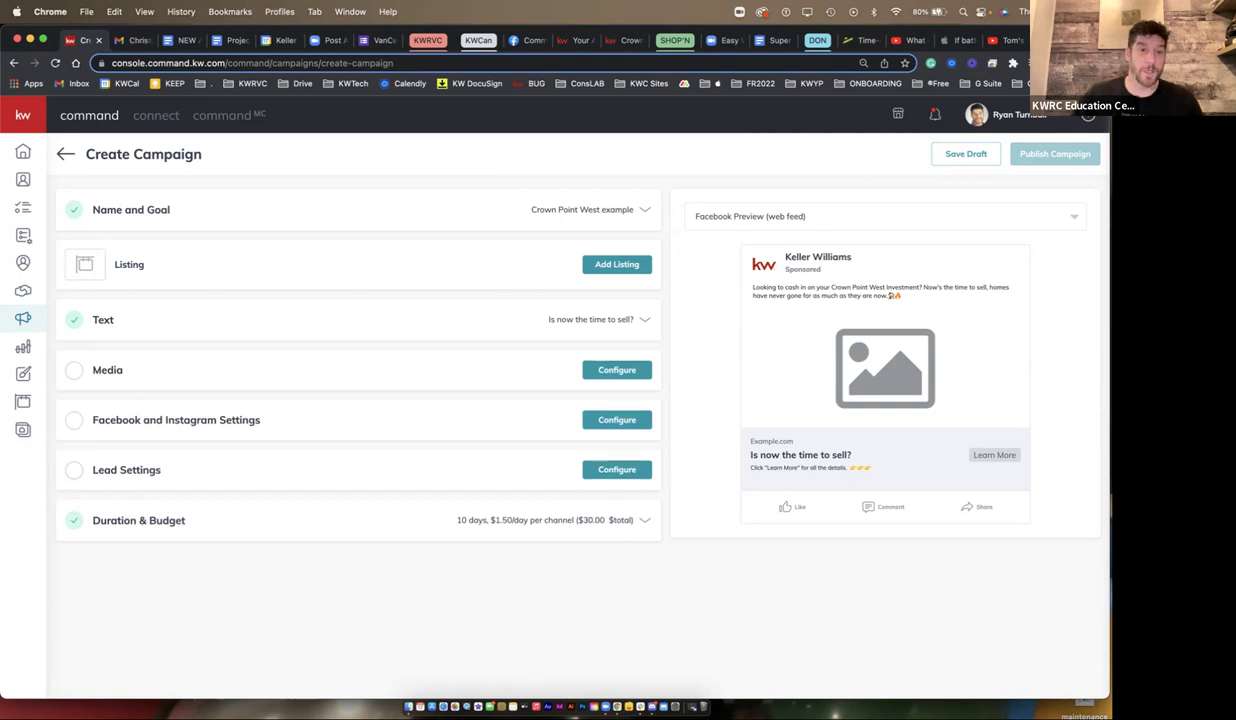
left_click(617, 370)
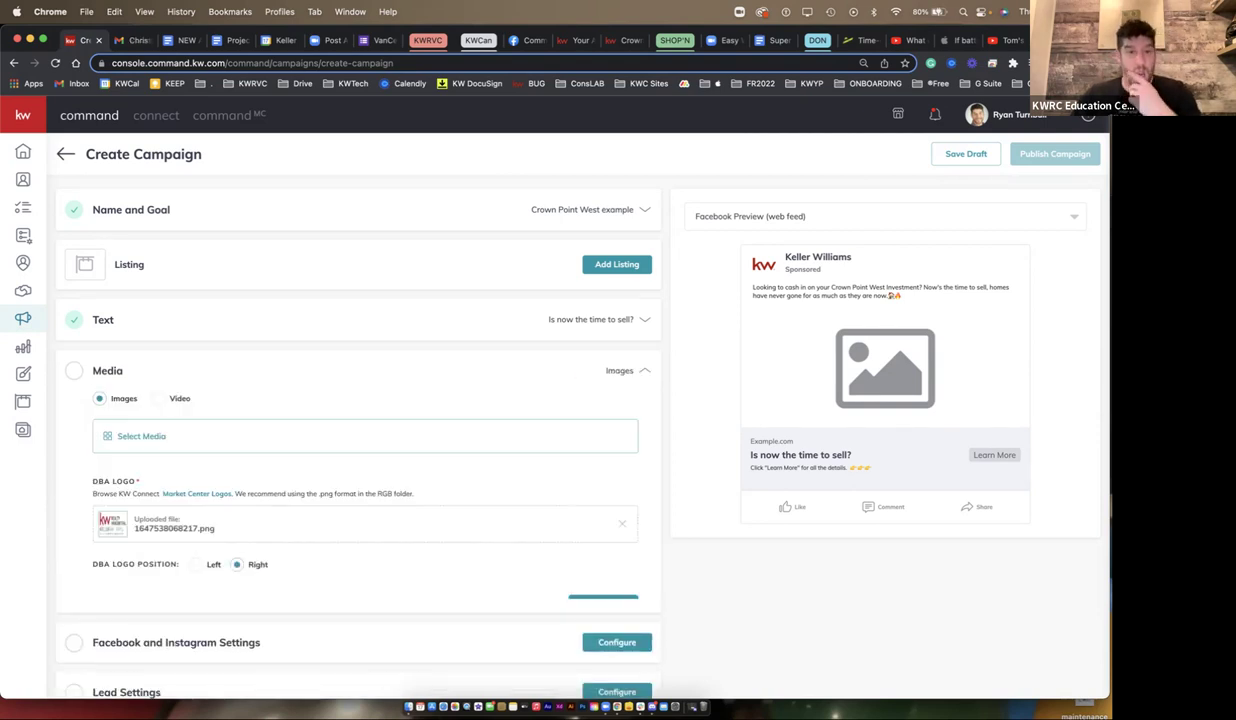
scroll(360, 400, "down", 3)
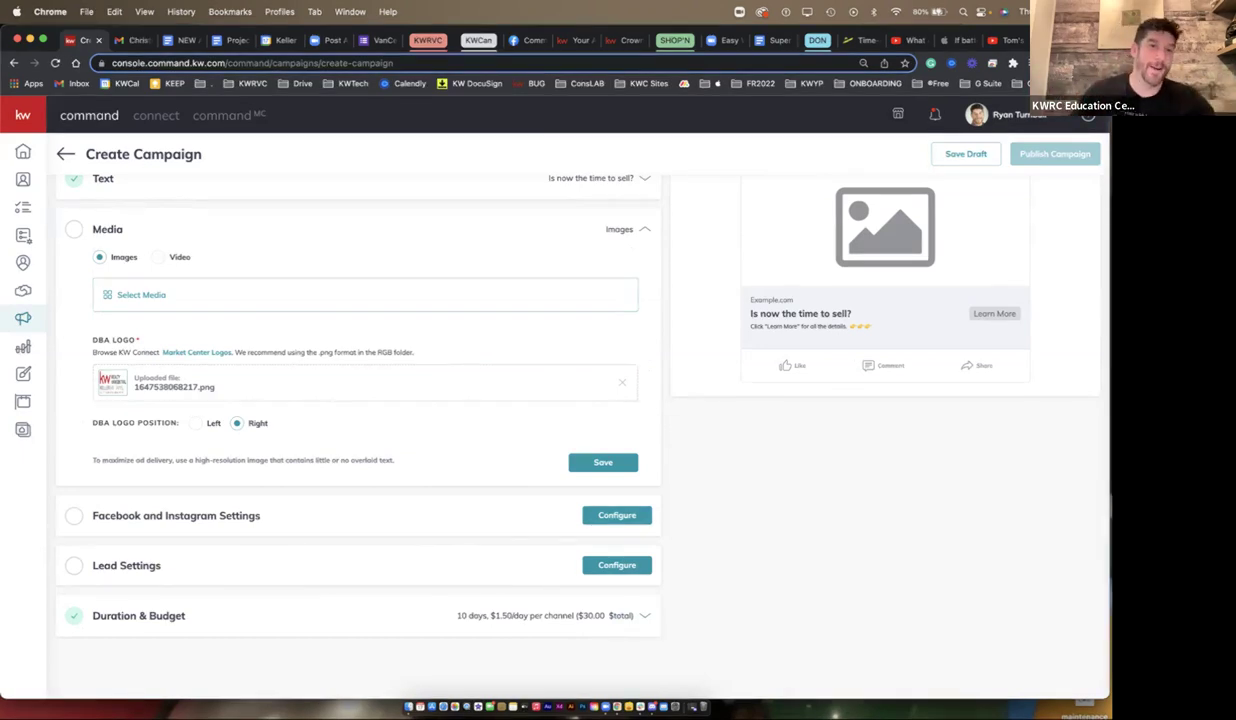
left_click(158, 257)
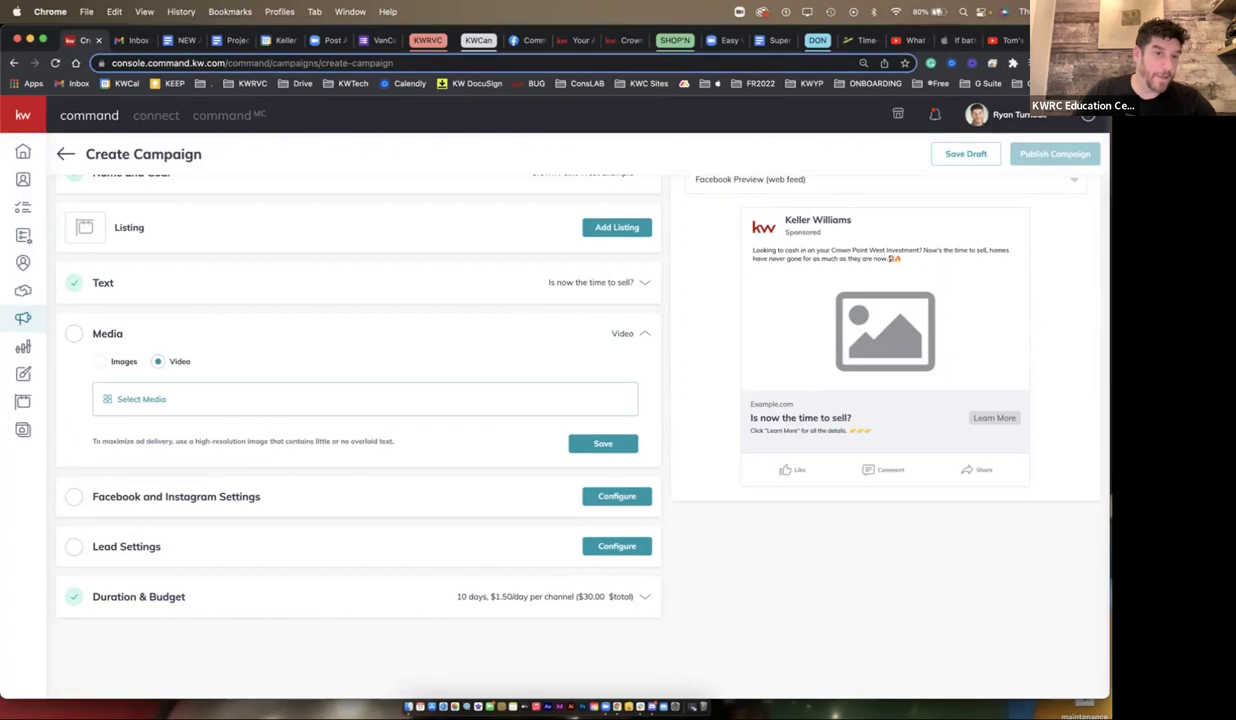
- Create a new neighborhood video for Crown Point West, Hamilton
left_click(134, 392)
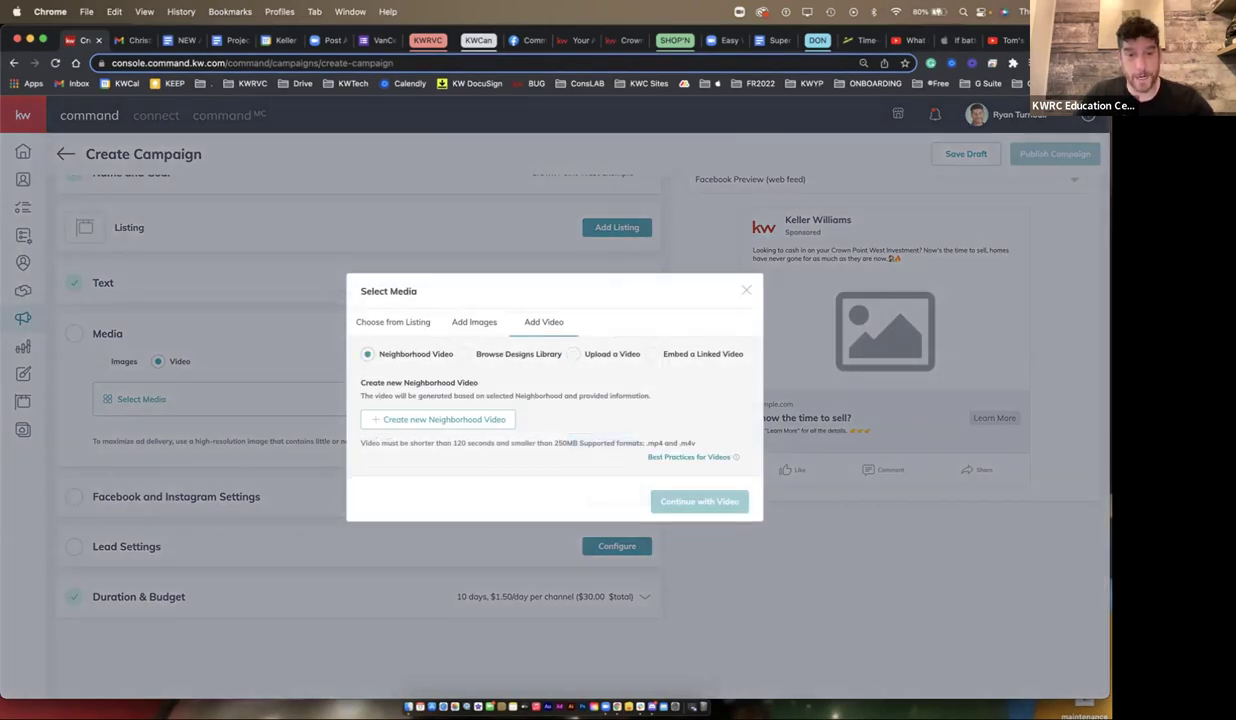
left_click(430, 420)
type("Crown POint west, ho")
type("milton")
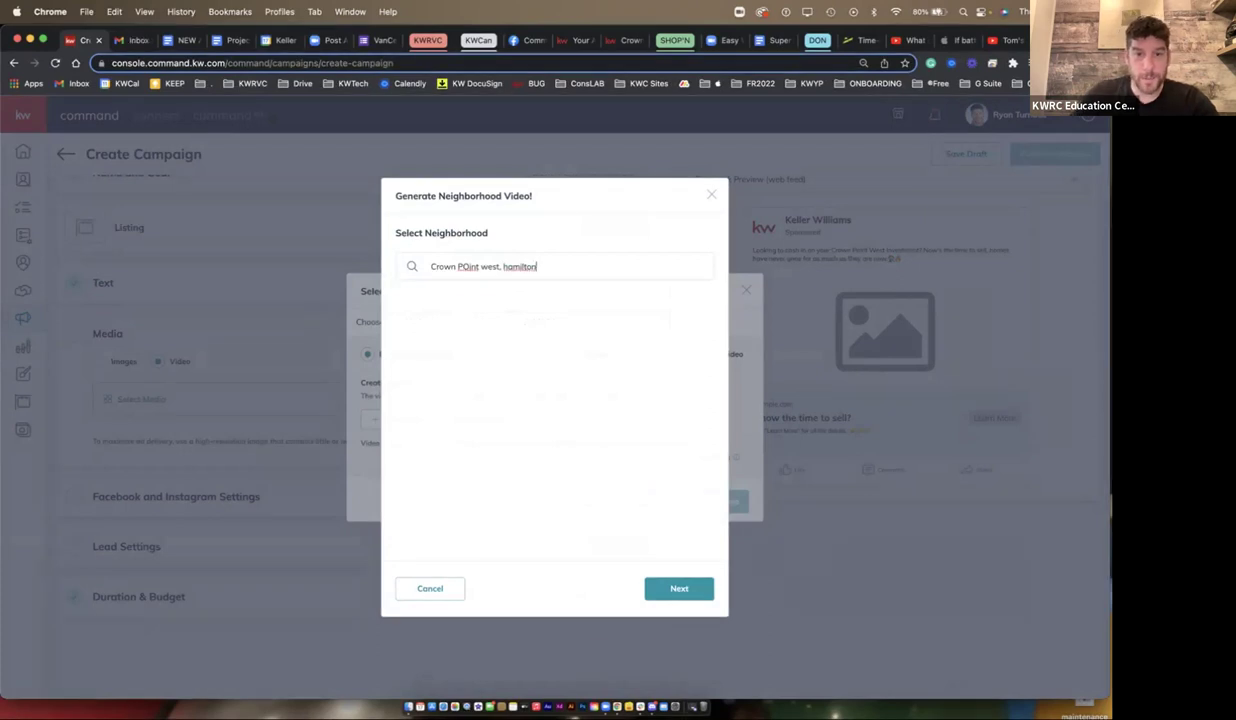
left_click(440, 307)
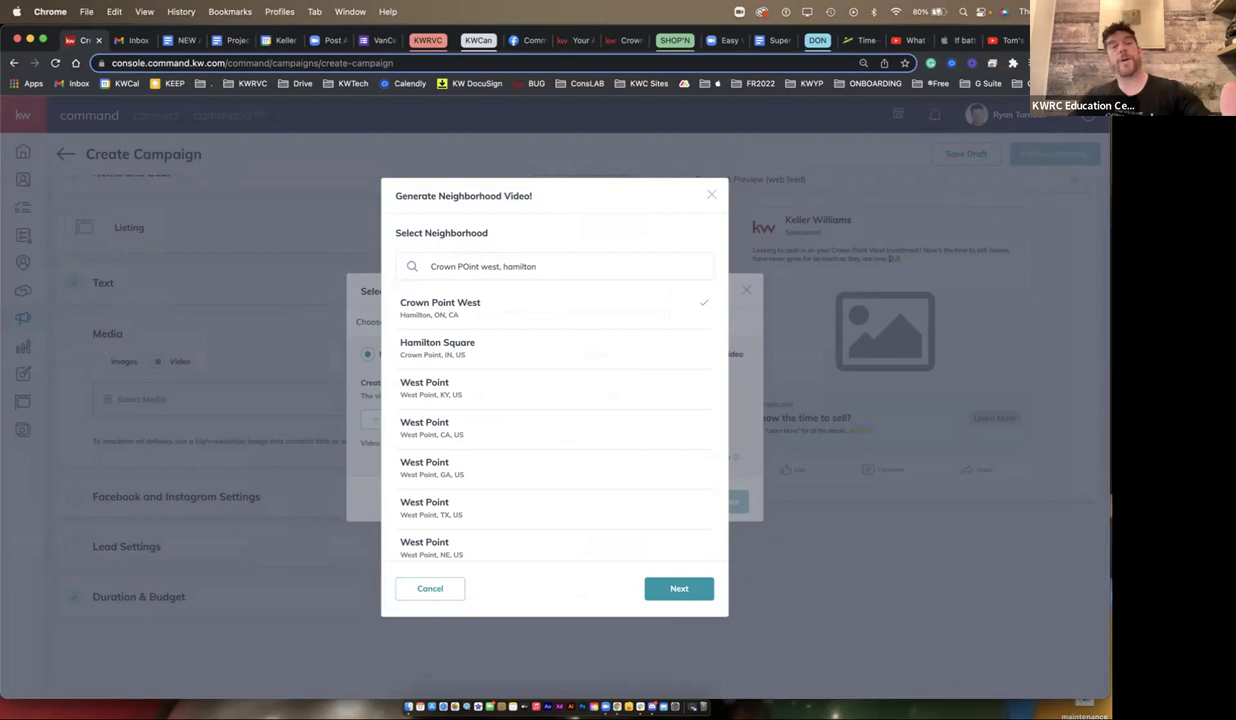
key("super+t")
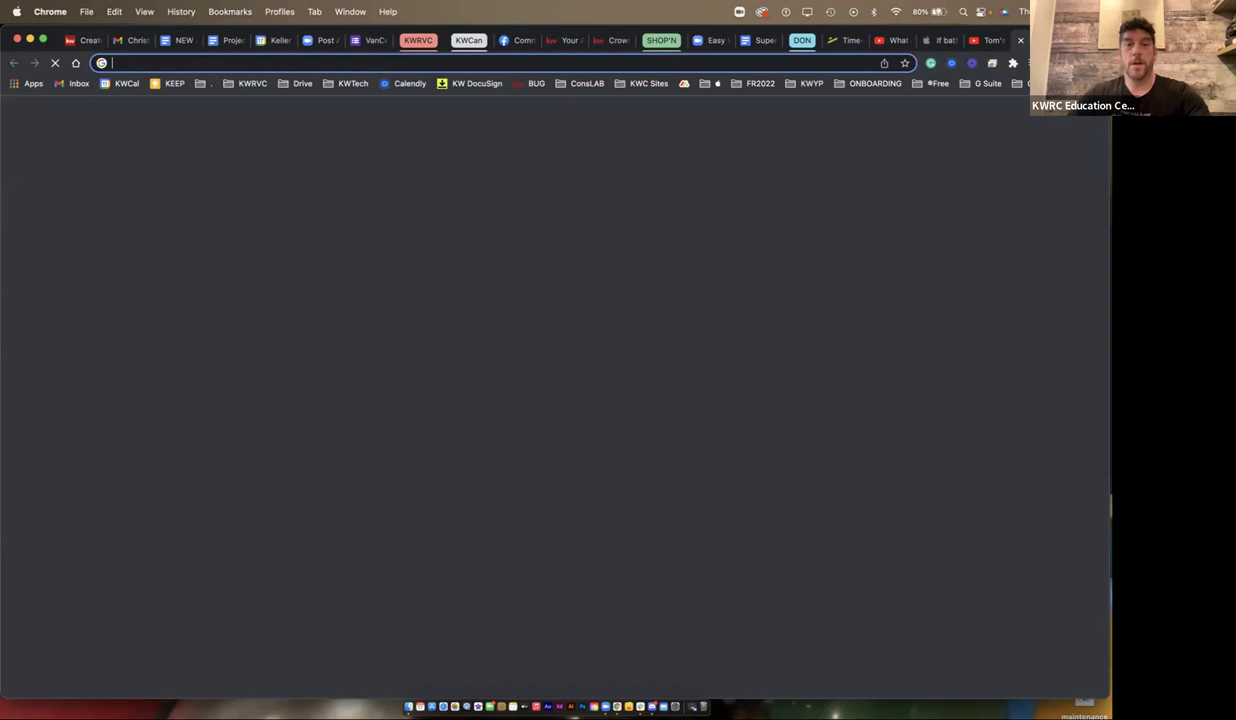
- Look up Crown Point West, Hamilton in Google Maps, then return to the KW Command tab
type("crow")
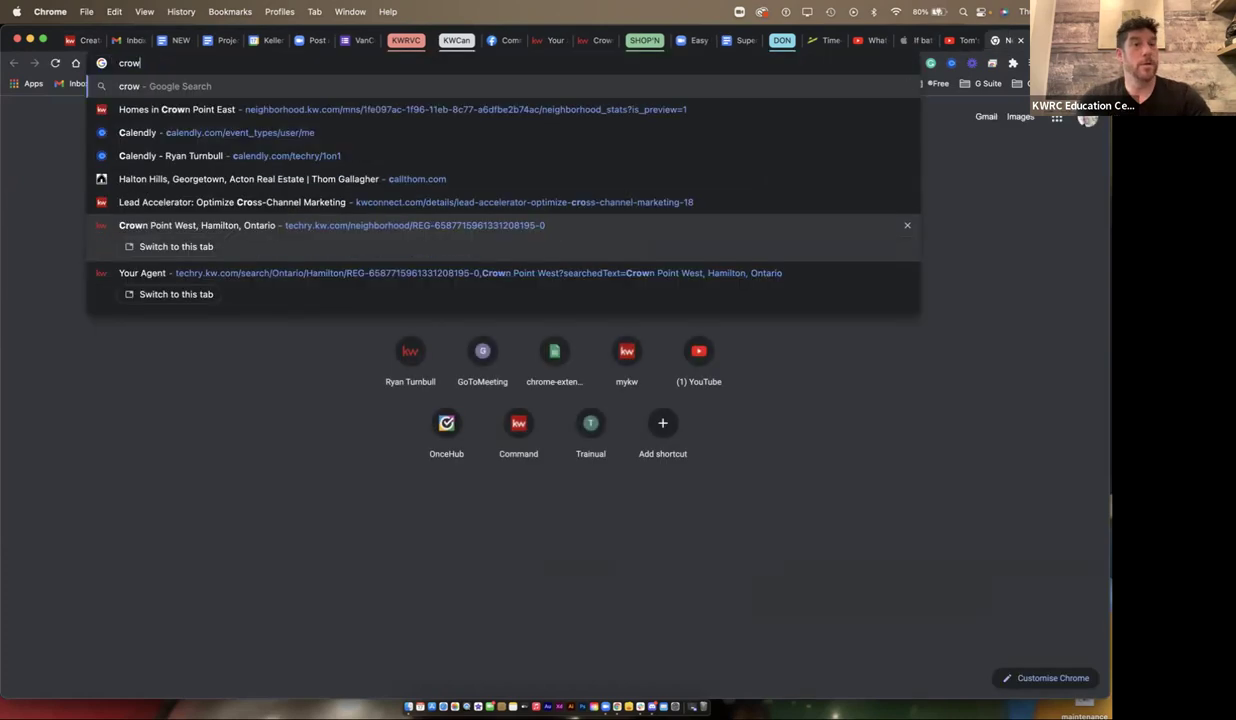
type("n point west hamilton")
key("Return")
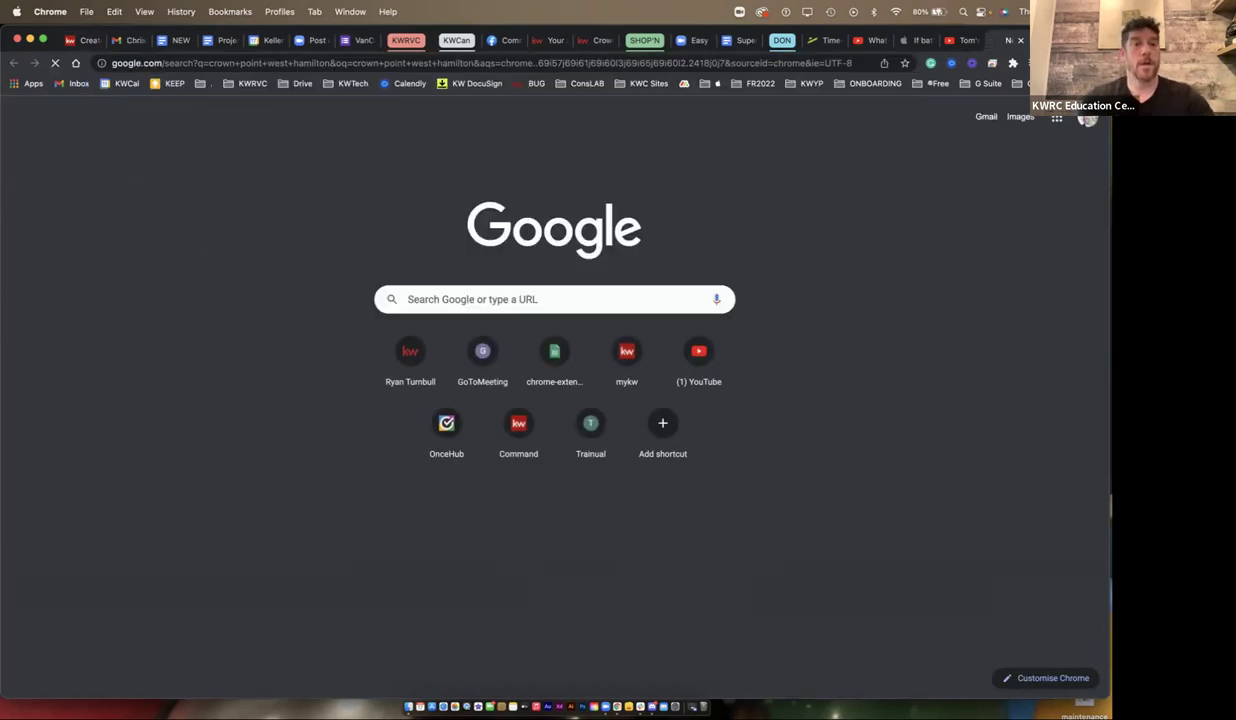
left_click(640, 232)
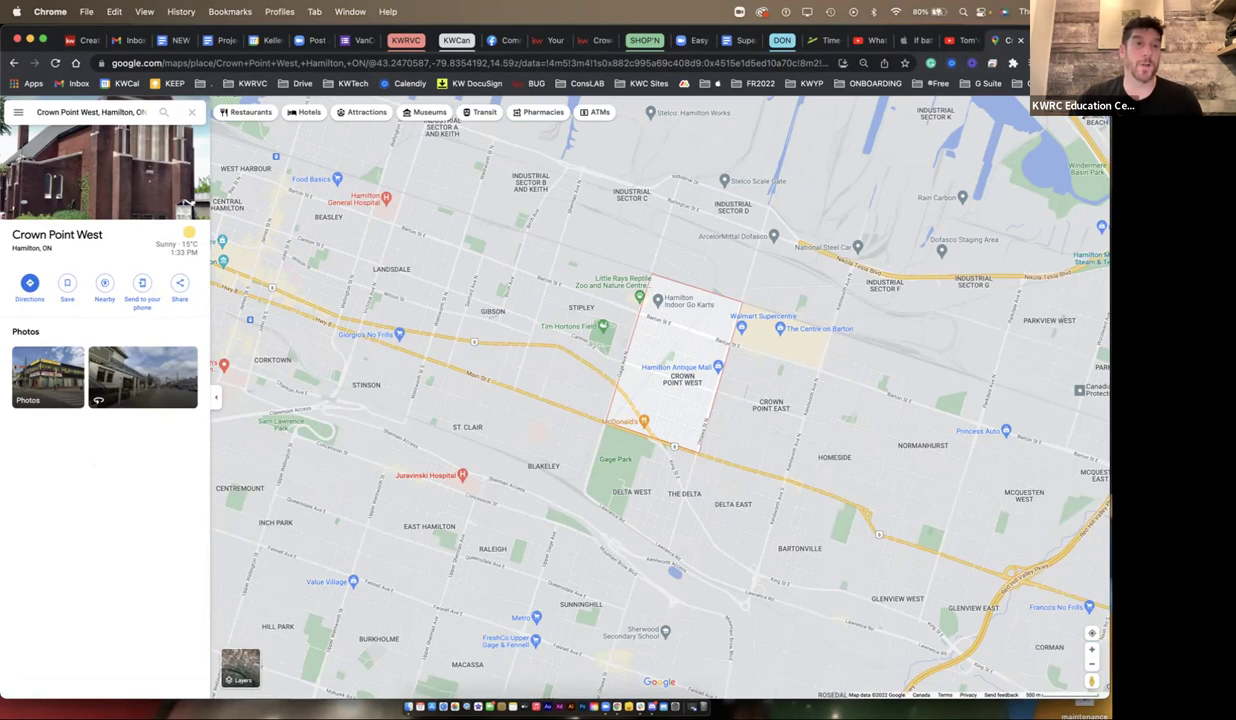
left_click(84, 40)
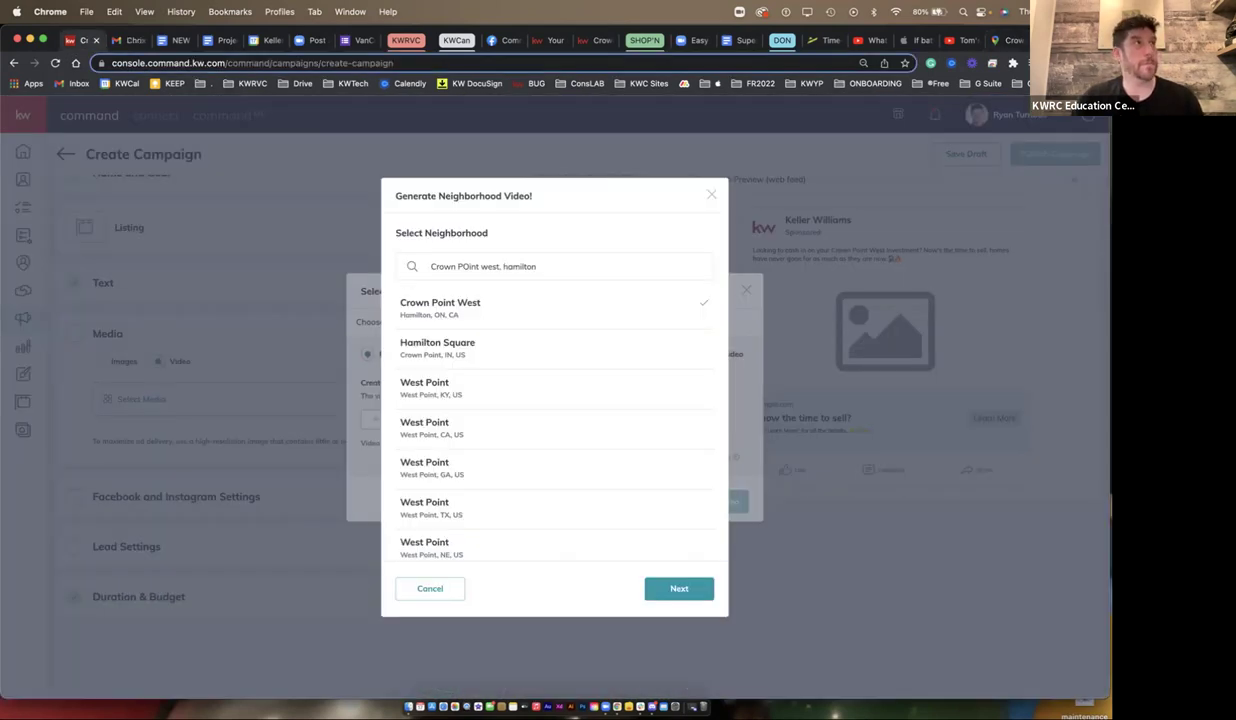
- Continue to the Crown Point West neighborhood information and review its stats
left_click(679, 588)
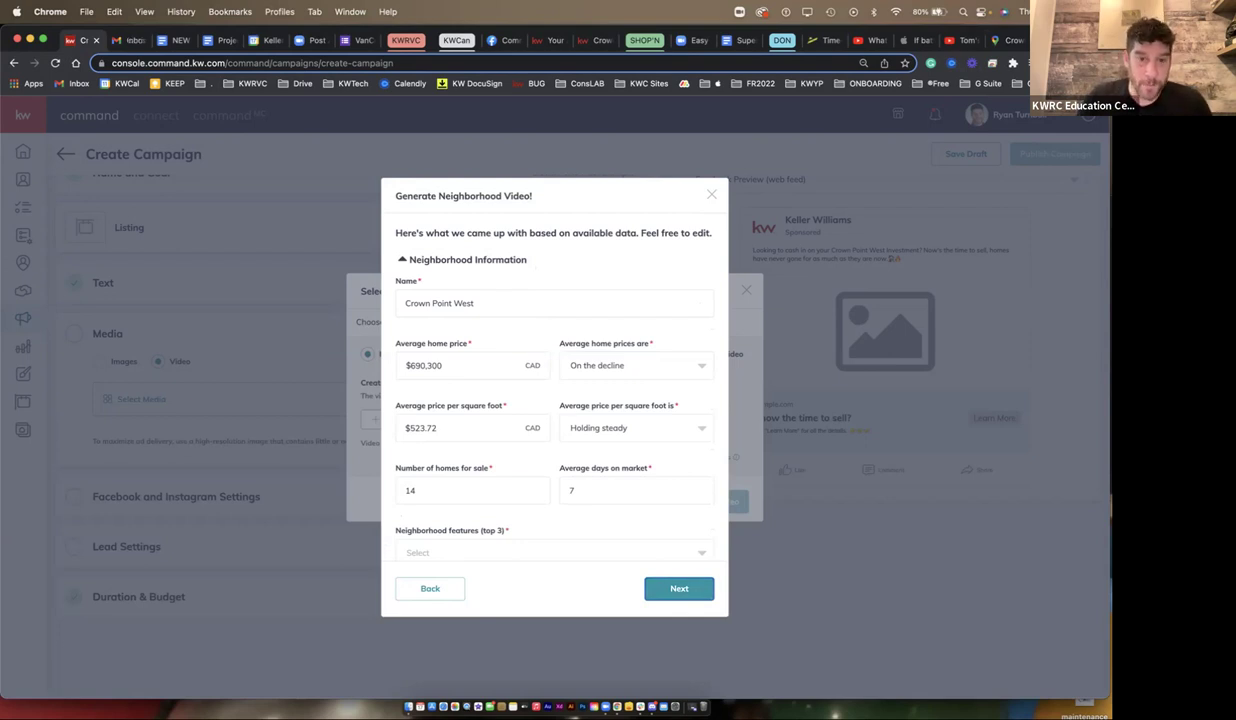
triple_click(440, 303)
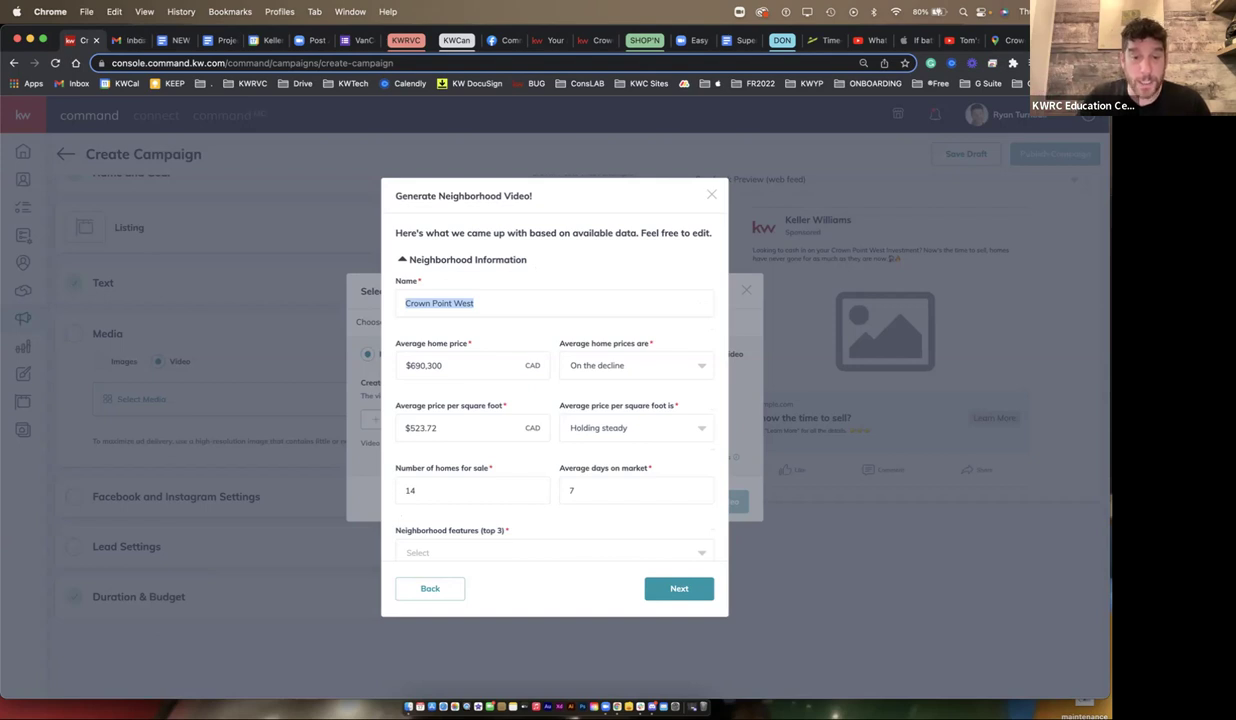
scroll(554, 390, "down", 3)
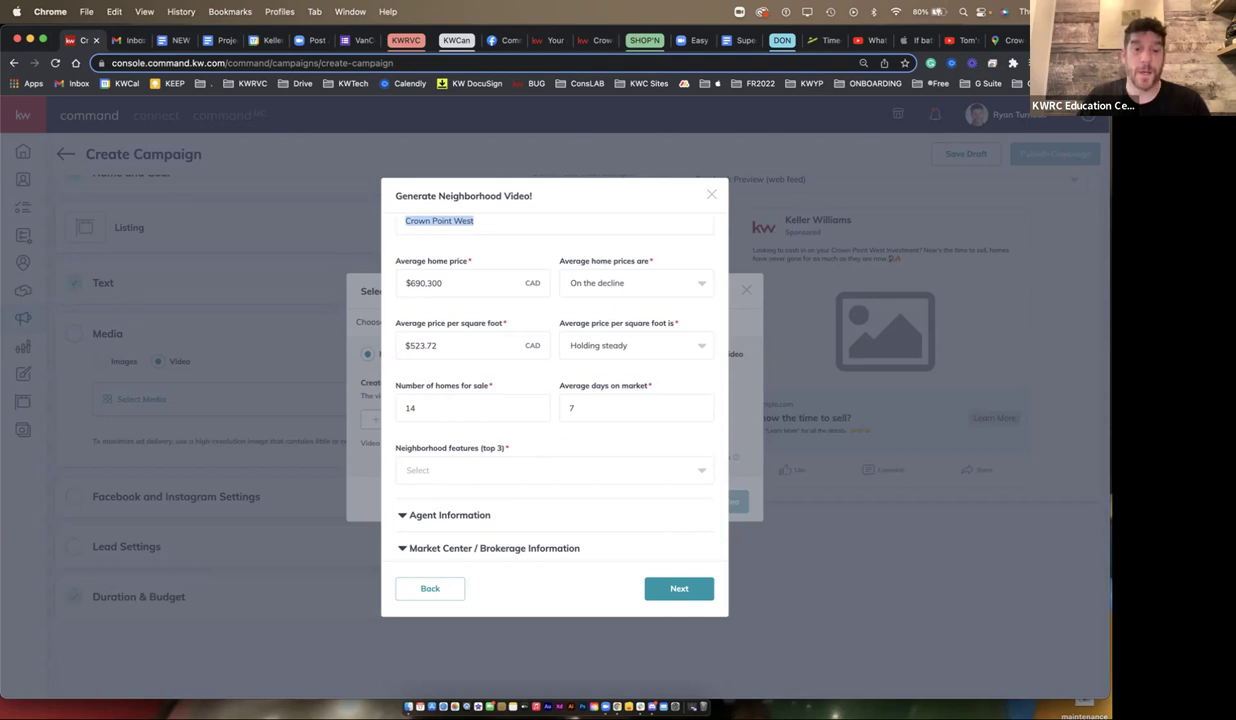
scroll(542, 374, "down", 1)
- Re-crop and save the DBA logo under Market Center / Brokerage Information
left_click(494, 535)
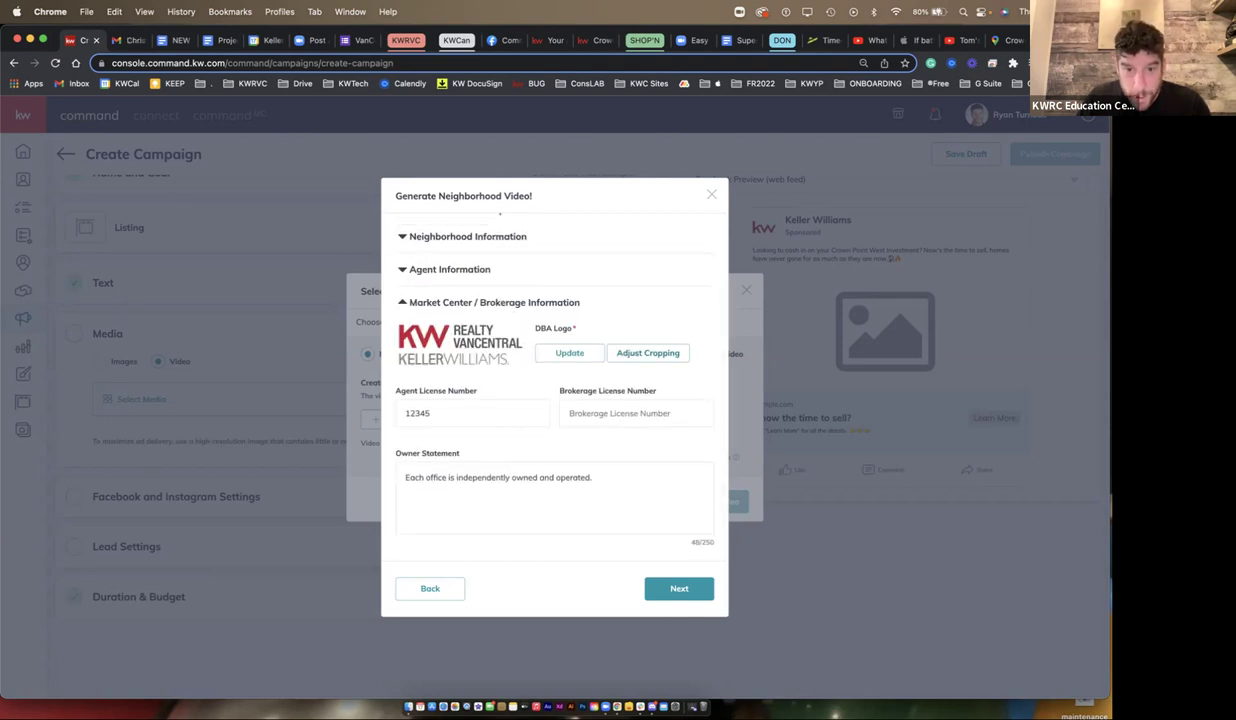
left_click(648, 352)
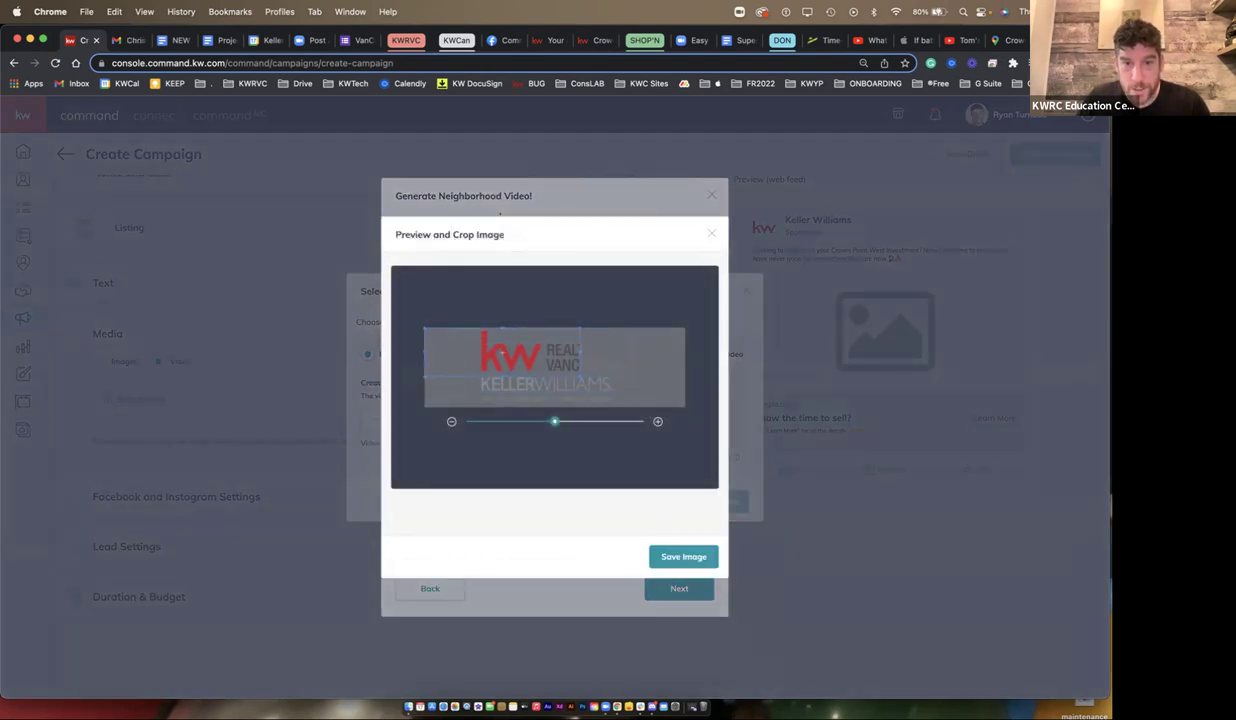
left_click(690, 562)
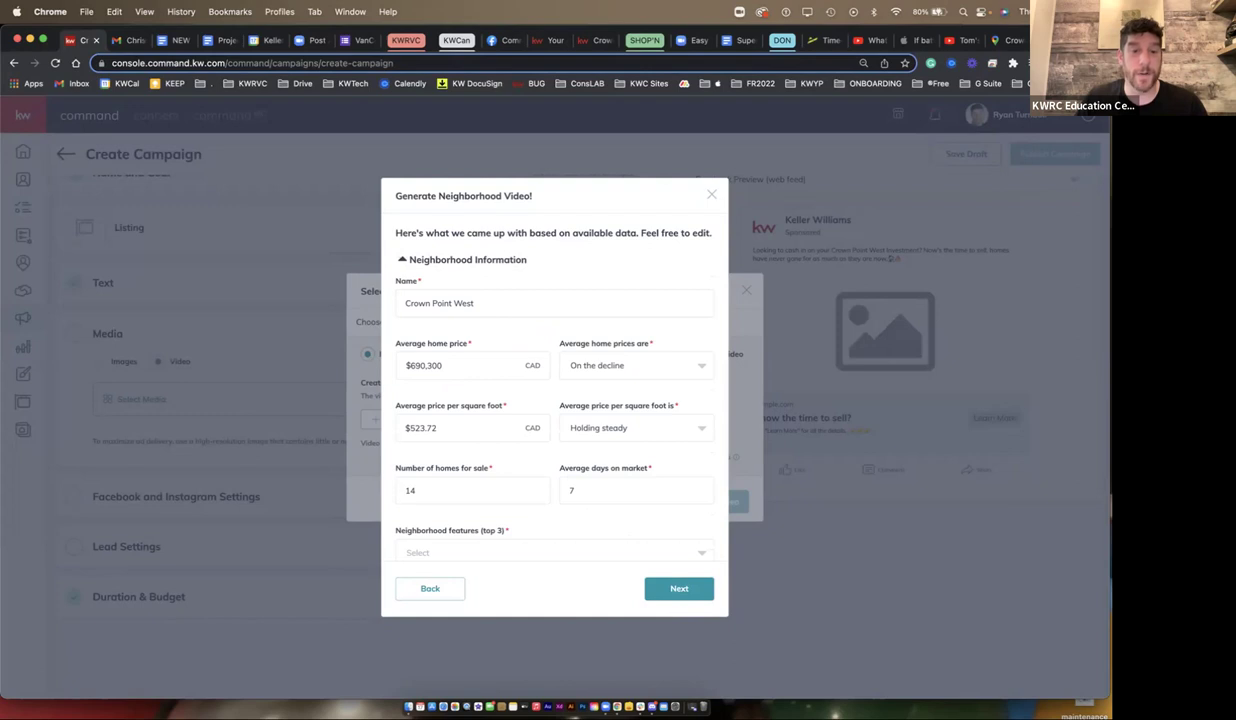
- Add Wine Lovers, Hard Working and Dog Lovers as the neighbourhood features
scroll(554, 400, "down", 2)
left_click_drag(505, 435, 396, 435)
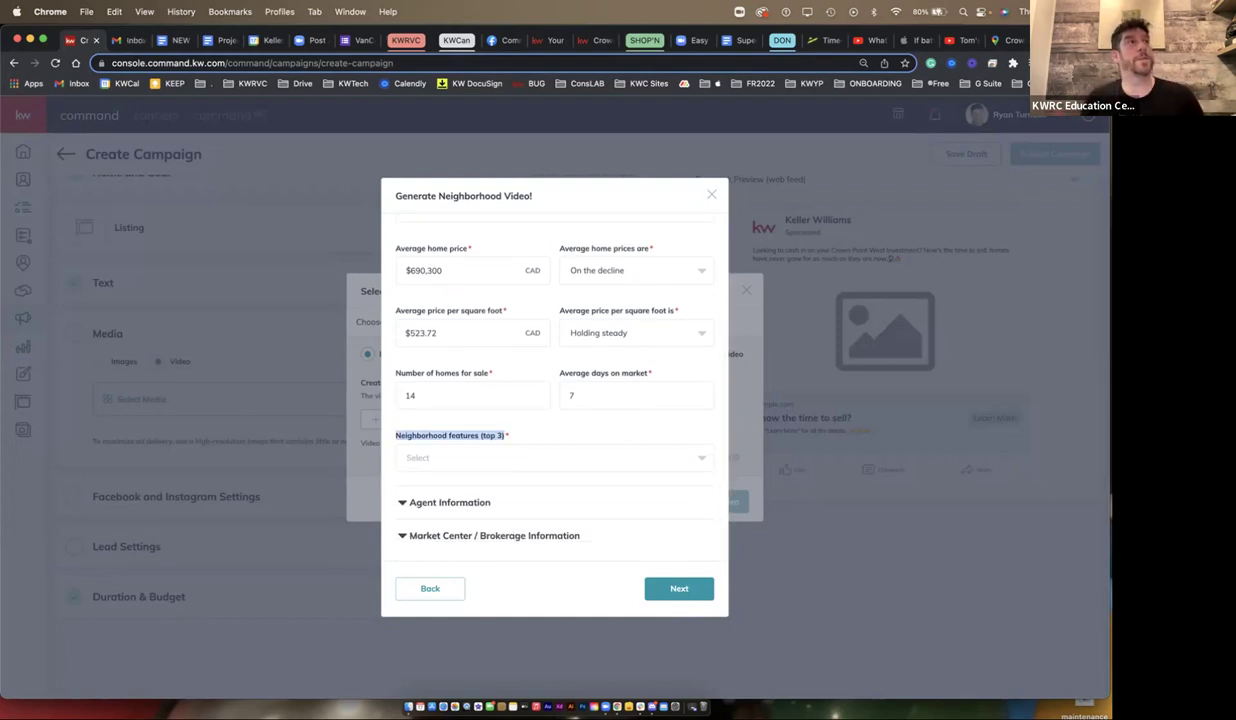
left_click(450, 457)
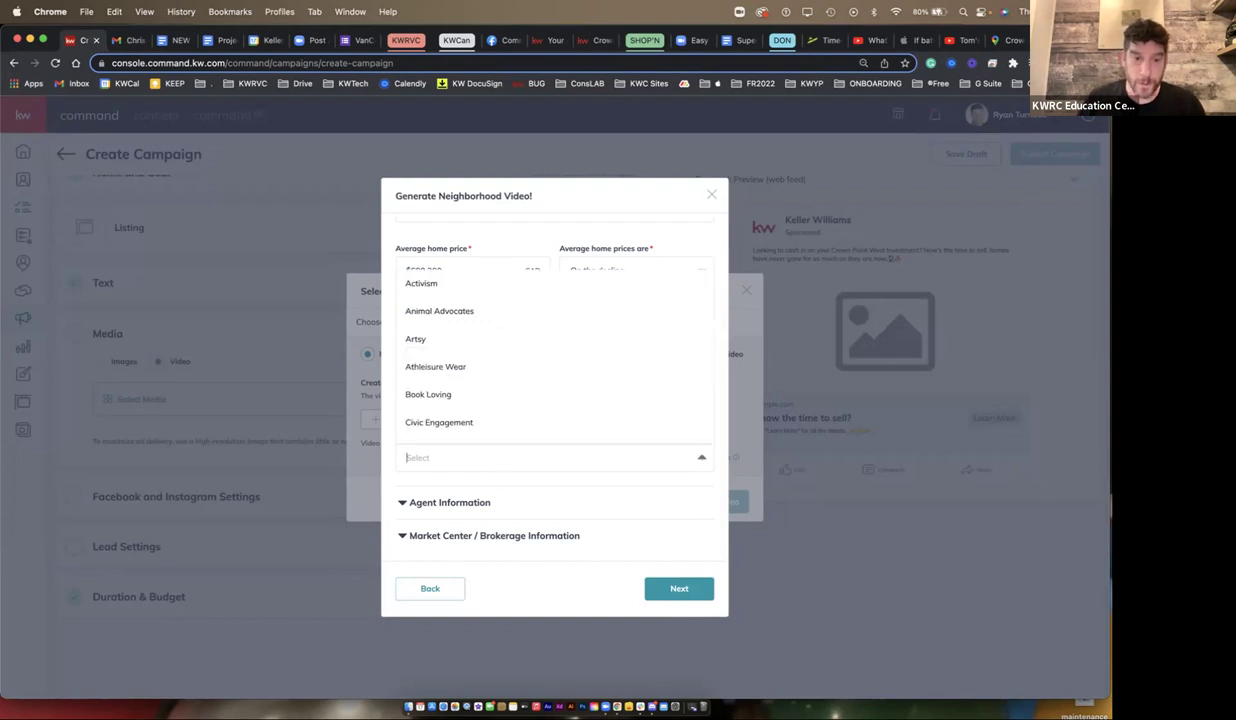
scroll(555, 360, "down", 10)
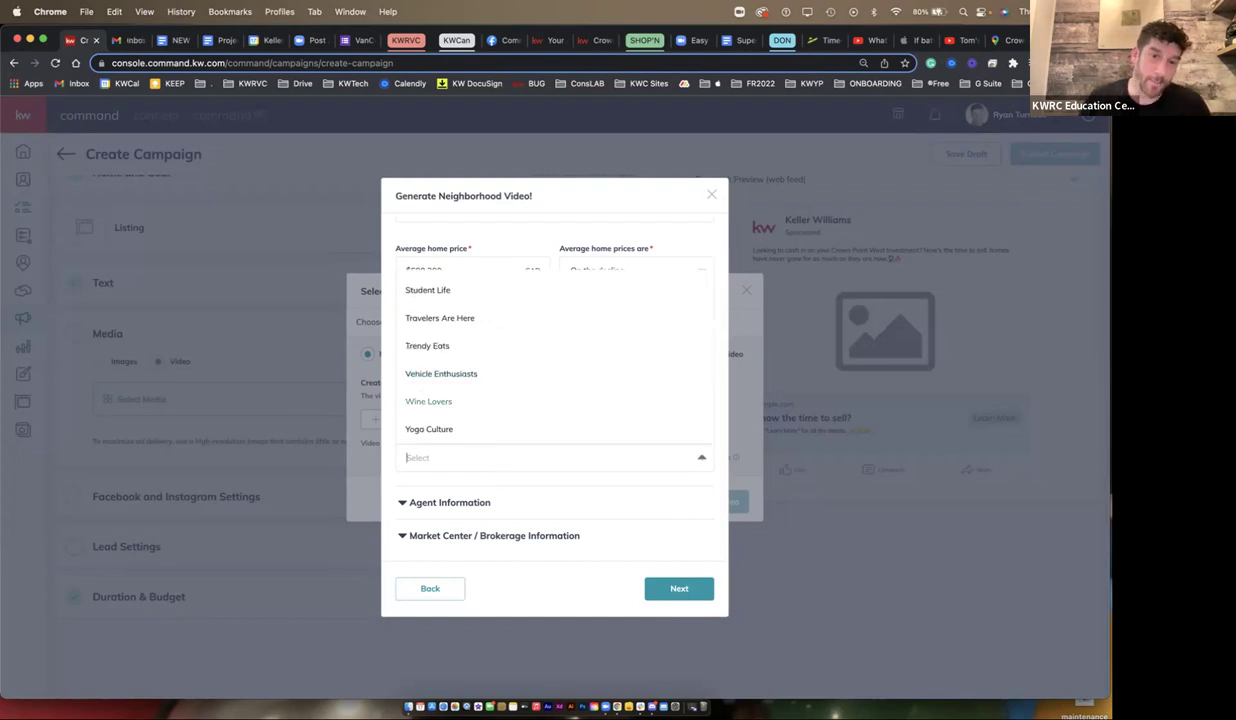
left_click(436, 401)
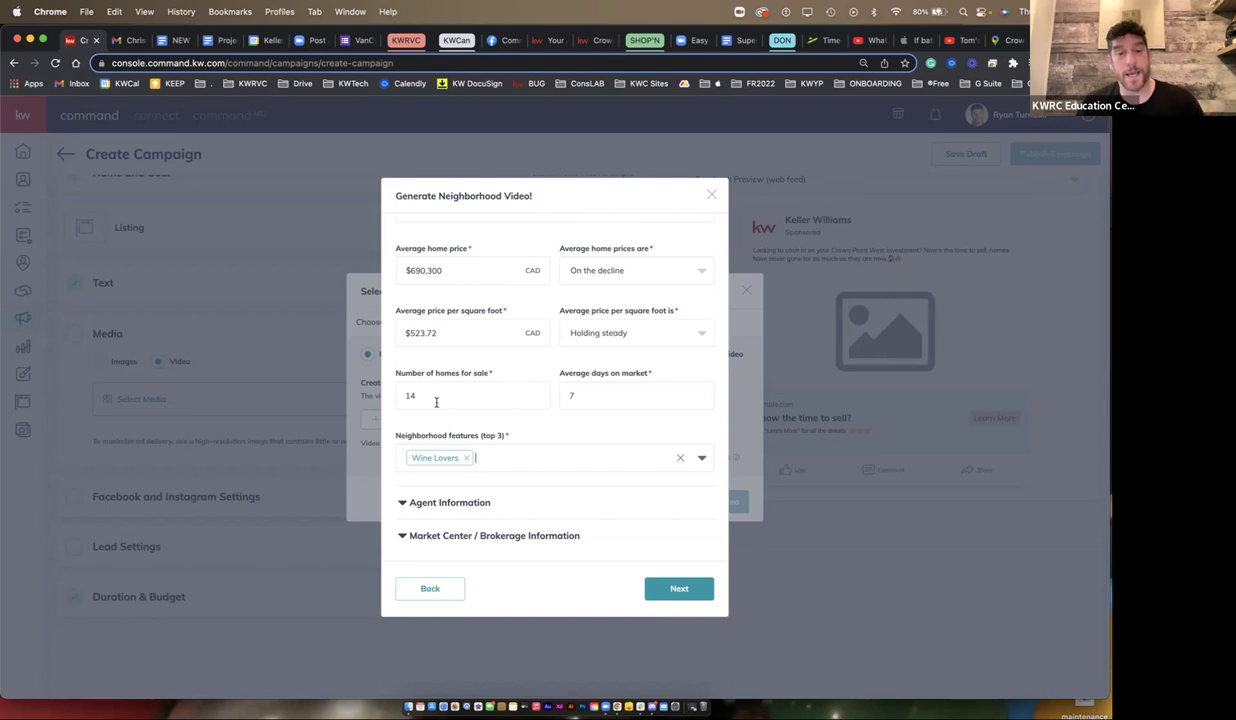
key("Down")
key("Down")
key("Down")
key("Down")
key("Down")
key("Down")
key("Down")
key("Down")
key("Down")
key("Down")
key("Down")
key("Down")
key("Down")
key("Down")
key("Down")
key("Down")
left_click(449, 390)
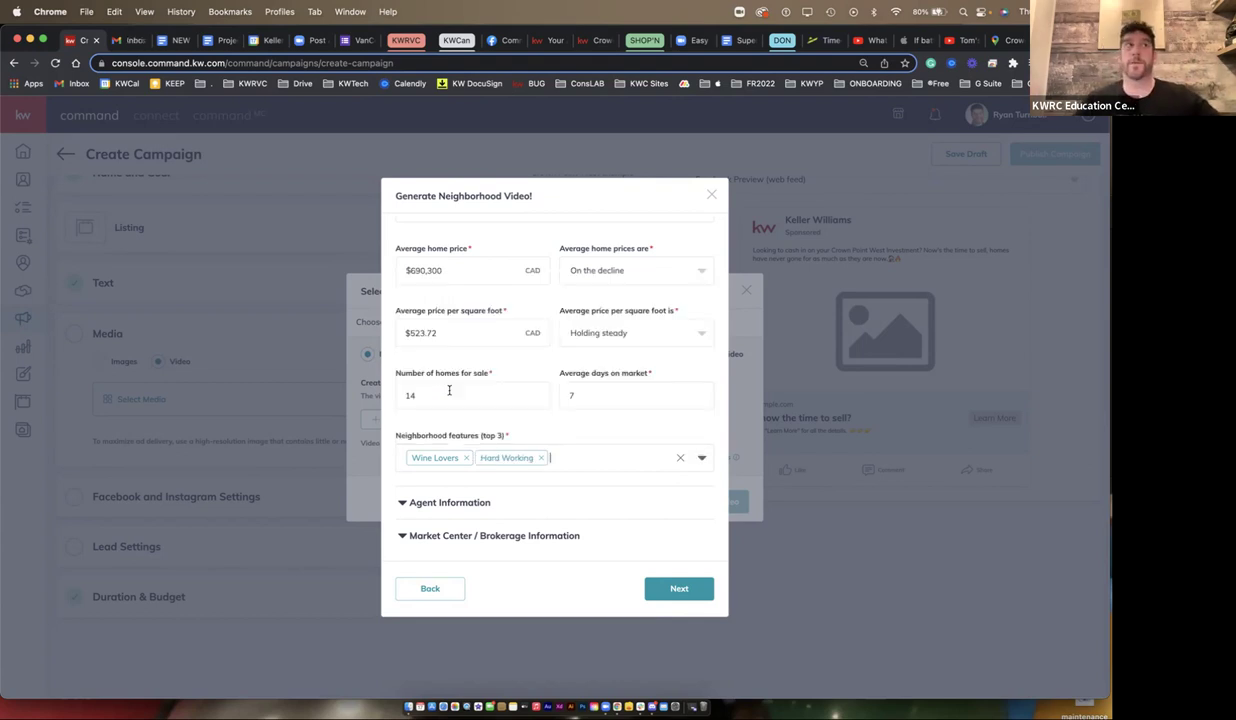
key("Down")
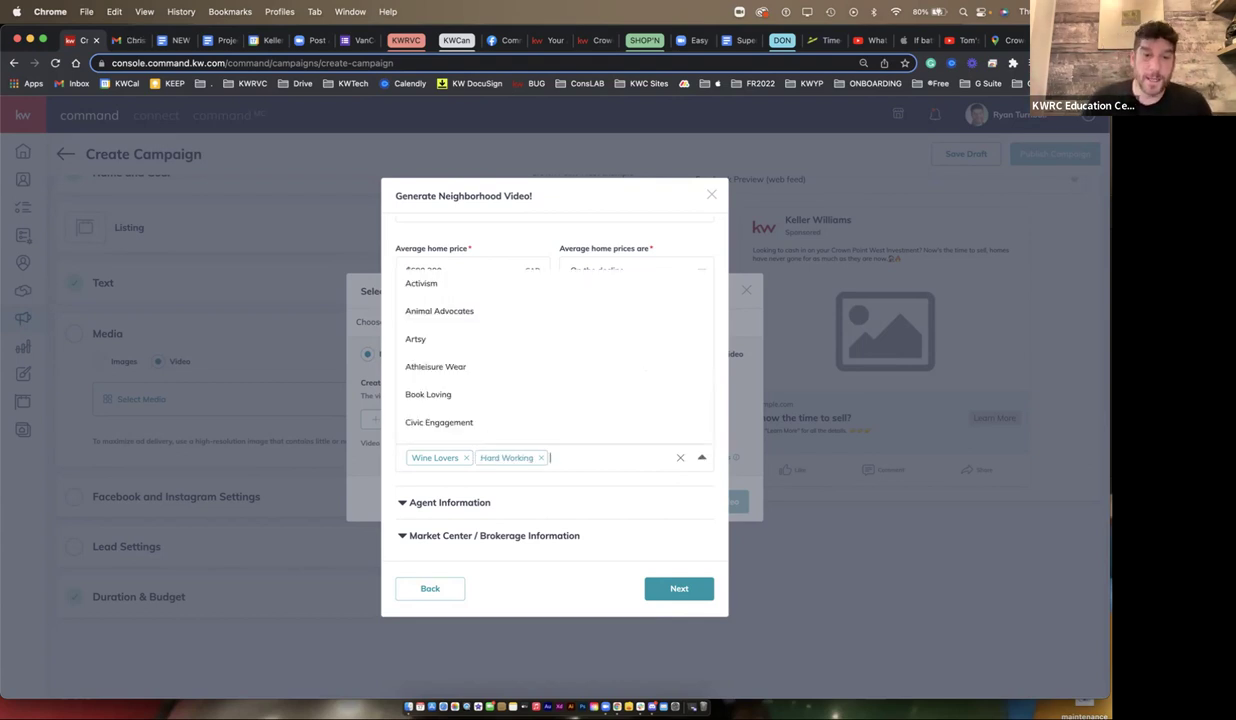
key("Down")
key("Down")
key("Down")
key("Down")
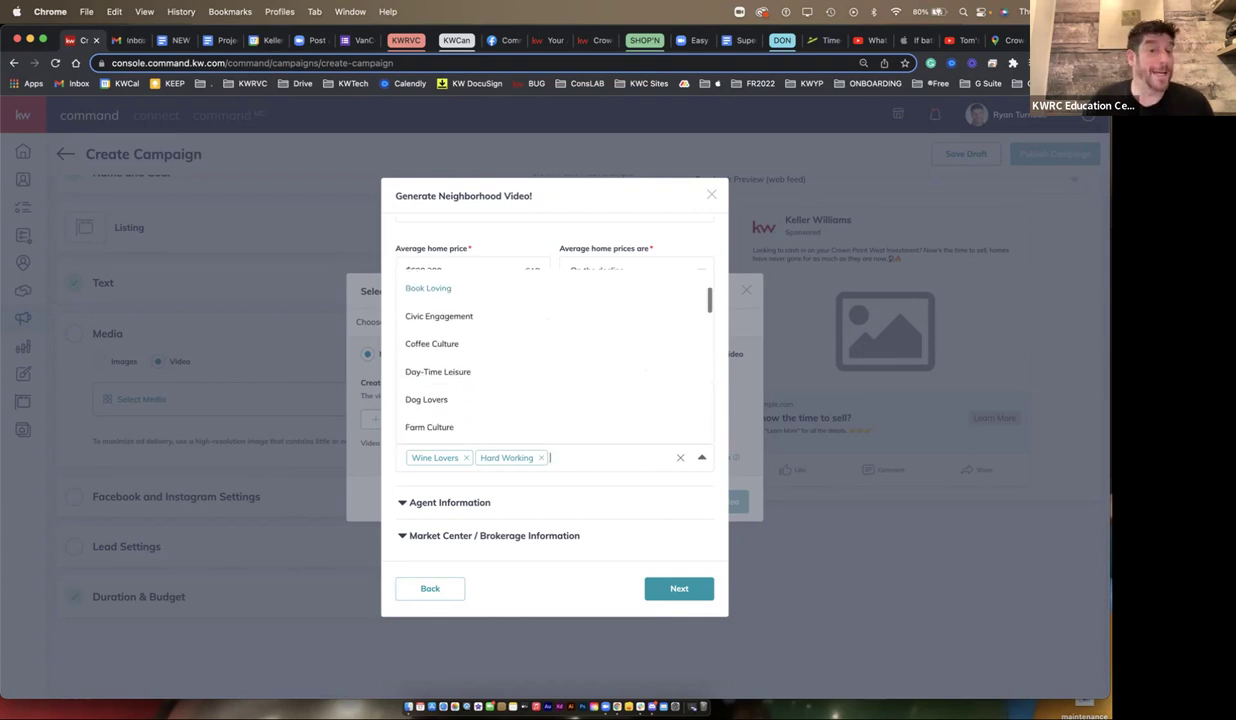
scroll(555, 355, "down", 1)
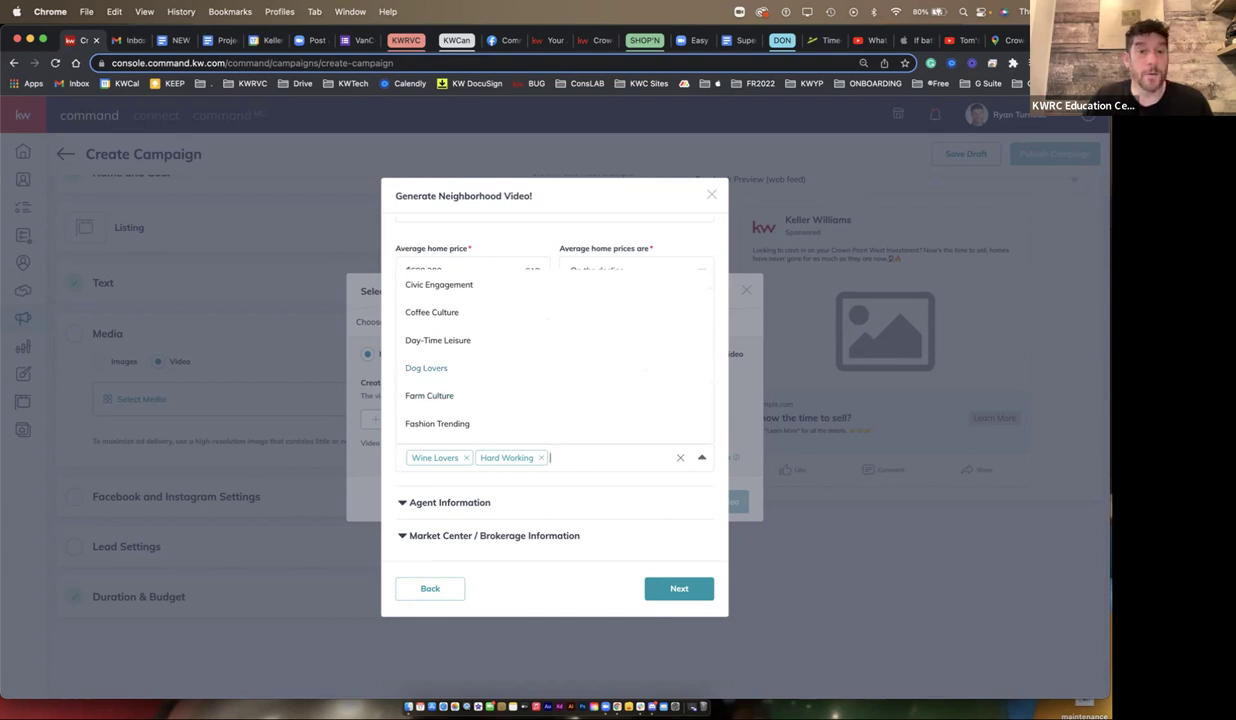
key("Return")
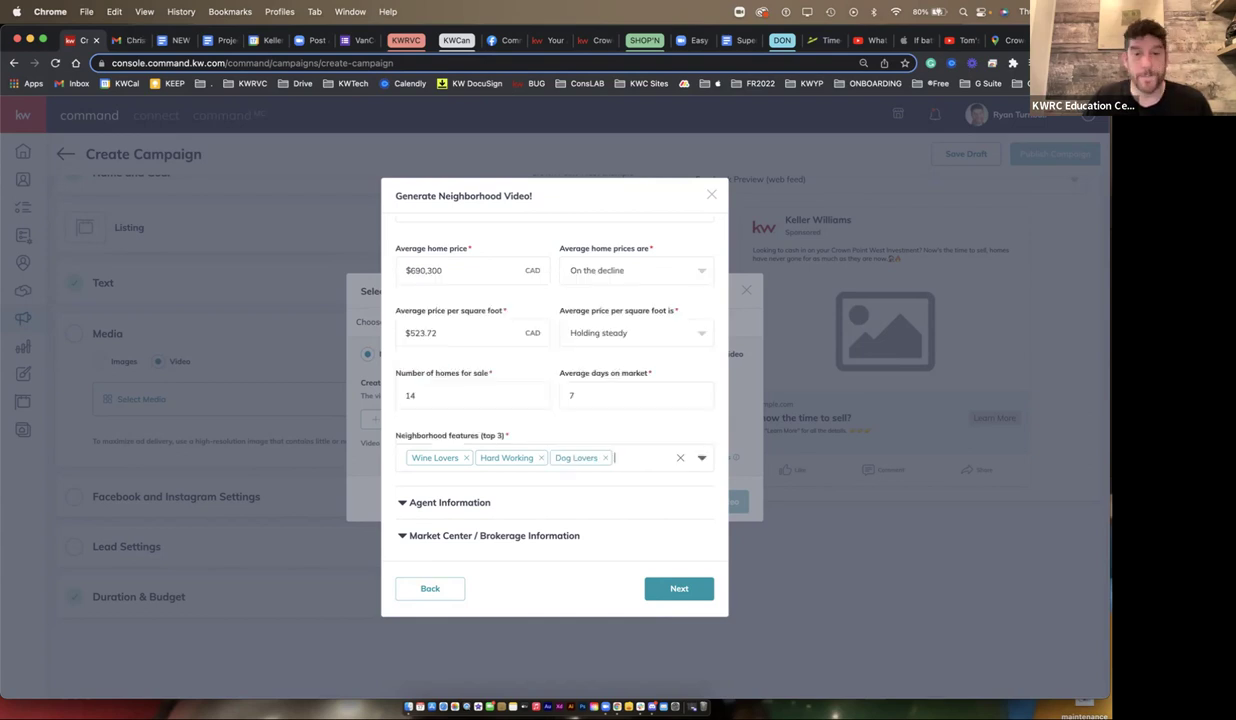
- Generate the Crown Point West video, watch it full screen, then pause and exit
left_click(679, 588)
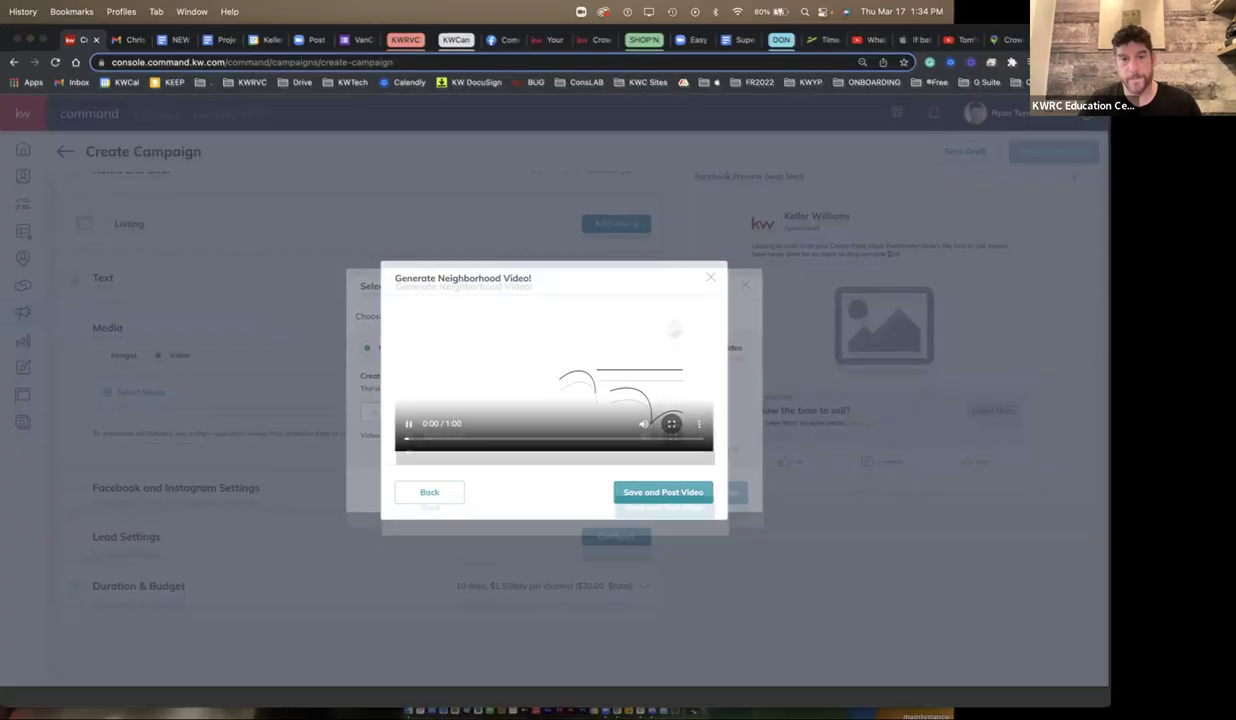
left_click(672, 431)
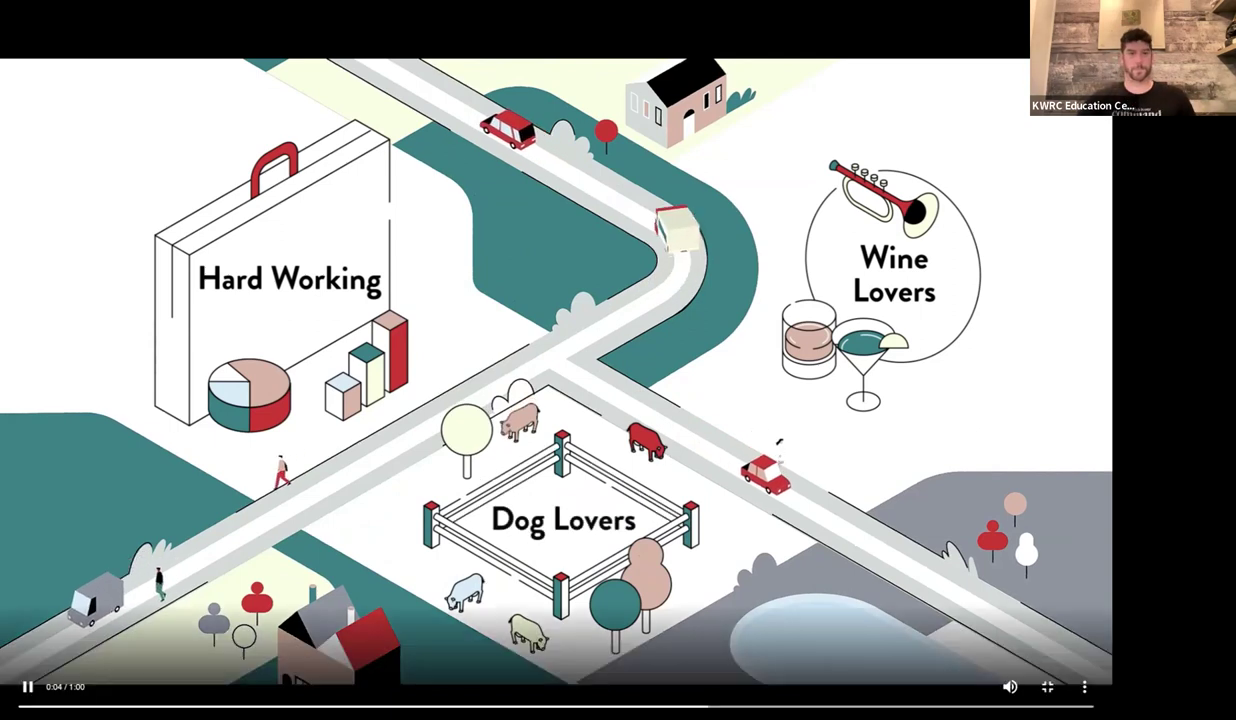
key("space")
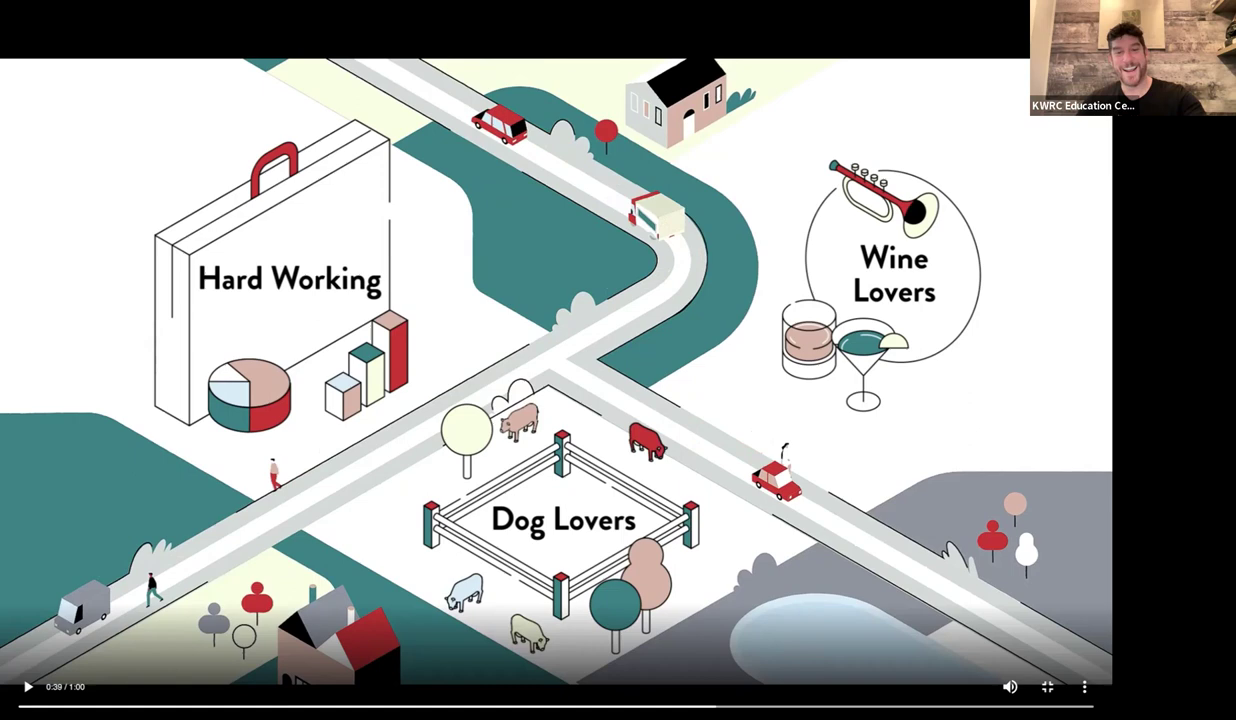
key("Escape")
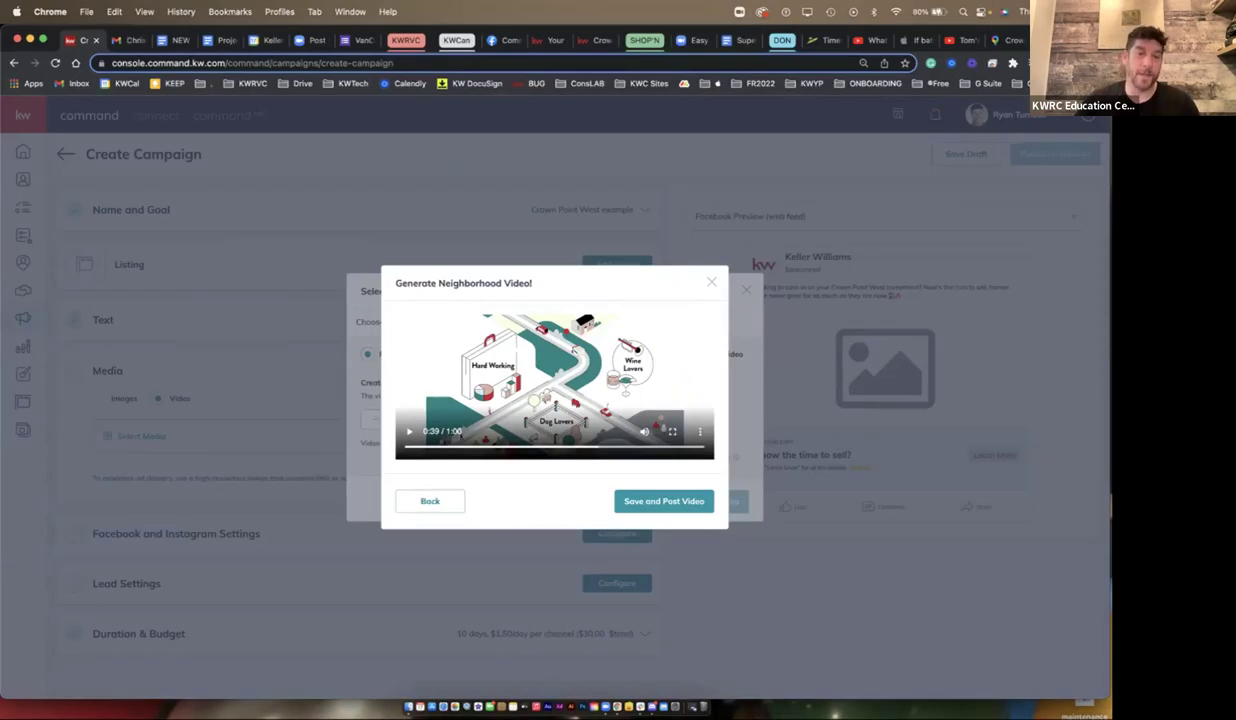
- Go back to the form, remove Dog Lovers and add Civic Engagement as the third feature
left_click(430, 501)
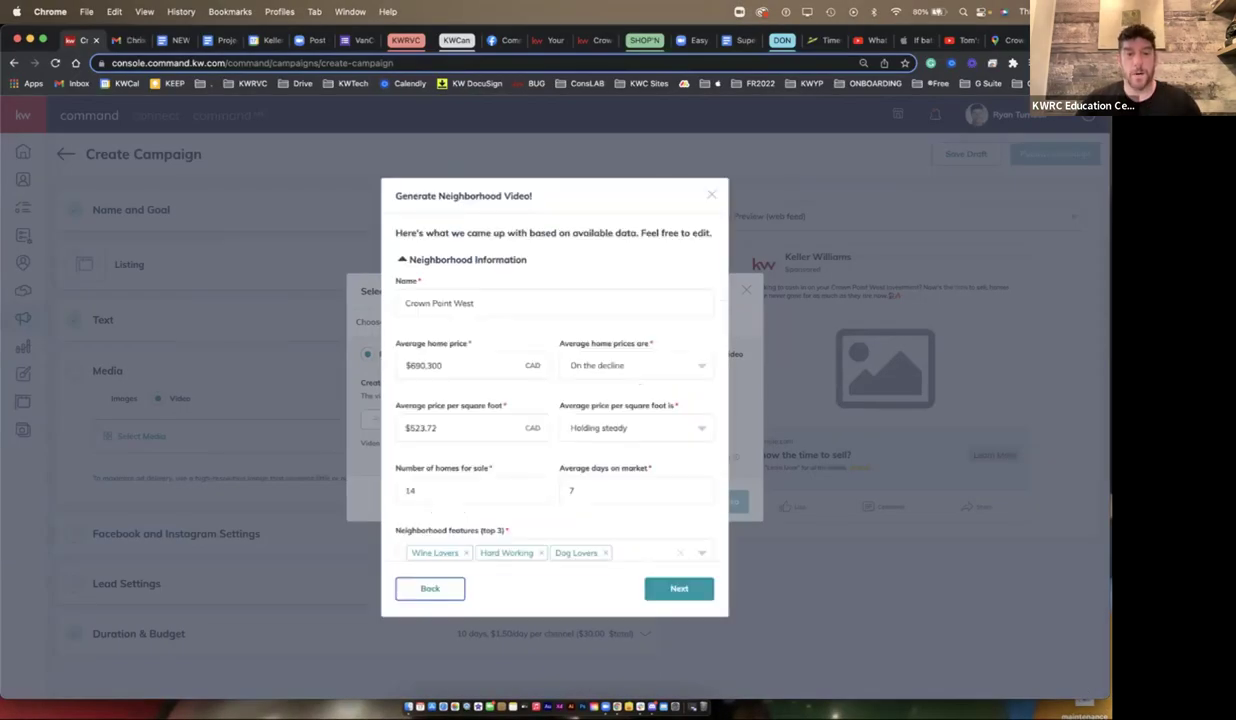
scroll(554, 400, "down", 2)
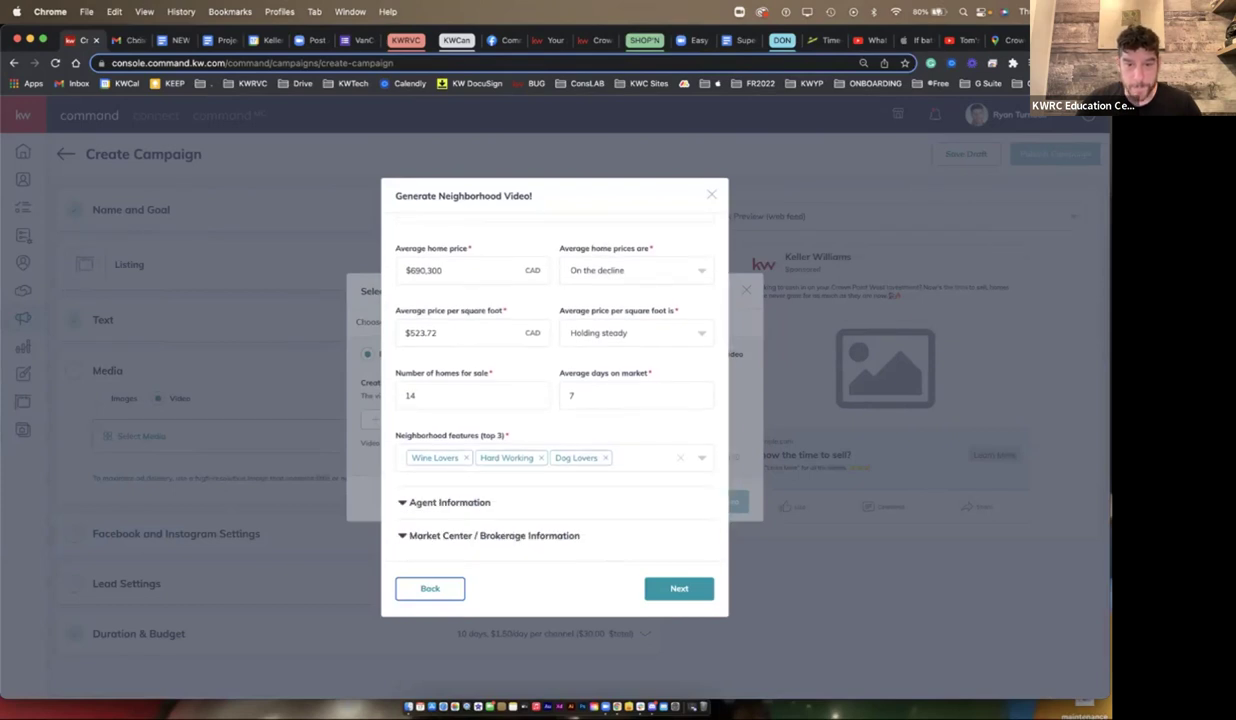
left_click(605, 457)
left_click(612, 461)
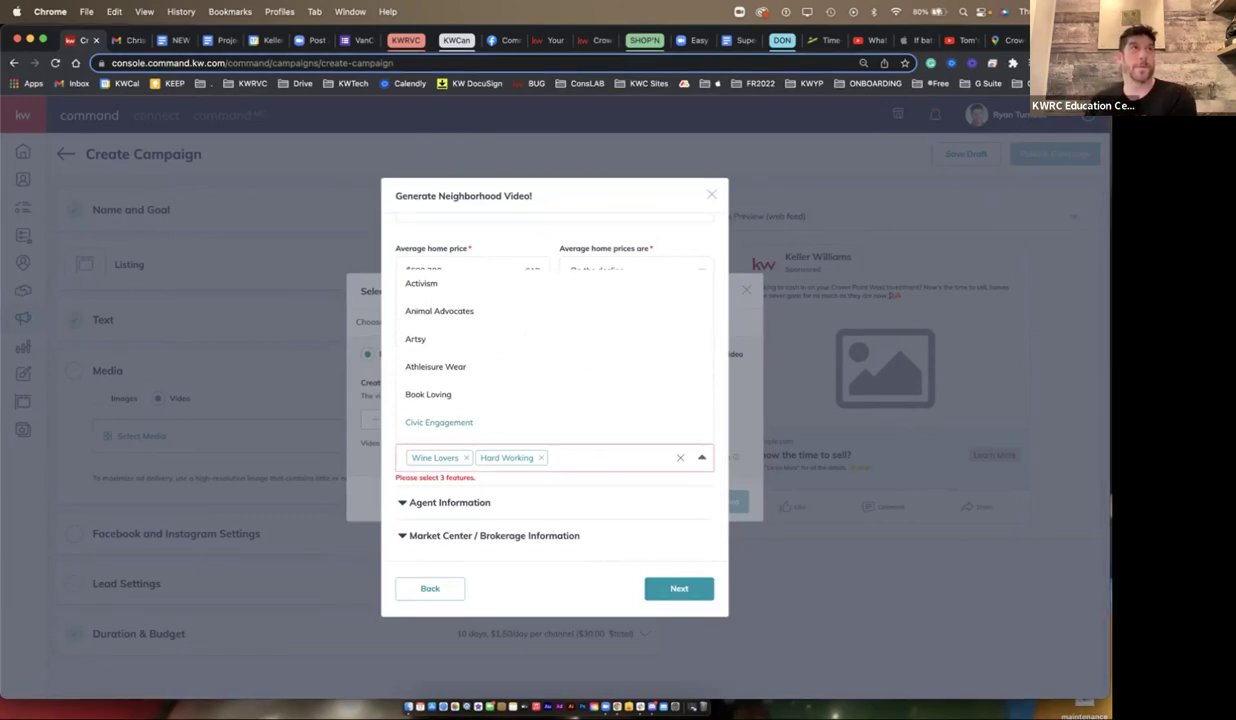
key("Up")
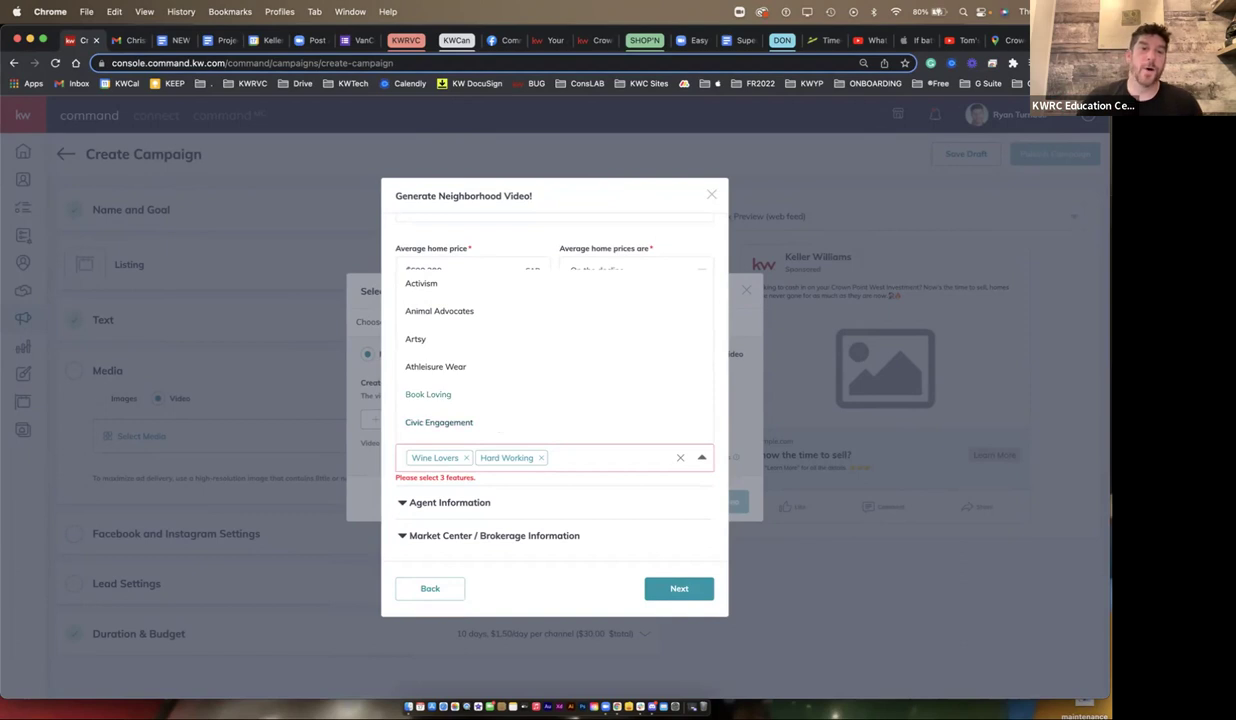
key("Up")
scroll(555, 353, "down", 3)
scroll(555, 353, "down", 4)
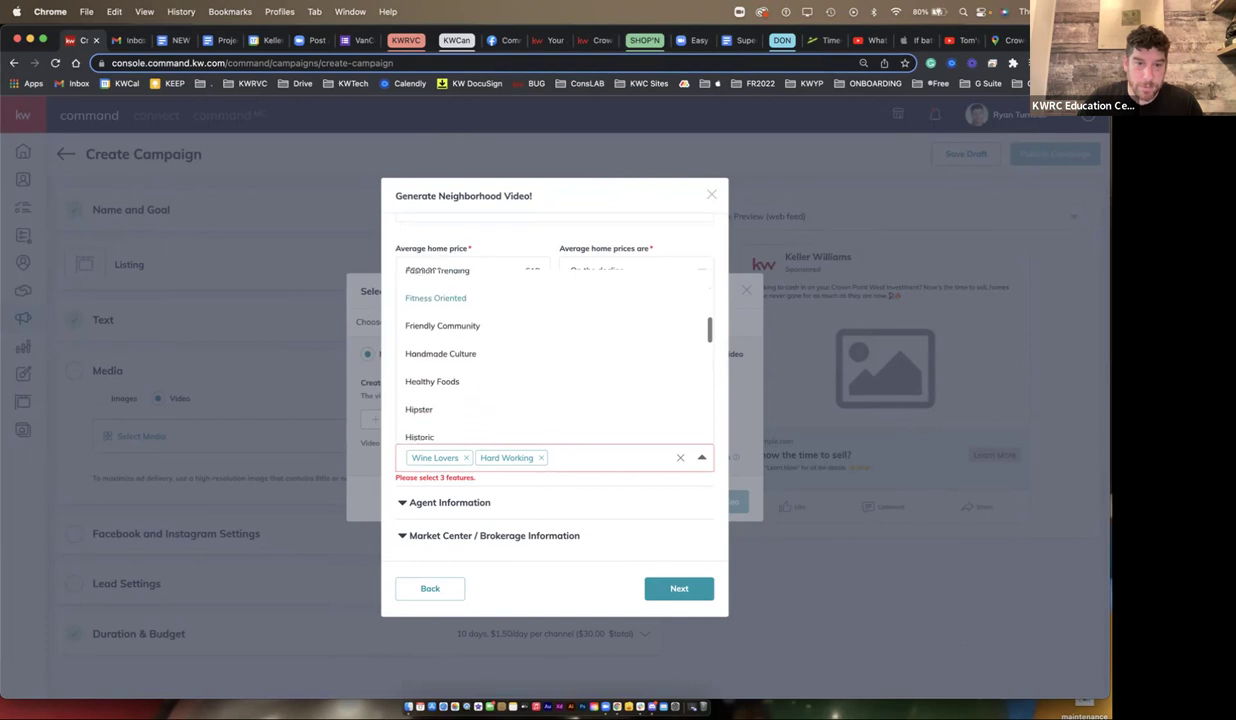
scroll(555, 353, "up", 4)
scroll(555, 353, "up", 3)
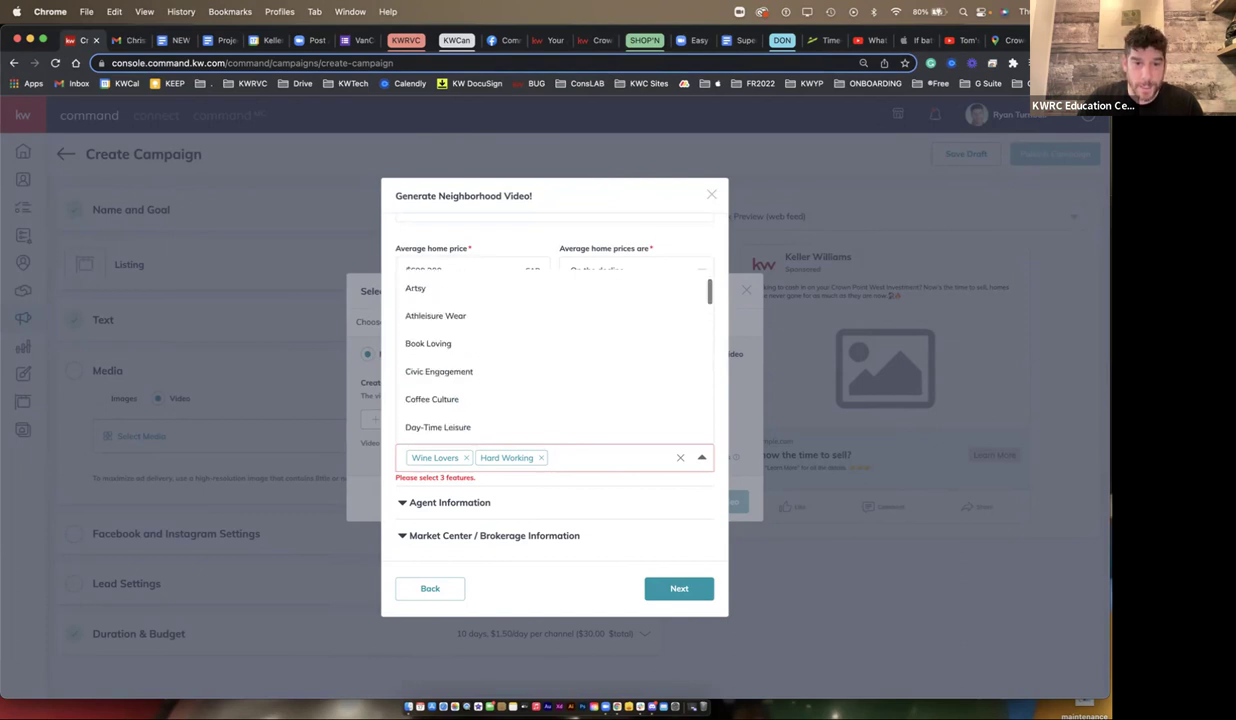
left_click(555, 372)
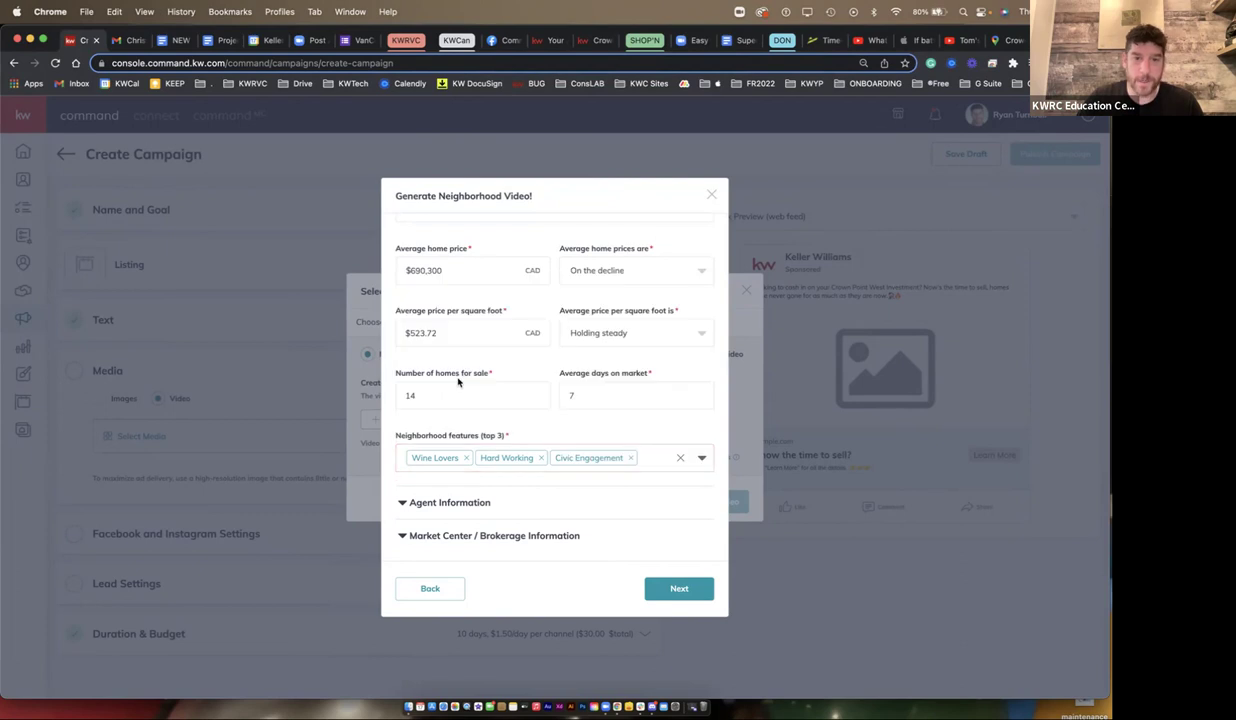
- Regenerate the video with Civic Engagement and save it as the campaign media
left_click(679, 588)
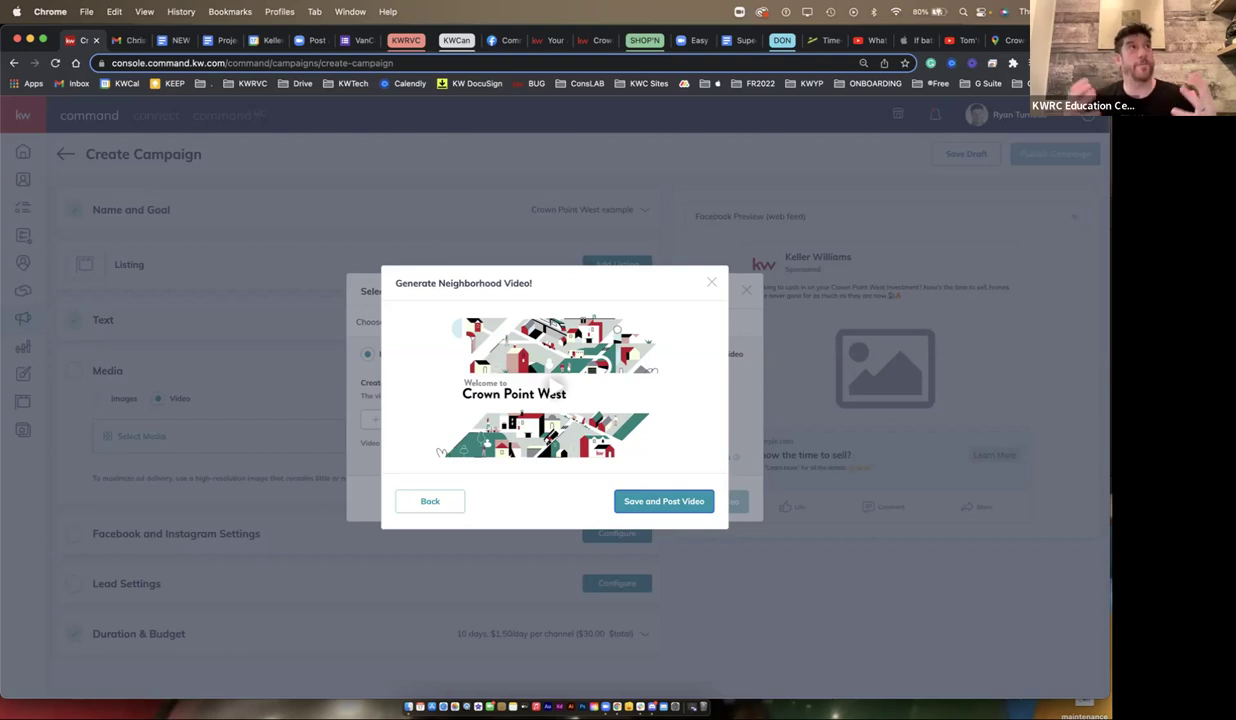
left_click(666, 502)
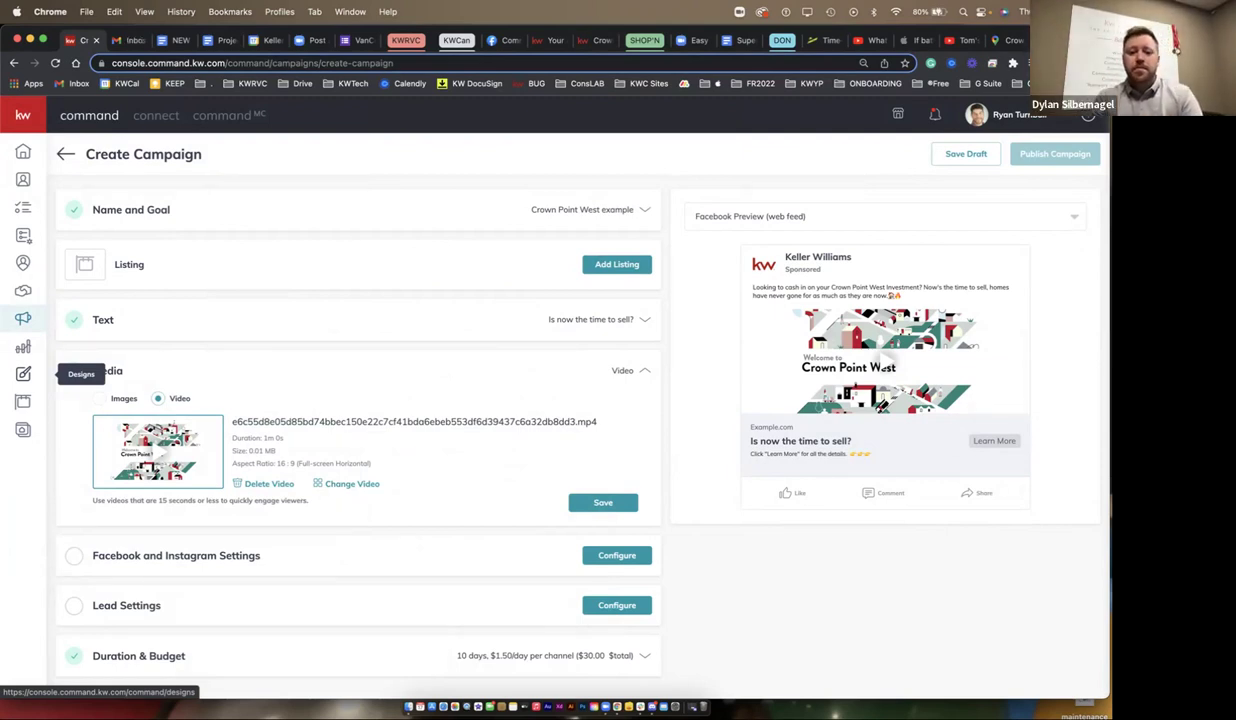
- Watch the neighbourhood video full screen in the Facebook preview, then save the Media section
left_click(885, 350)
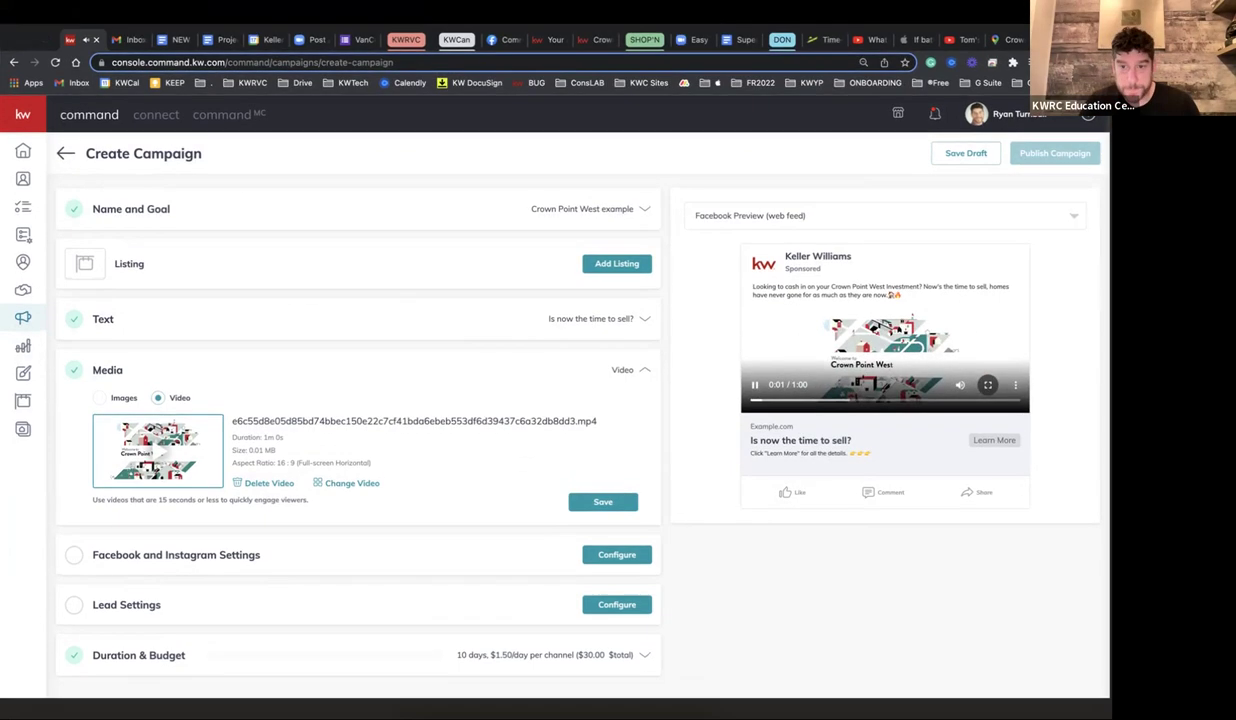
left_click(987, 384)
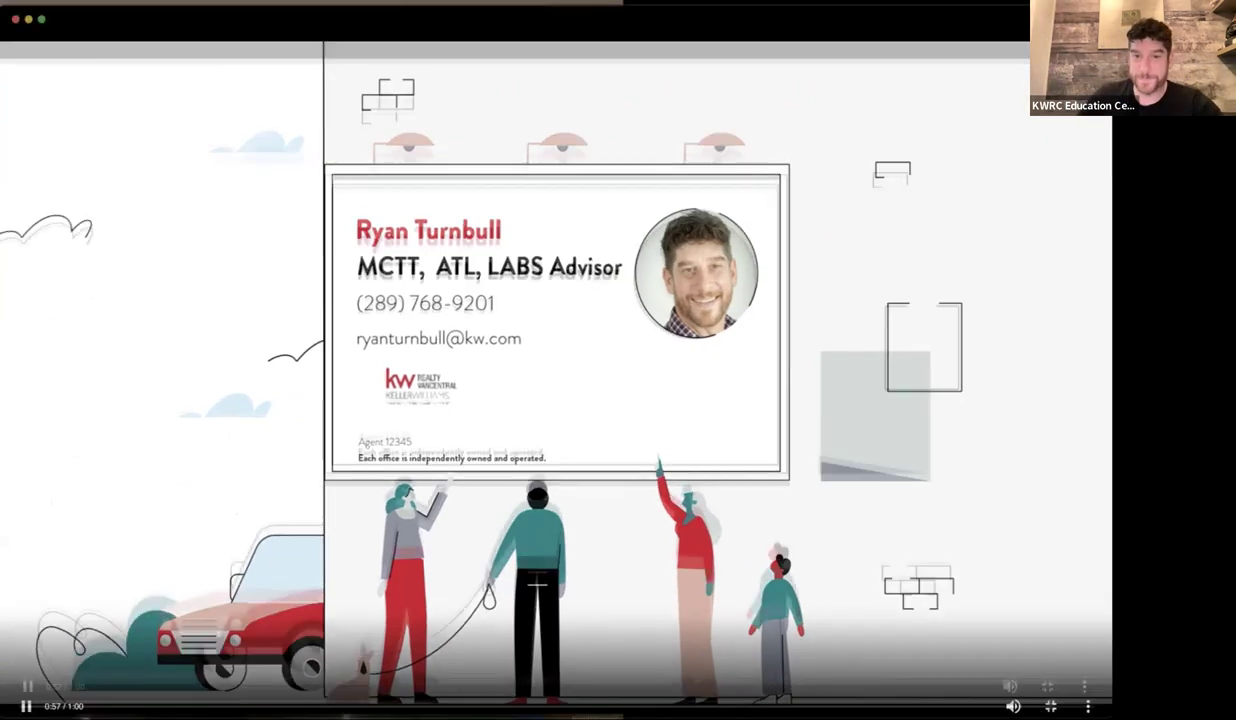
key("Escape")
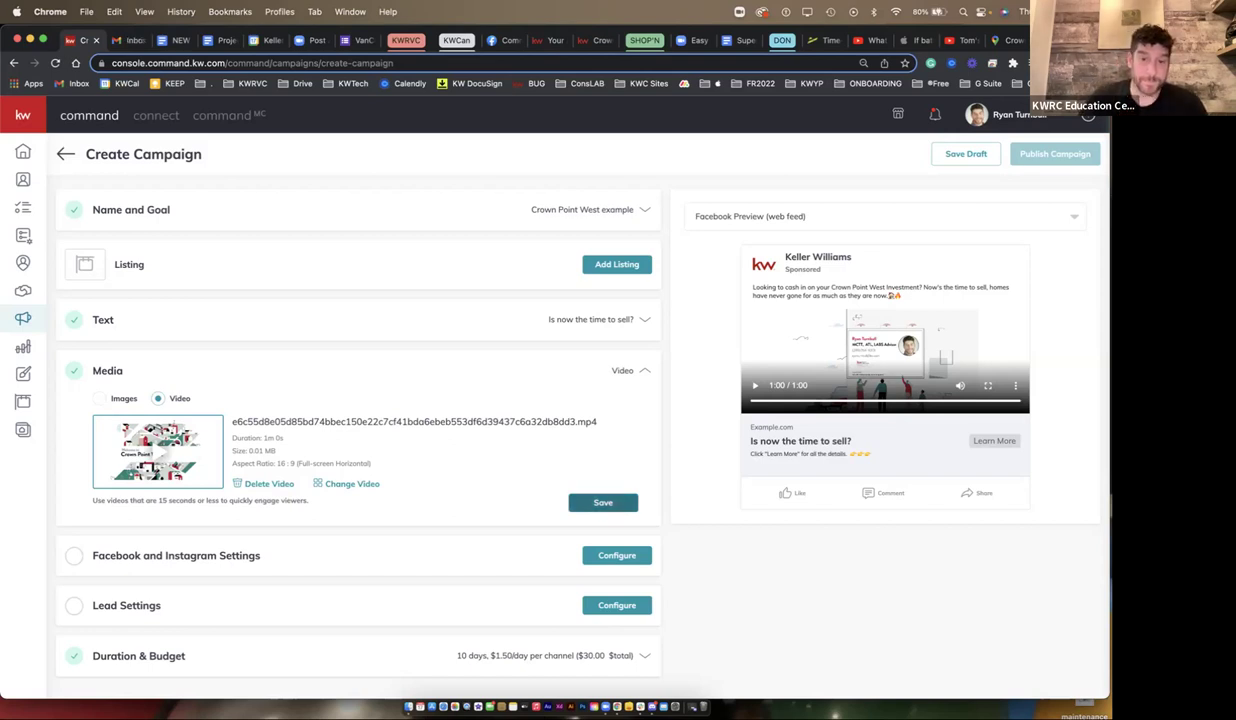
left_click(603, 502)
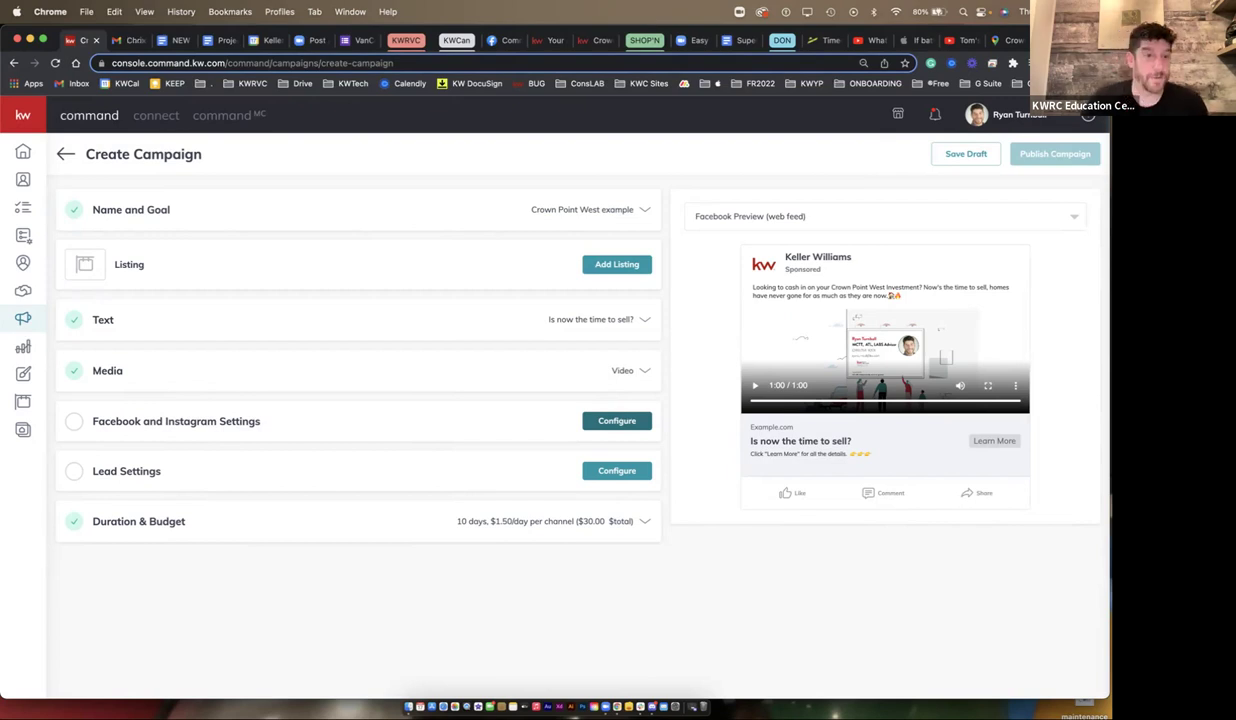
- Set the Facebook page to Command Your Business, keeping Facebook Lead Generation Form as destination
left_click(617, 420)
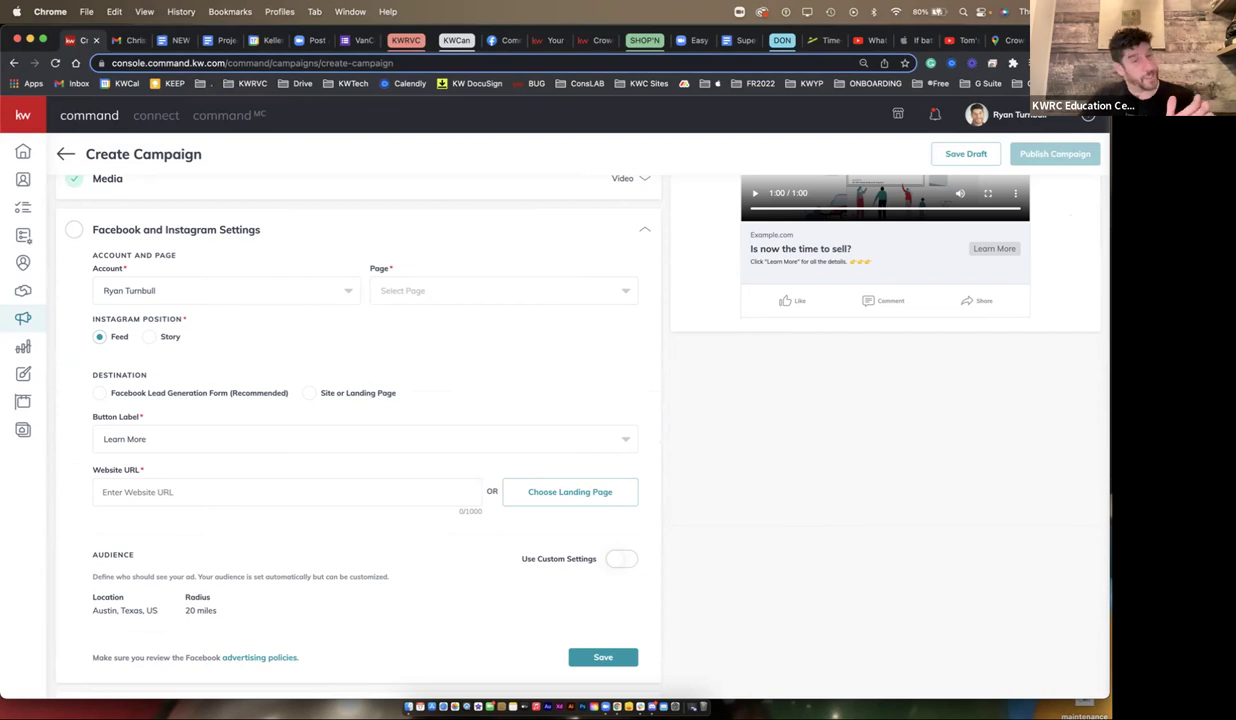
key("space")
left_click(394, 318)
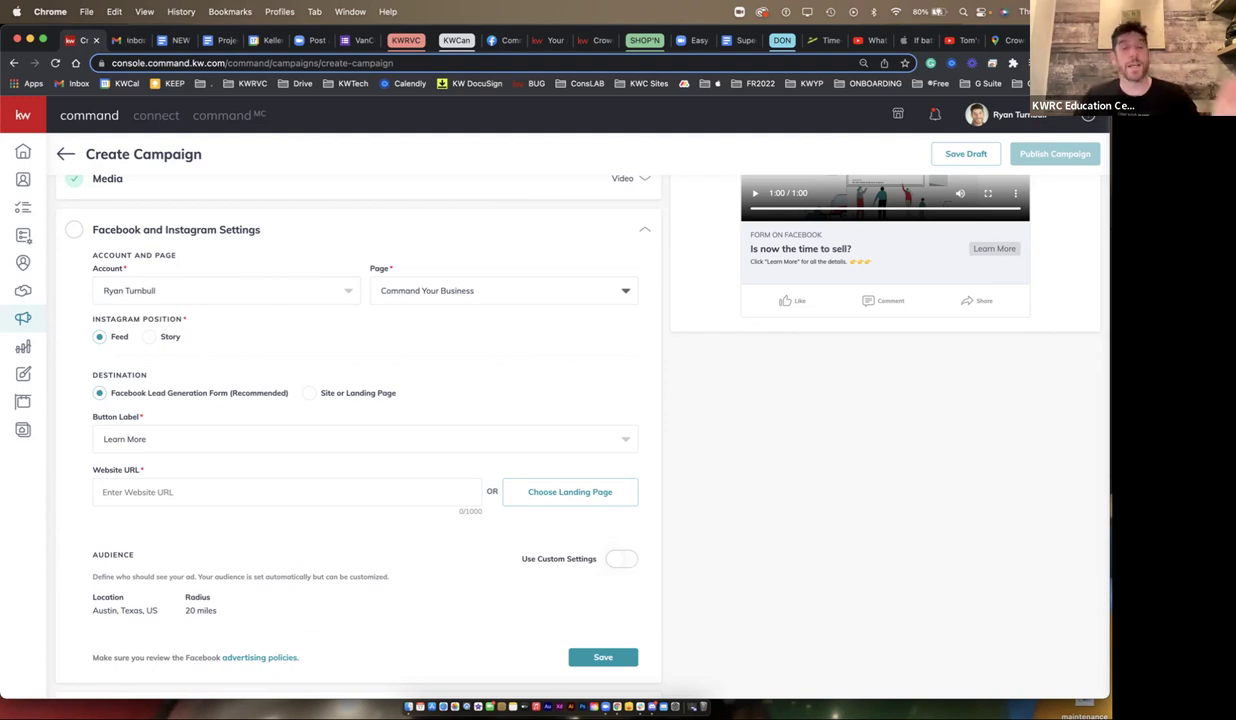
left_click_drag(290, 393, 108, 393)
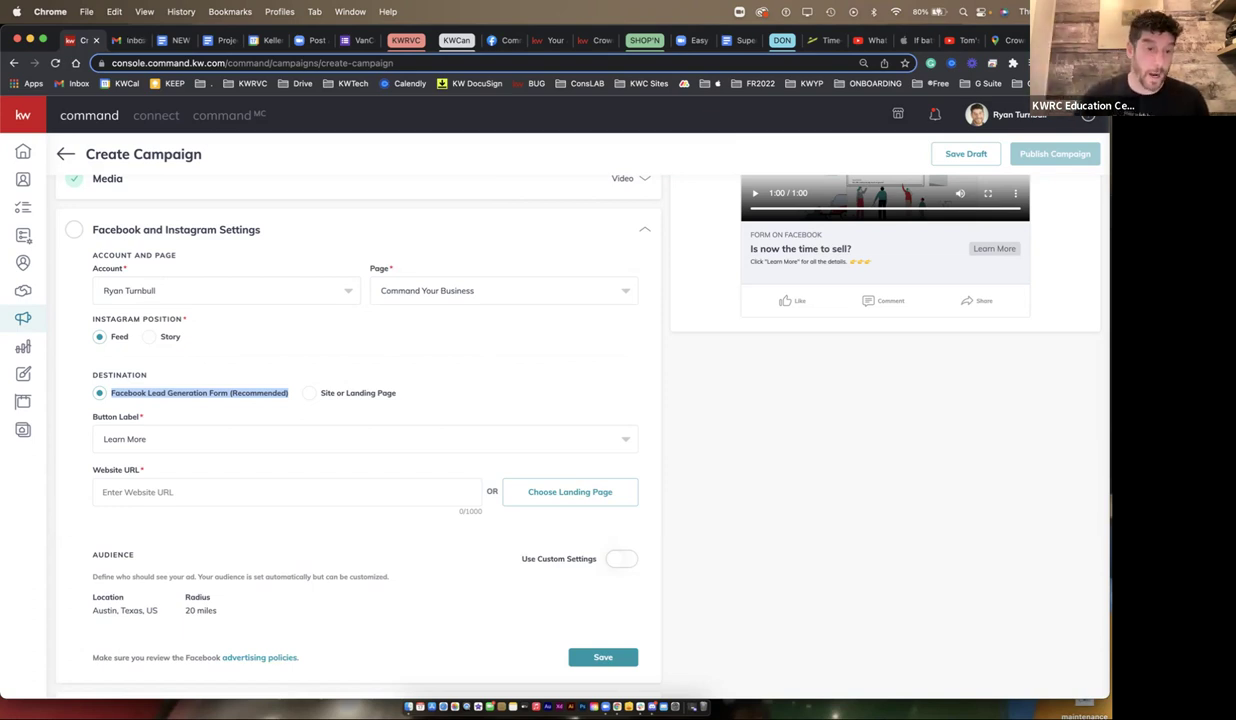
left_click_drag(93, 470, 139, 470)
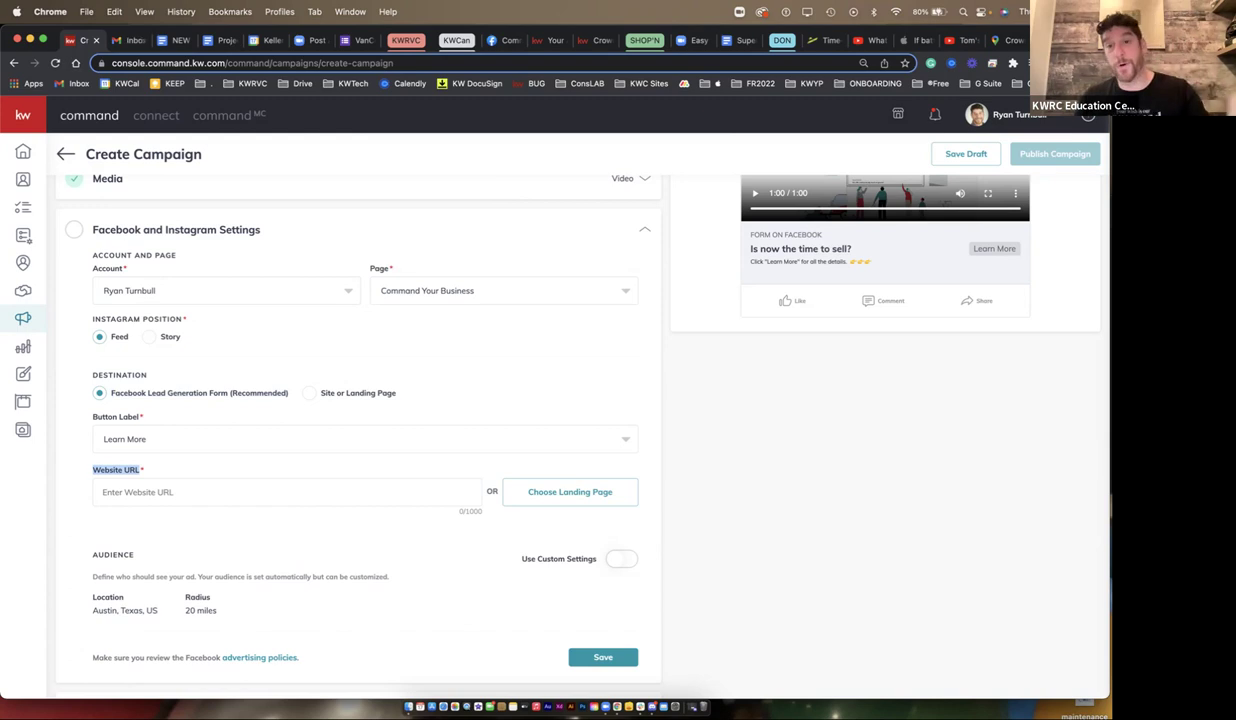
left_click(934, 114)
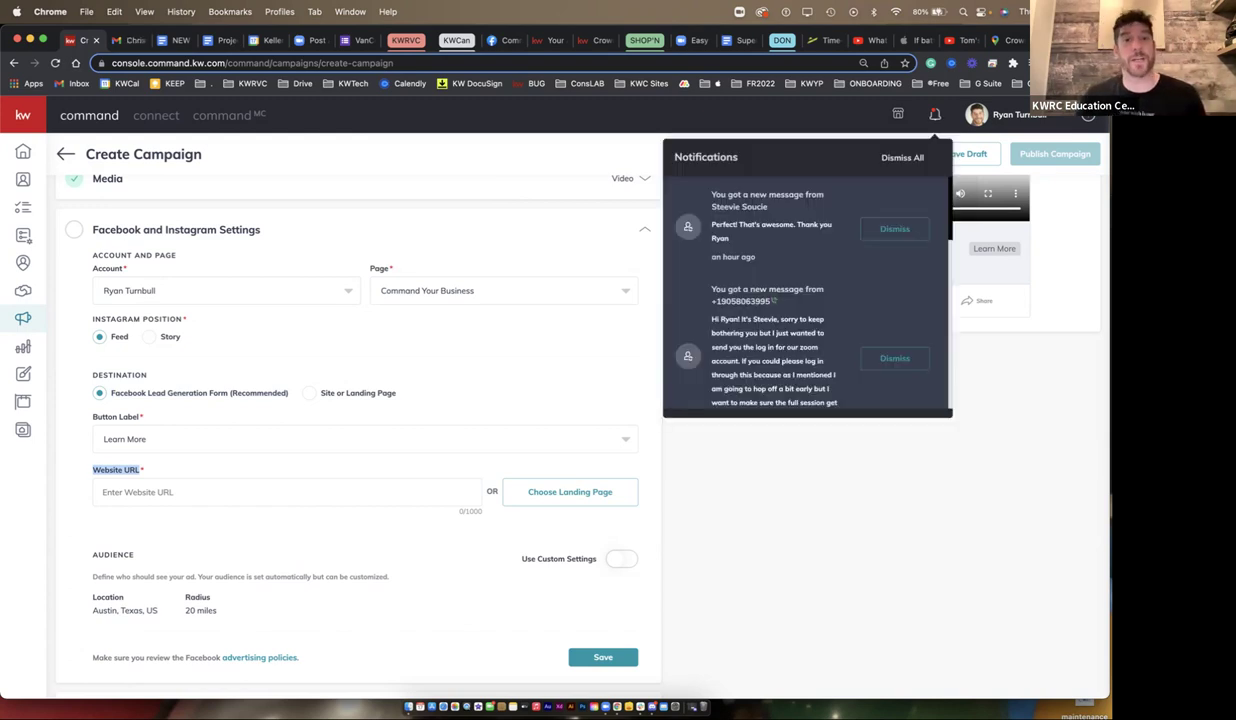
key("Escape")
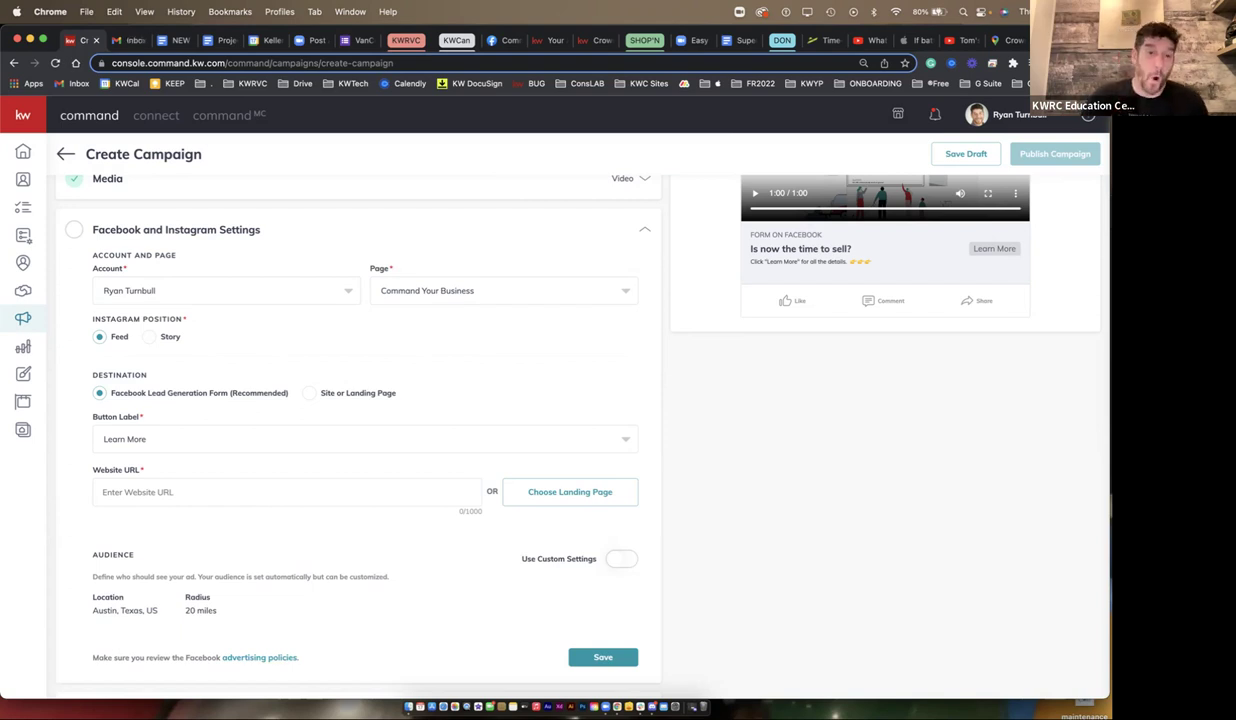
left_click_drag(396, 392, 312, 392)
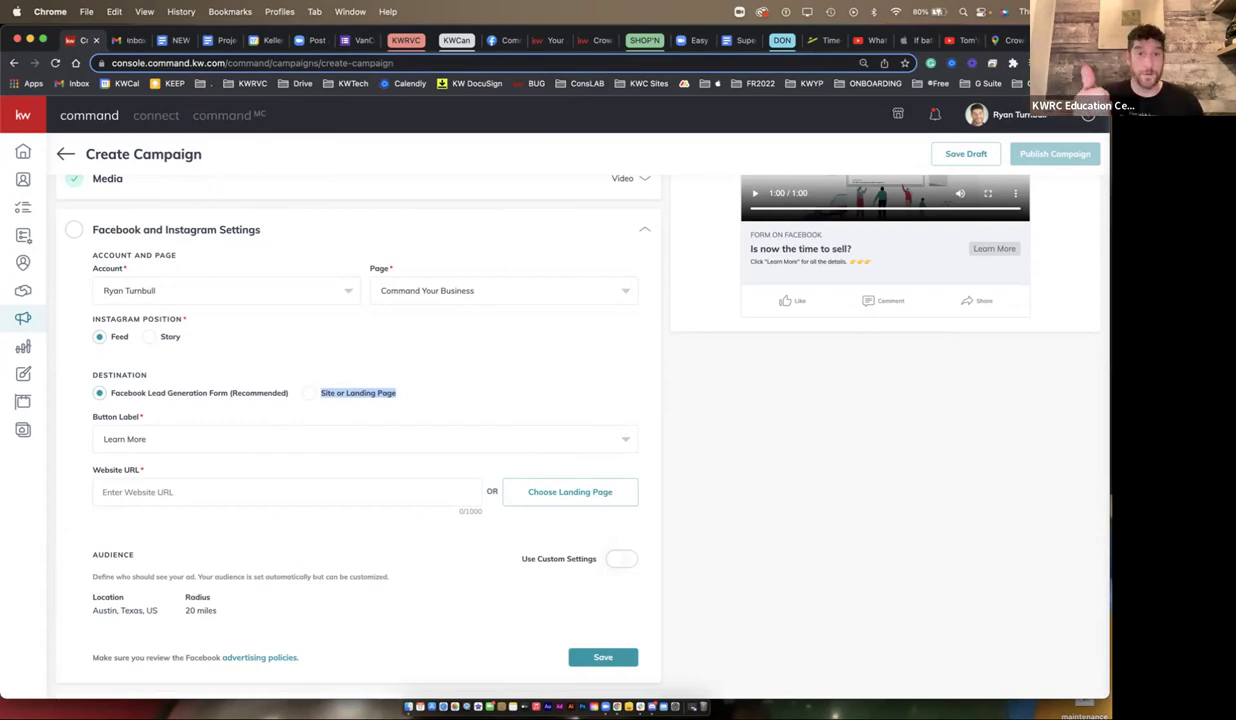
left_click_drag(289, 393, 109, 393)
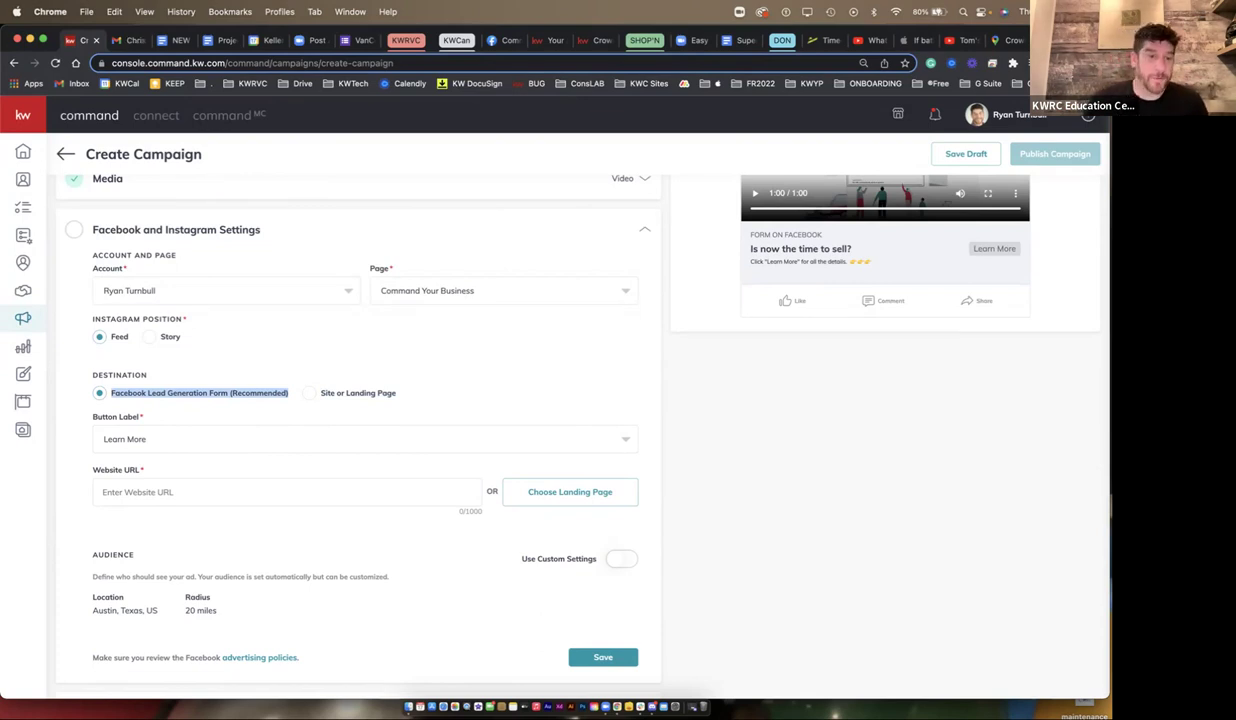
left_click(360, 439)
left_click(125, 476)
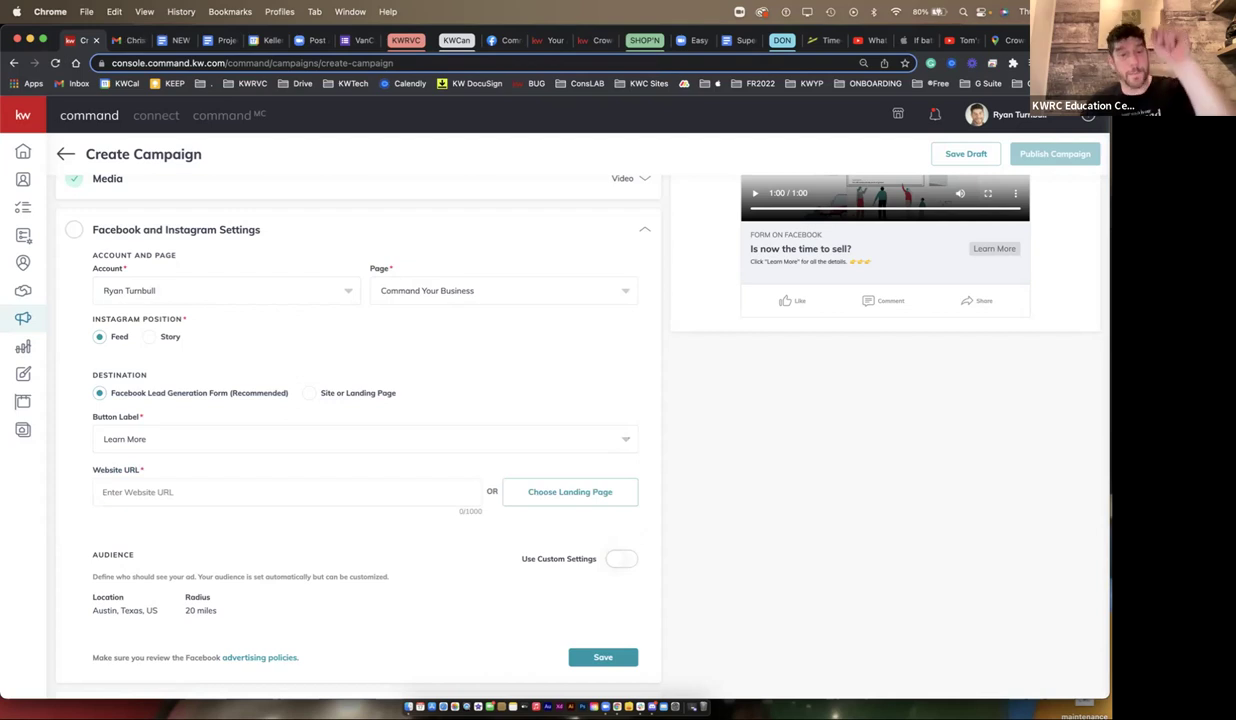
left_click_drag(295, 393, 108, 393)
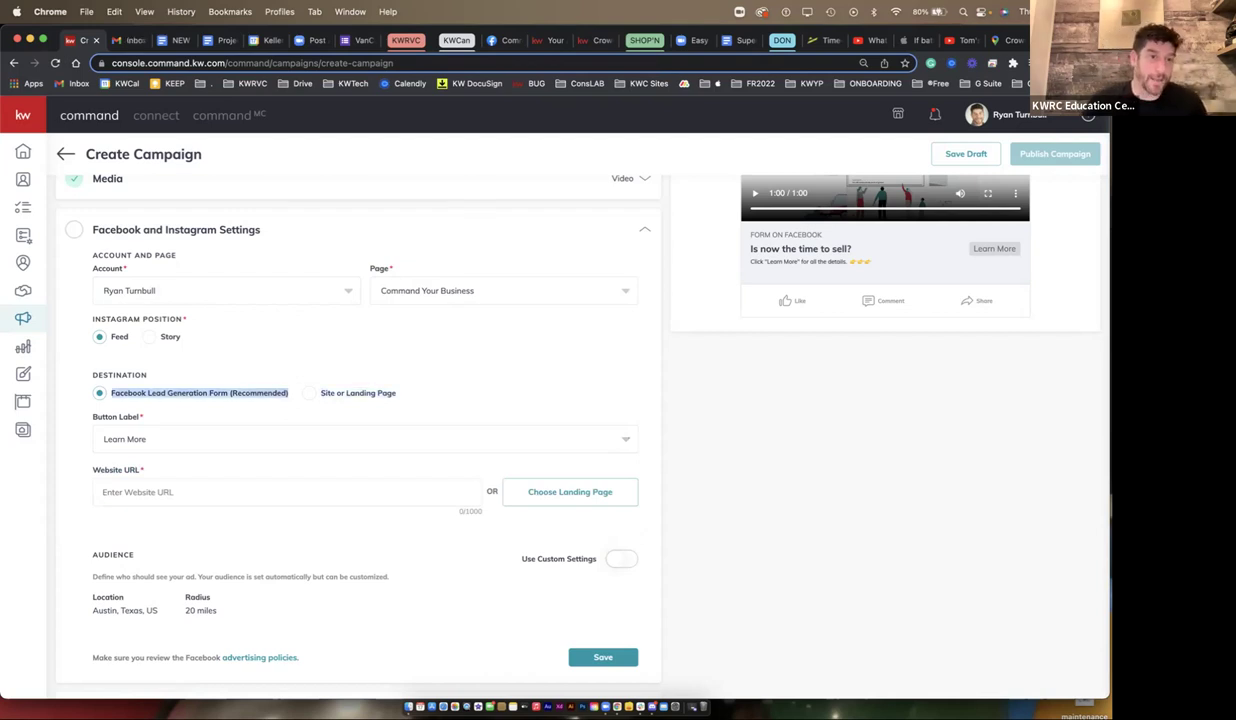
- Expand the Text section and highlight the main copy's opening sentence for review
scroll(580, 420, "up", 3)
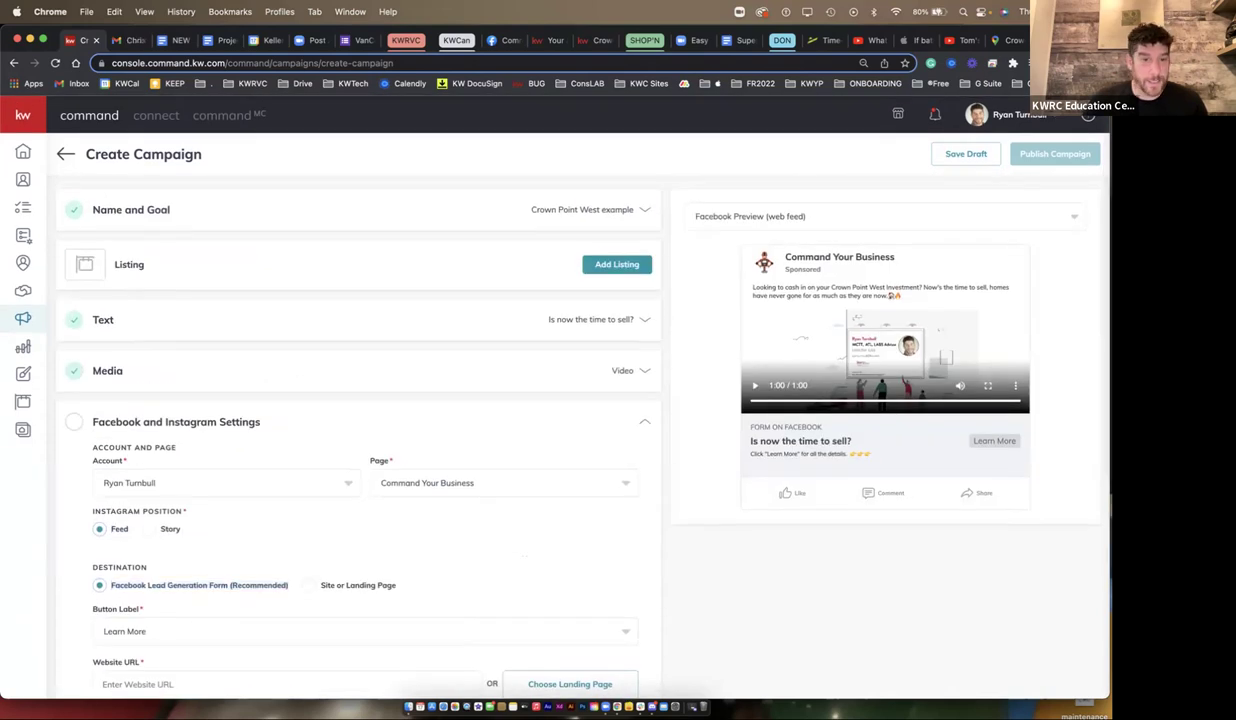
left_click(360, 319)
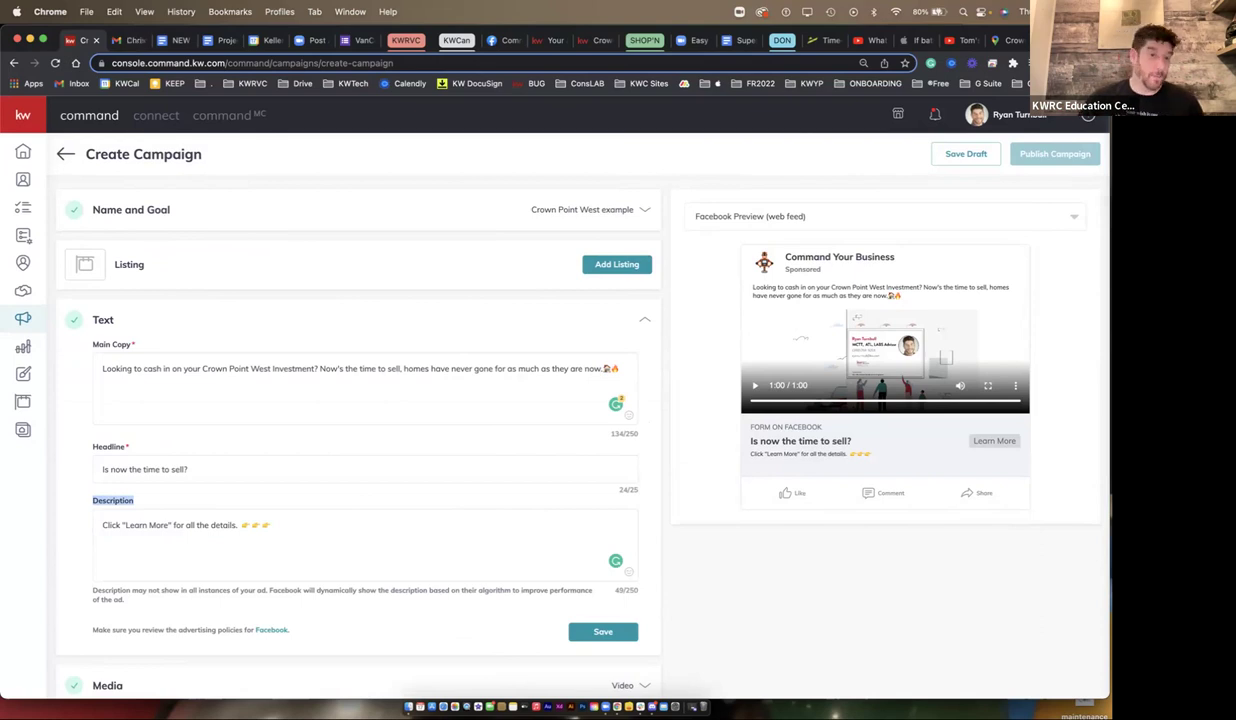
left_click_drag(102, 368, 403, 368)
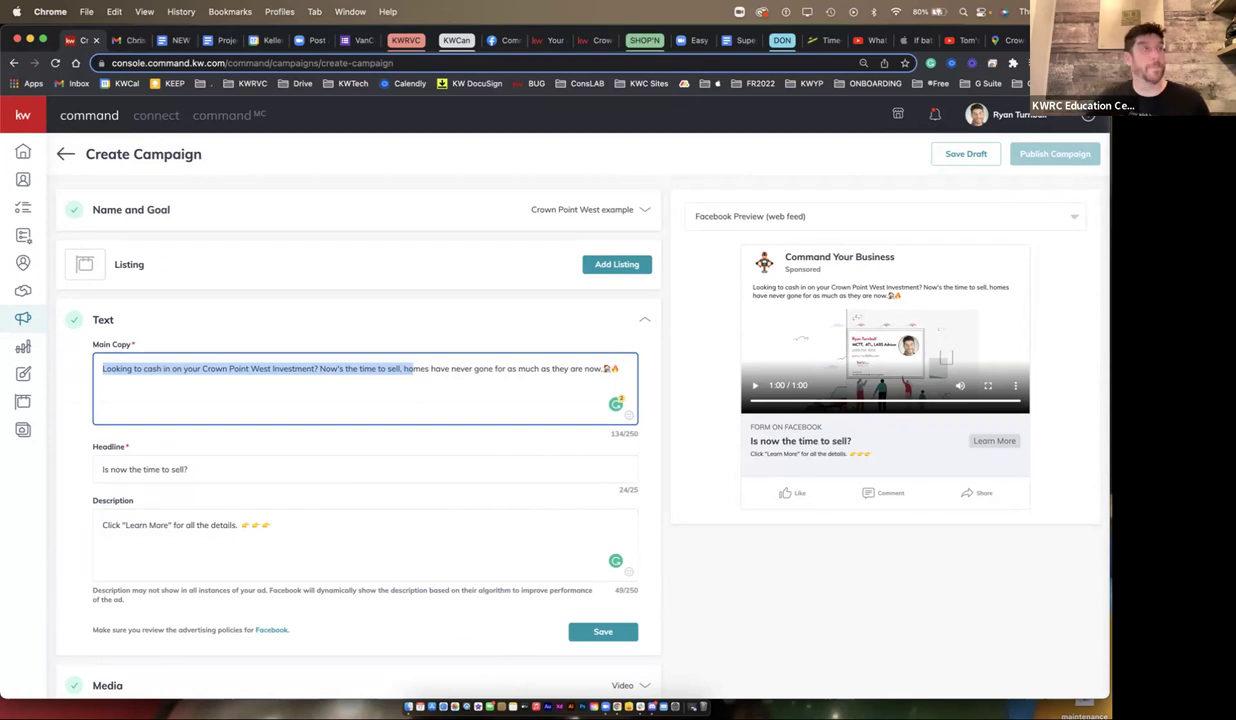
scroll(603, 420, "down", 3)
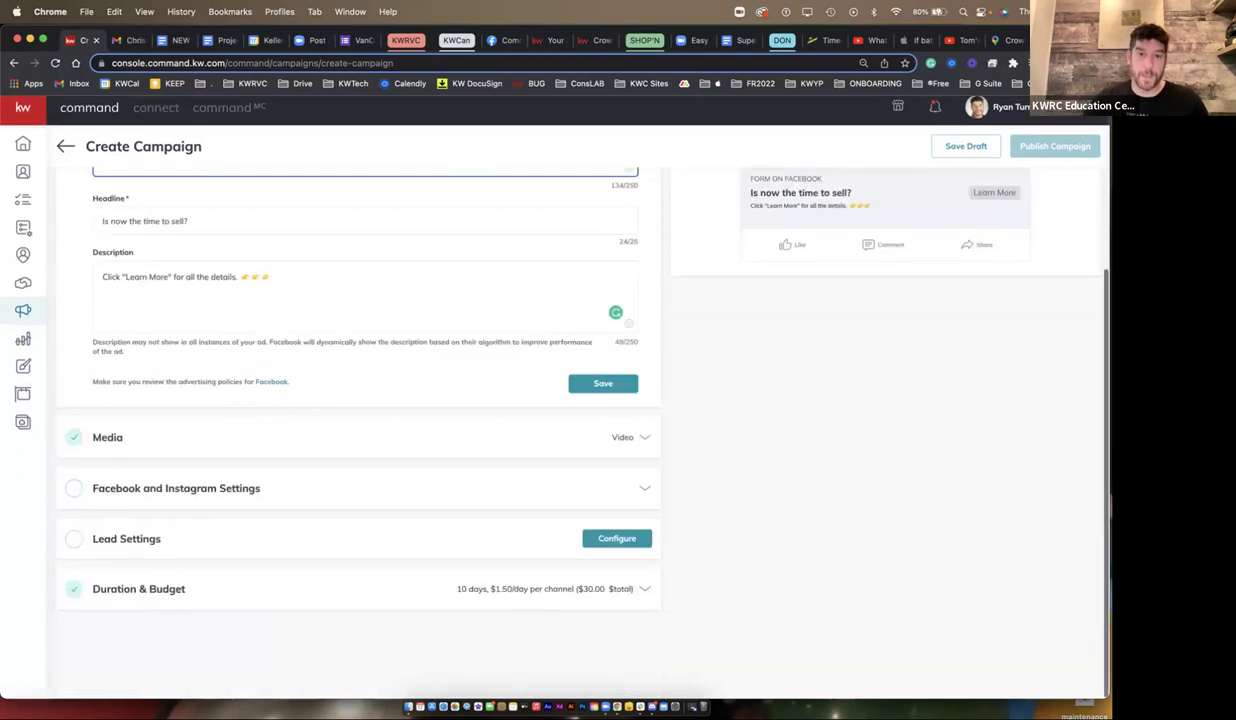
left_click(602, 386)
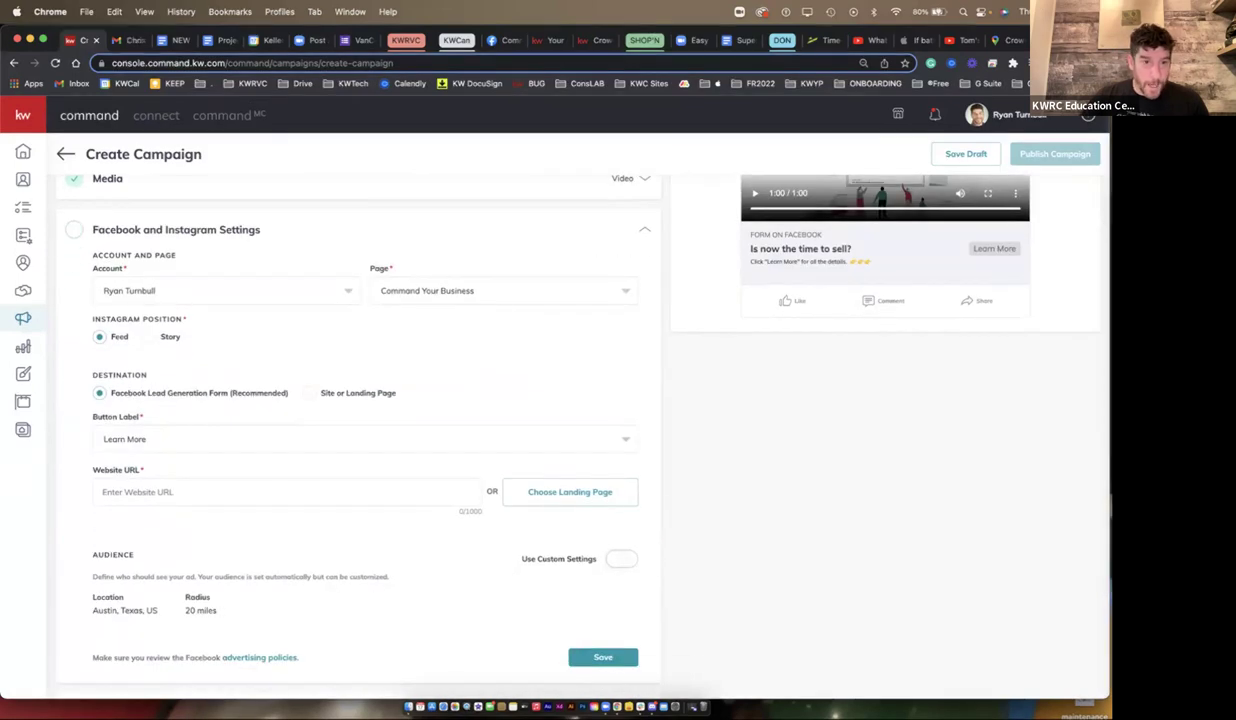
- Compare button labels for both destinations, keep the lead form with Learn More, then view Crown Point West
left_click(309, 393)
left_click(360, 439)
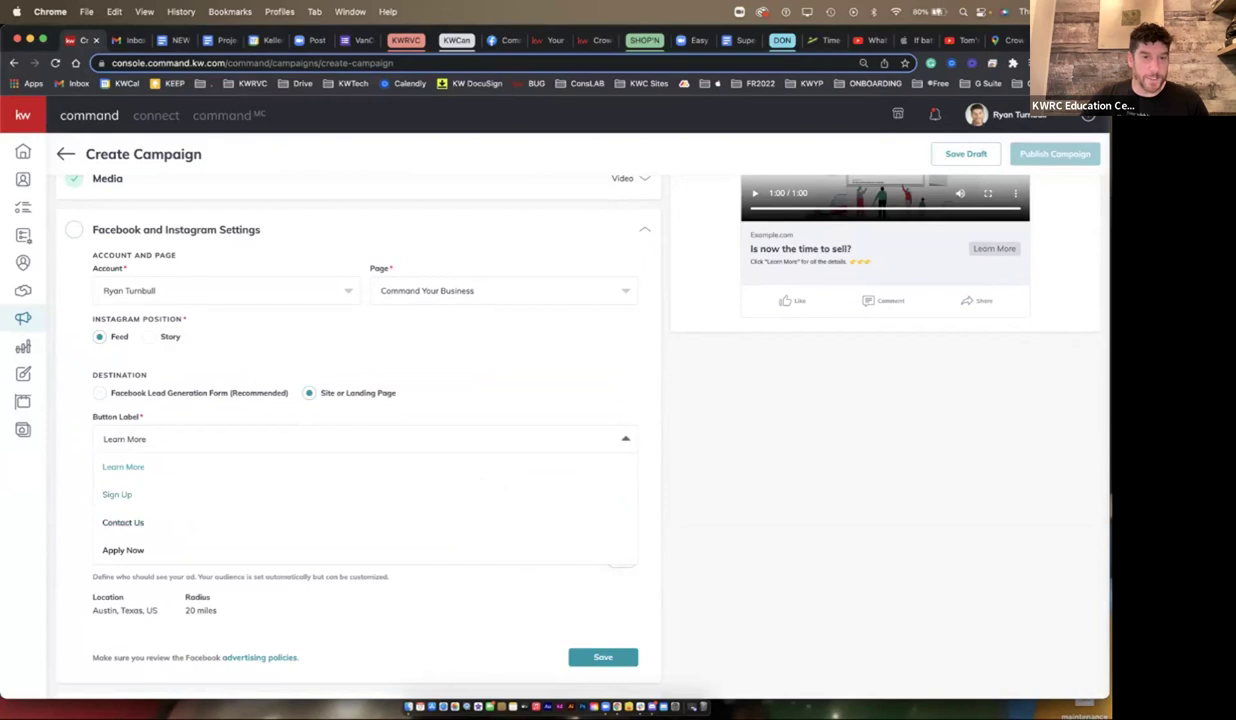
key("Escape")
left_click(99, 393)
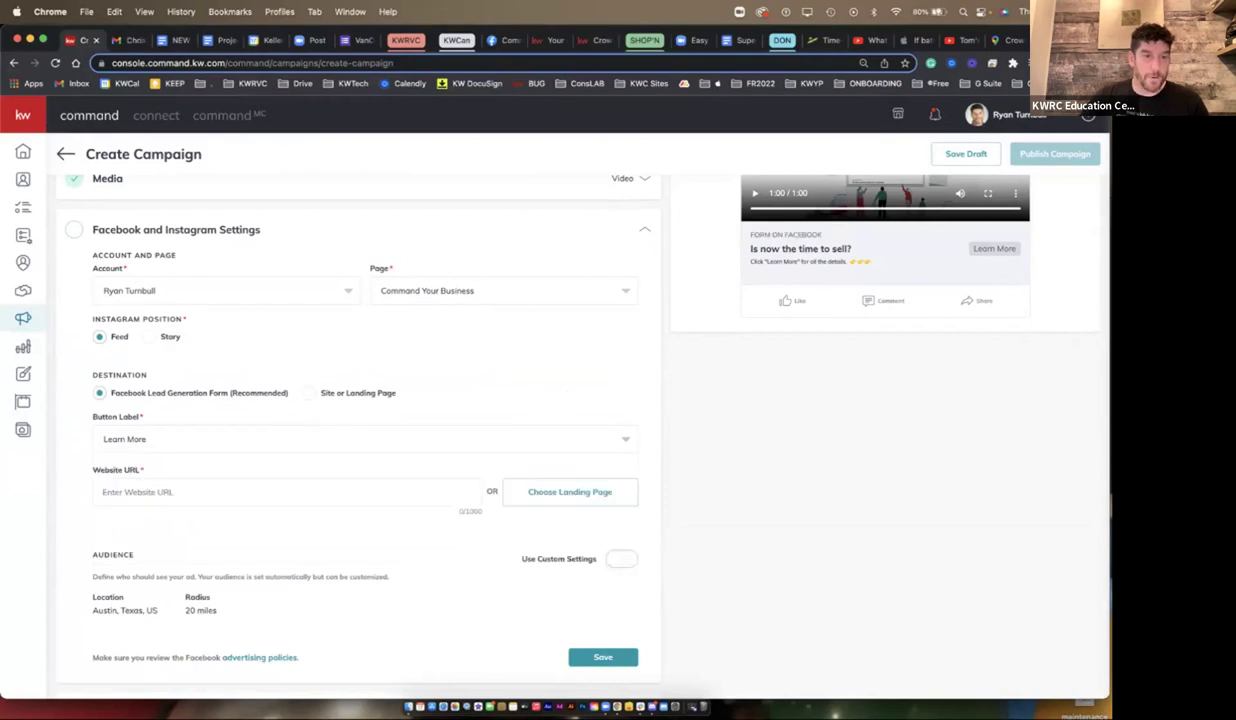
left_click(360, 439)
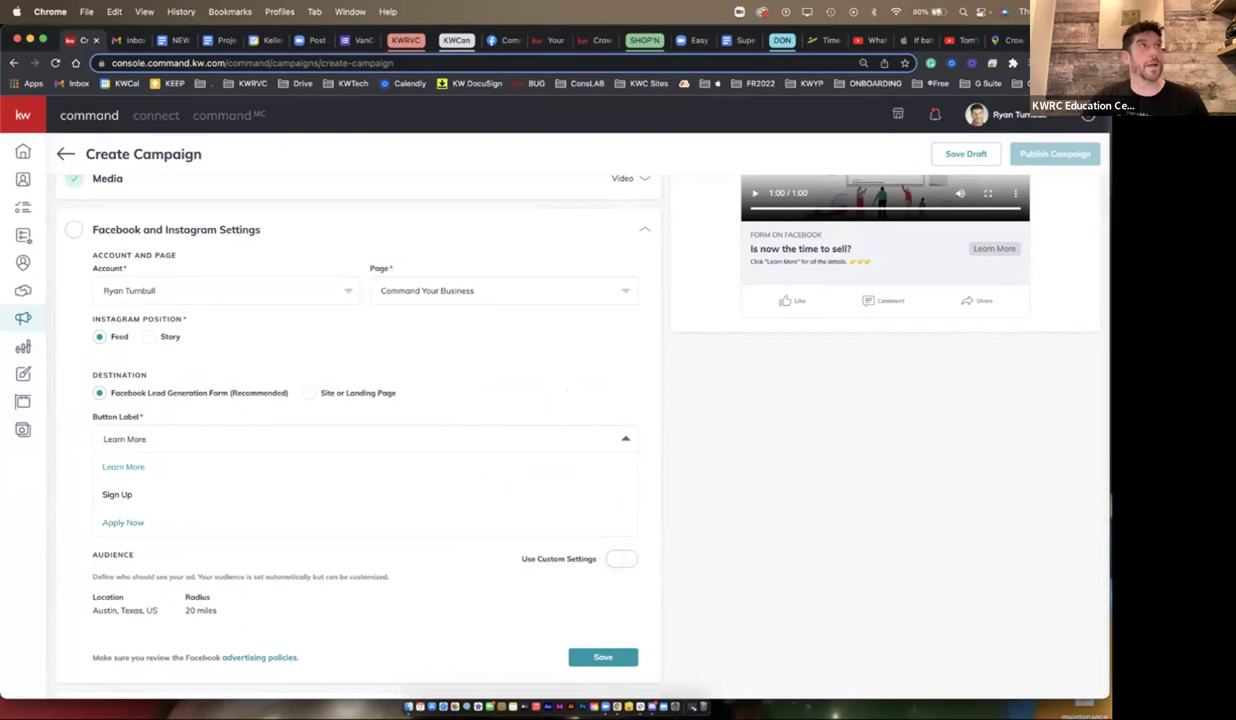
key("Escape")
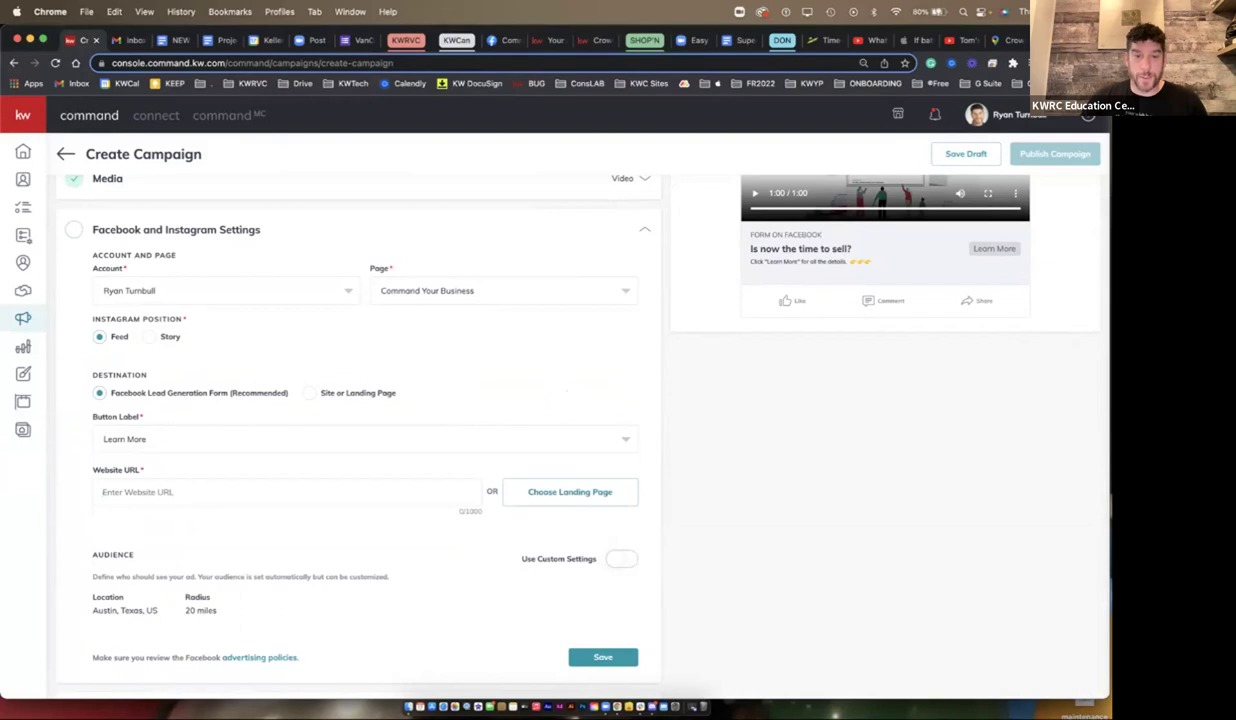
left_click(590, 40)
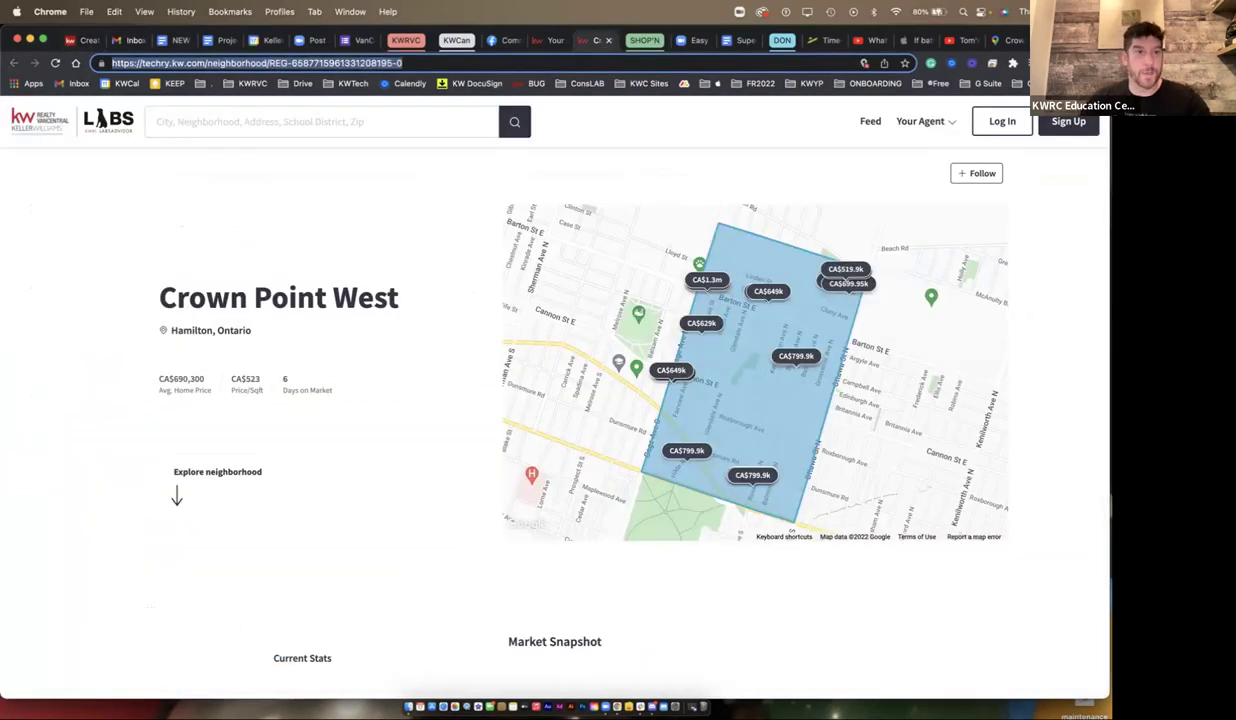
left_click(88, 40)
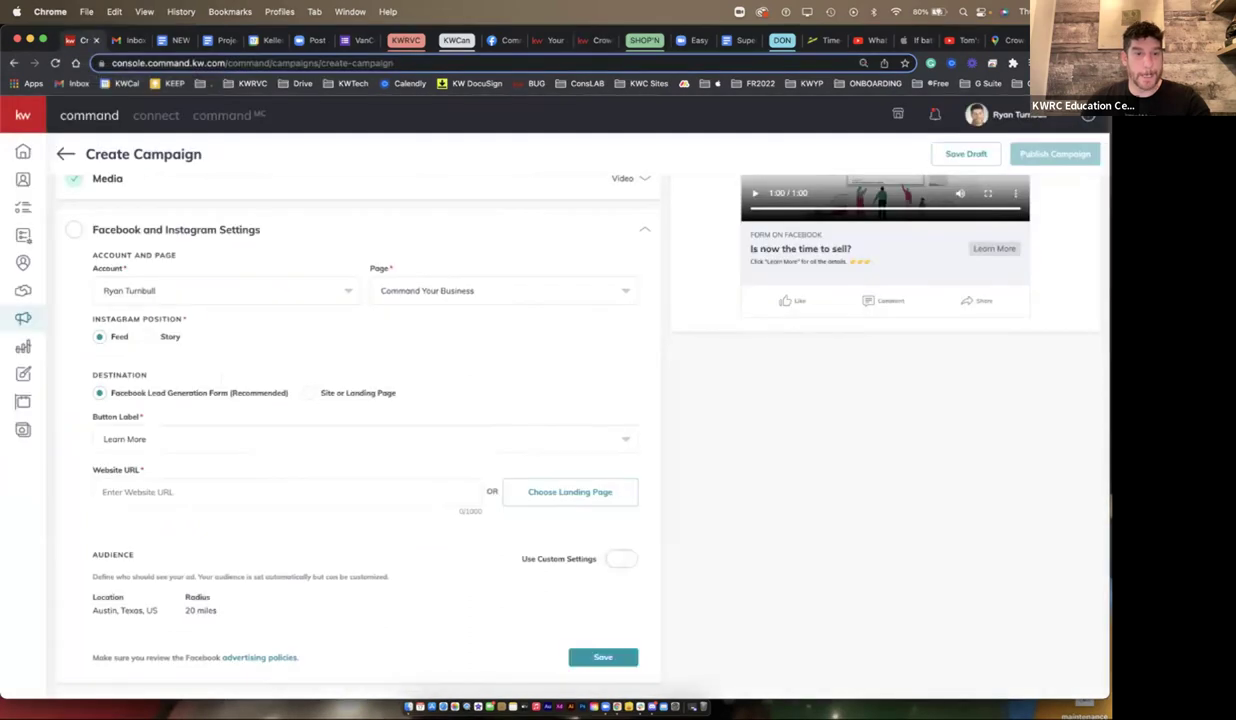
left_click(129, 491)
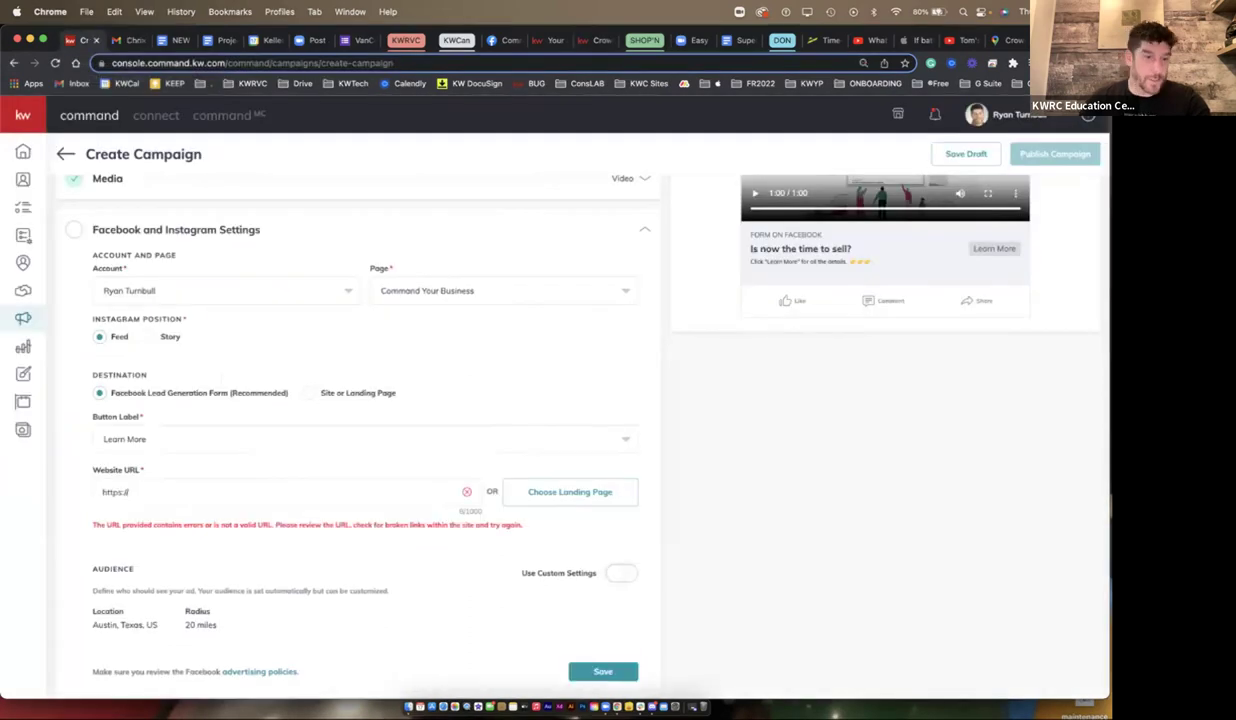
left_click_drag(128, 491, 100, 491)
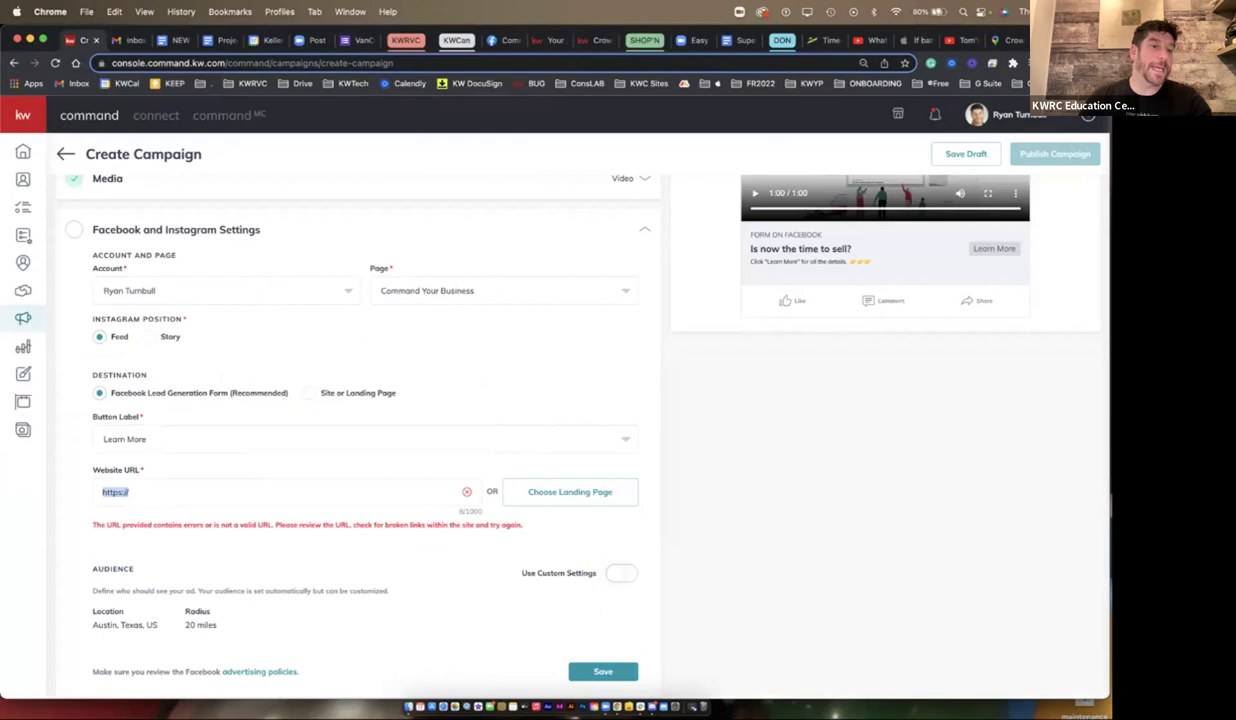
key("super+v")
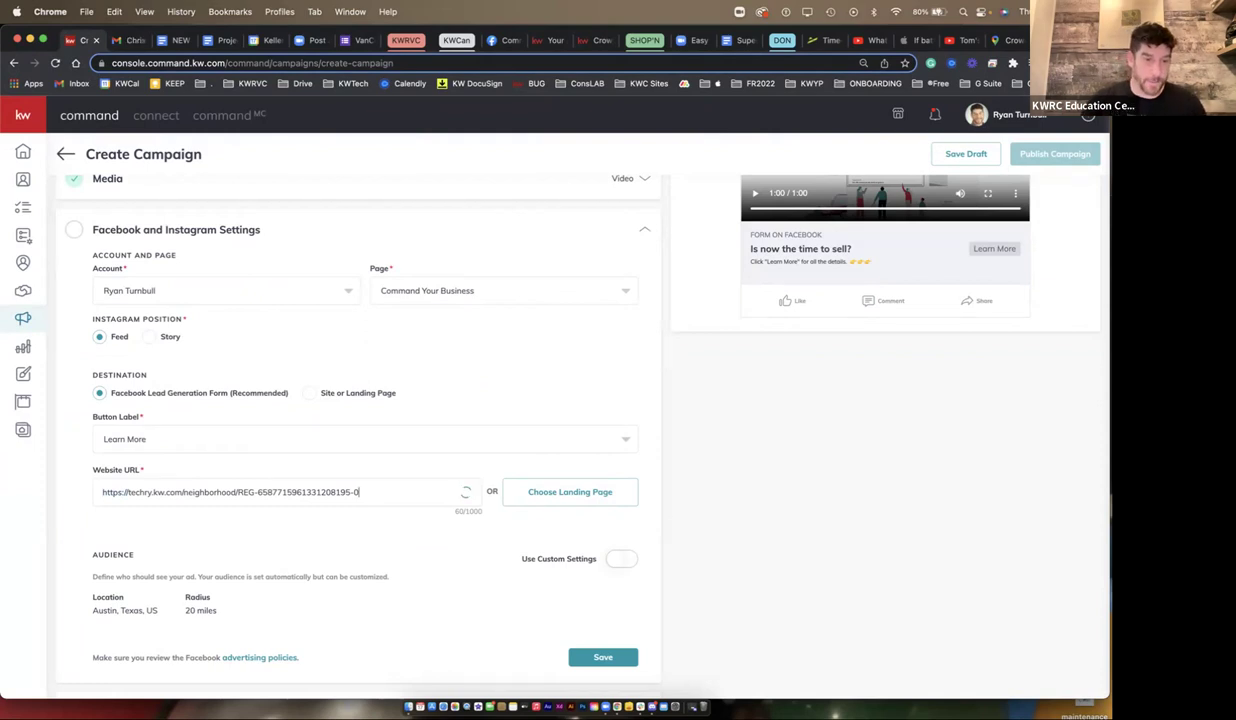
left_click_drag(100, 492, 121, 492)
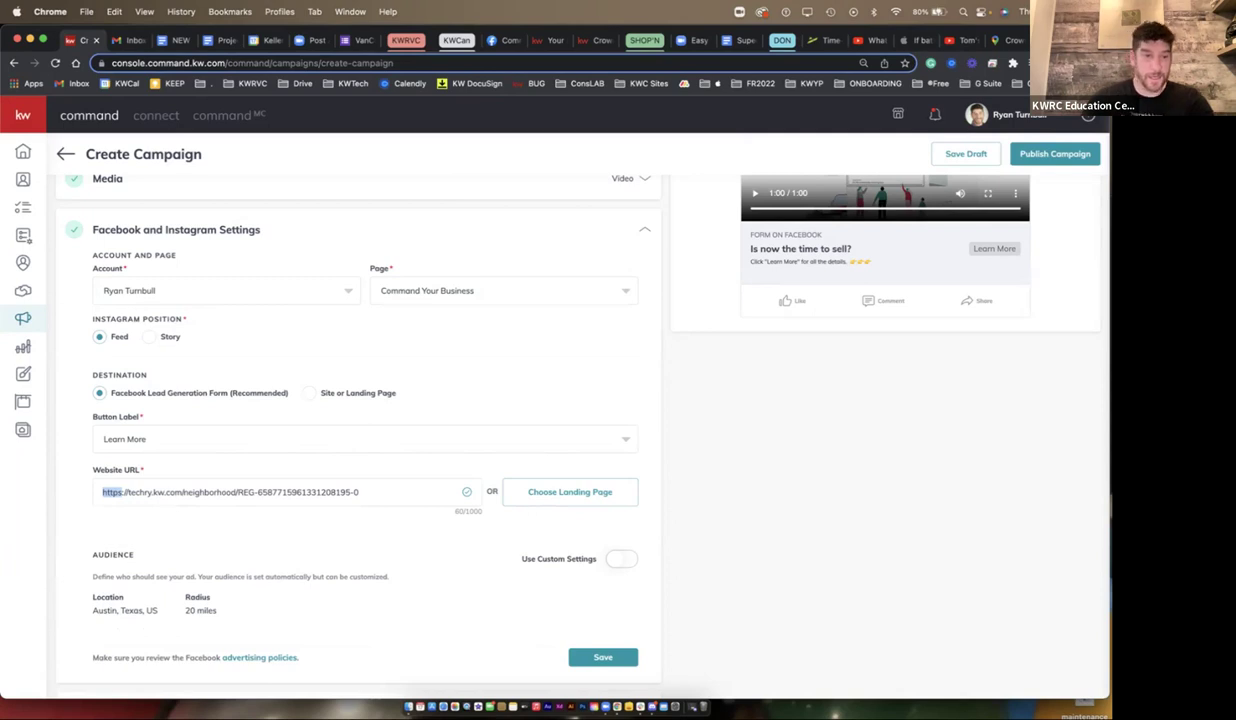
key("super+a")
key("BackSpace")
type("https://")
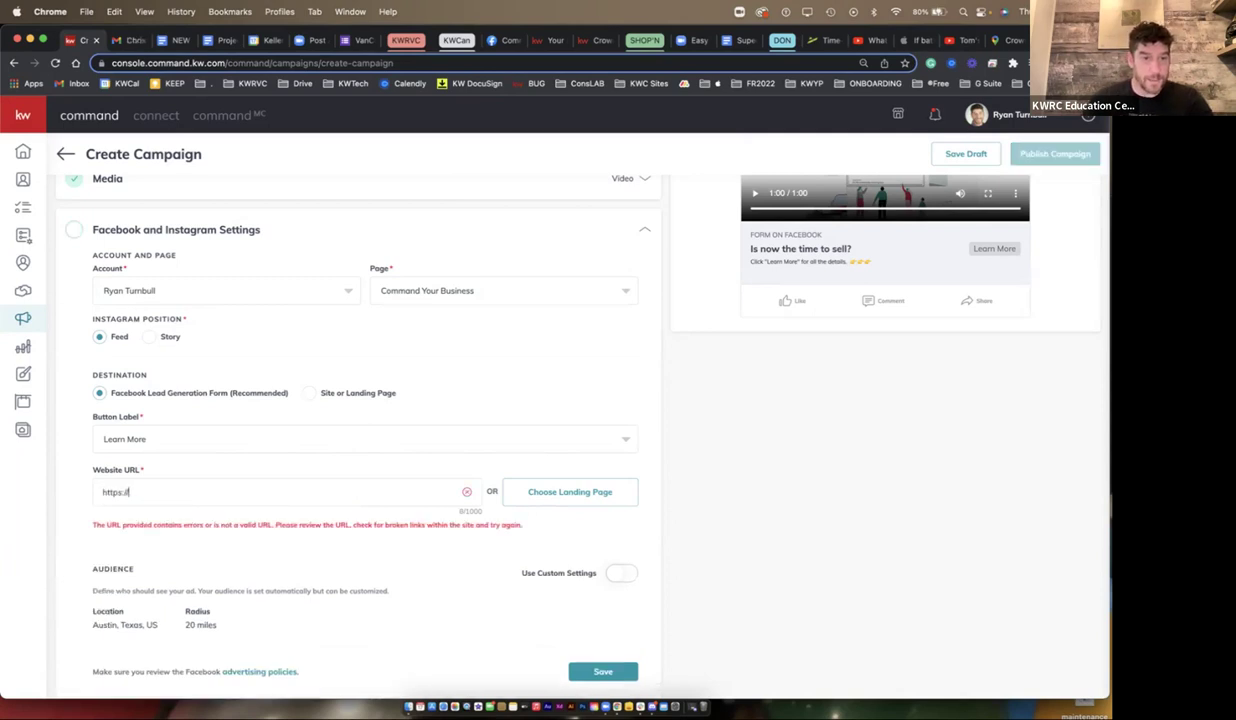
key("super+v")
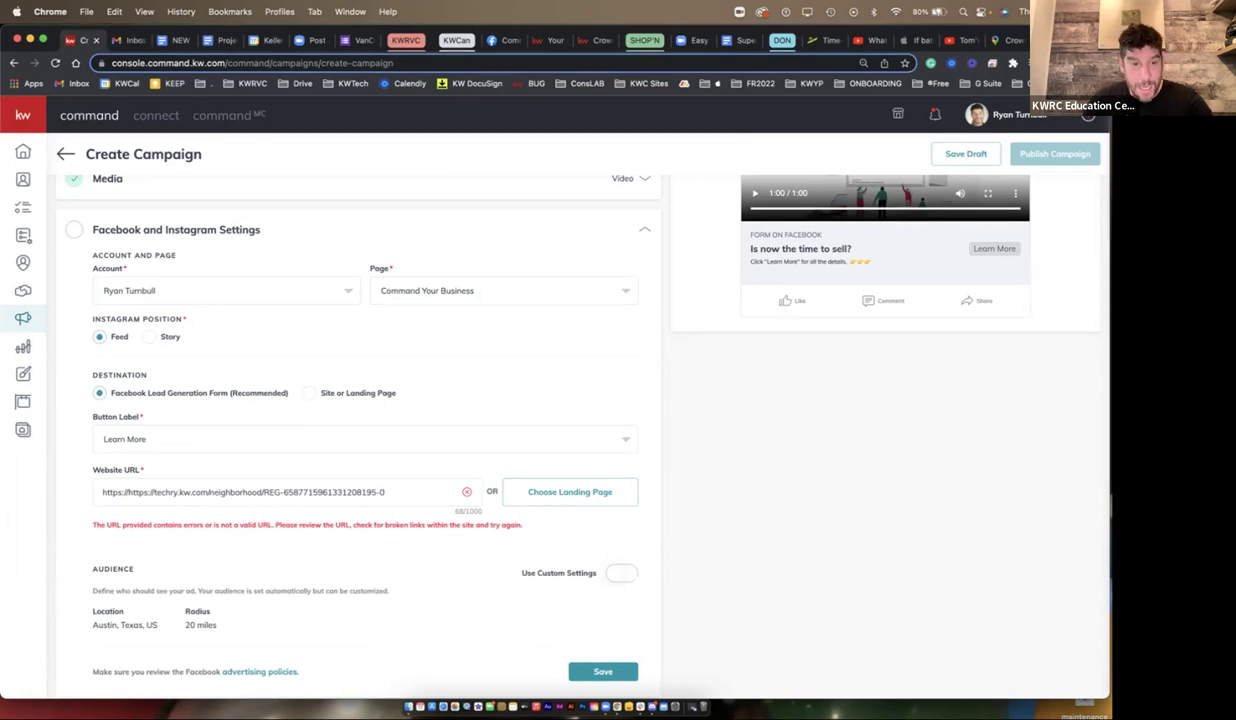
left_click_drag(102, 492, 141, 492)
key("BackSpace")
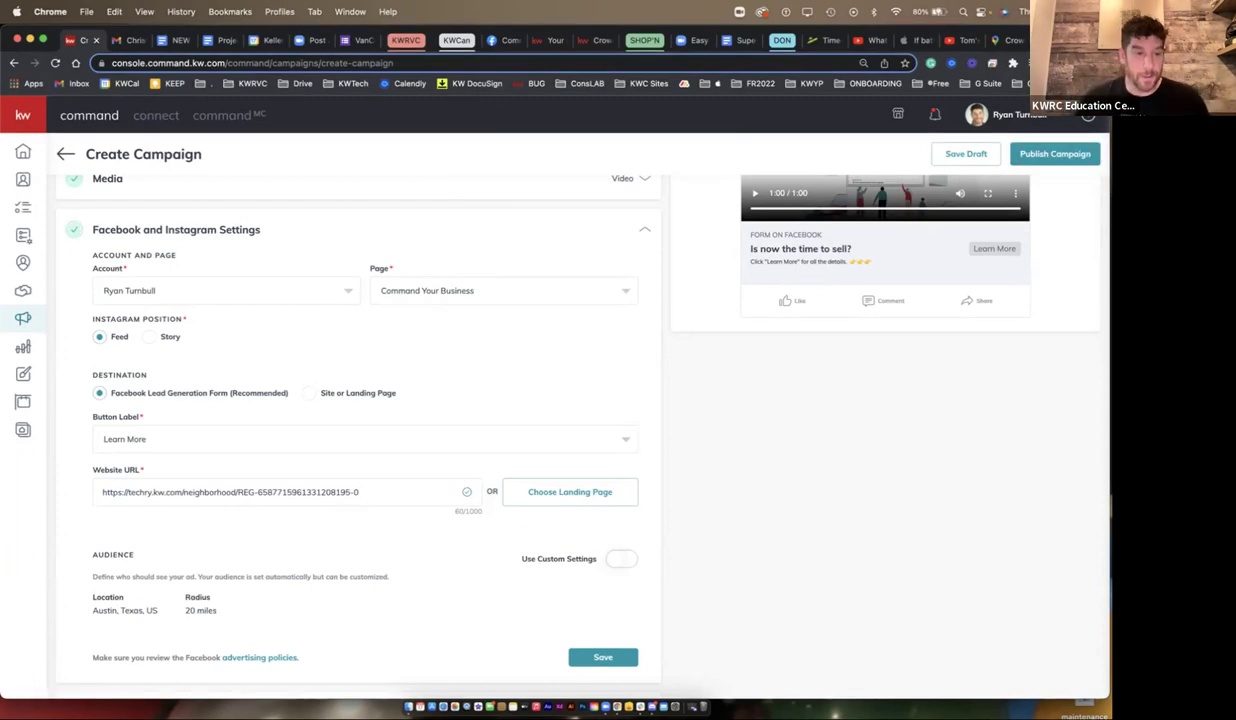
scroll(360, 420, "up", 3)
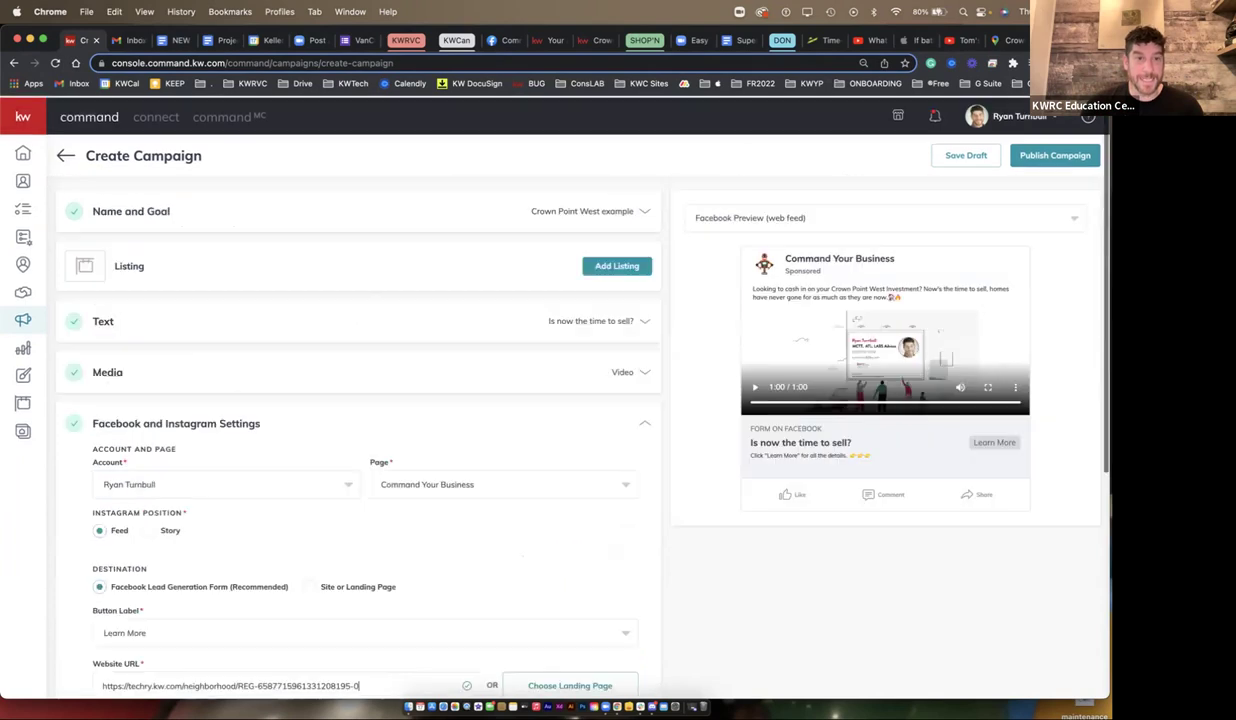
- Turn on custom audience targeting for the campaign
scroll(580, 420, "down", 3)
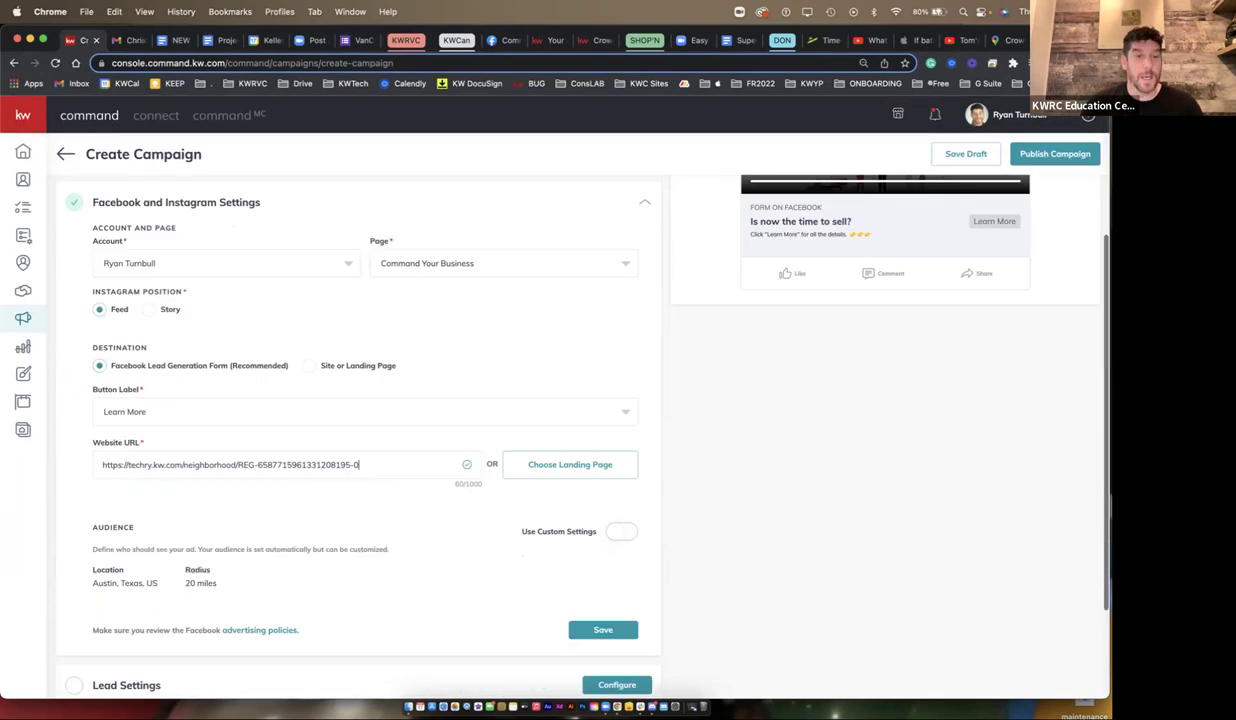
scroll(360, 420, "down", 2)
left_click_drag(217, 446, 92, 408)
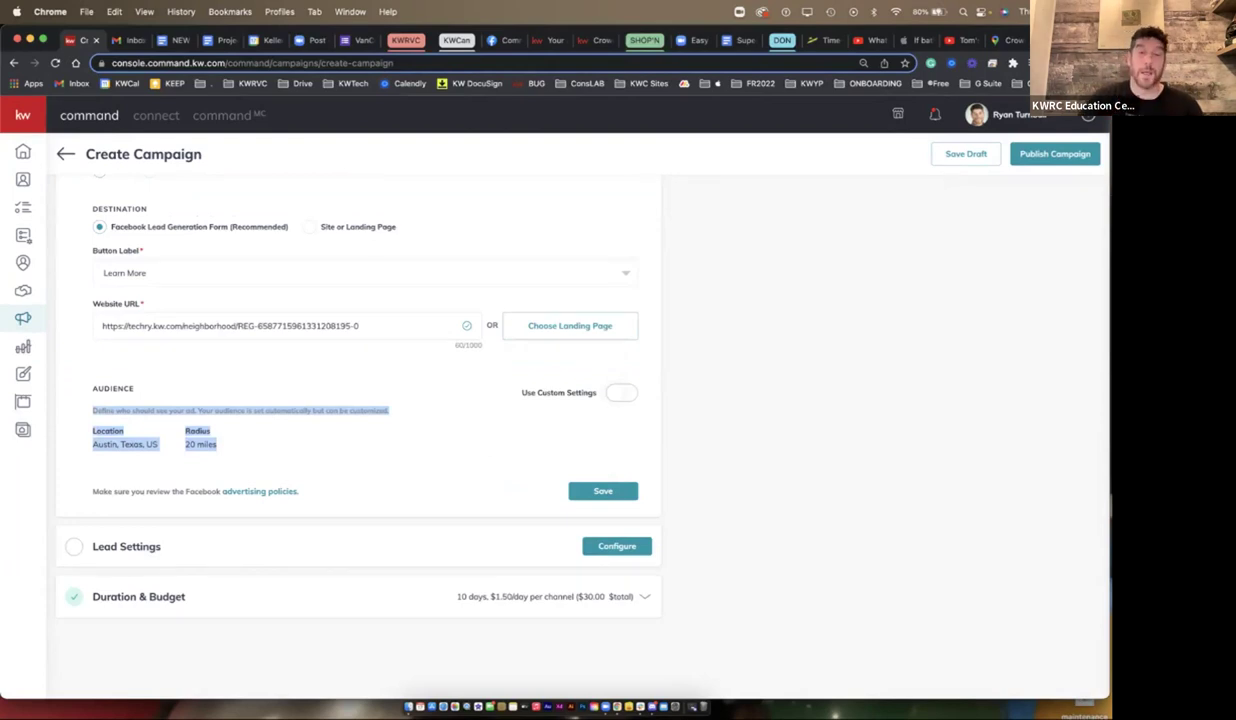
left_click_drag(516, 392, 598, 393)
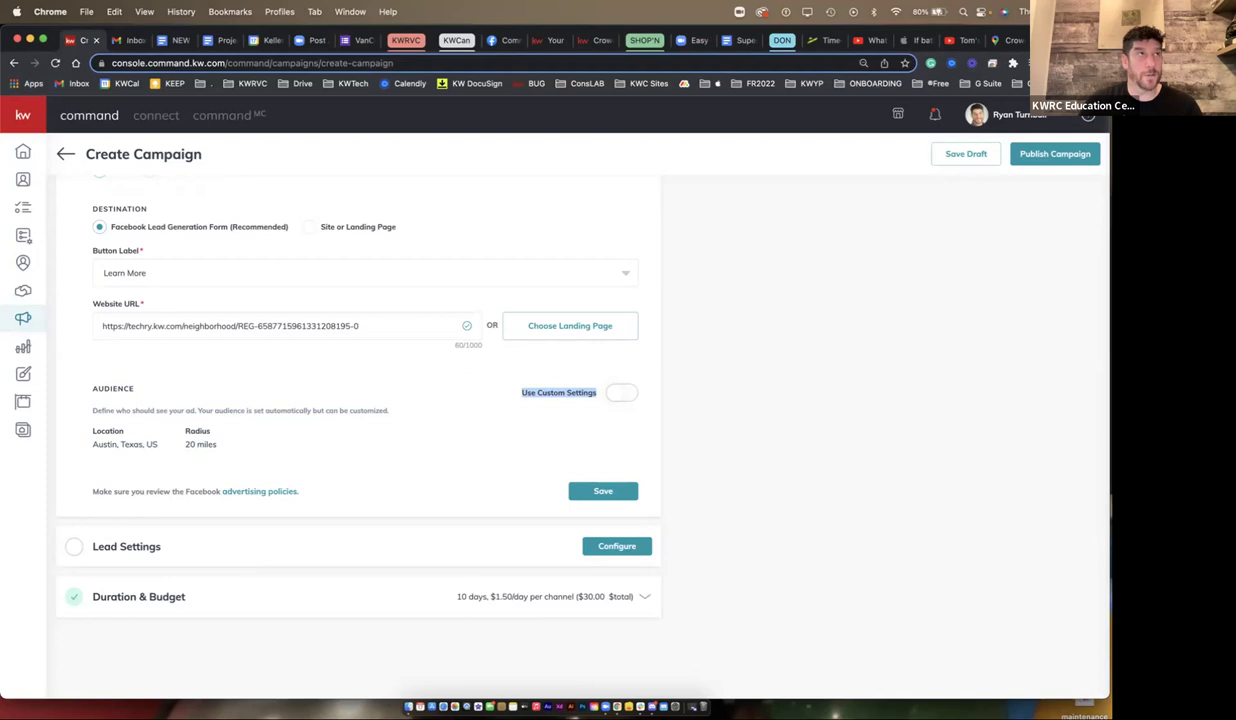
left_click(621, 392)
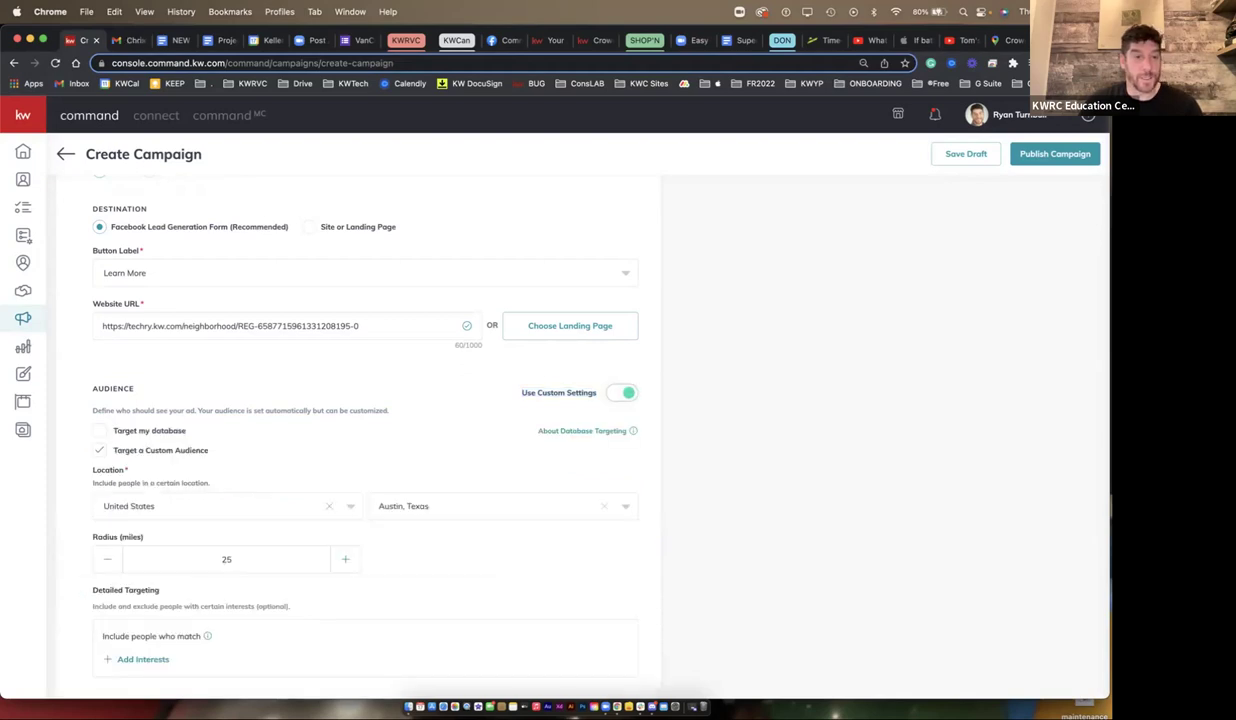
- Replace the United States location with Canada, then target Hamilton, Ontario
left_click(328, 506)
type("canada")
key("Return")
type("Hamilton, on")
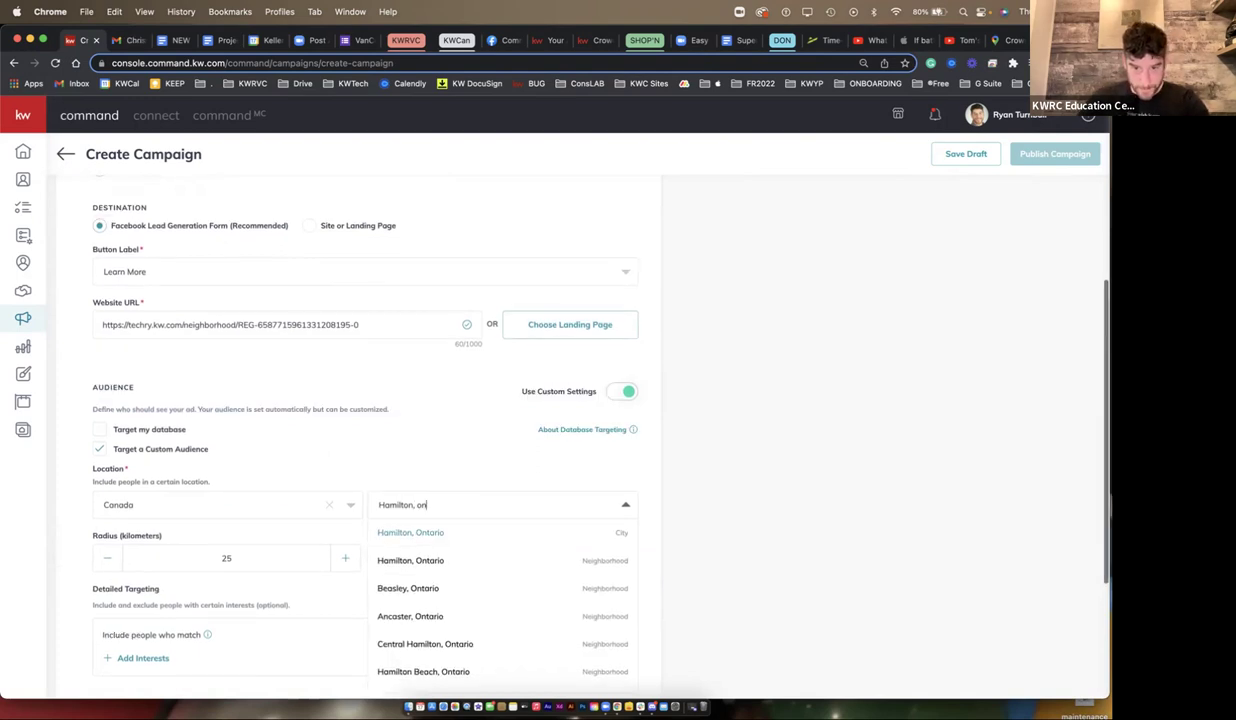
key("Return")
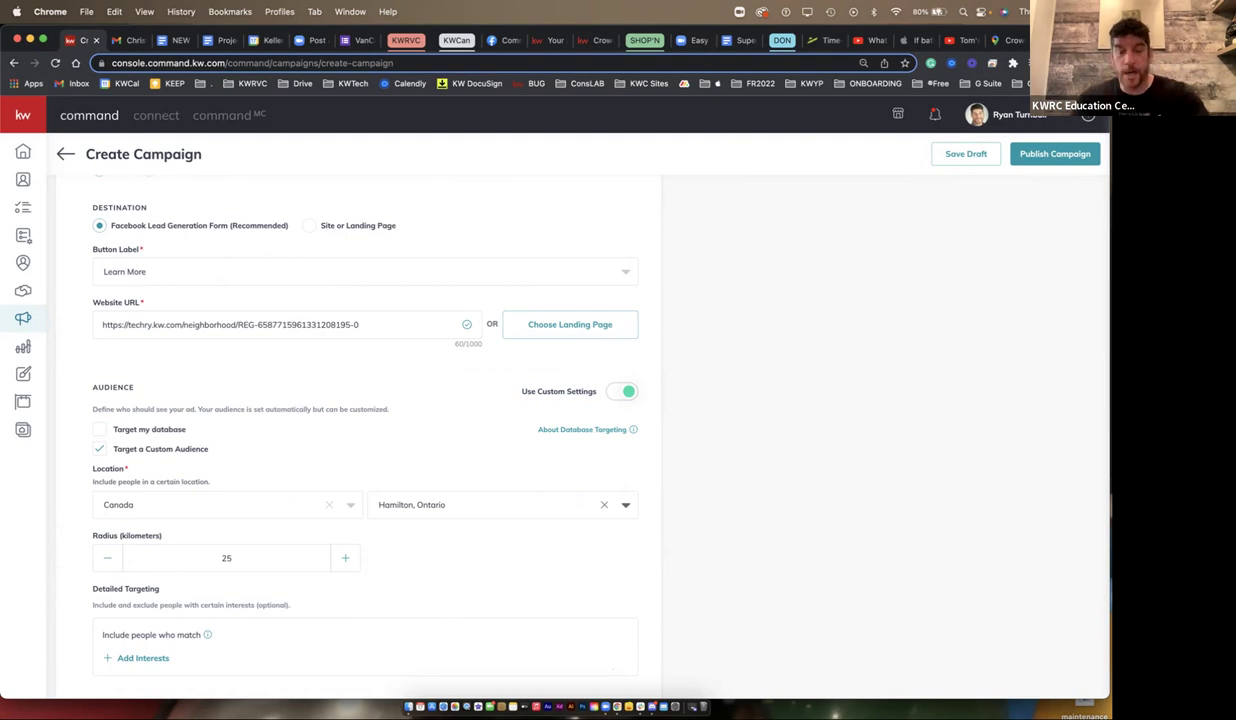
key("super+t")
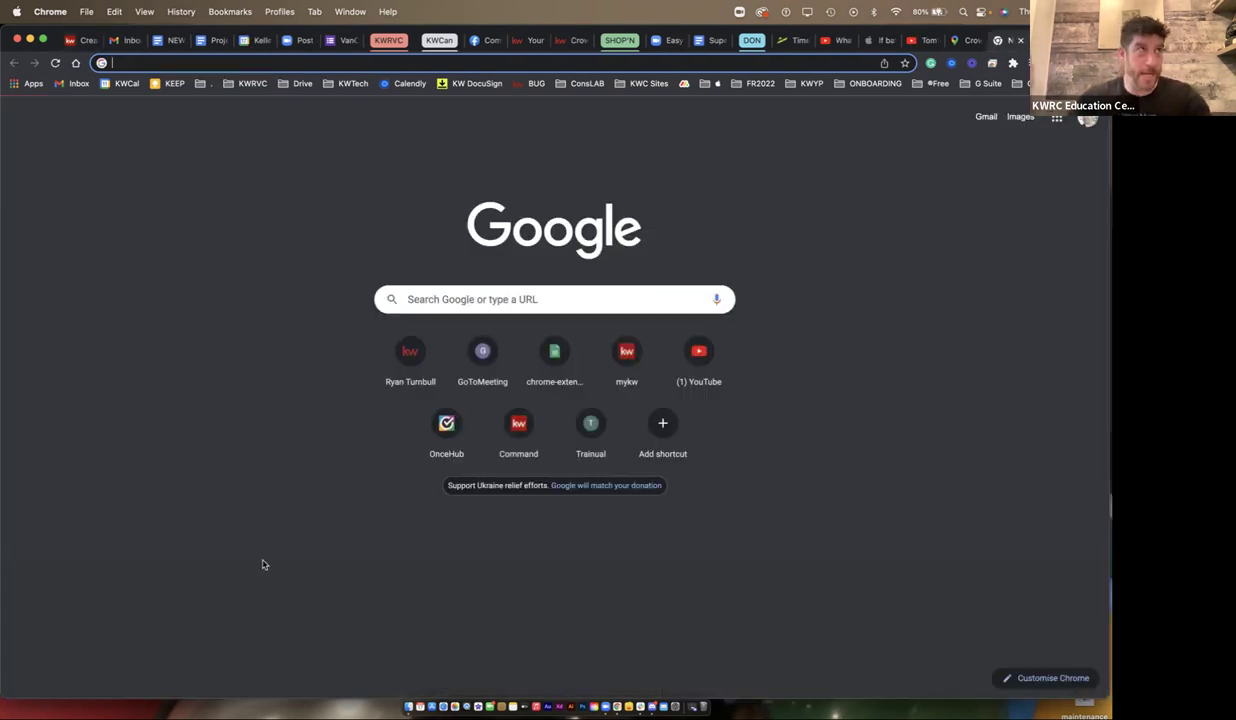
- Search 'toronto' and view it in Google Maps, zooming to span Toronto to Hamilton
type("toronto")
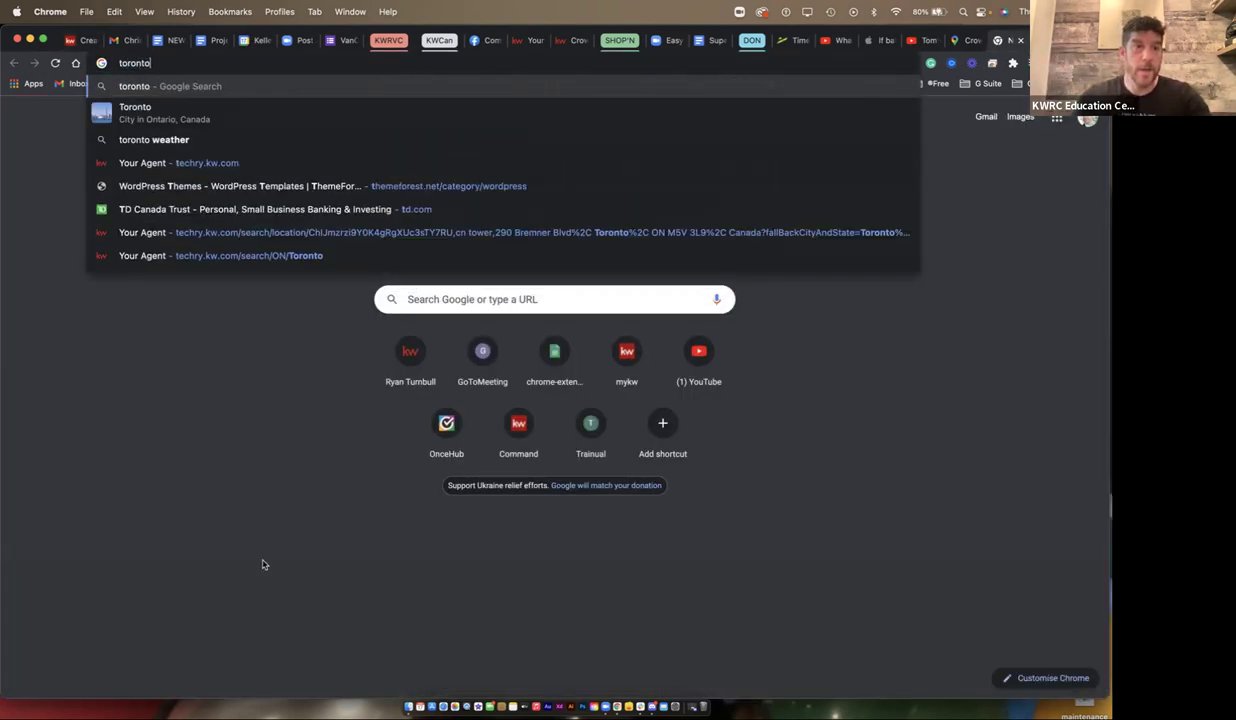
key("Return")
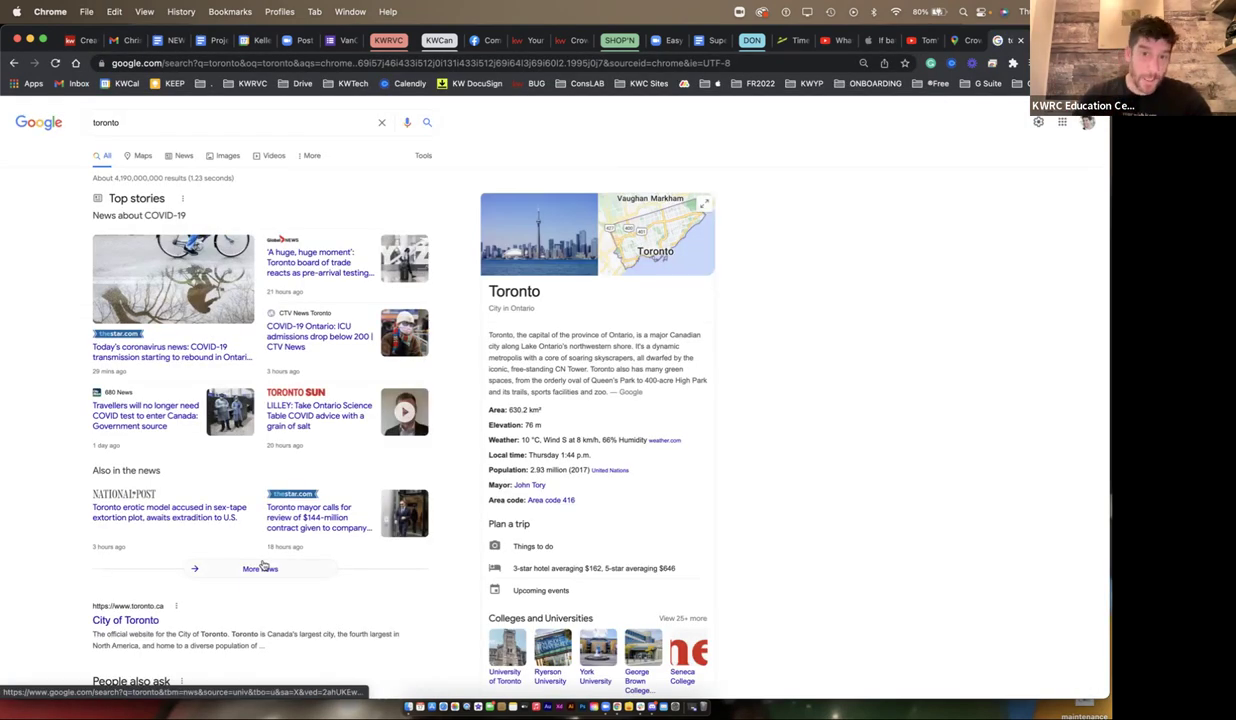
left_click(650, 235)
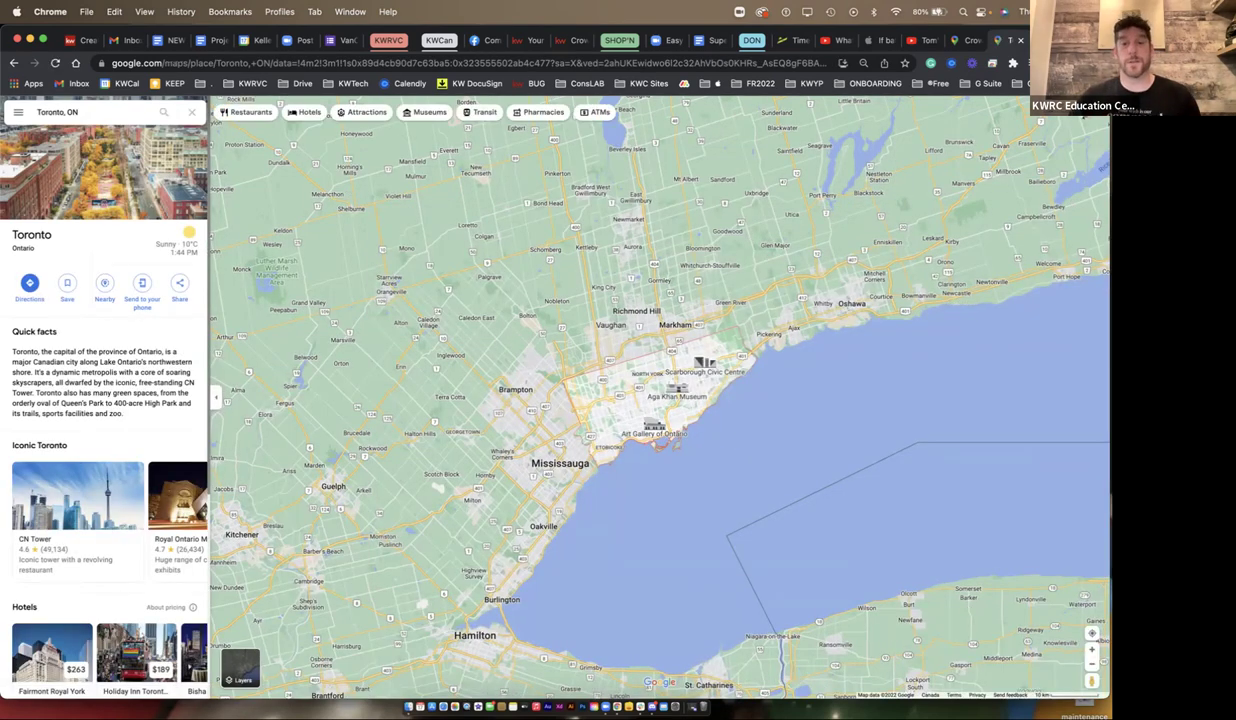
scroll(710, 444, "up", 5)
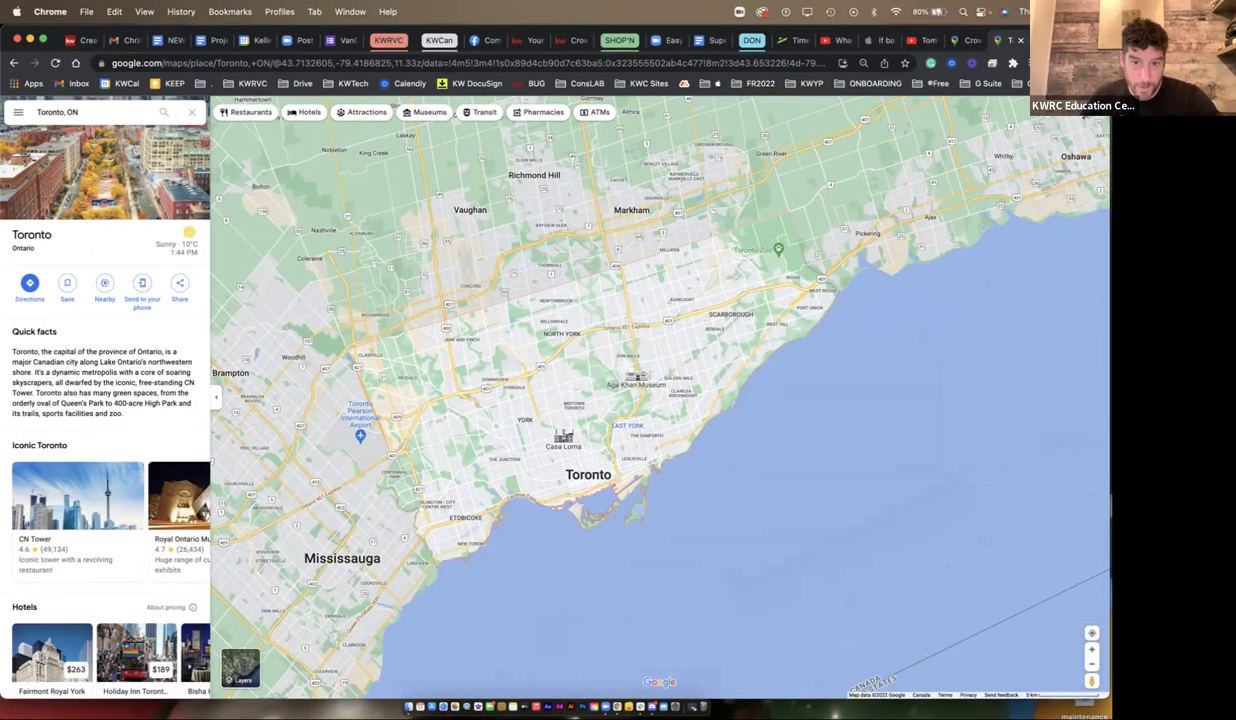
scroll(520, 505, "up", 5)
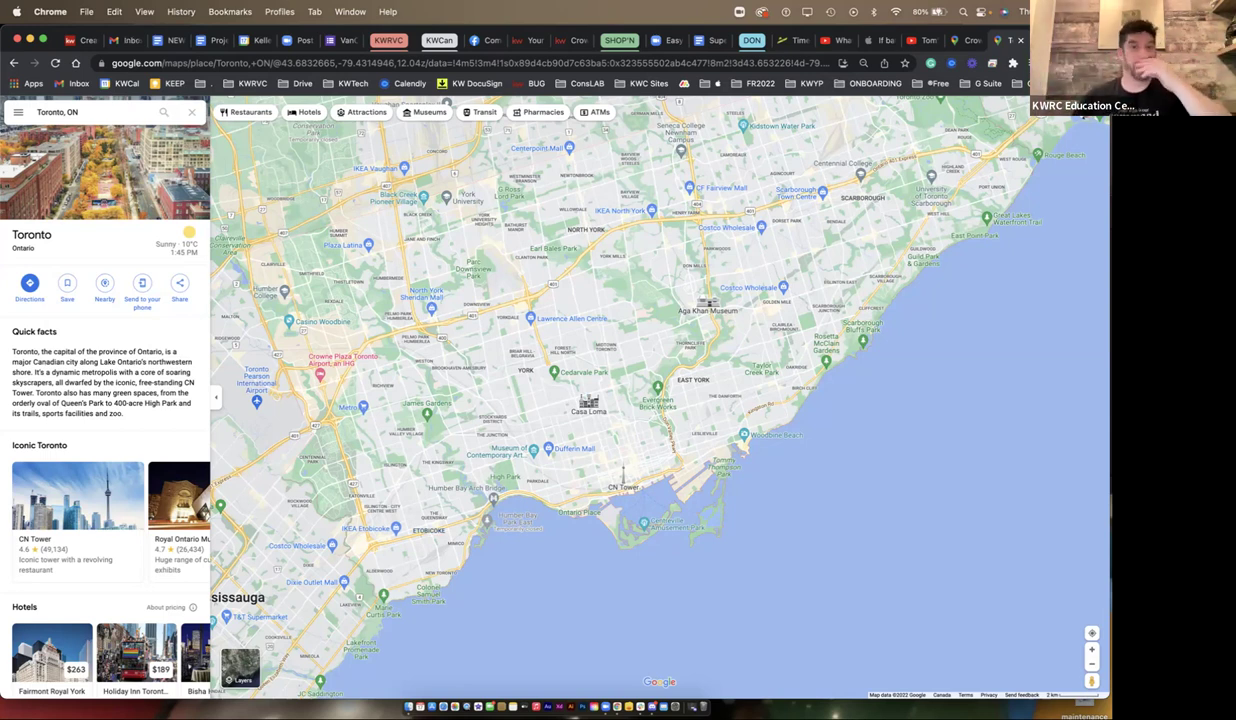
scroll(660, 397, "down", 5)
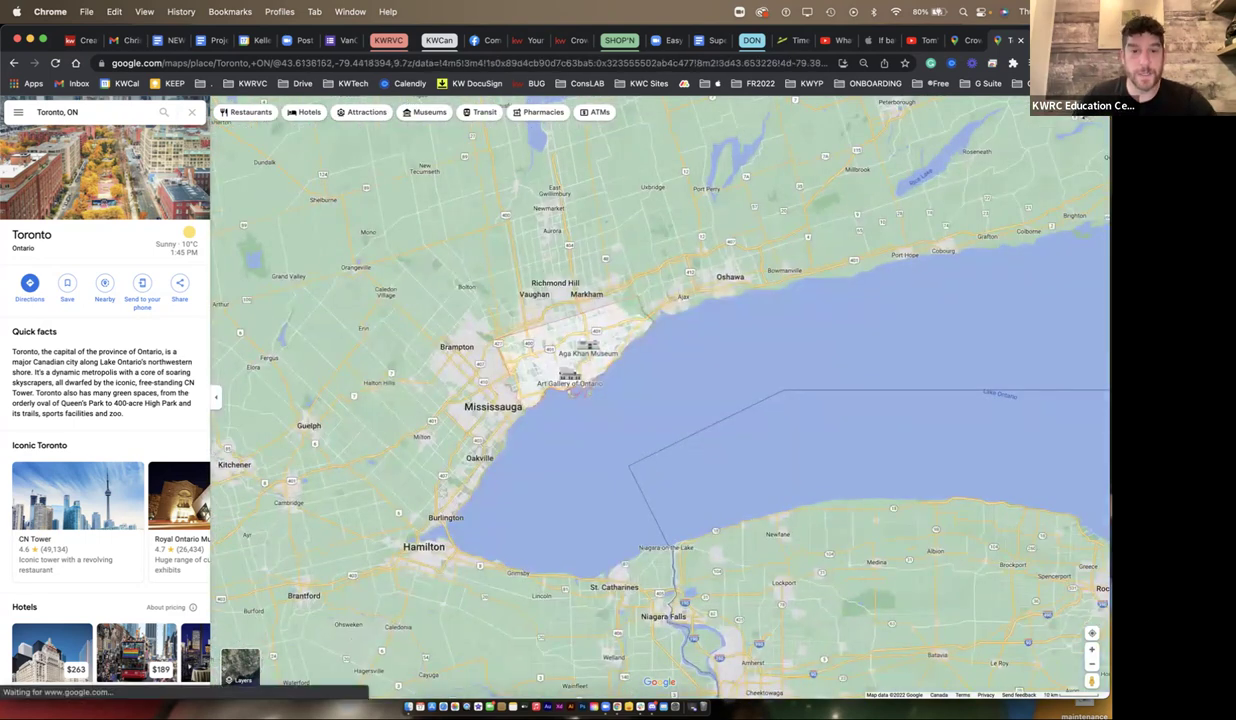
left_click(84, 40)
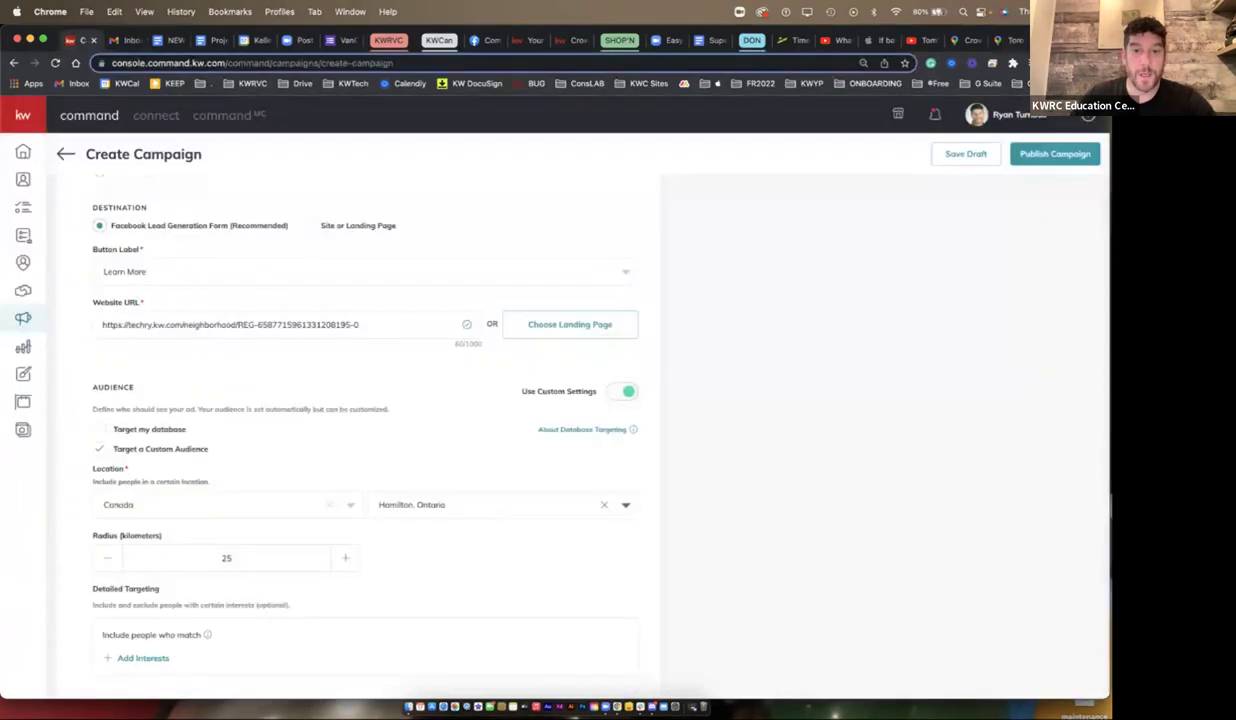
- Replace the Hamilton location with Greektown, Ontario, found by searching 'danforth'
left_click(603, 505)
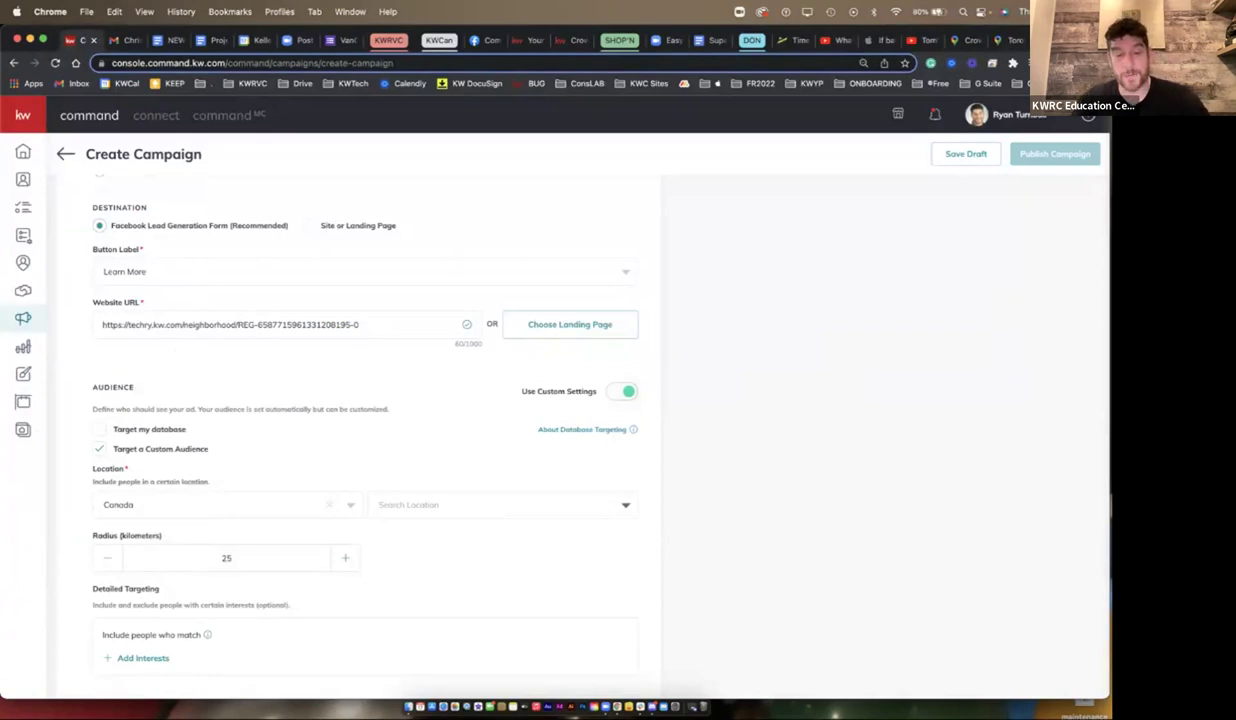
type("greek town")
key("super+a")
type("danforth")
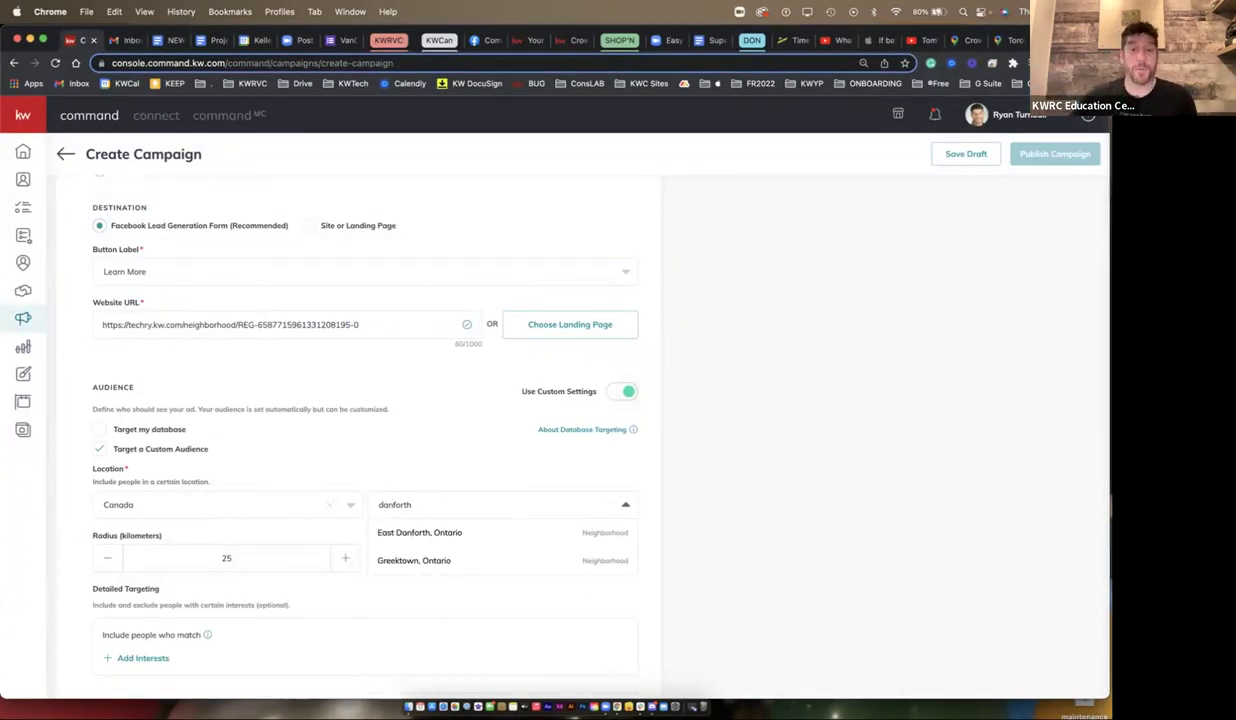
key("Down")
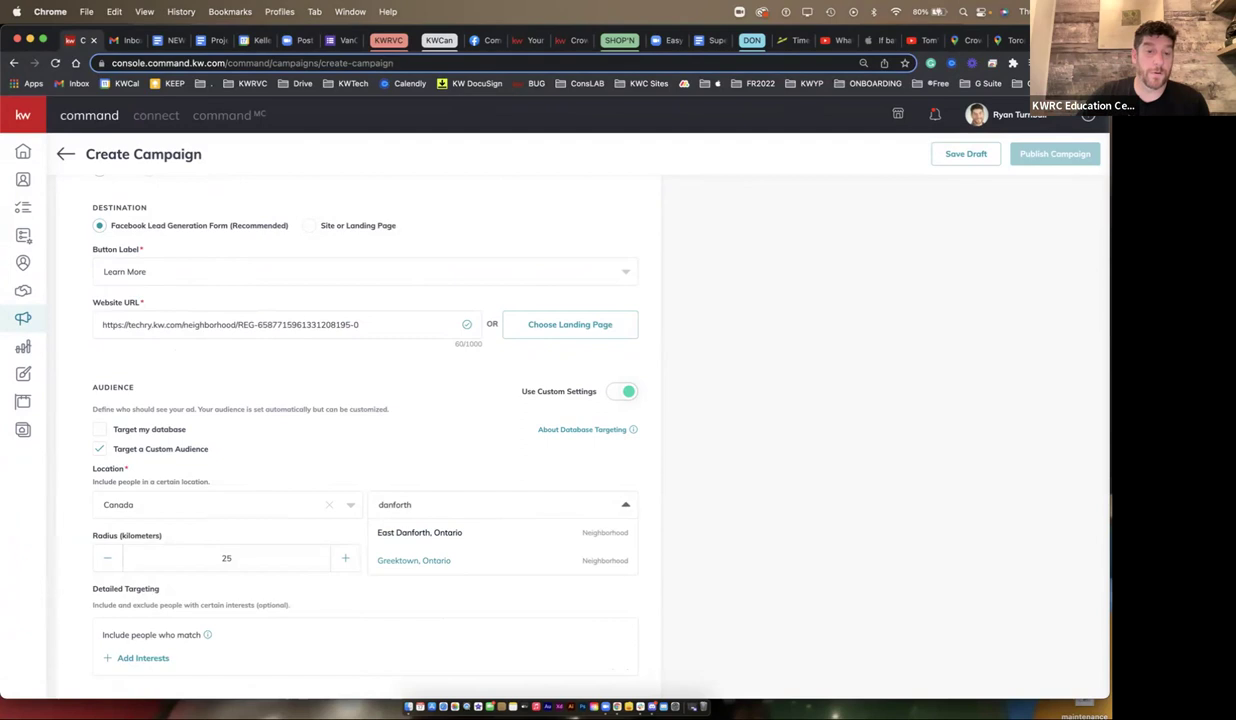
key("Return")
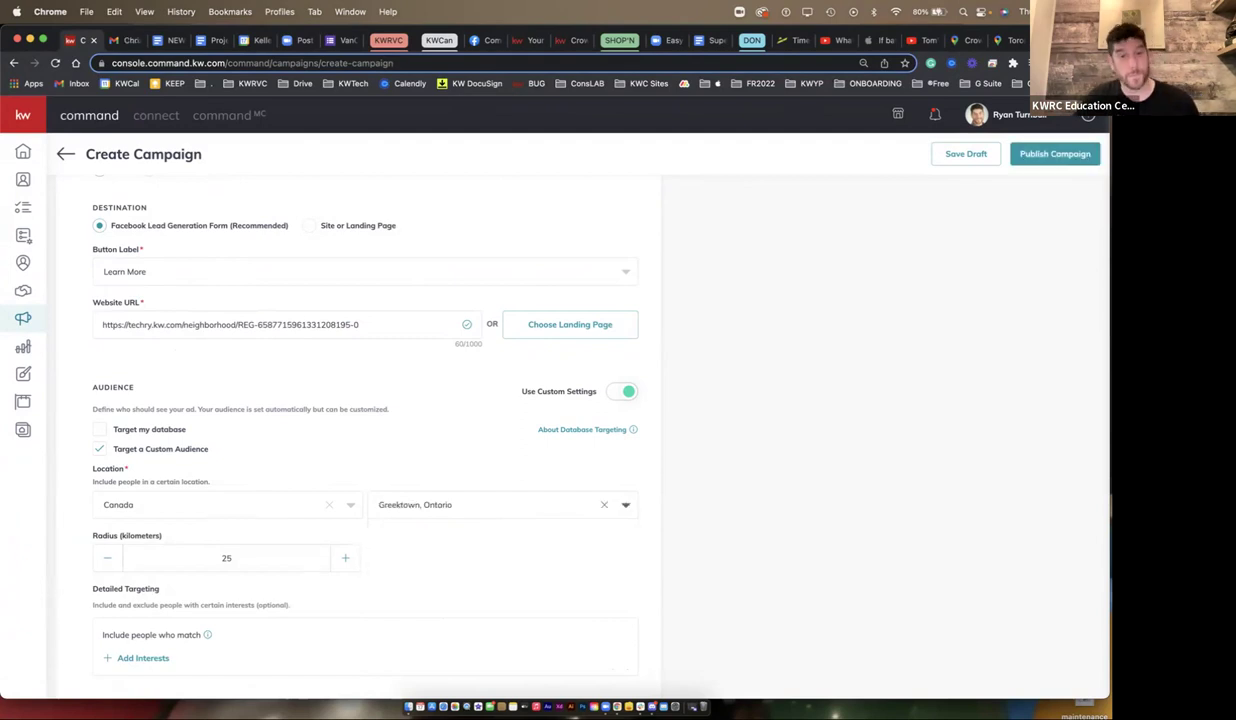
left_click(1003, 40)
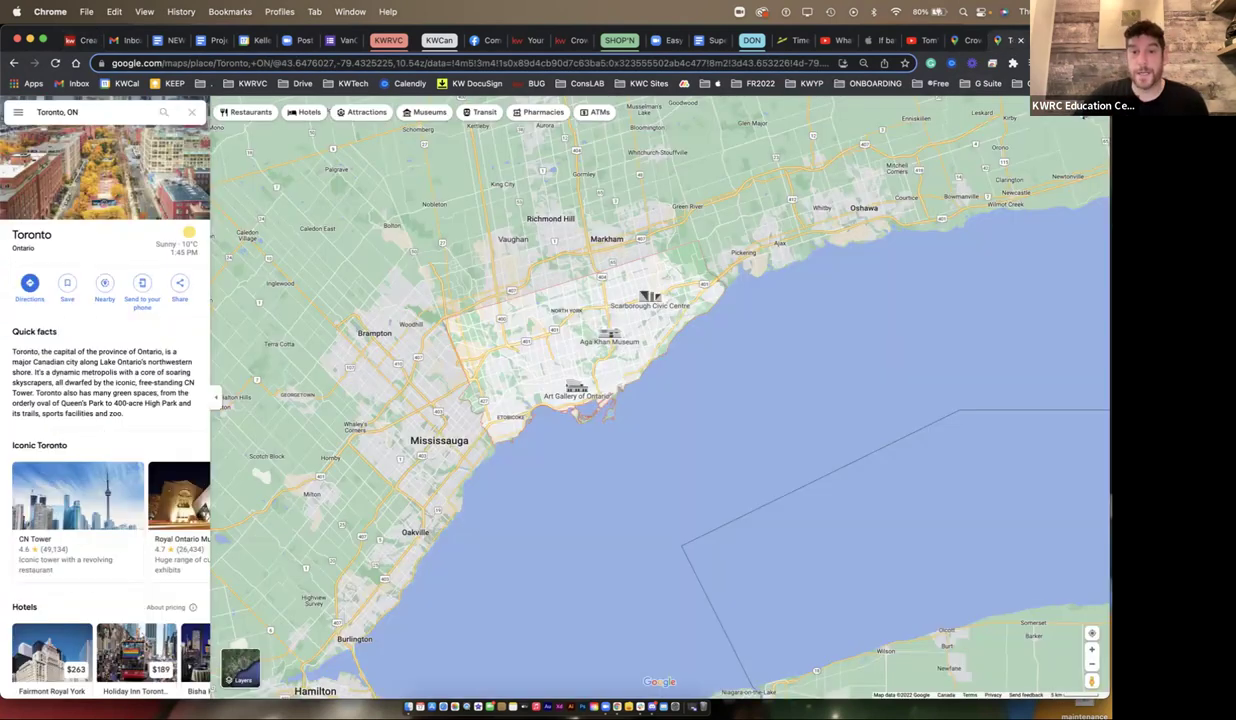
scroll(586, 358, "up", 3)
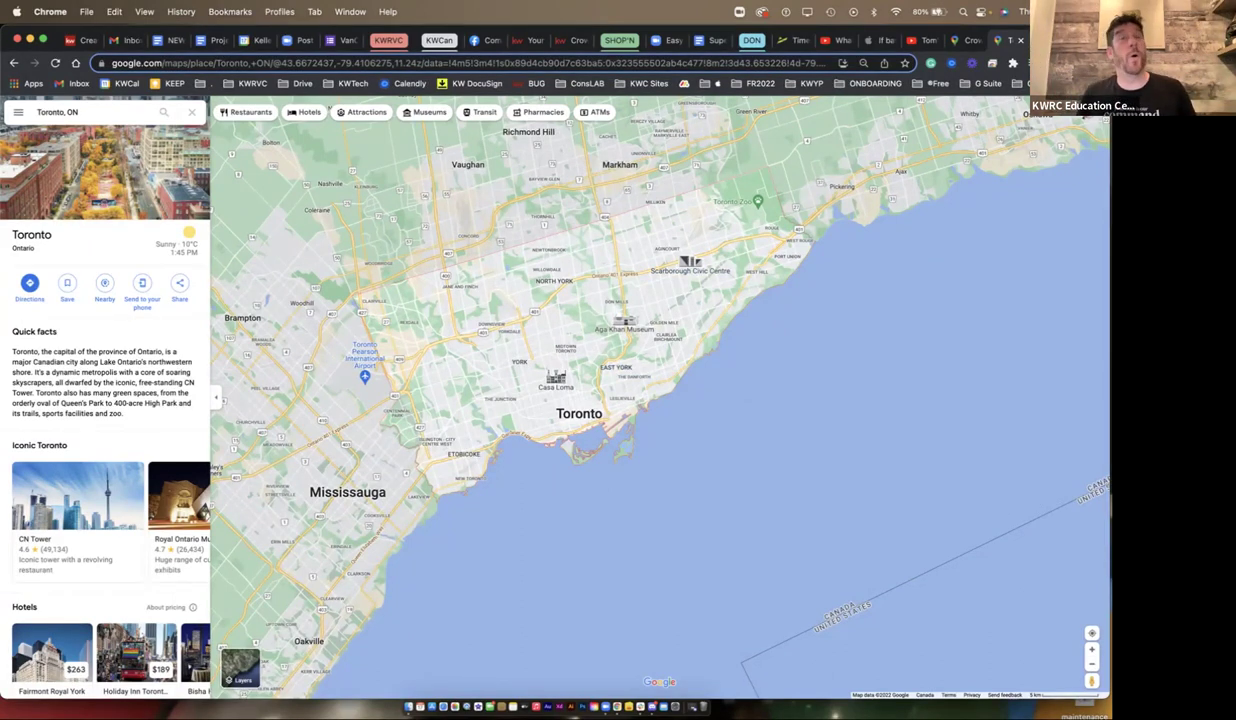
scroll(600, 440, "up", 10)
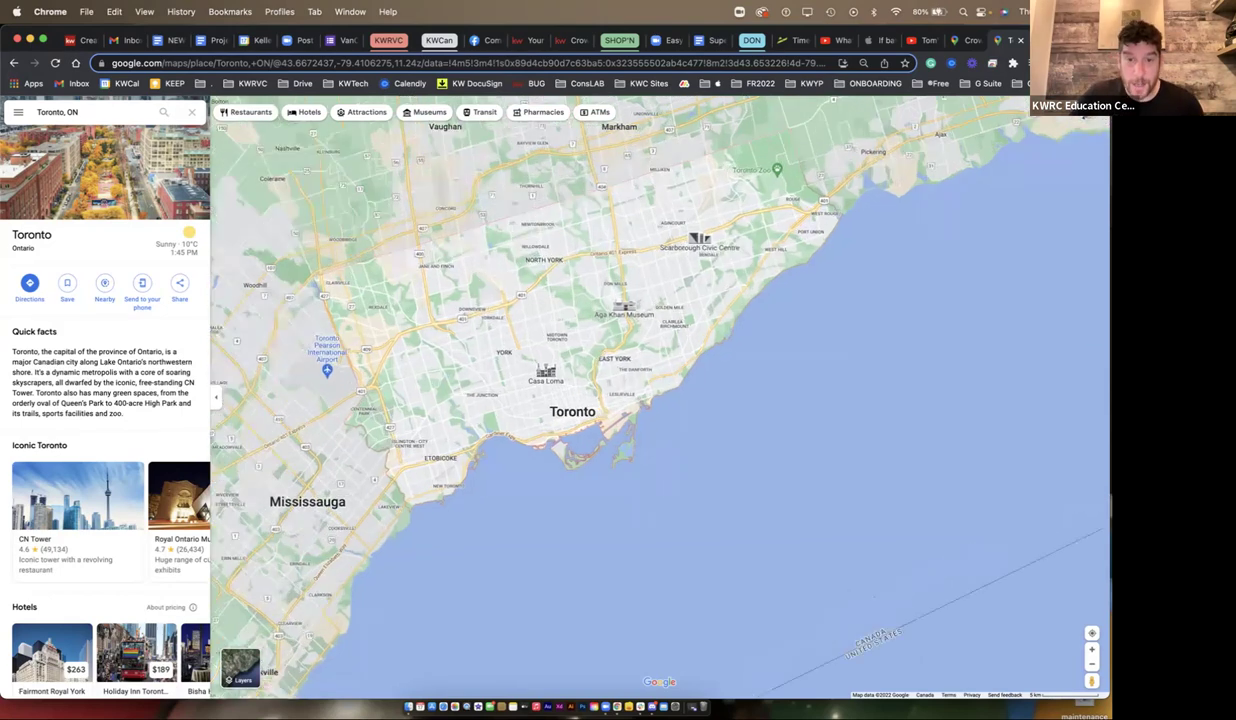
left_click_drag(600, 420, 825, 398)
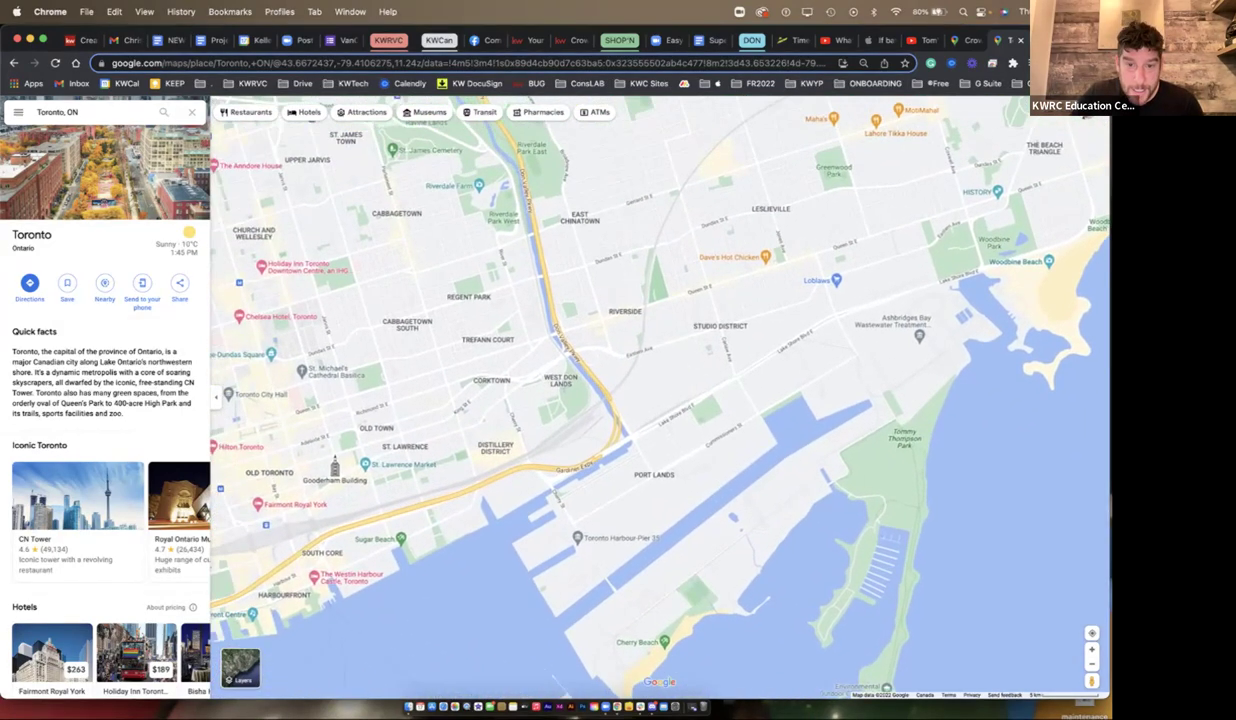
left_click_drag(700, 350, 568, 482)
left_click_drag(600, 300, 580, 578)
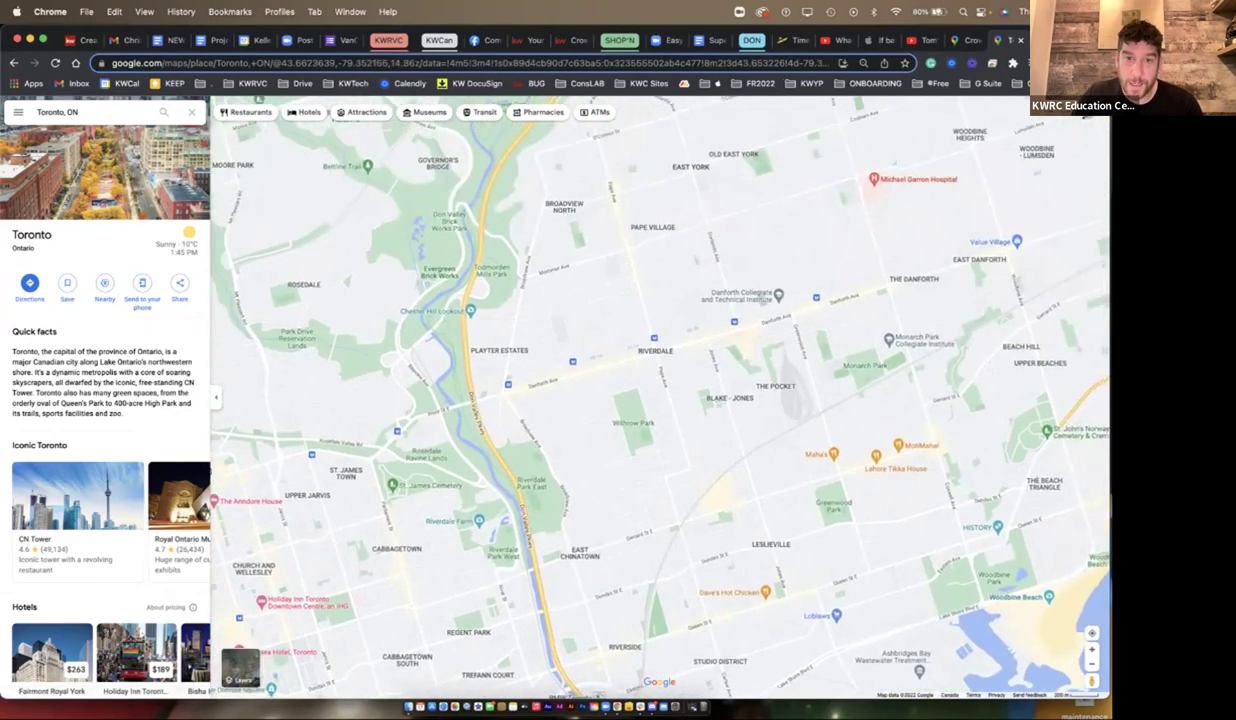
left_click_drag(599, 699, 572, 648)
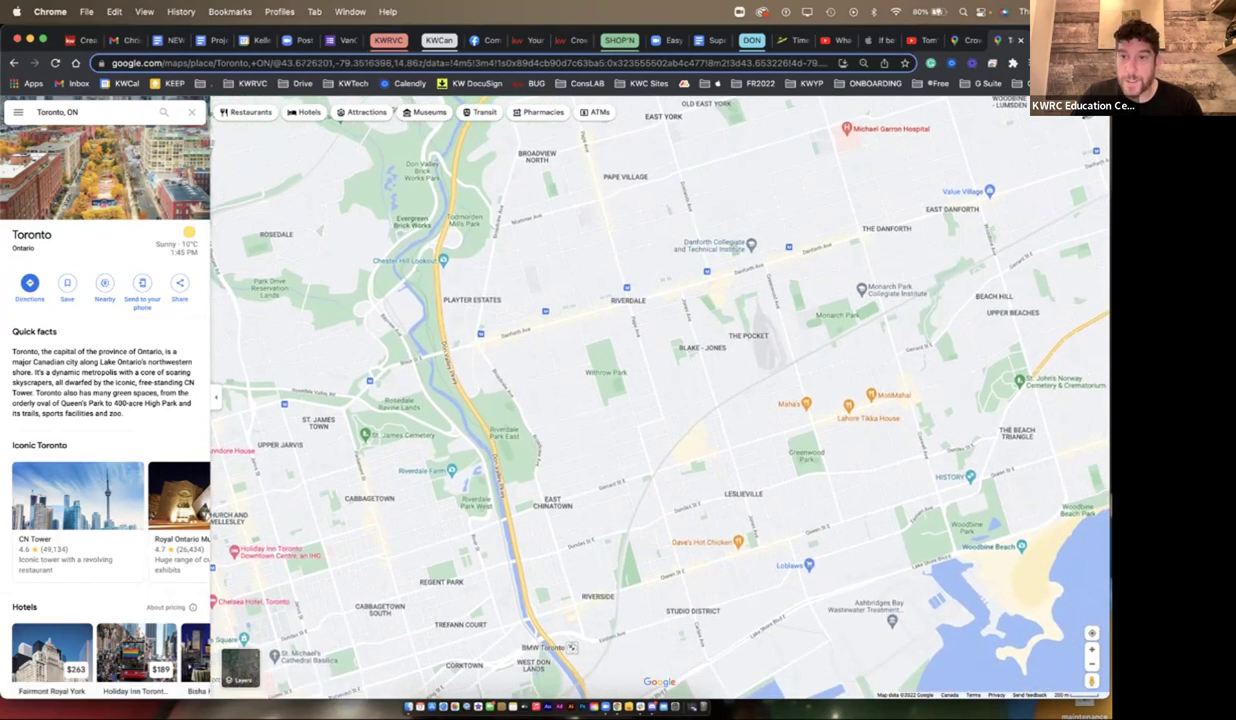
scroll(571, 647, "right", 6)
scroll(571, 647, "up", 2)
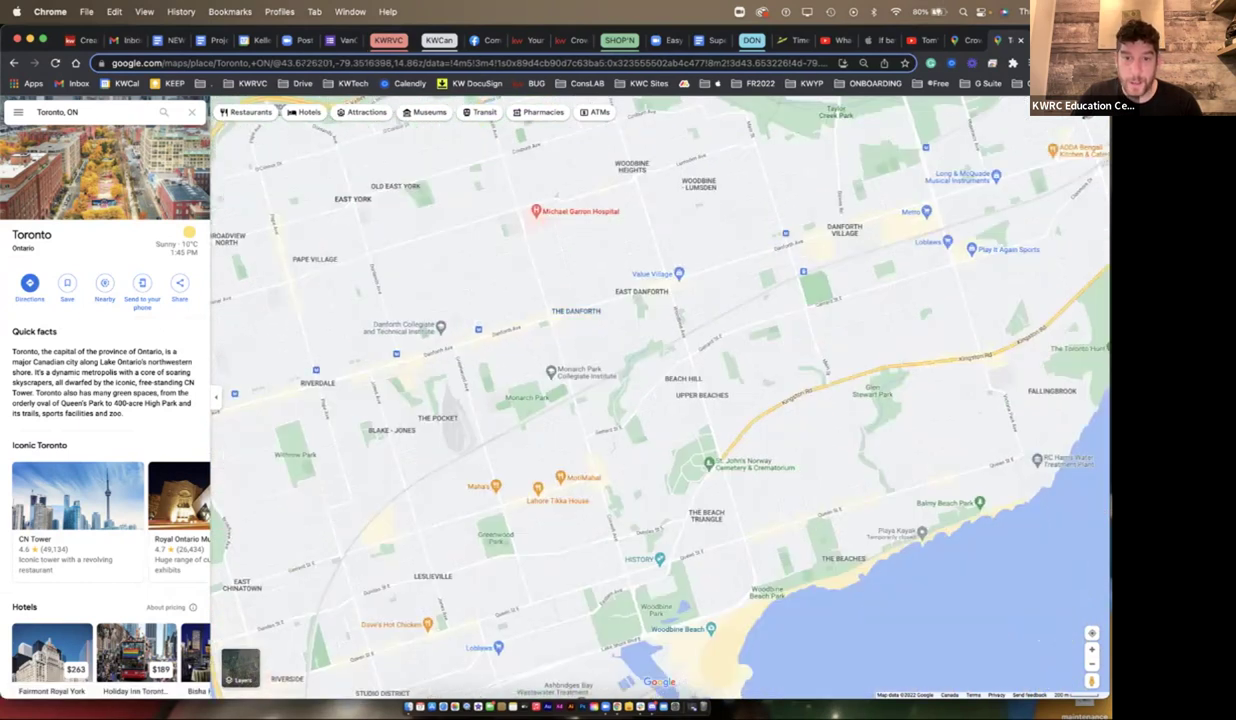
scroll(581, 350, "down", 5)
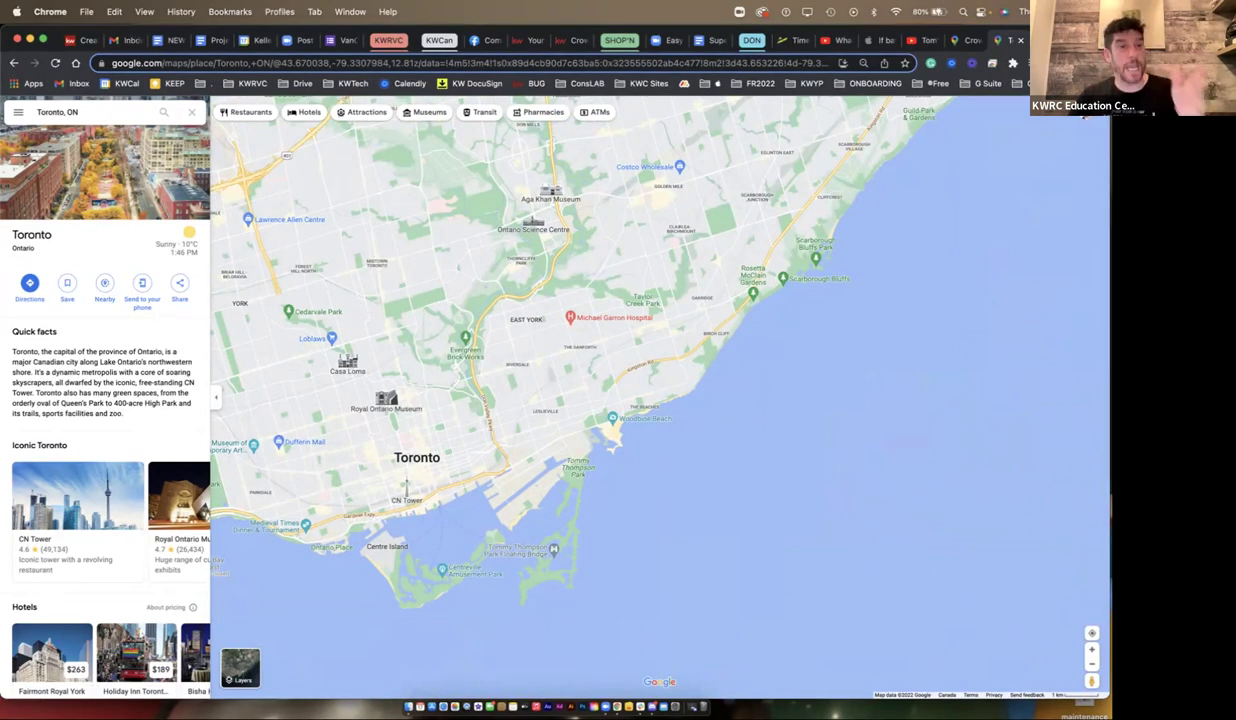
- Clear Greektown and, after 'crown point west, hamilton' finds nothing, search 'hamilton, on' instead
key("super+1")
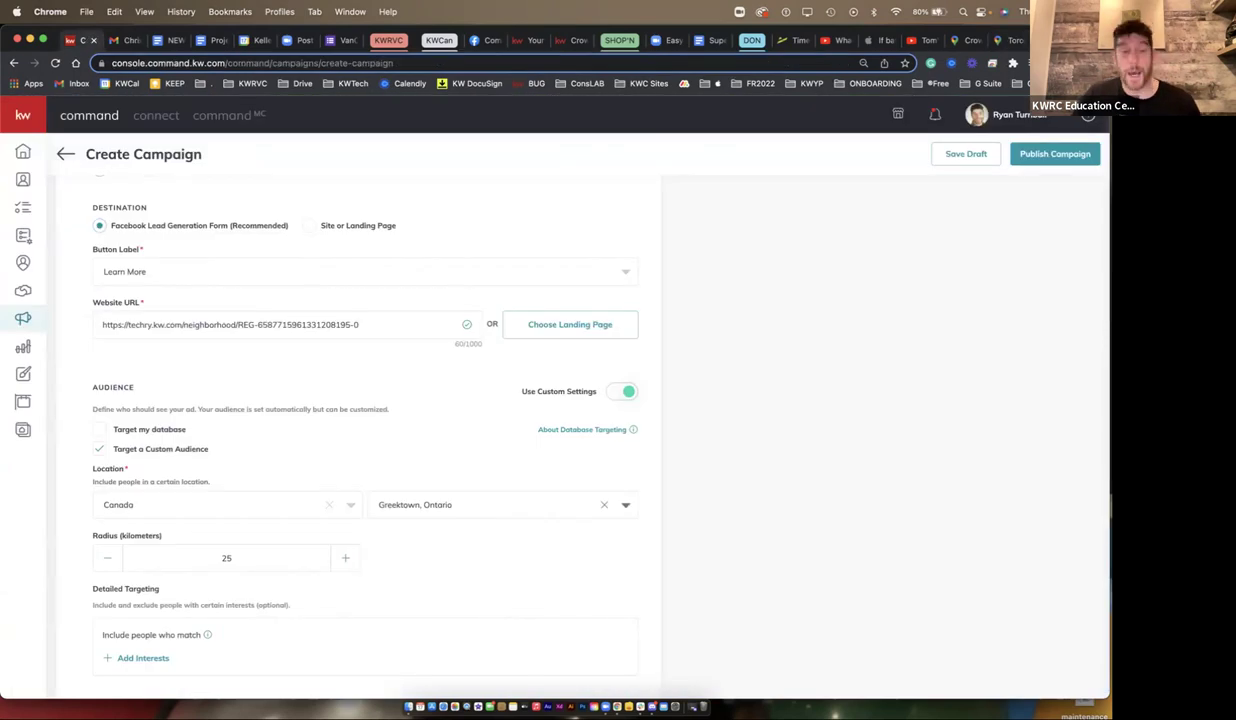
left_click(603, 504)
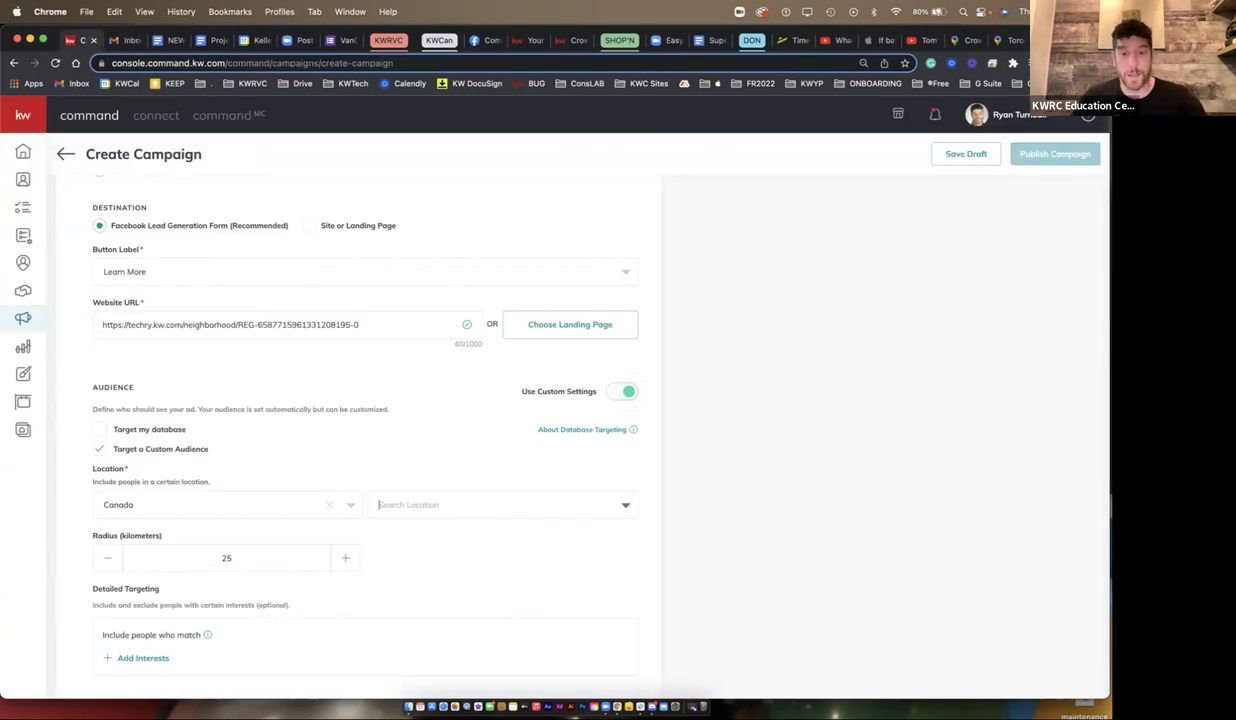
type("cro")
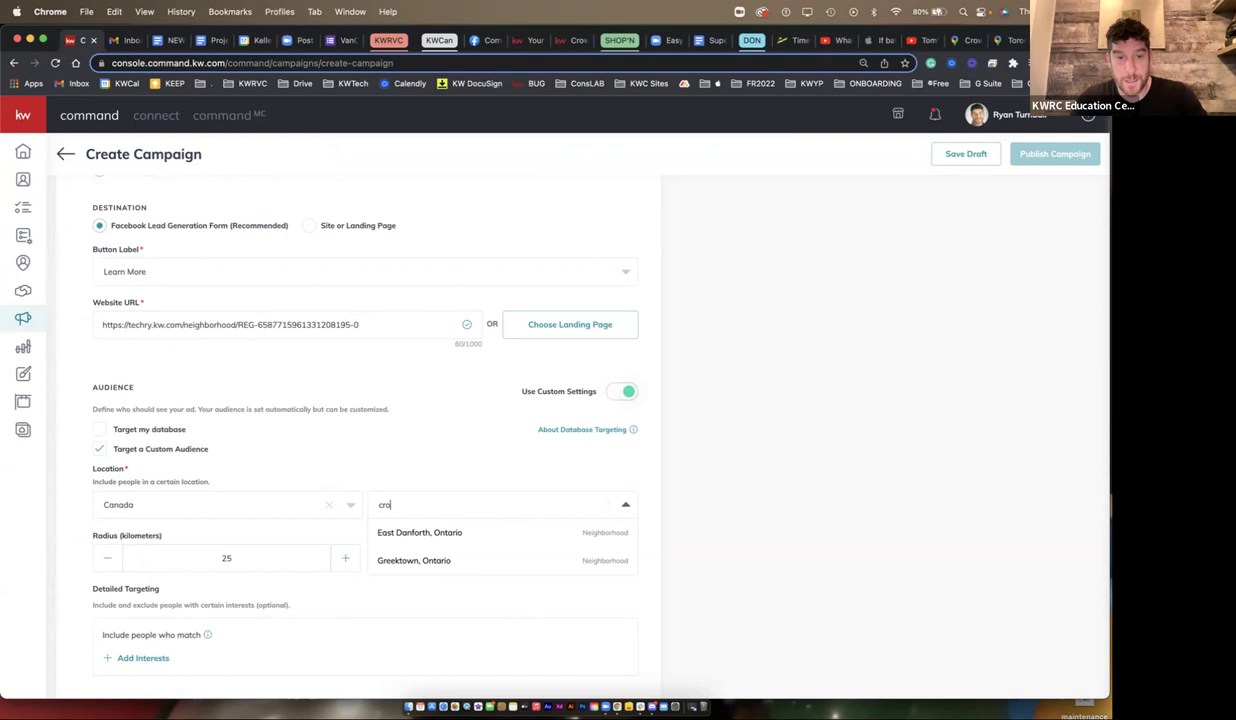
type("wn point west, hamilton")
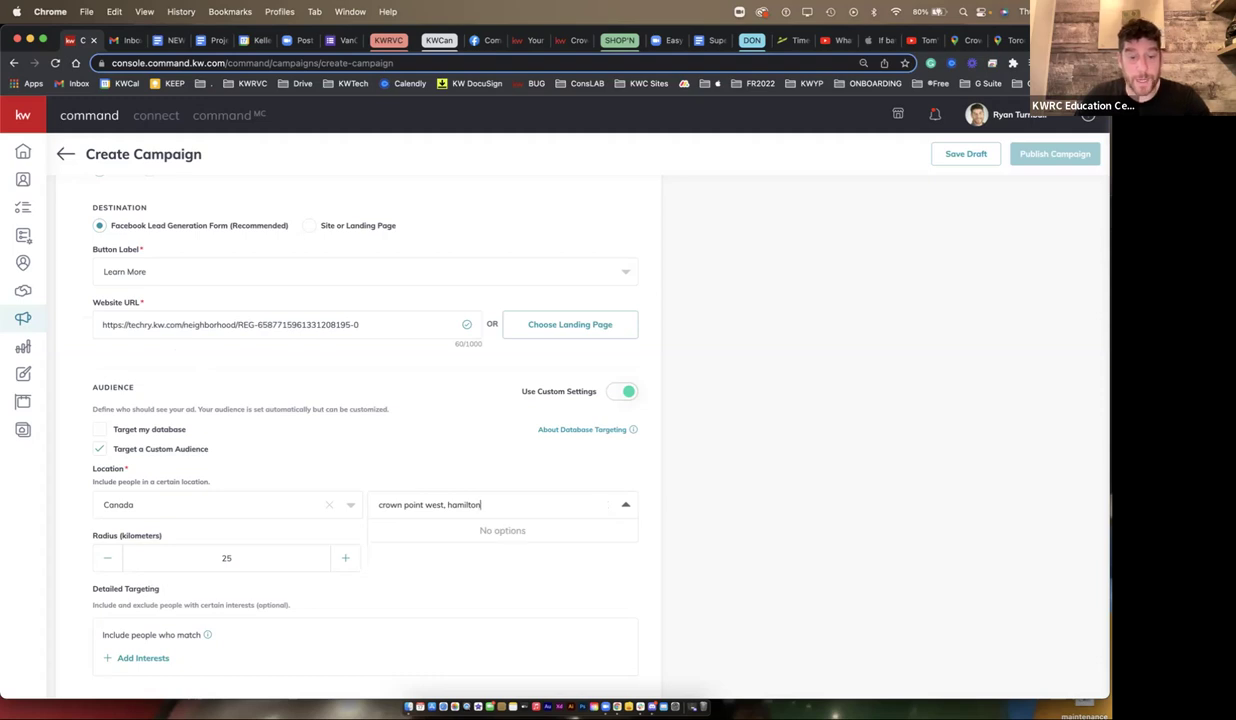
key("super+a")
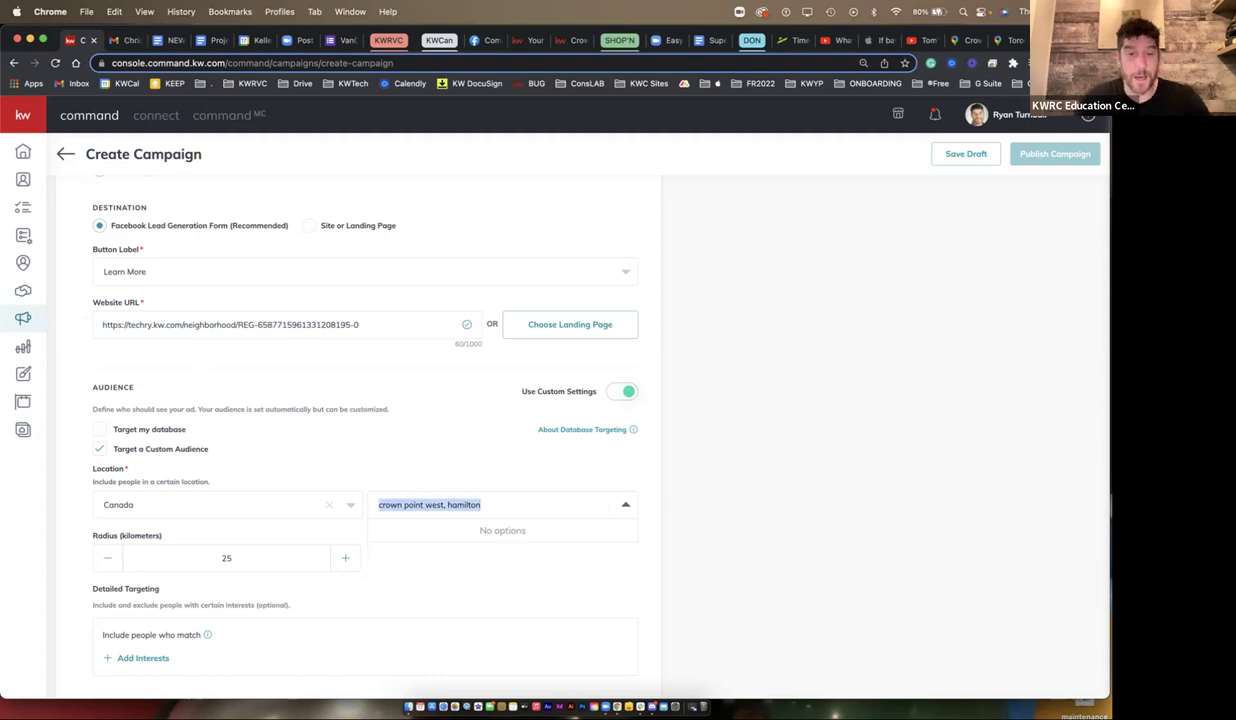
key("BackSpace")
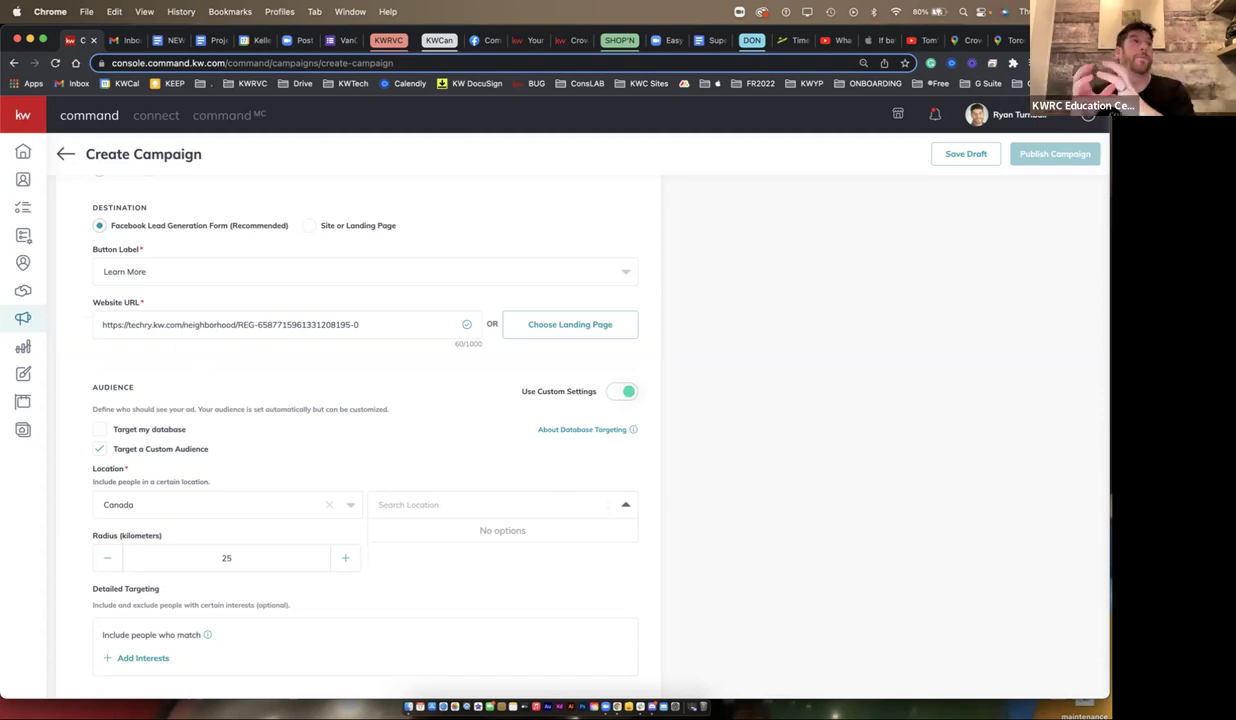
type("hamilton, on")
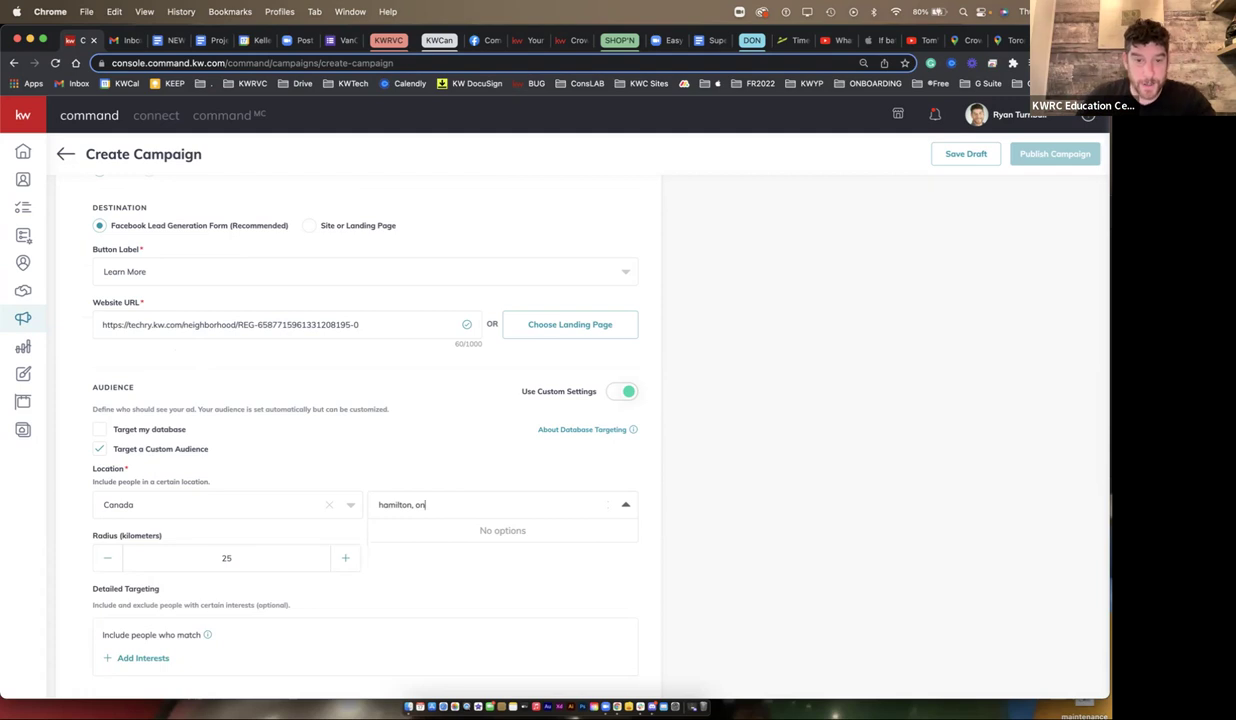
- Choose Hamilton, Ontario as the audience location and open Add Interests under Detailed Targeting
left_click(411, 533)
scroll(411, 536, "down", 2)
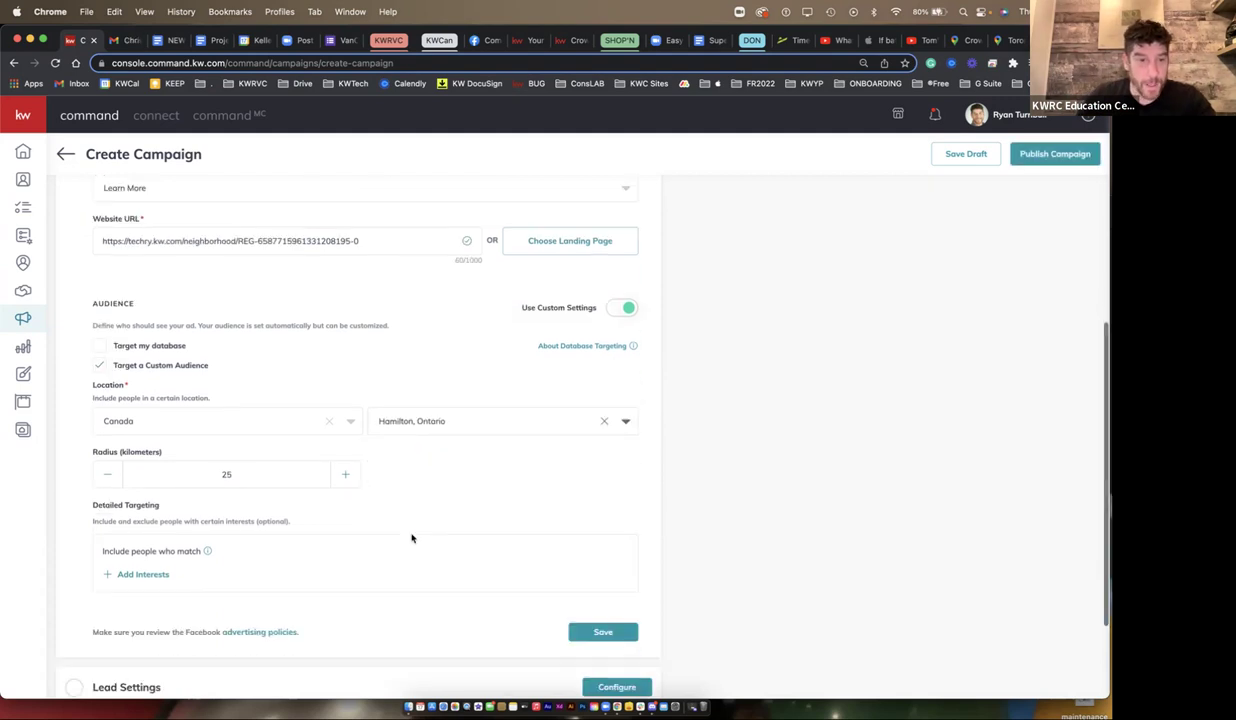
left_click_drag(160, 505, 92, 505)
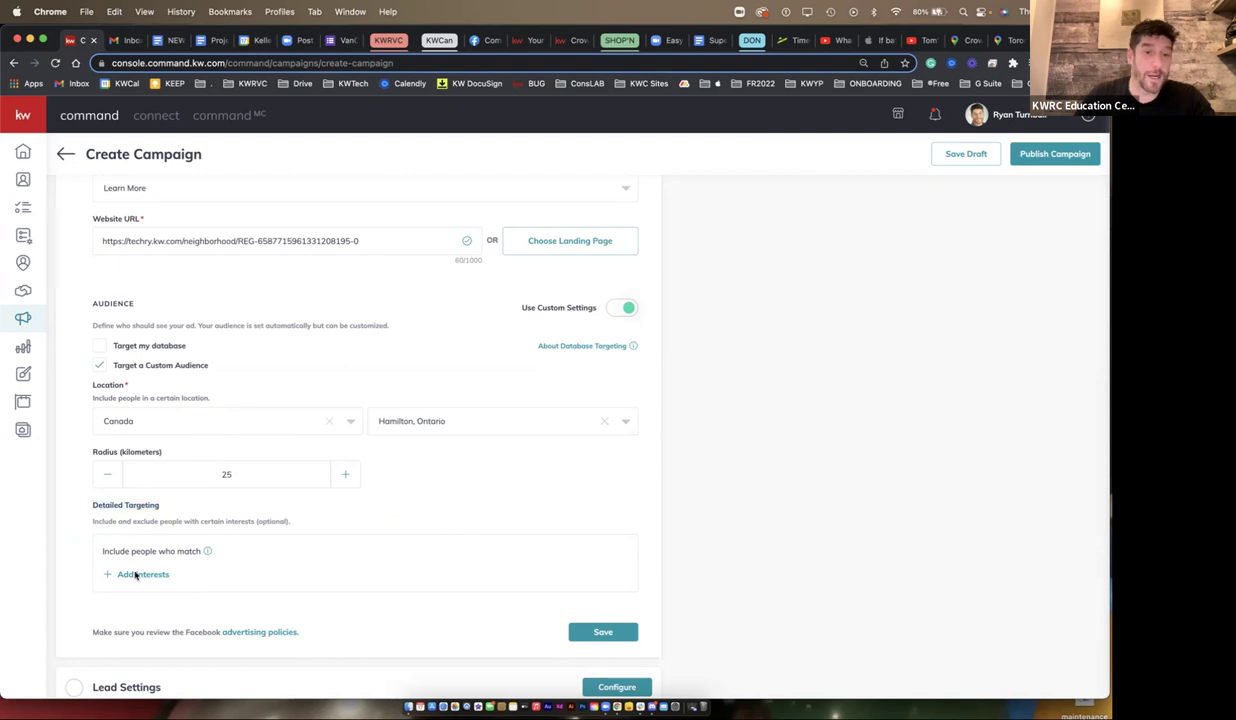
left_click(135, 574)
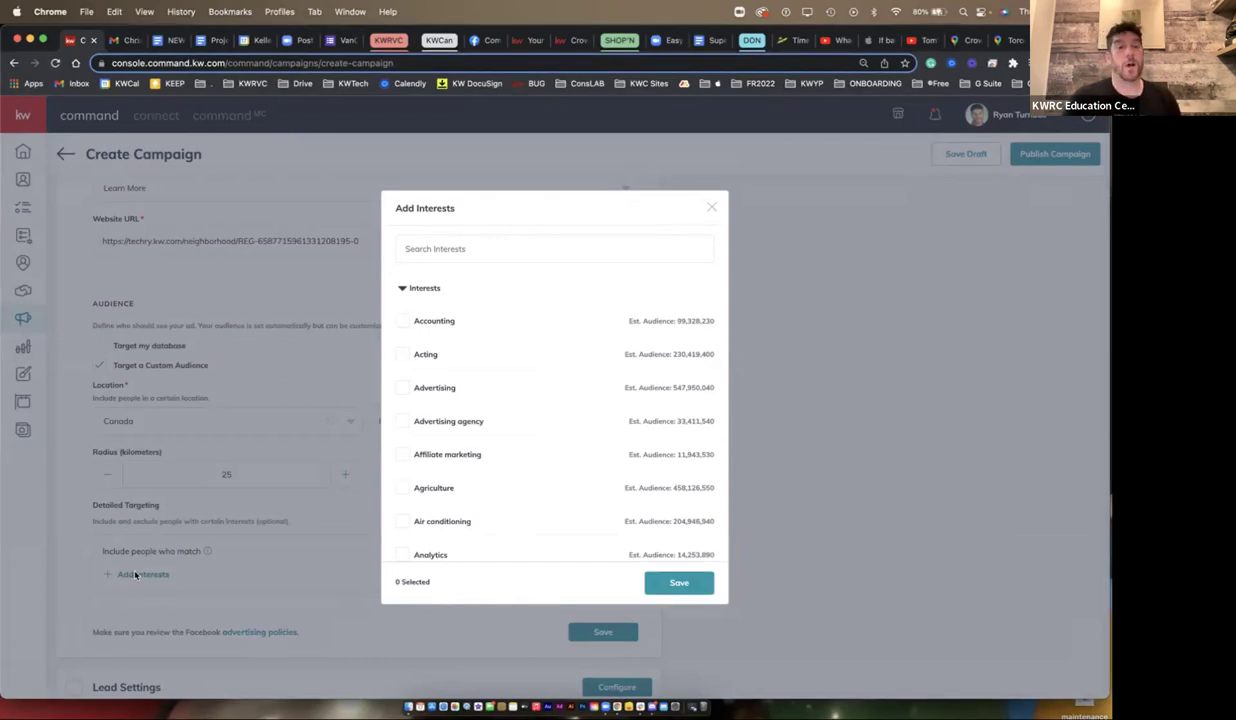
- Search interests for 'swimming', review Swimming pools, and close the list without adding any
left_click(450, 248)
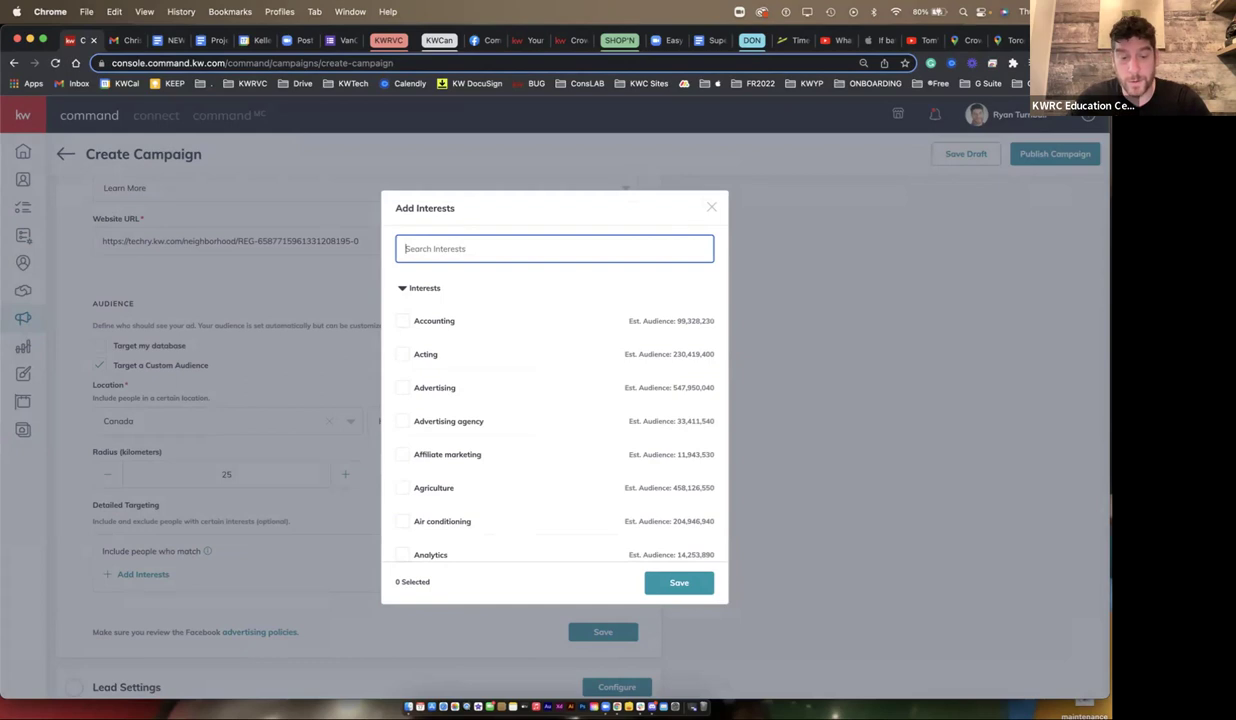
type("swimm")
key("BackSpace")
key("BackSpace")
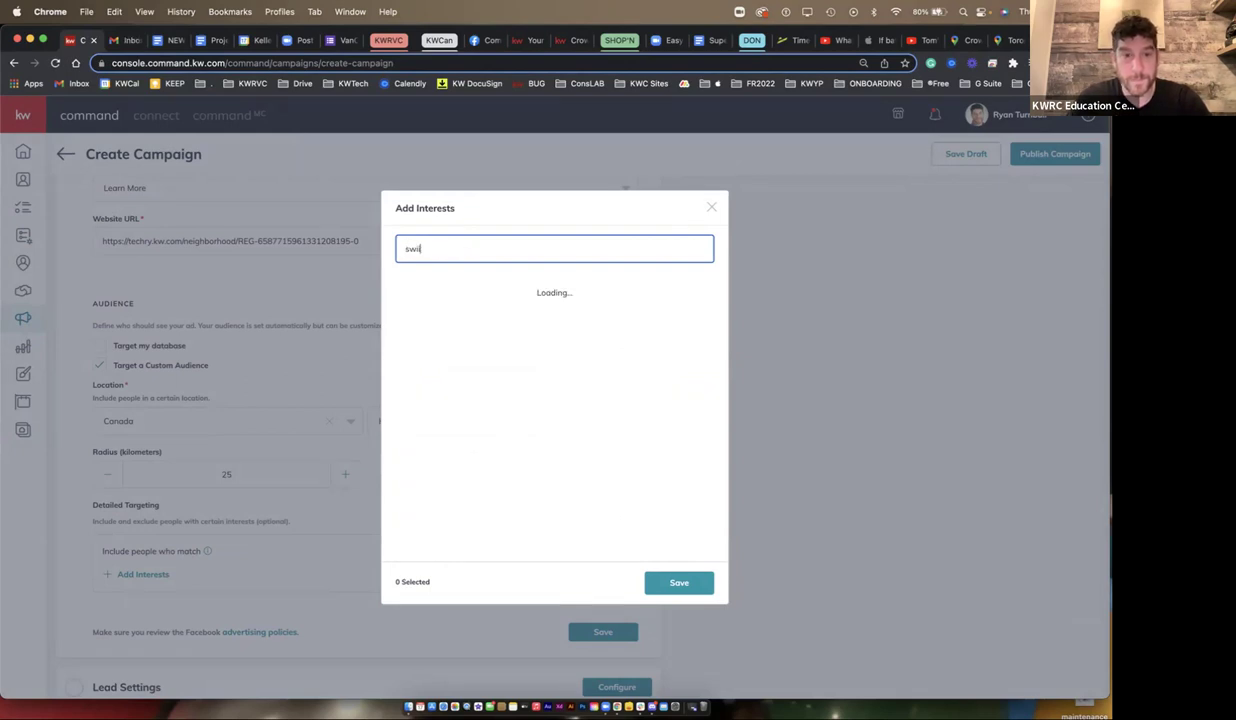
type("mming")
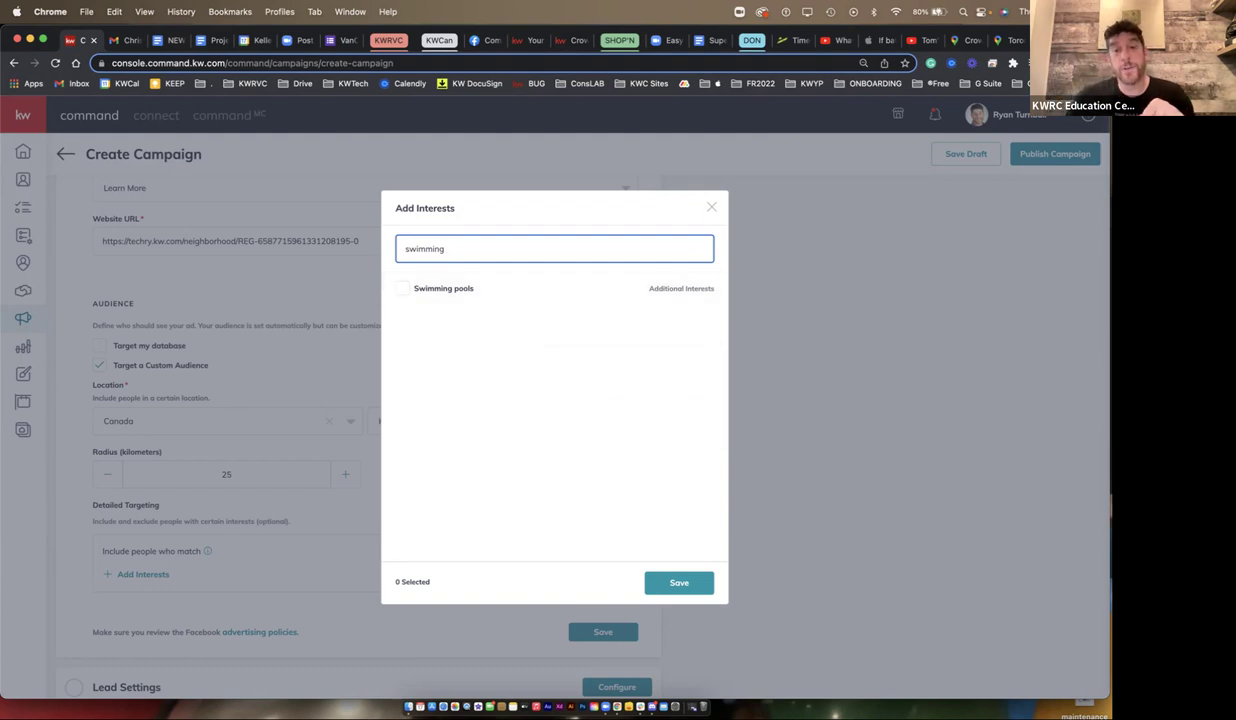
key("Escape")
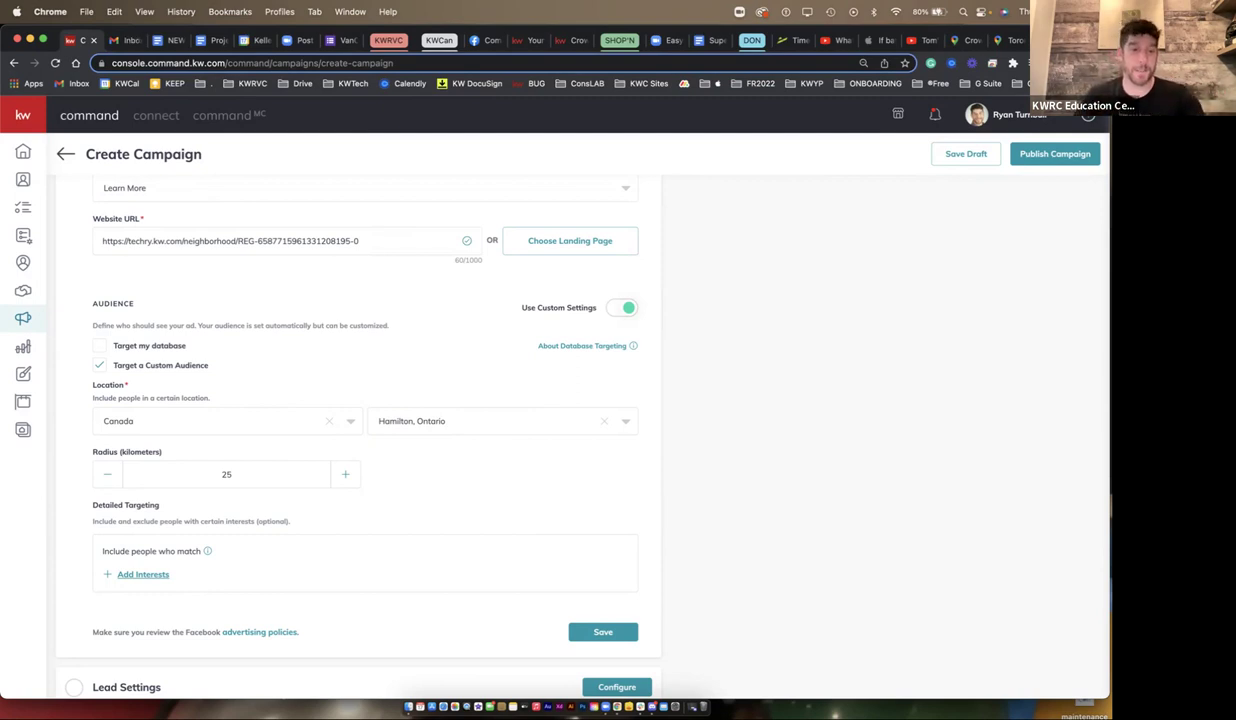
- Look up the 'real estate agent directory' interest without adding it, then save the Facebook and Instagram settings
left_click(143, 574)
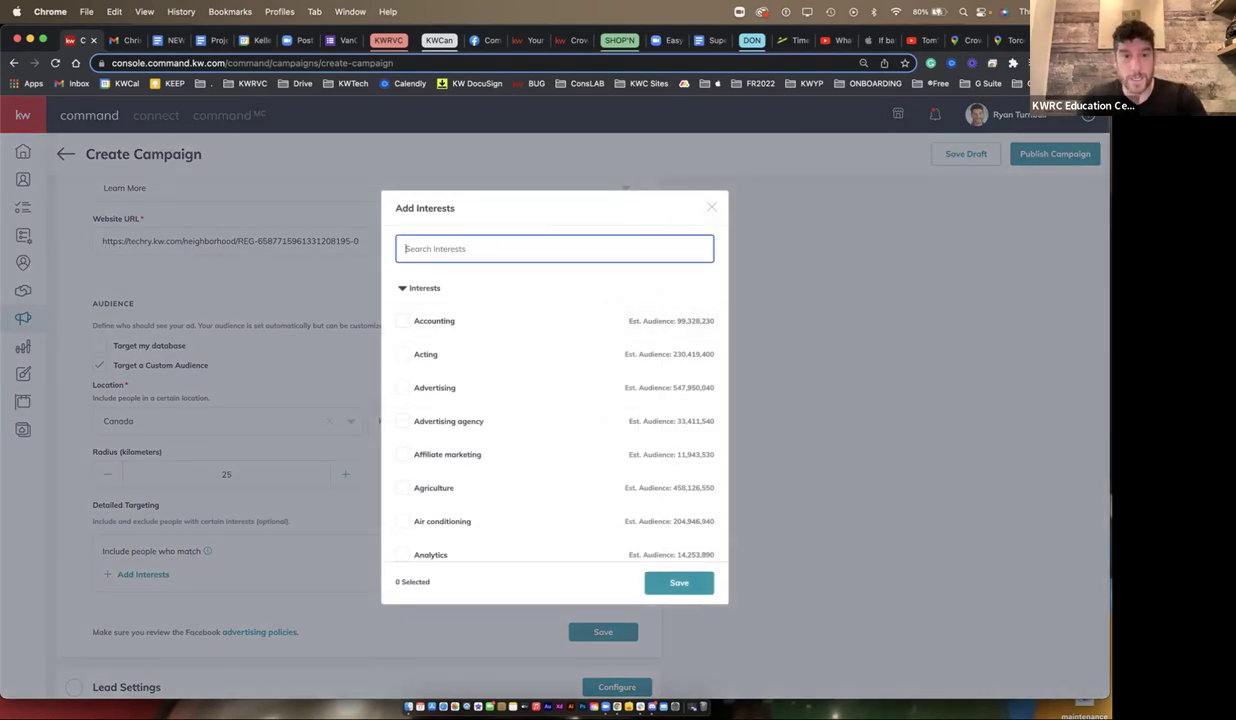
type("real estate agent directory")
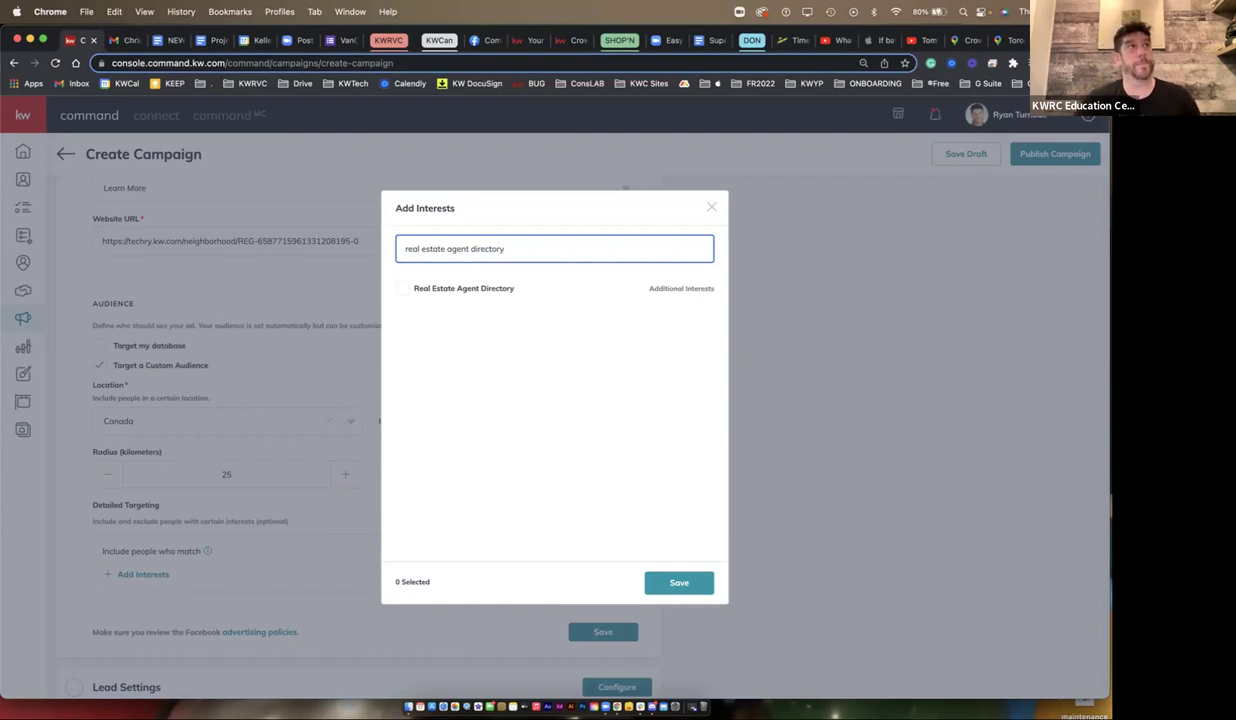
key("Escape")
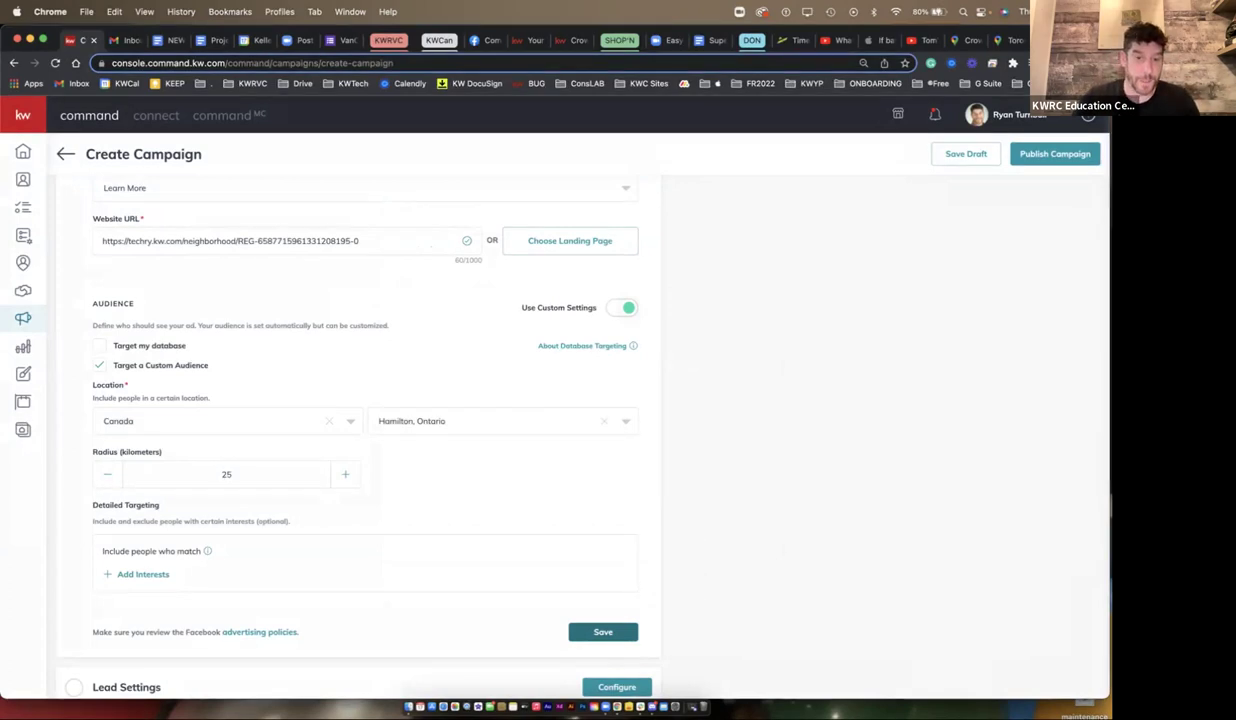
left_click(603, 631)
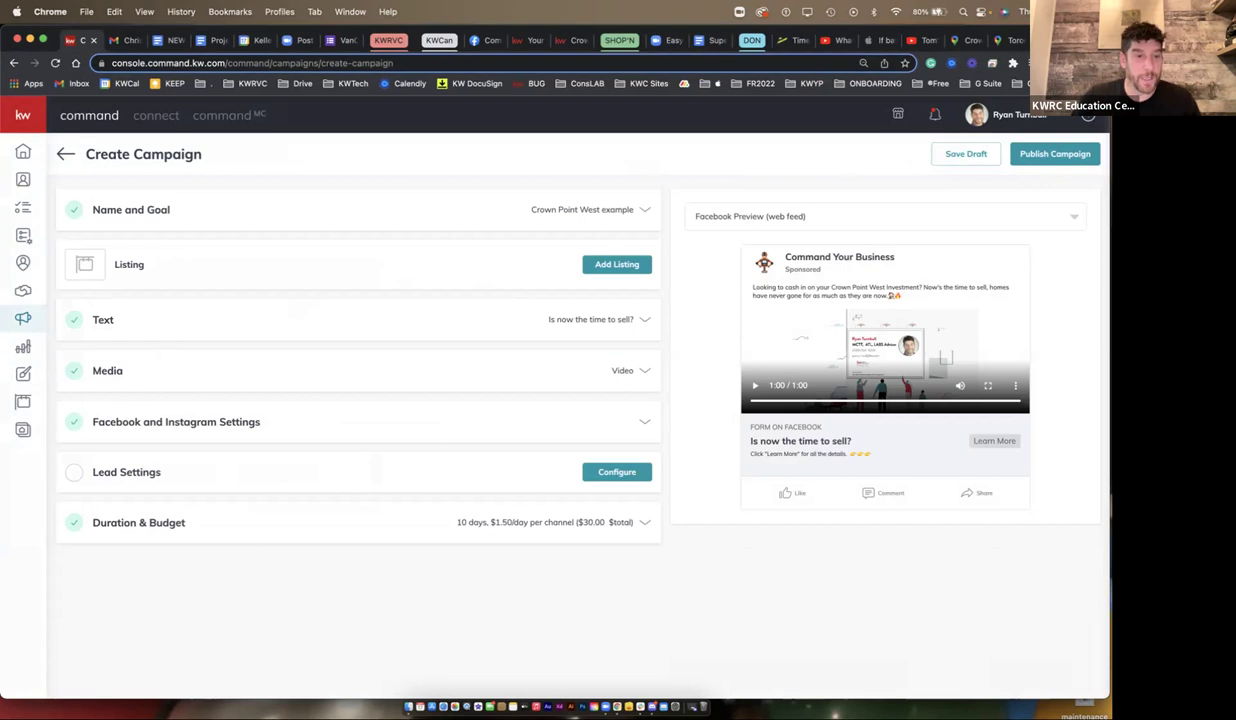
- Open the campaign's Lead Settings and view the Auto-tag contact tag list
left_click(617, 471)
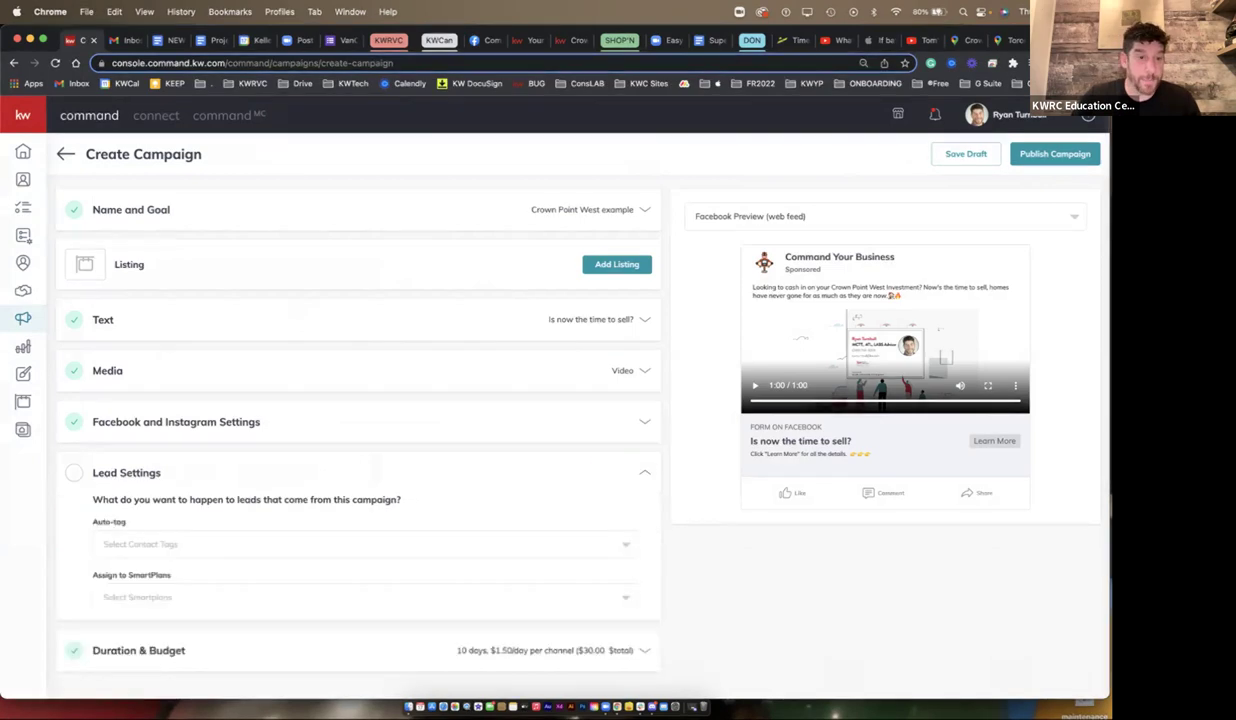
scroll(360, 400, "down", 2)
left_click(360, 456)
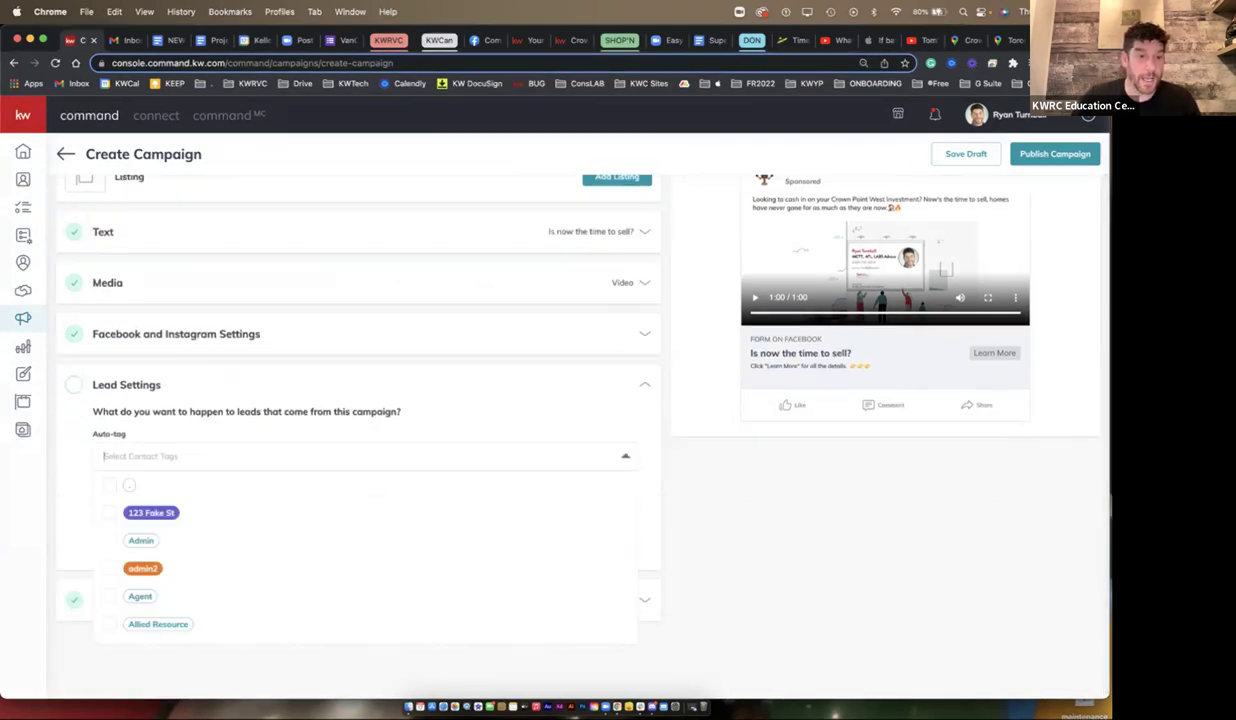
key("Escape")
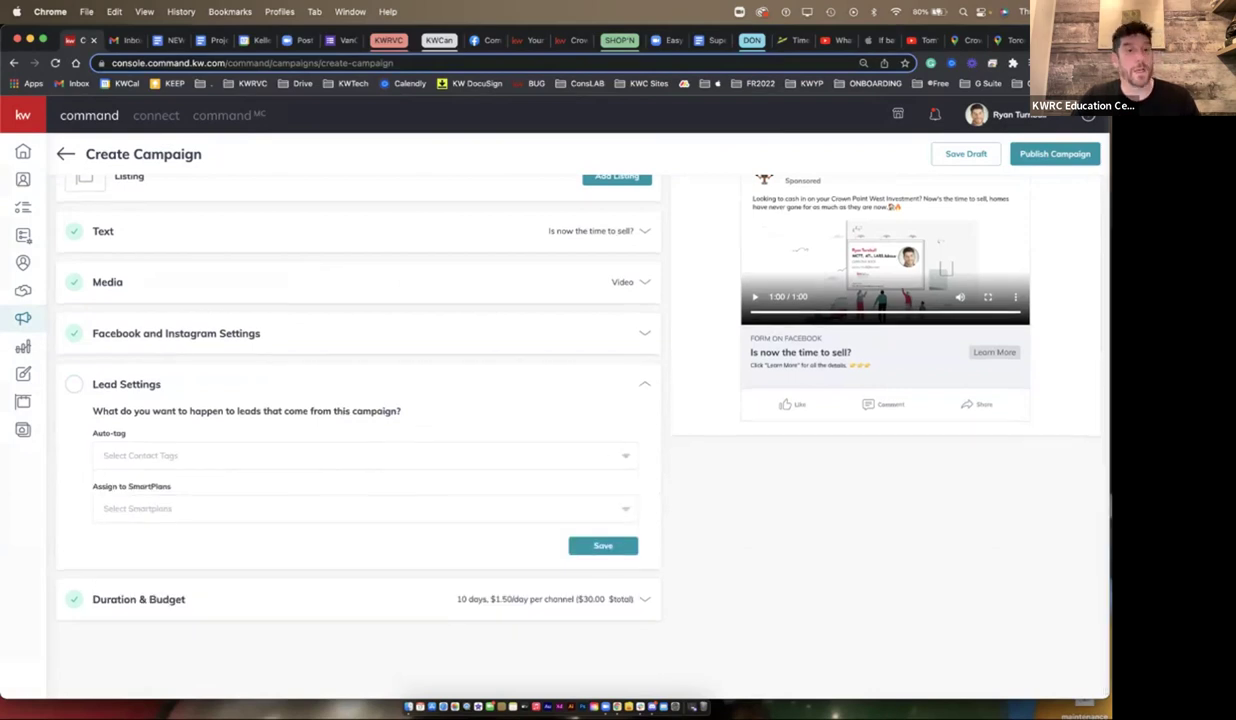
- Search contact tags for 'Crown Point' and 'fb', then close the list with no auto-tag chosen
left_click(104, 455)
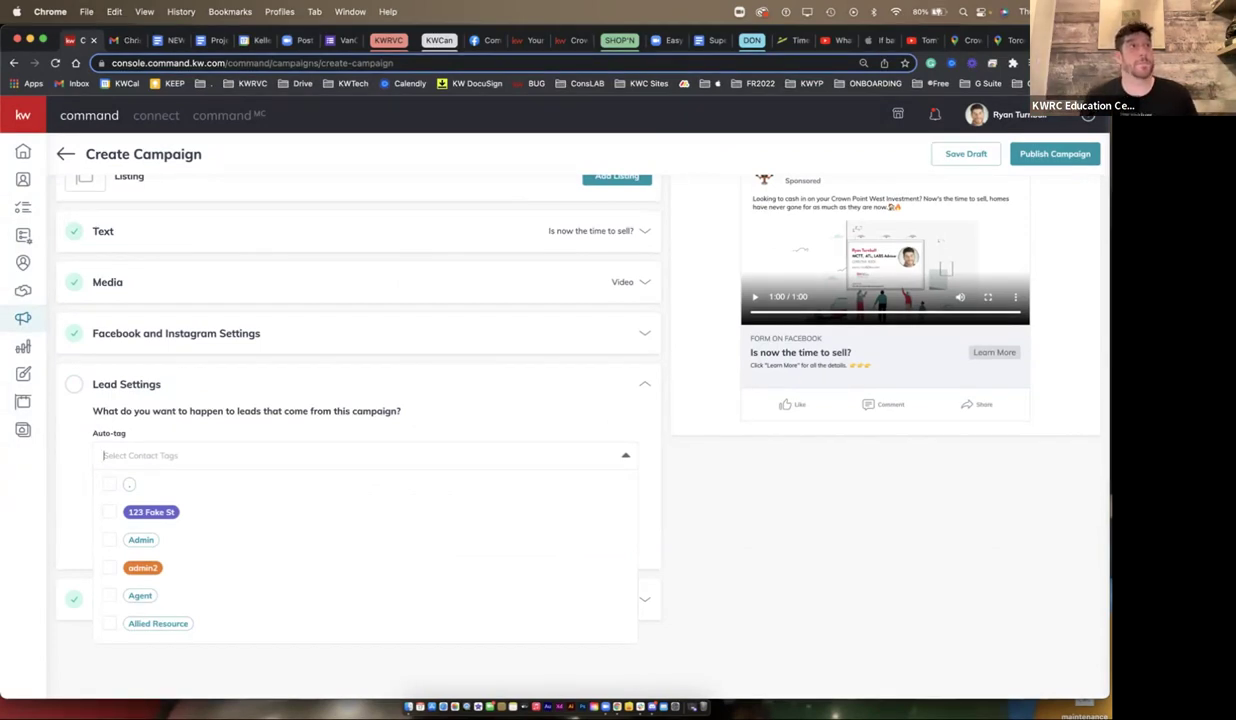
type("Cr")
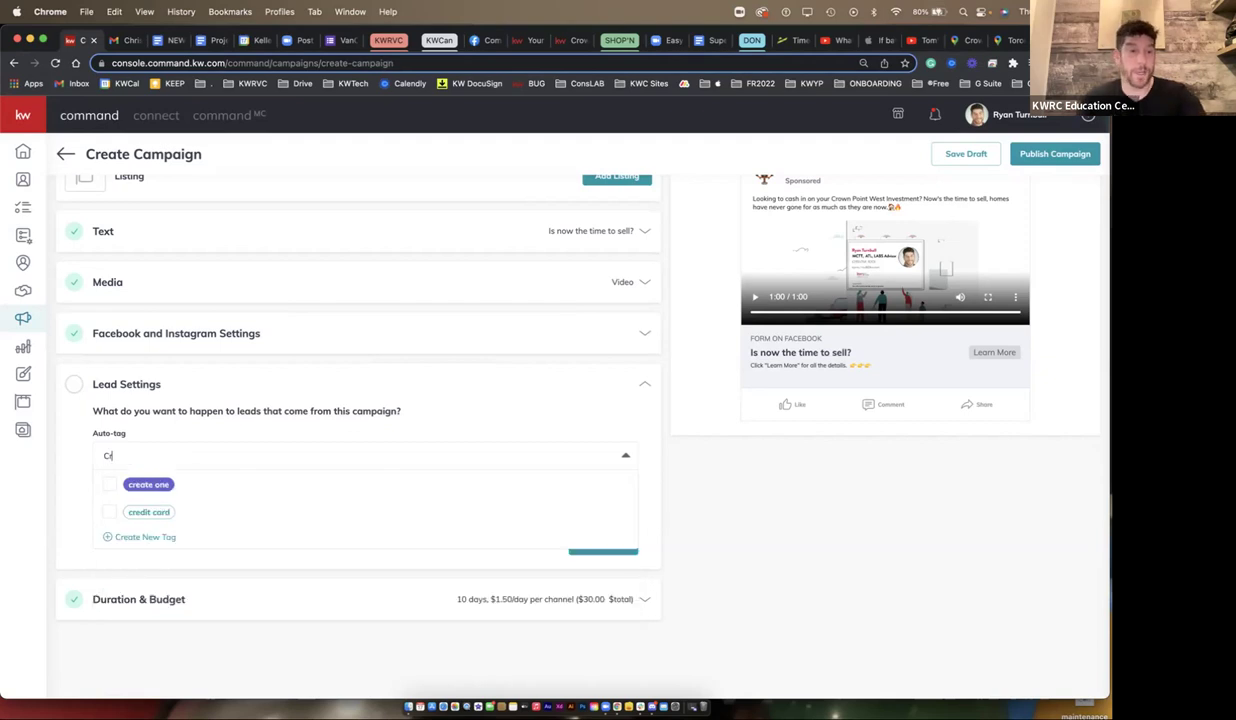
type("own Point")
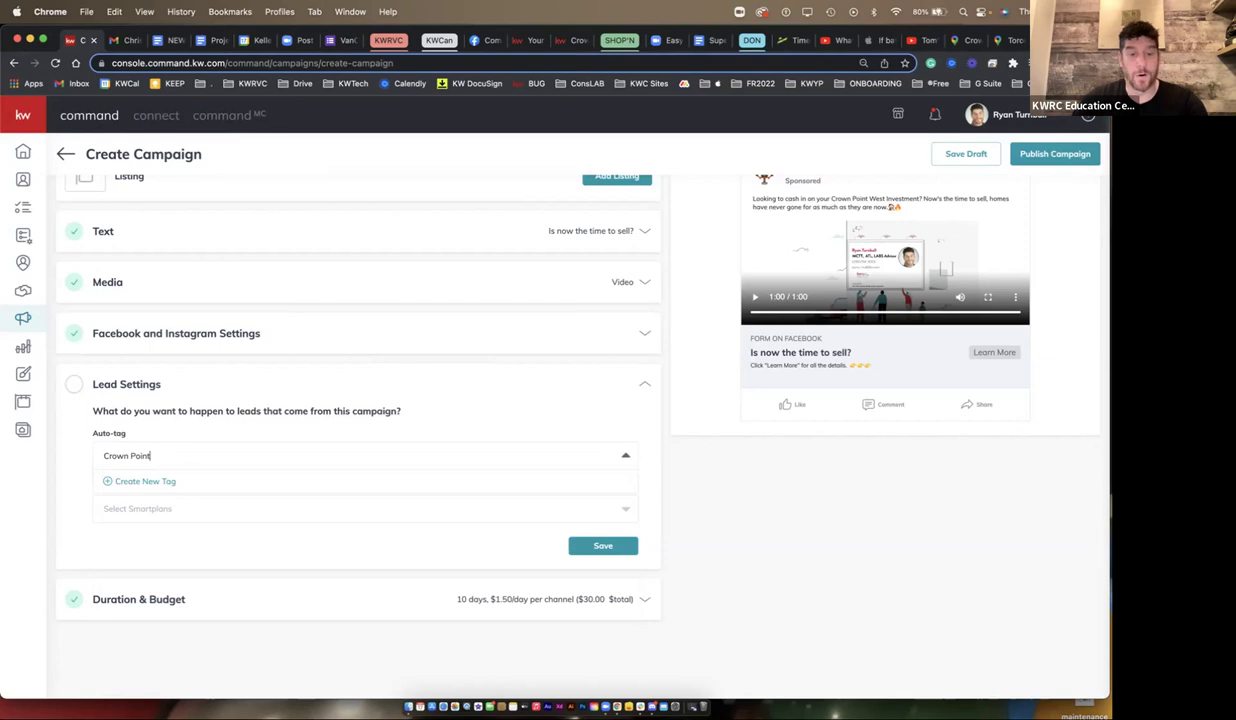
key("Escape")
type("fb")
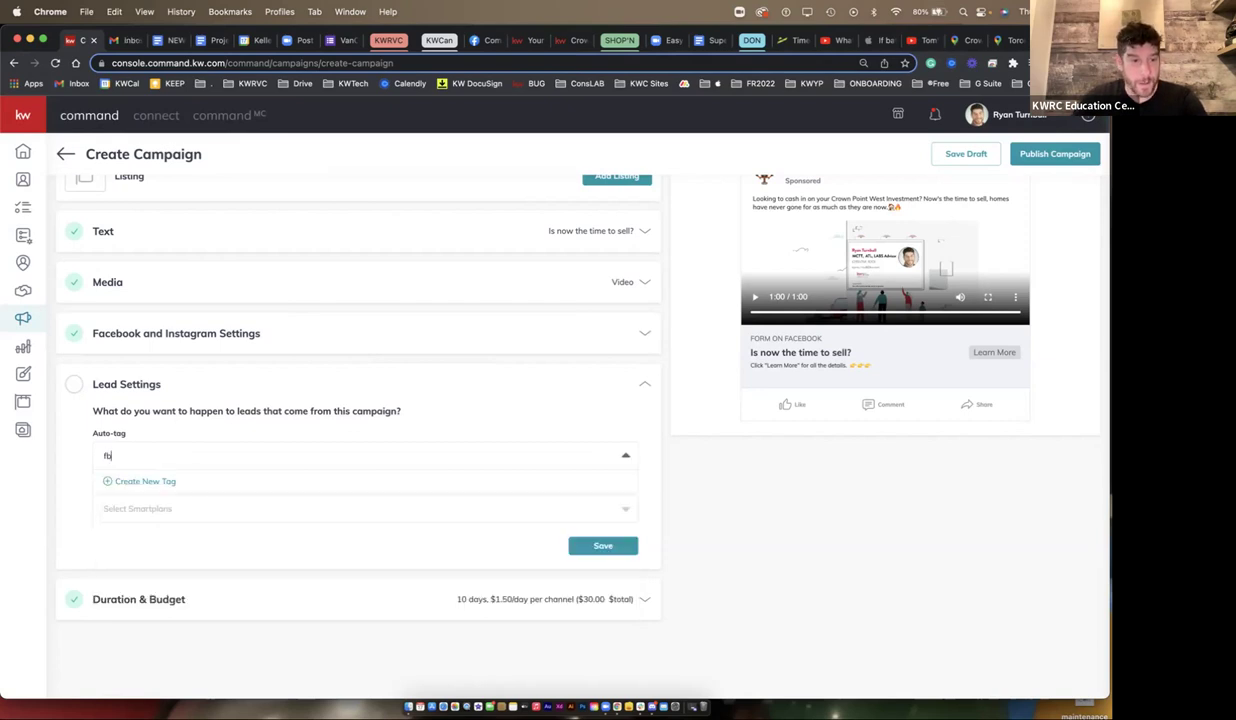
key("BackSpace")
key("BackSpace")
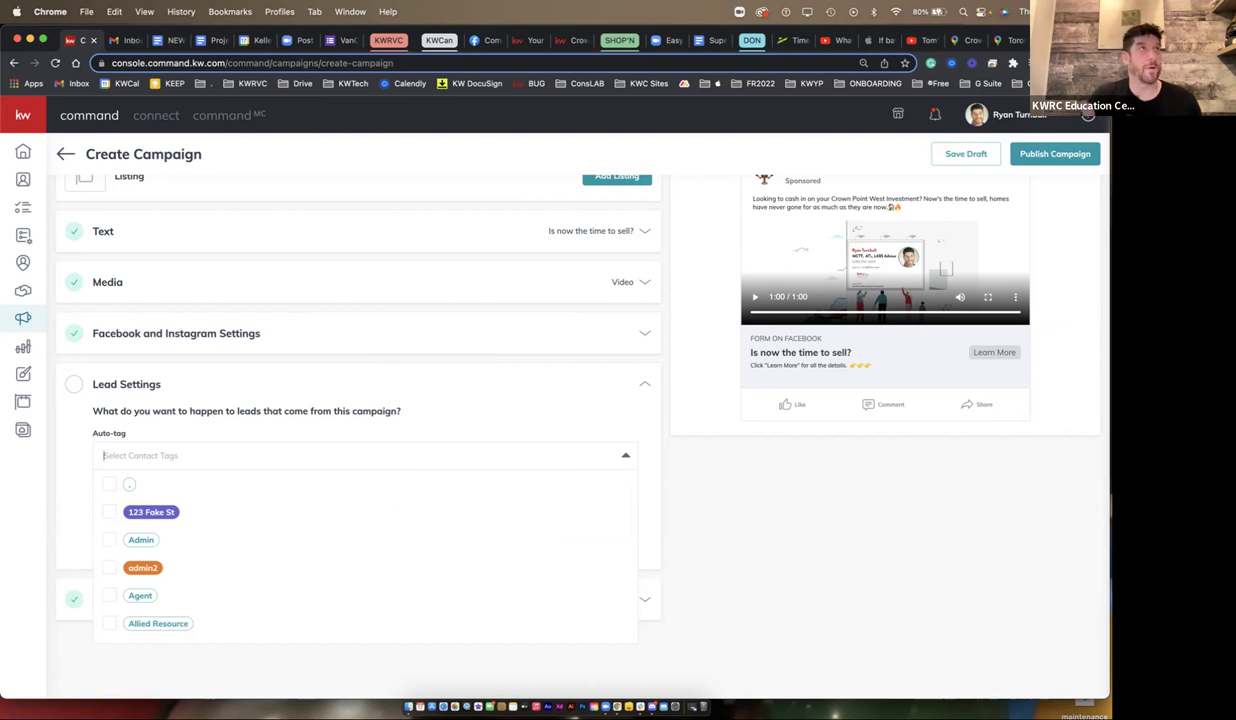
key("Escape")
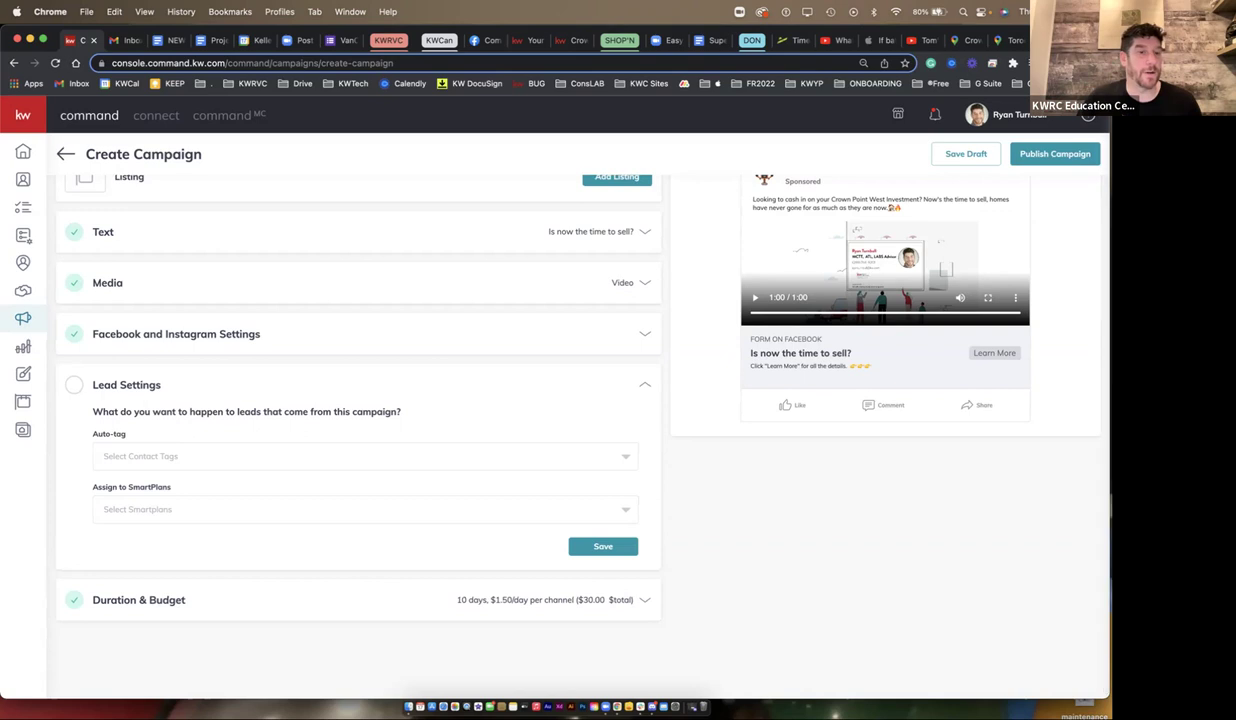
- Check the Assign to SmartPlans options without choosing one, then expand Duration & Budget
scroll(578, 420, "down", 1)
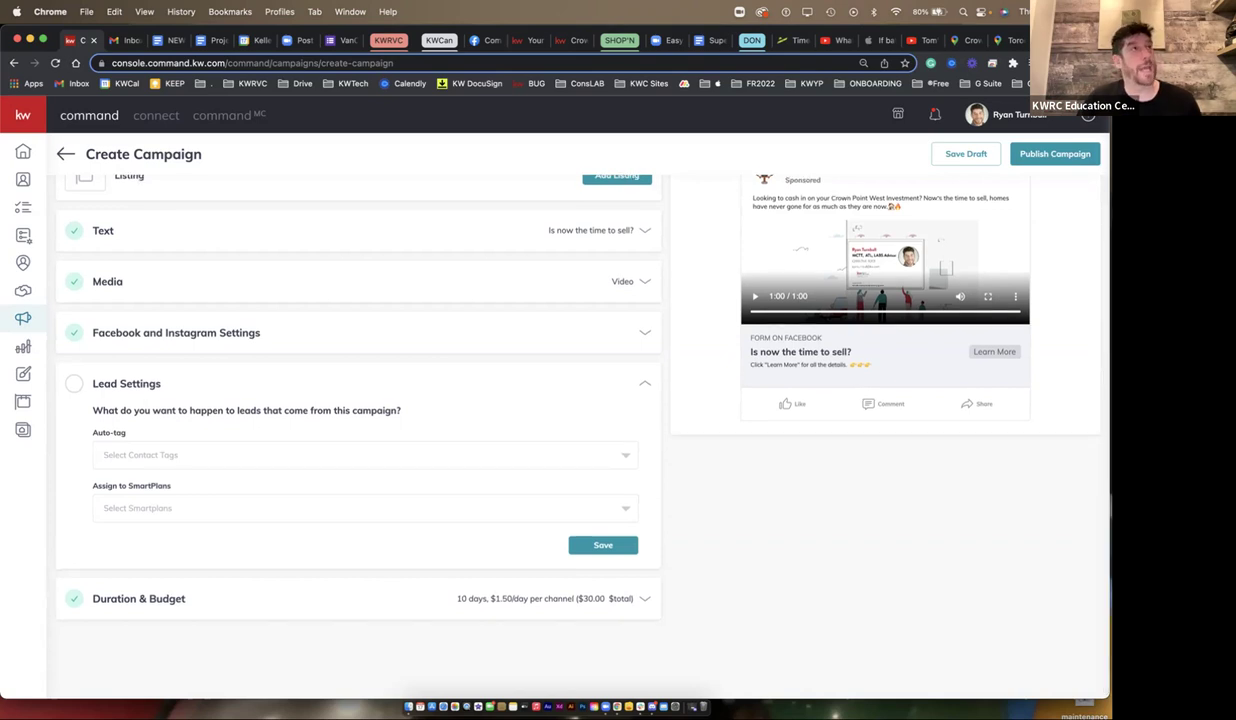
scroll(578, 420, "down", 1)
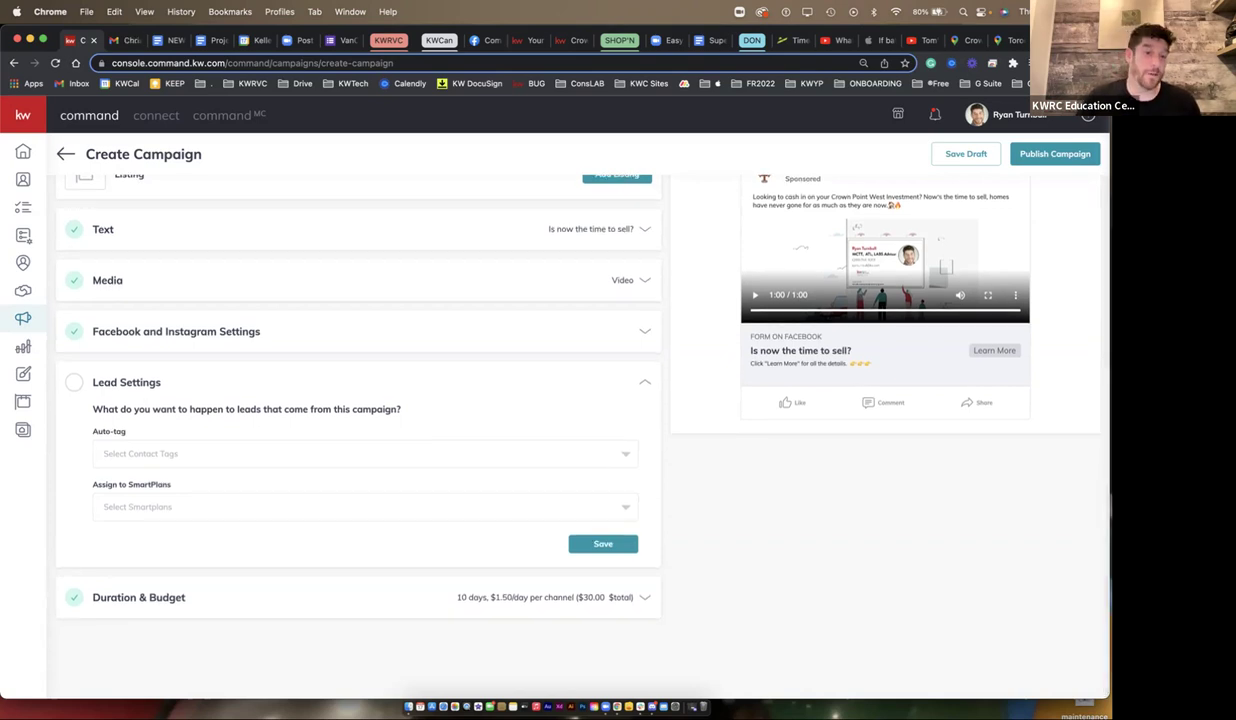
left_click(365, 506)
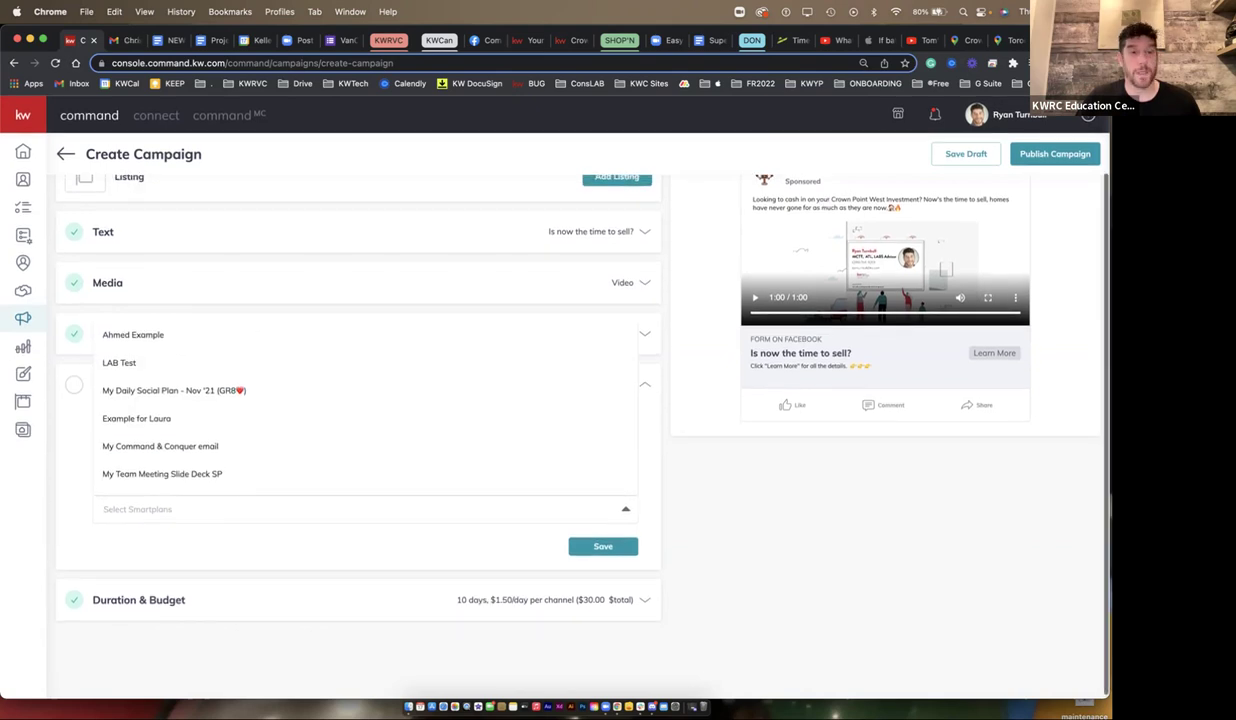
scroll(578, 420, "up", 1)
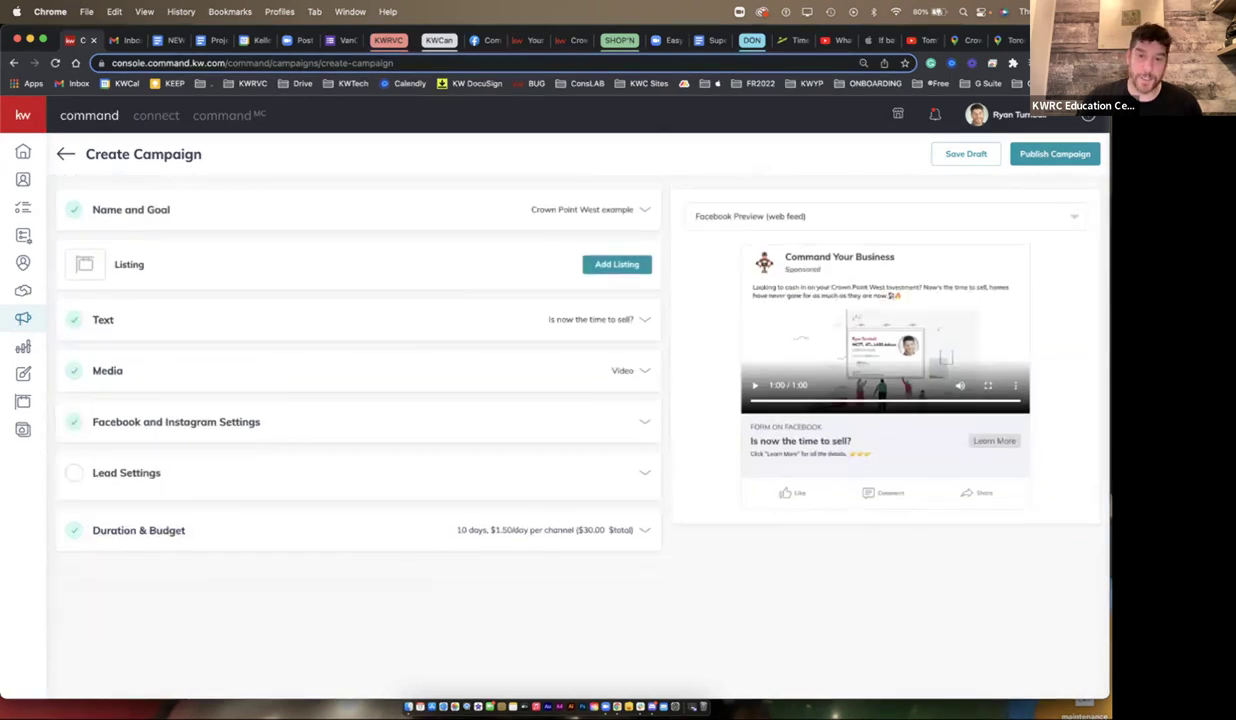
left_click(530, 515)
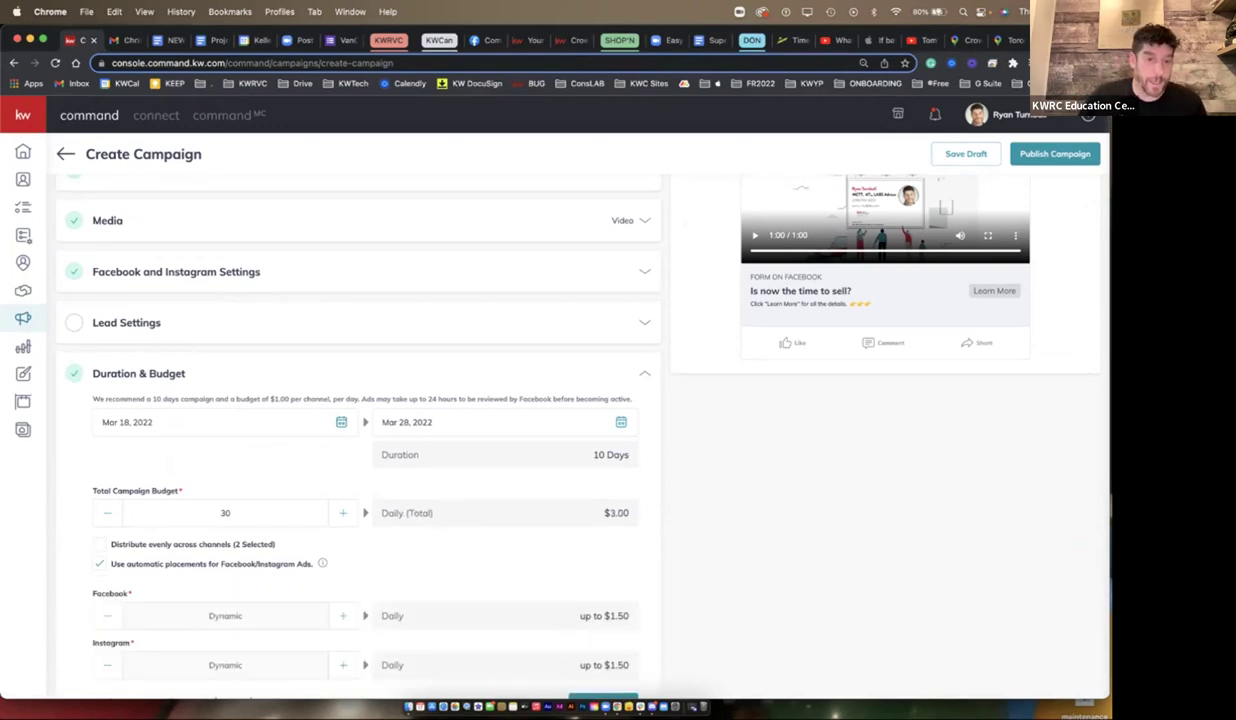
- Turn off even channel distribution and enable automatic Facebook/Instagram placements, giving a $3.00 daily total
left_click(99, 544)
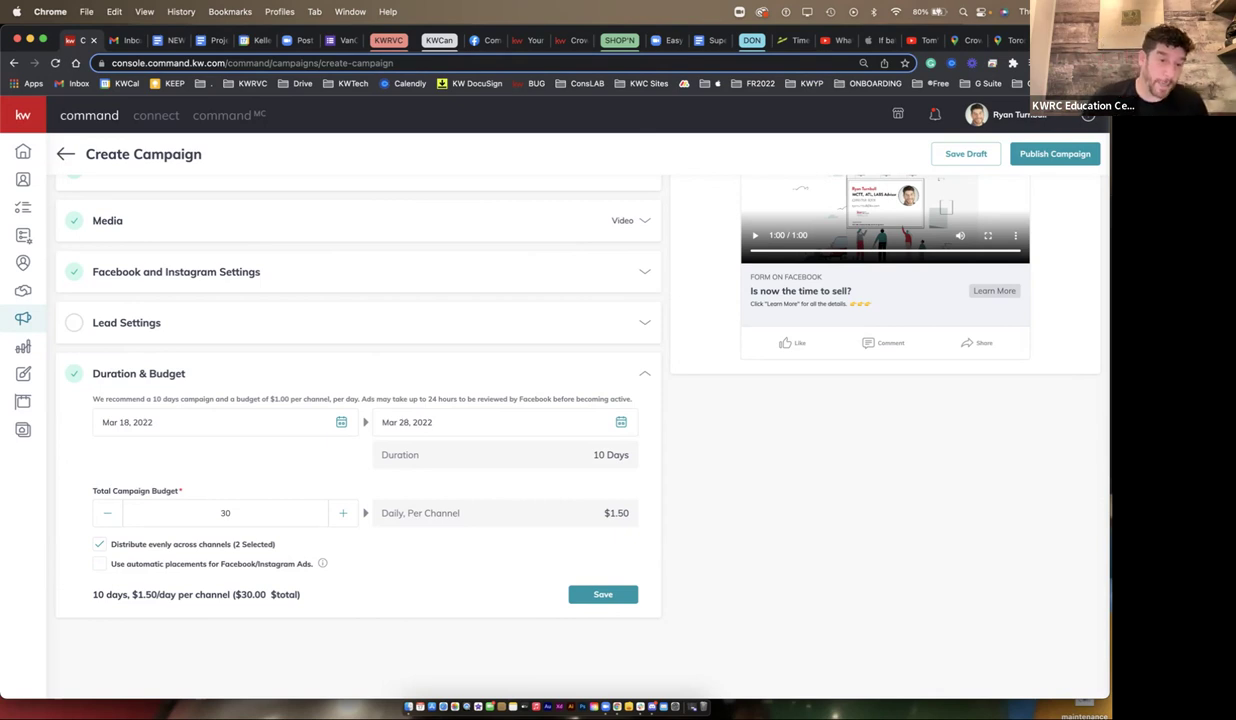
left_click(99, 564)
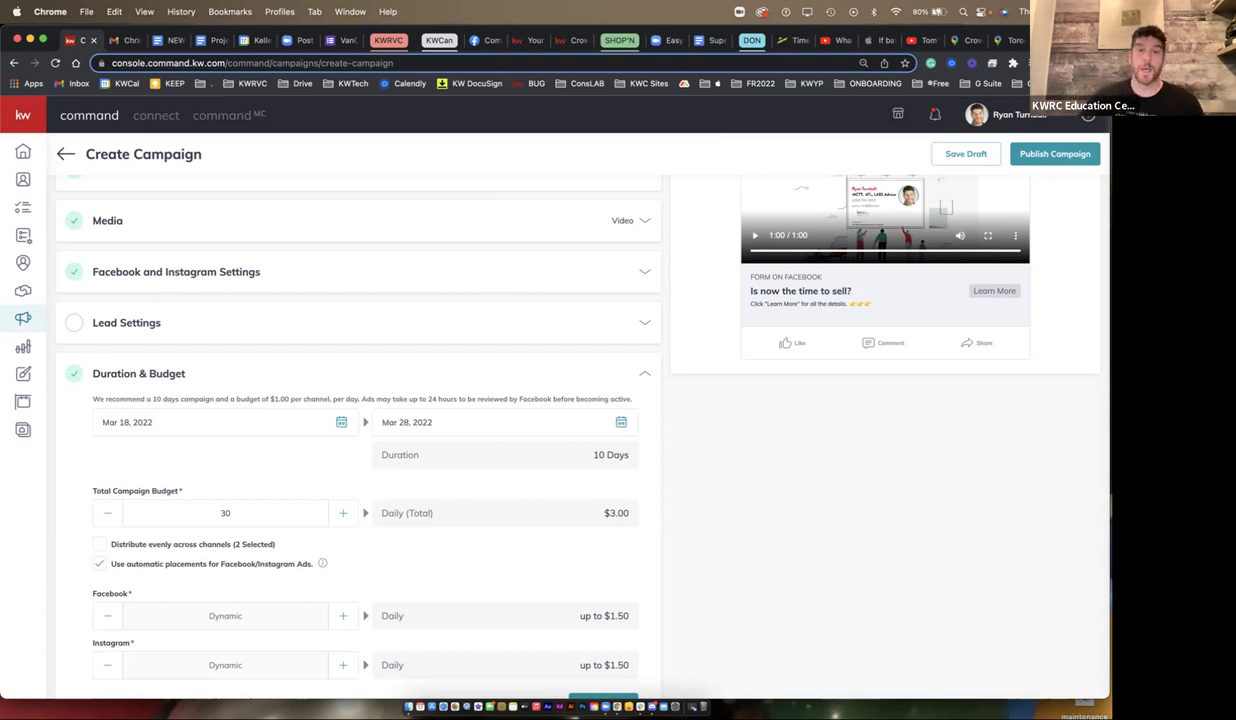
left_click_drag(586, 496, 606, 496)
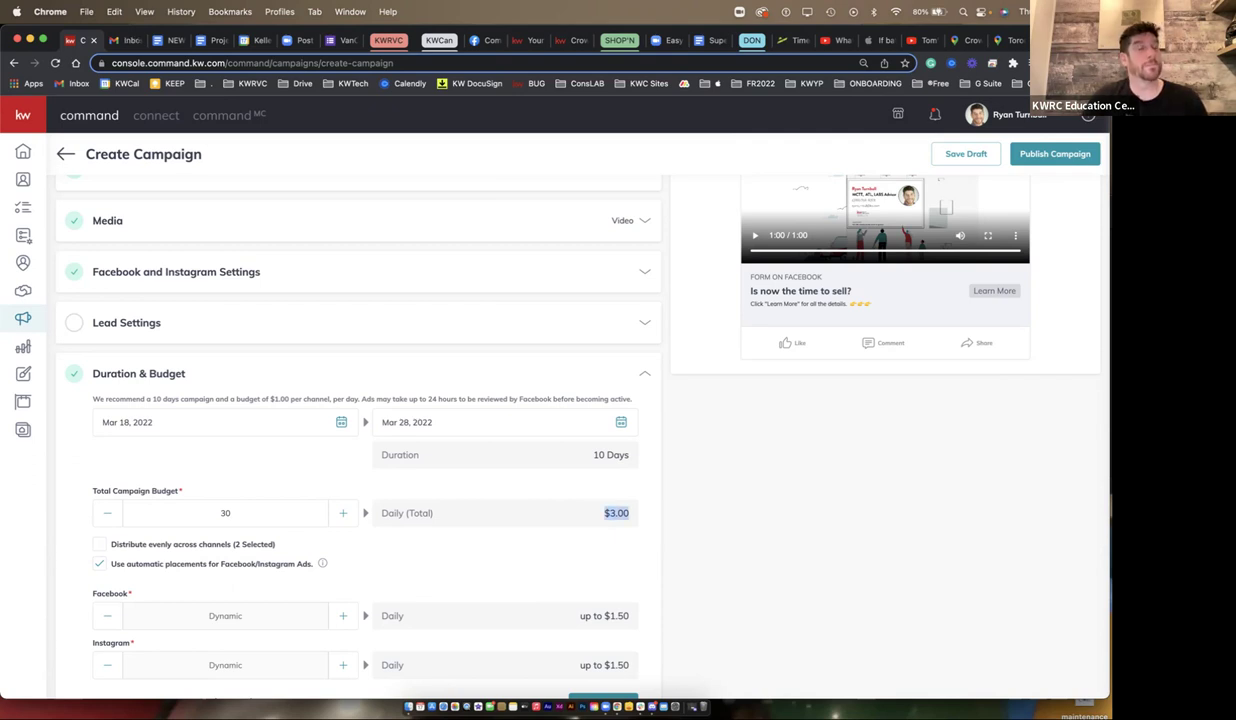
scroll(550, 400, "down", 3)
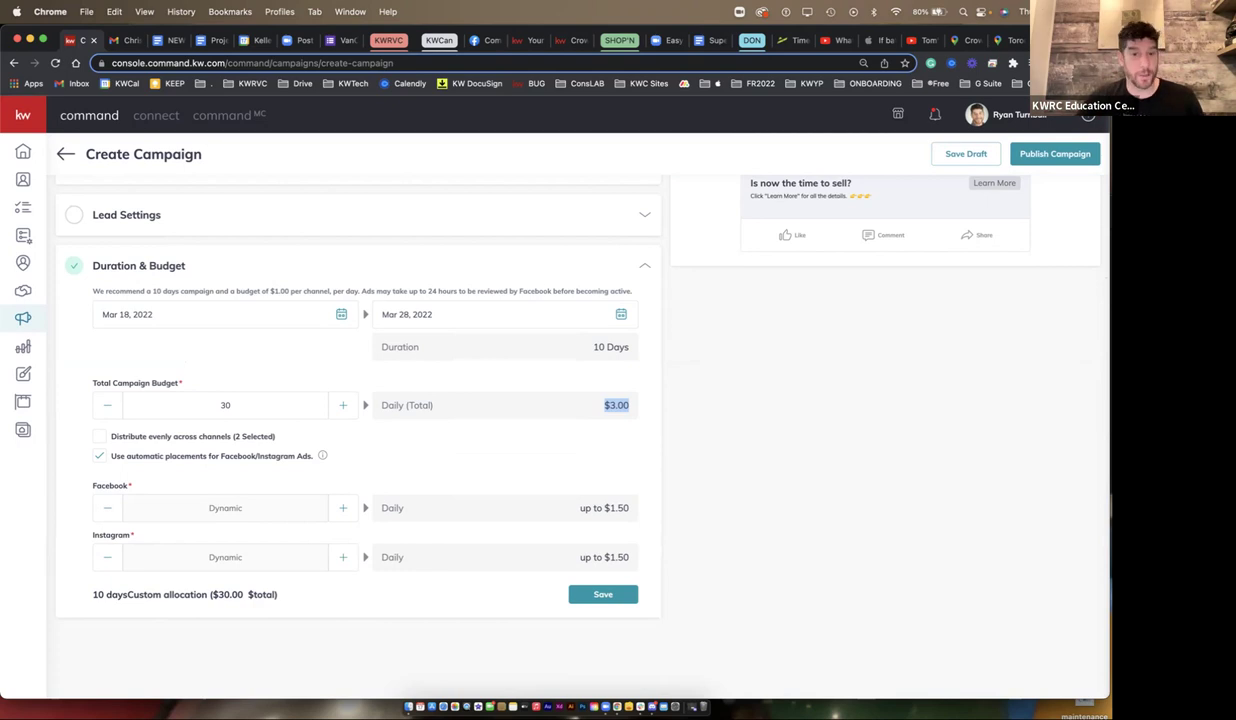
- Raise the total campaign budget to $60, making $6.00 daily with a $3.00 Instagram cap
left_click(595, 392)
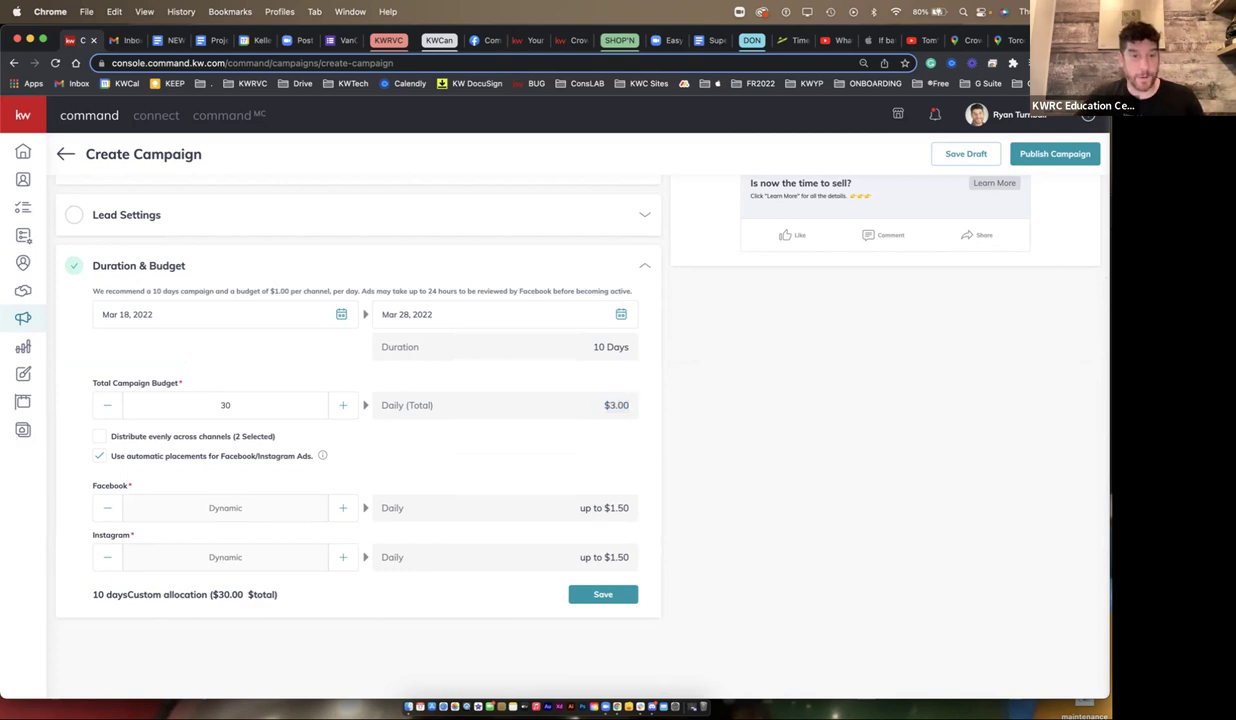
key("Up")
key("Up")
key("Up")
key("Up")
key("Up")
key("Up")
key("Up")
key("Up")
key("Up")
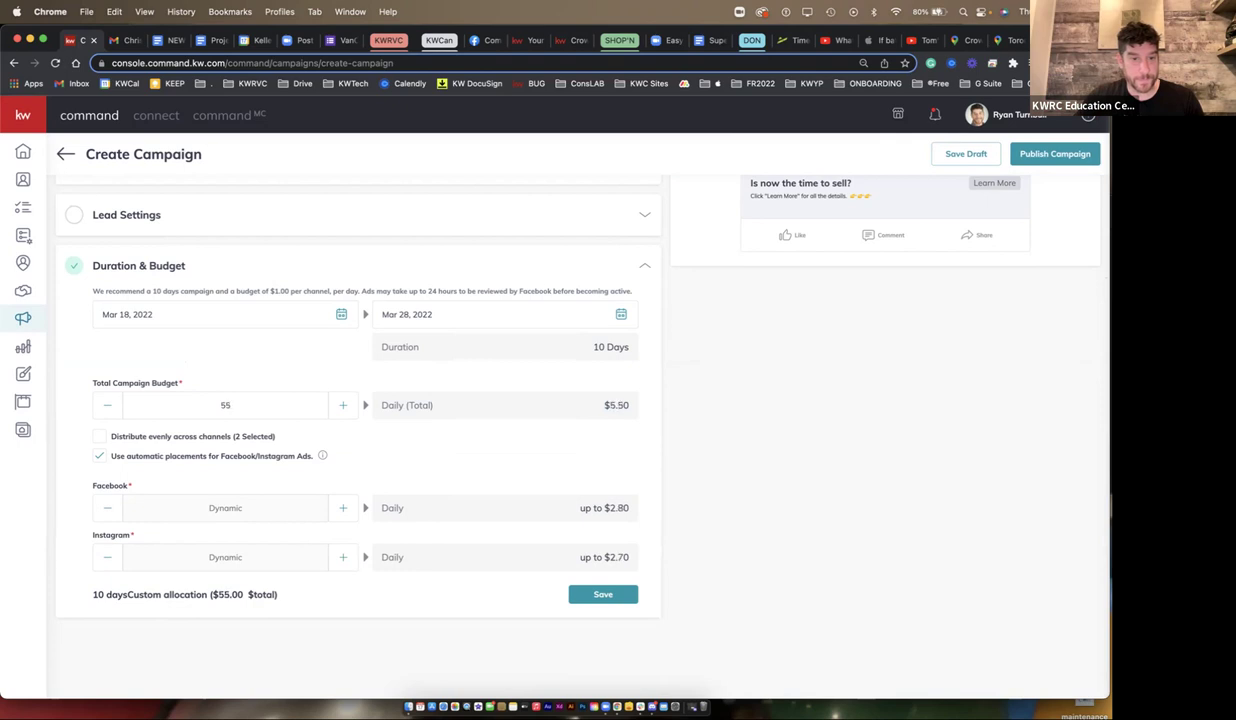
key("Up")
key("Up")
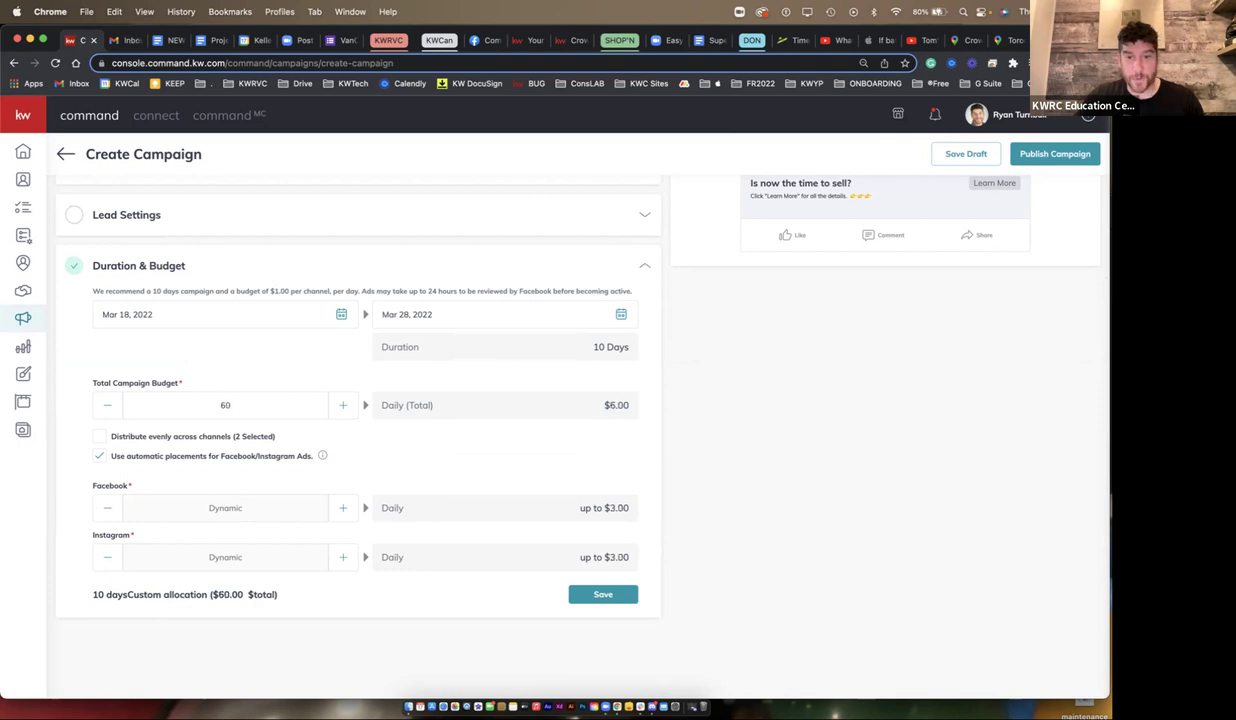
left_click_drag(630, 557, 593, 557)
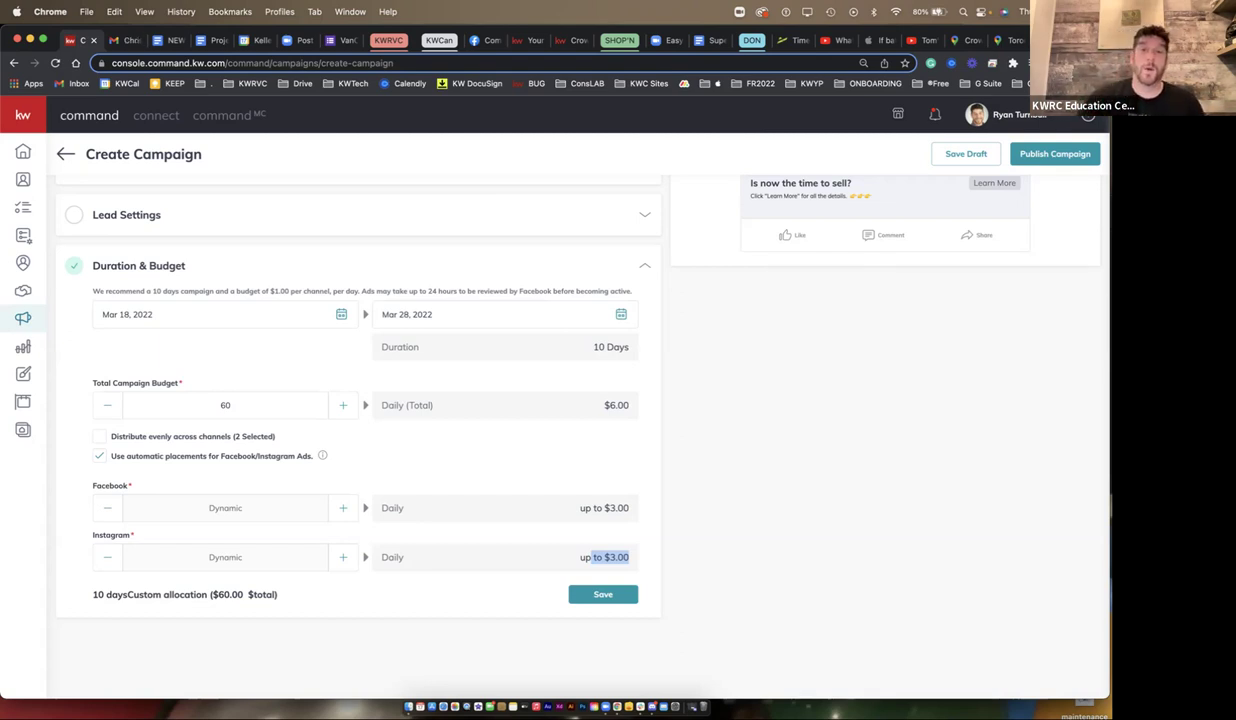
scroll(563, 417, "up", 2)
scroll(563, 417, "up", 1)
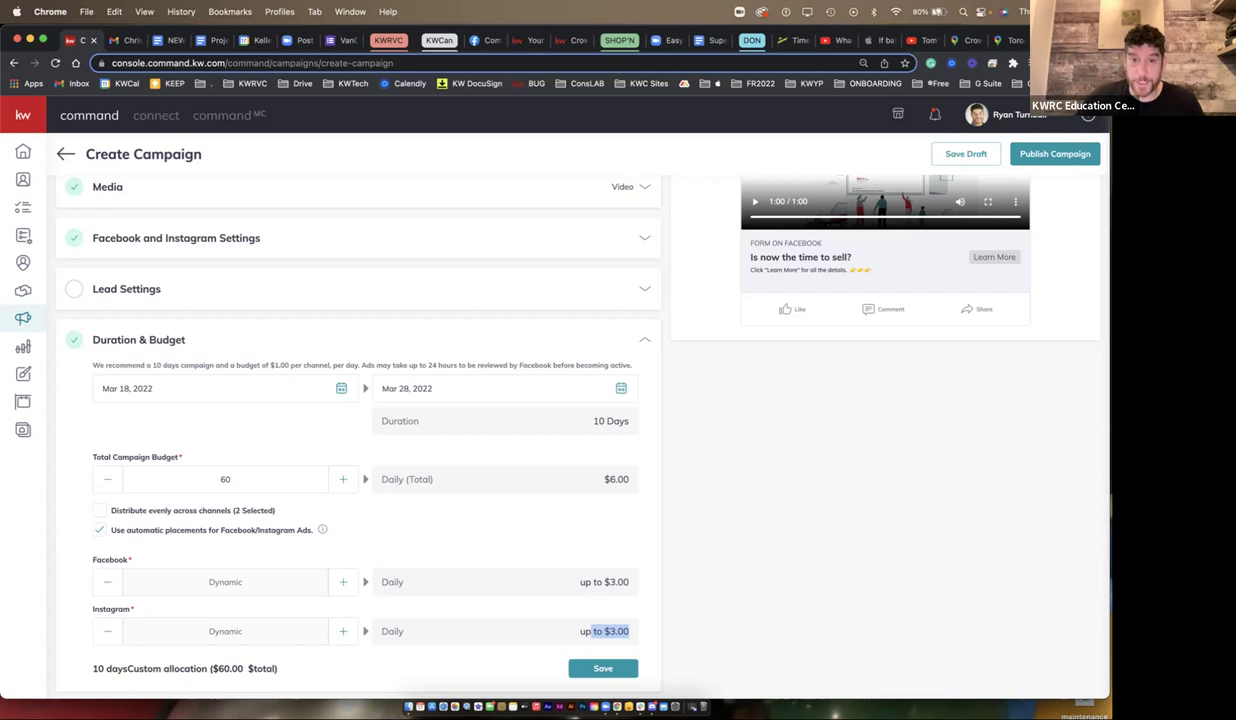
scroll(360, 400, "up", 5)
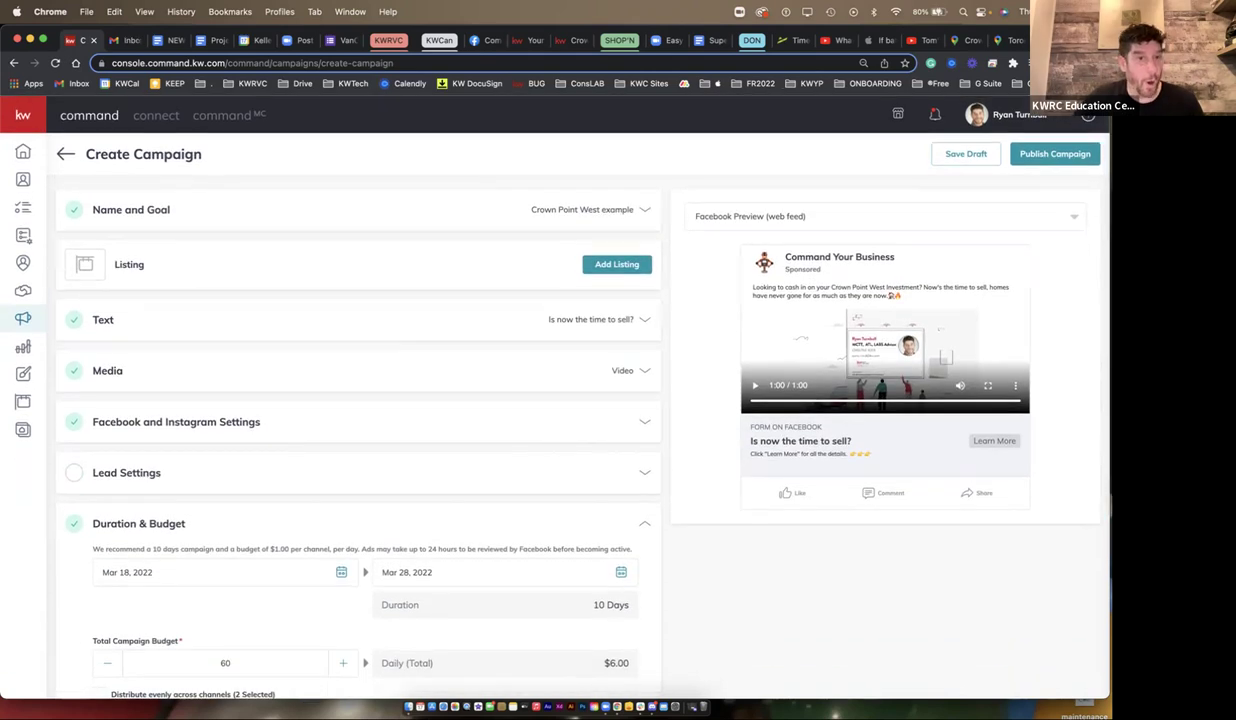
left_click(644, 209)
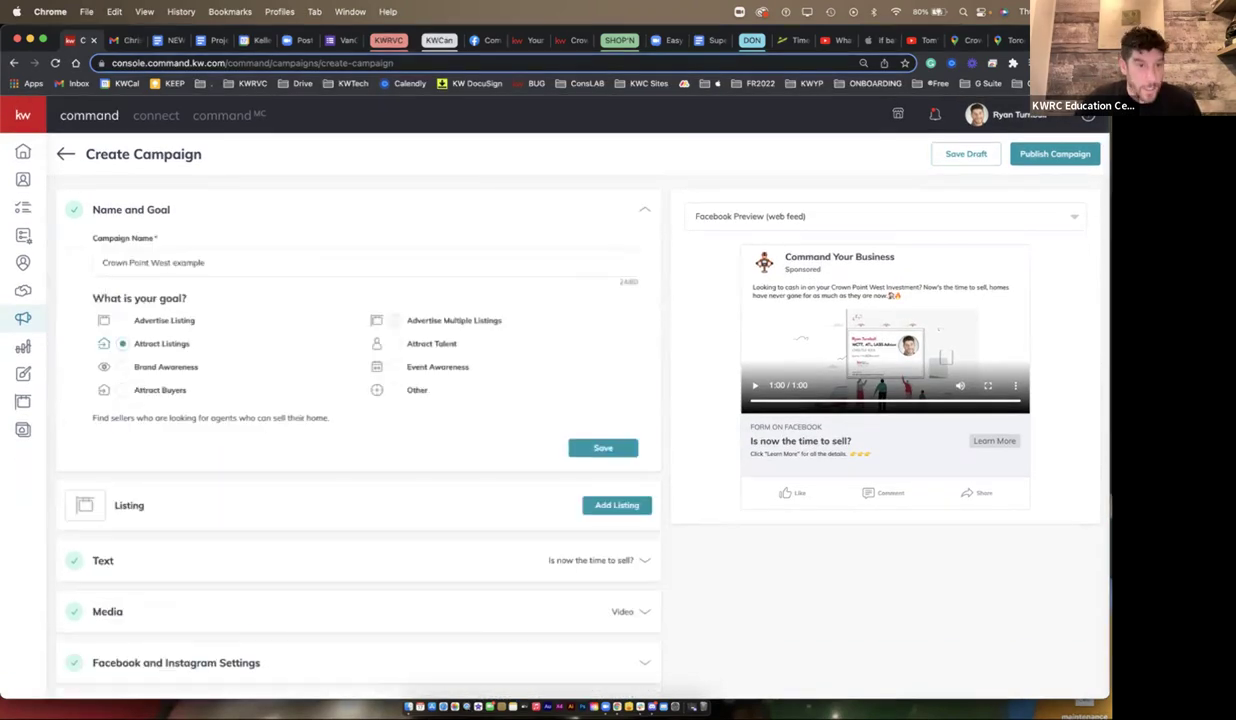
- Collapse Name and Goal, review the headline in the ad Text section, and save it
left_click(603, 447)
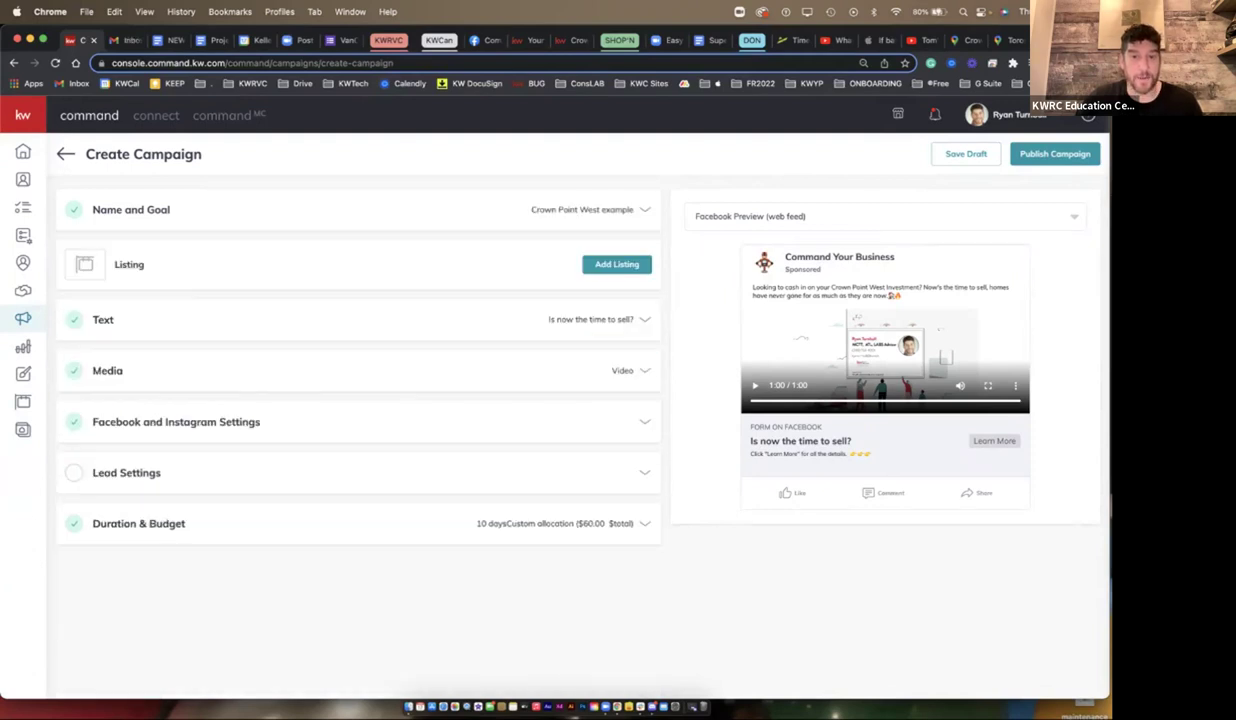
left_click(644, 319)
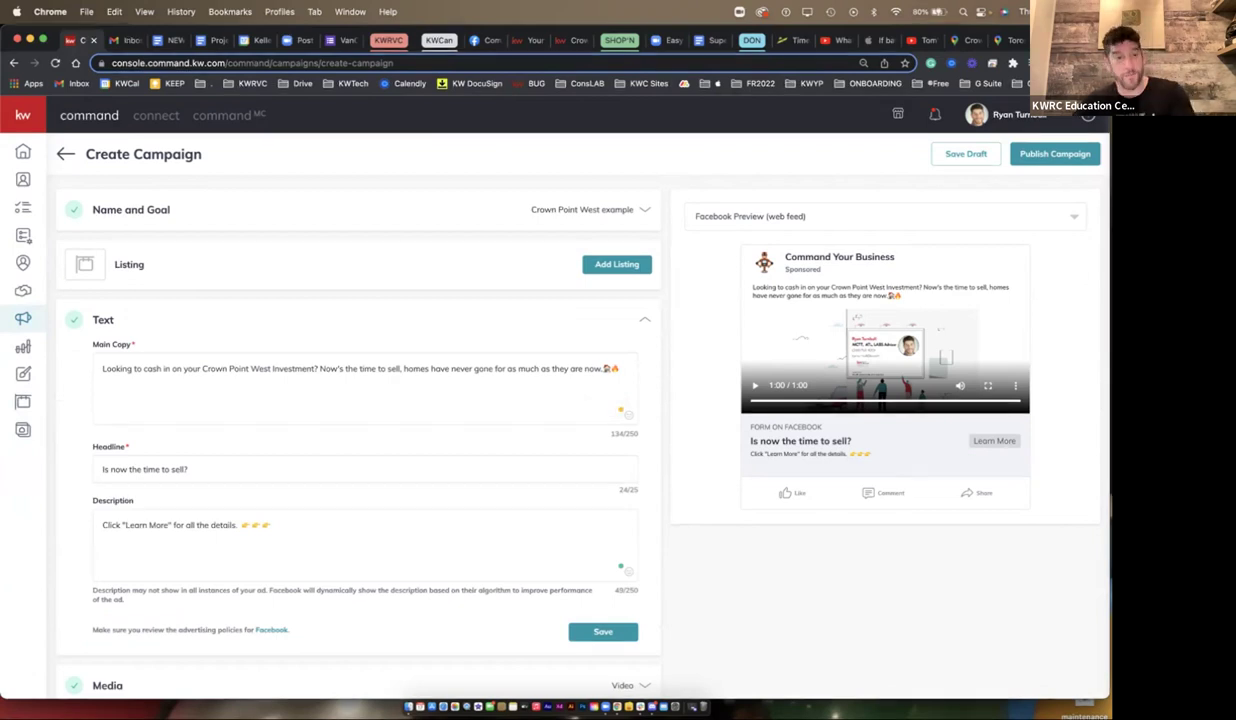
left_click_drag(188, 469, 101, 469)
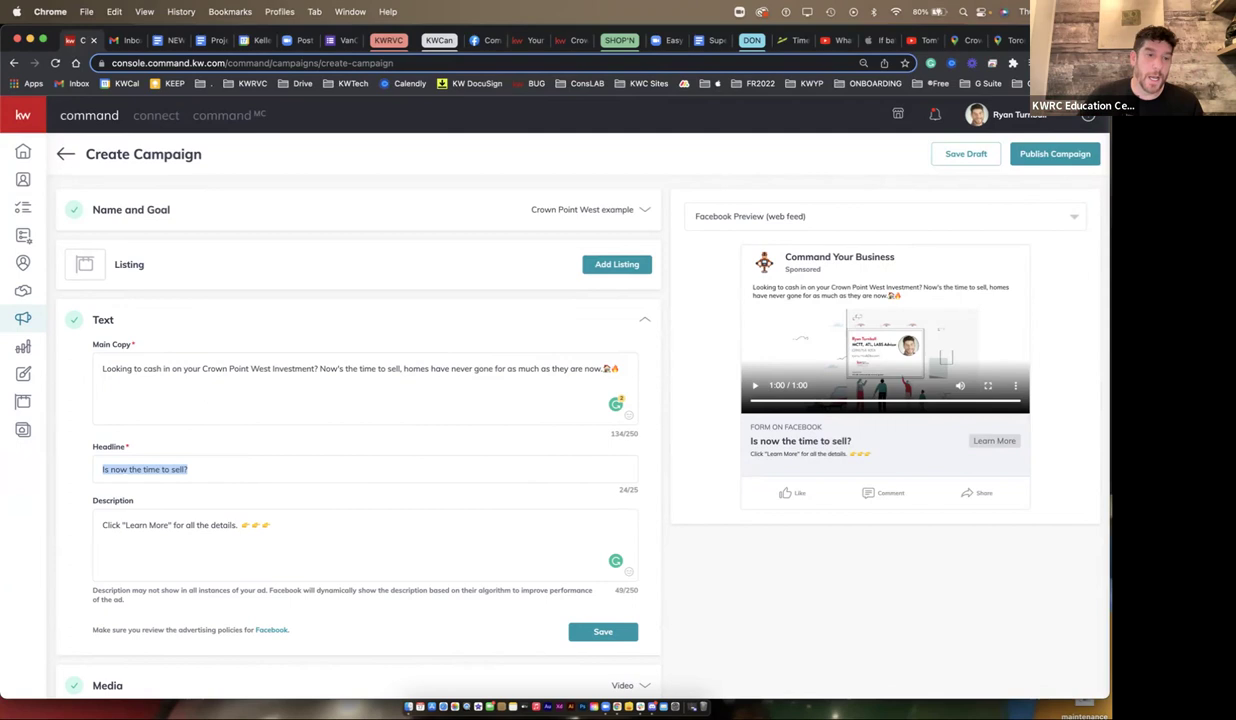
scroll(380, 420, "down", 2)
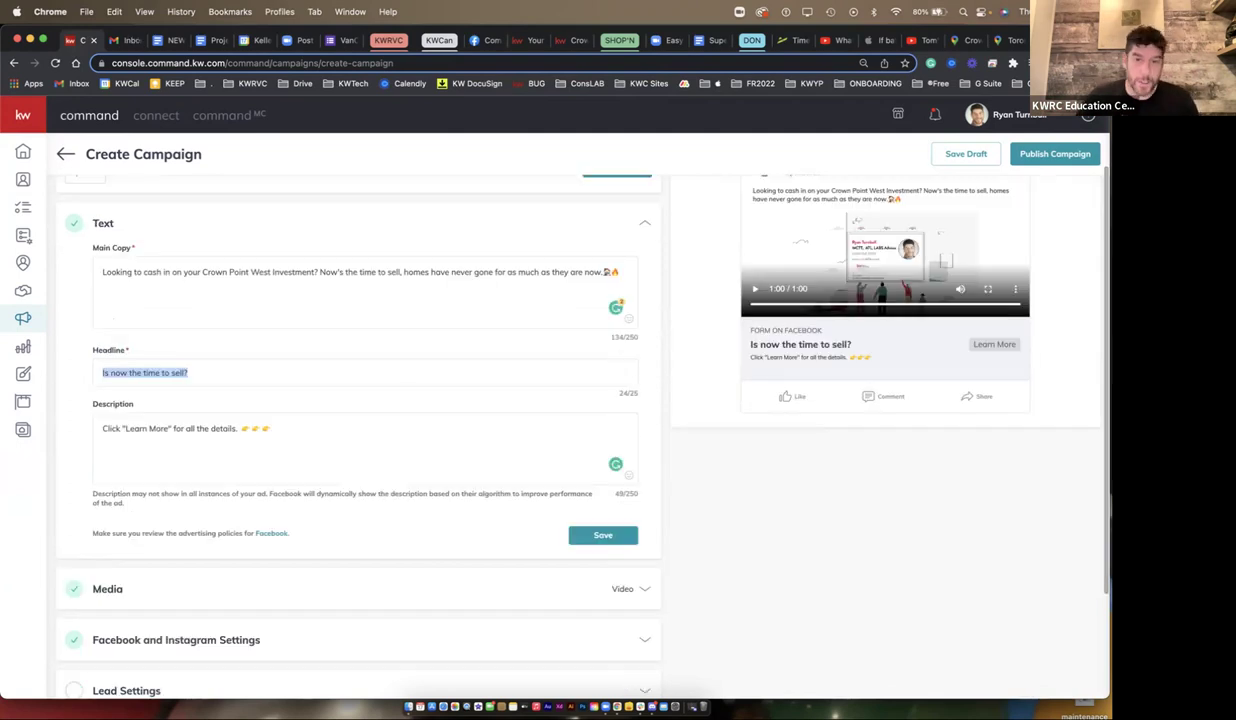
left_click(603, 531)
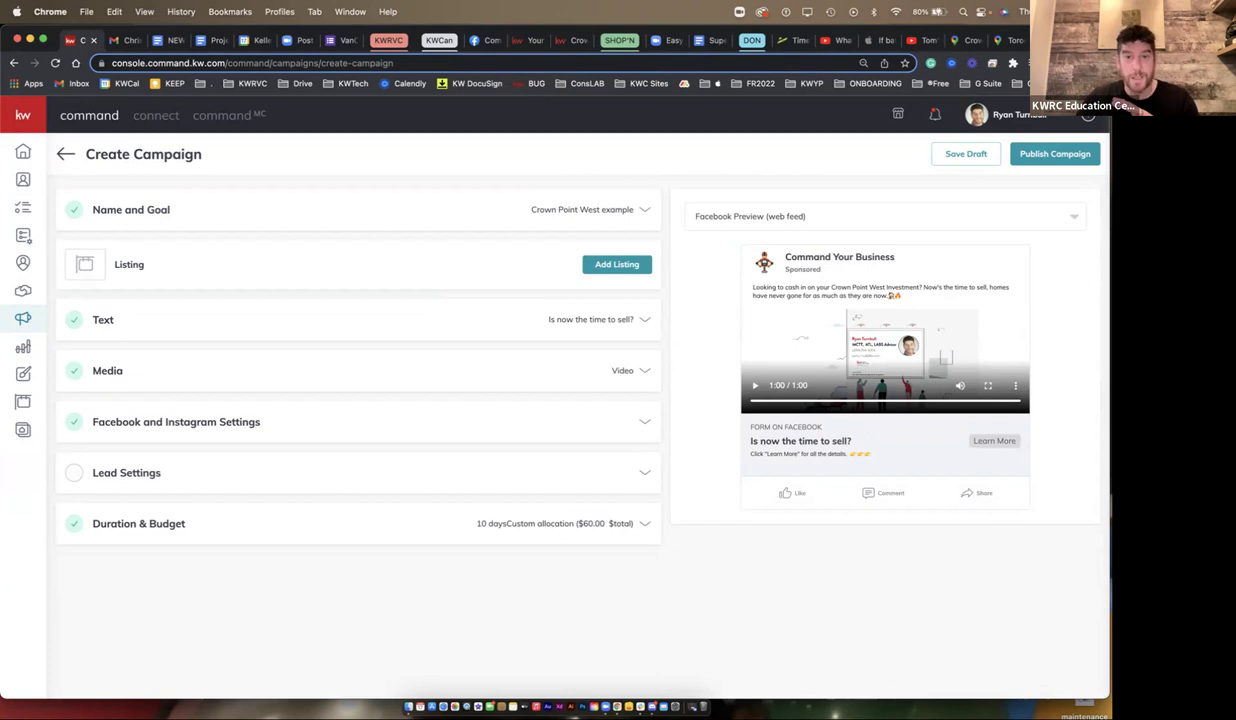
- Expand Facebook and Instagram Settings to review the Facebook Lead Generation Form destination
left_click(176, 421)
scroll(360, 420, "down", 4)
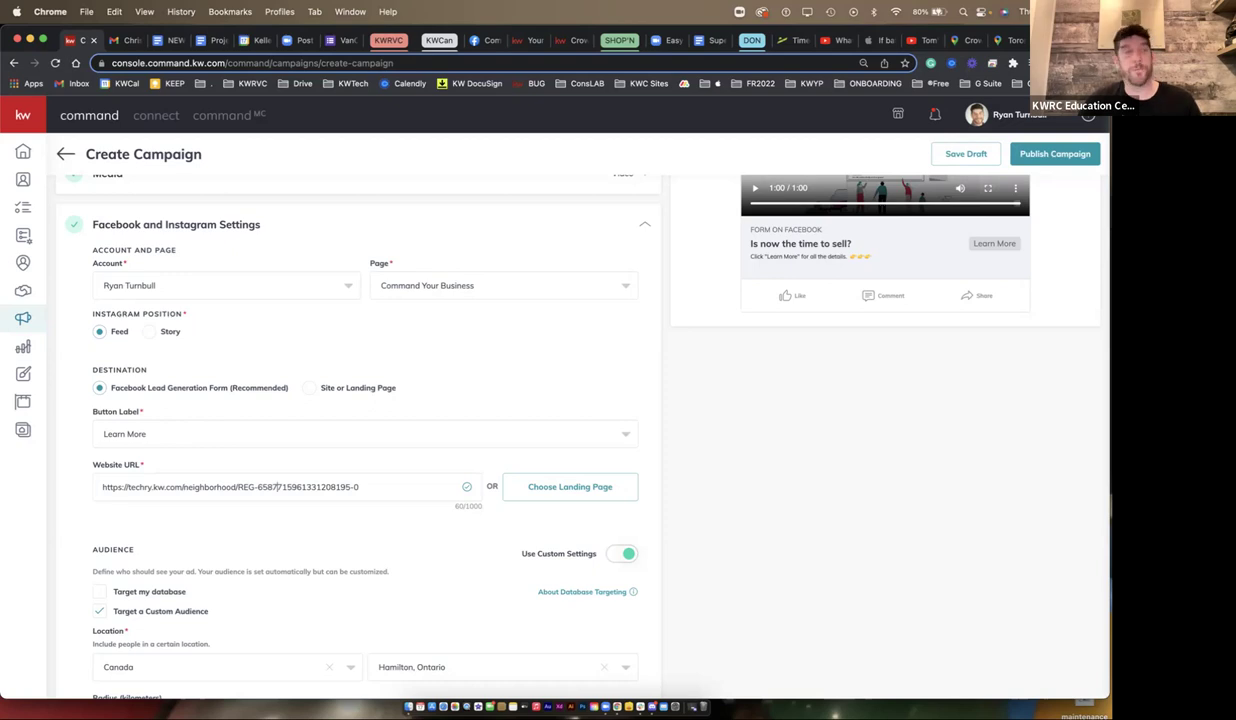
scroll(580, 430, "up", 1)
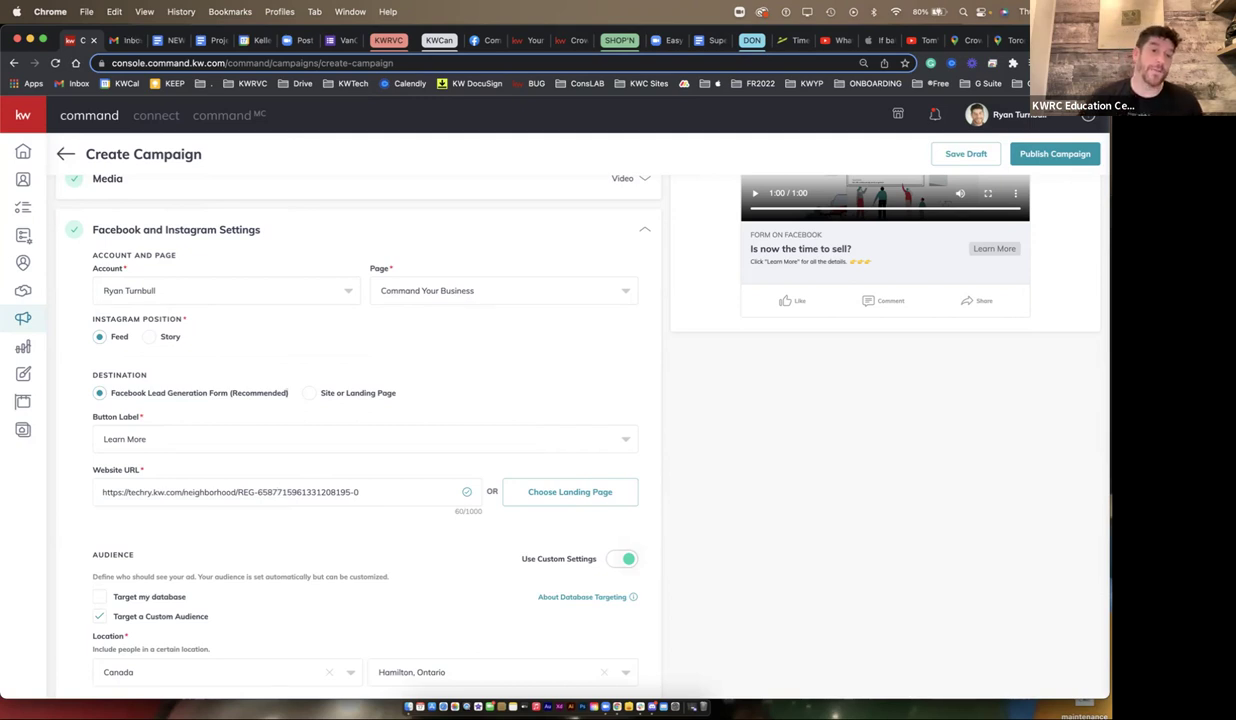
left_click_drag(111, 393, 288, 393)
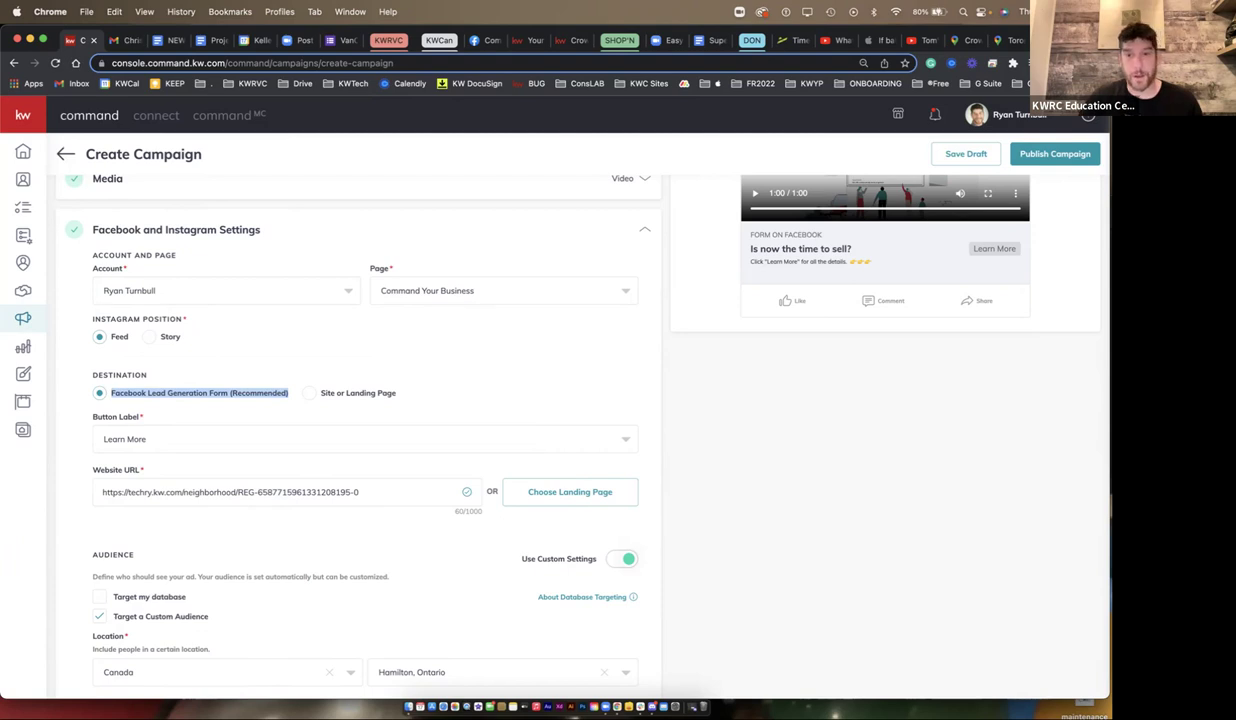
scroll(580, 420, "up", 4)
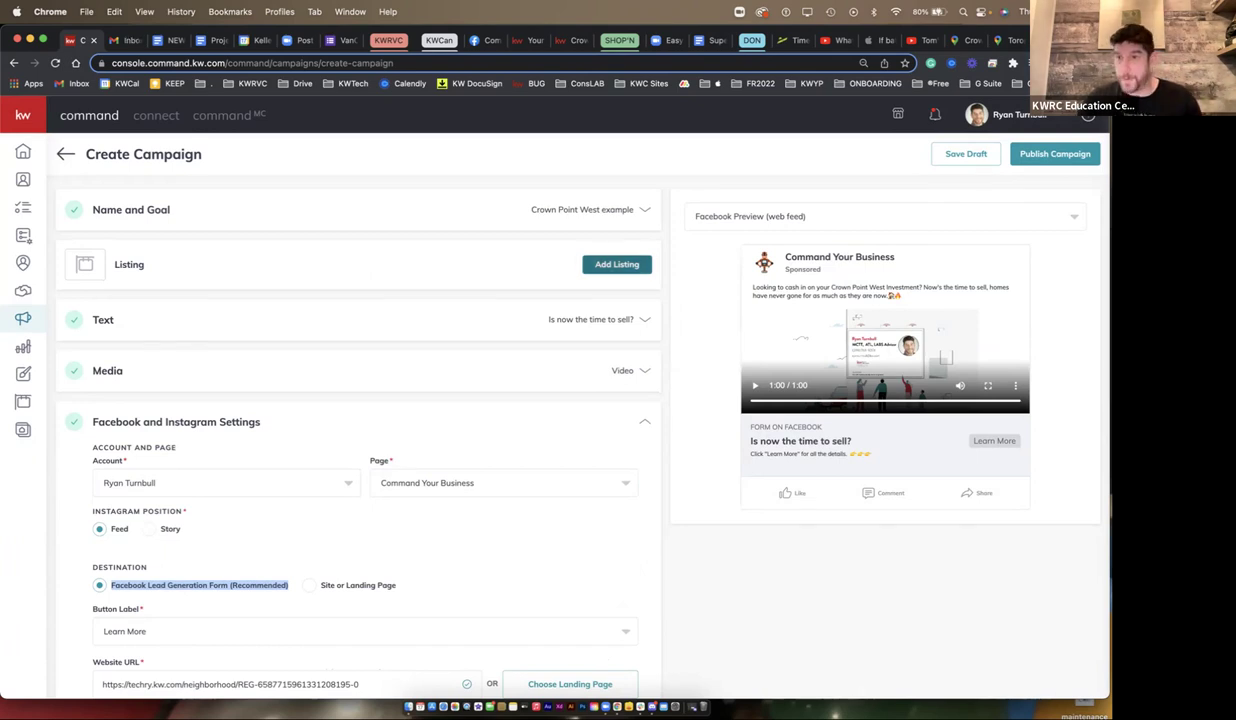
- Search all listings, not only your own, for 'hamilton, ontario, canada'
left_click(617, 264)
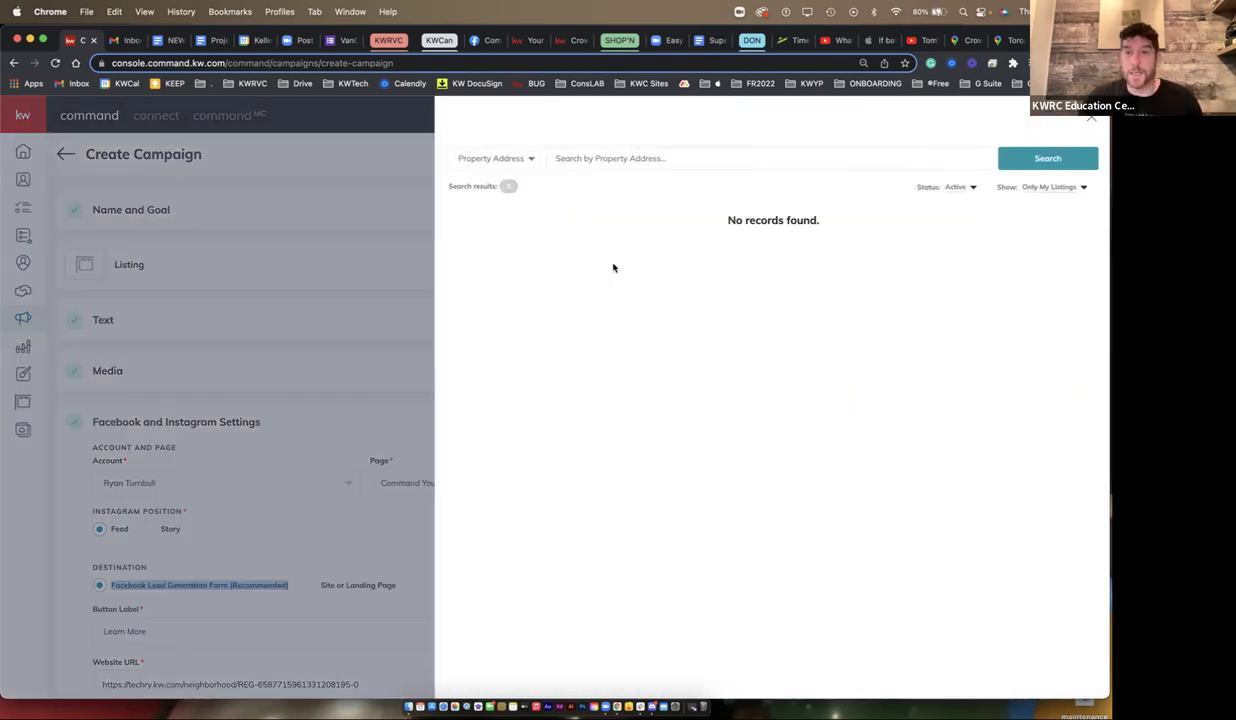
left_click(1050, 187)
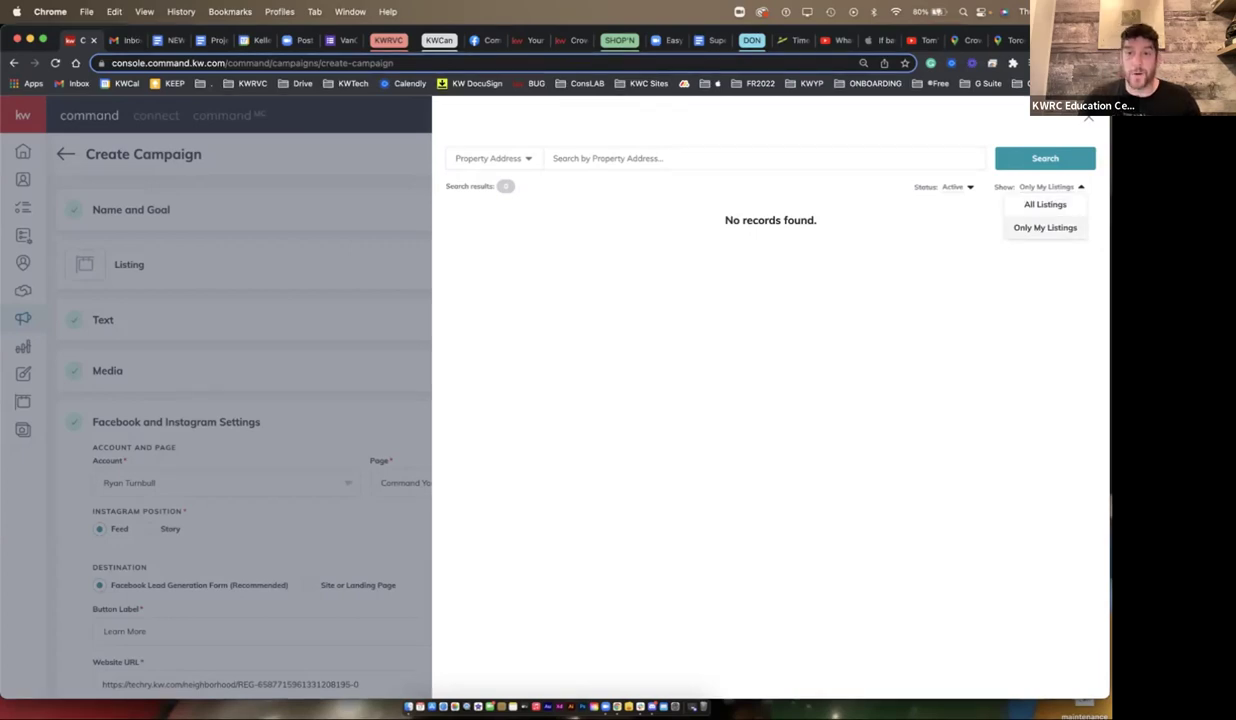
left_click(1045, 204)
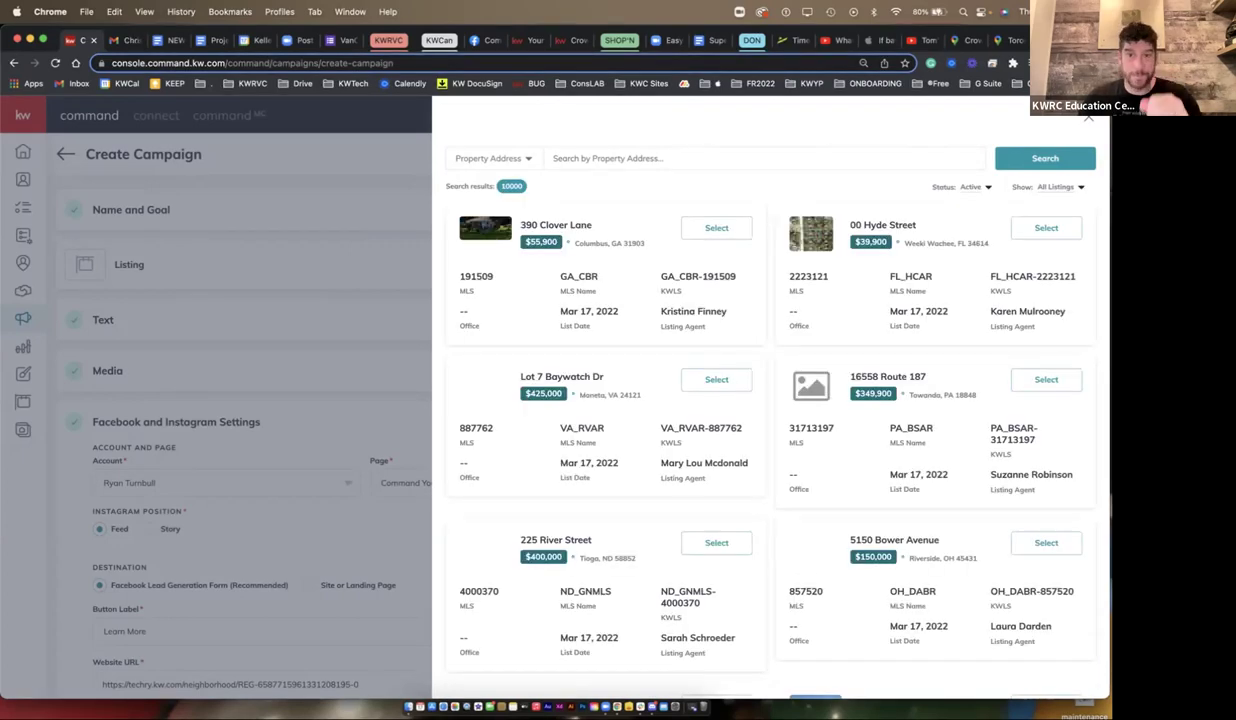
left_click(650, 158)
type("h")
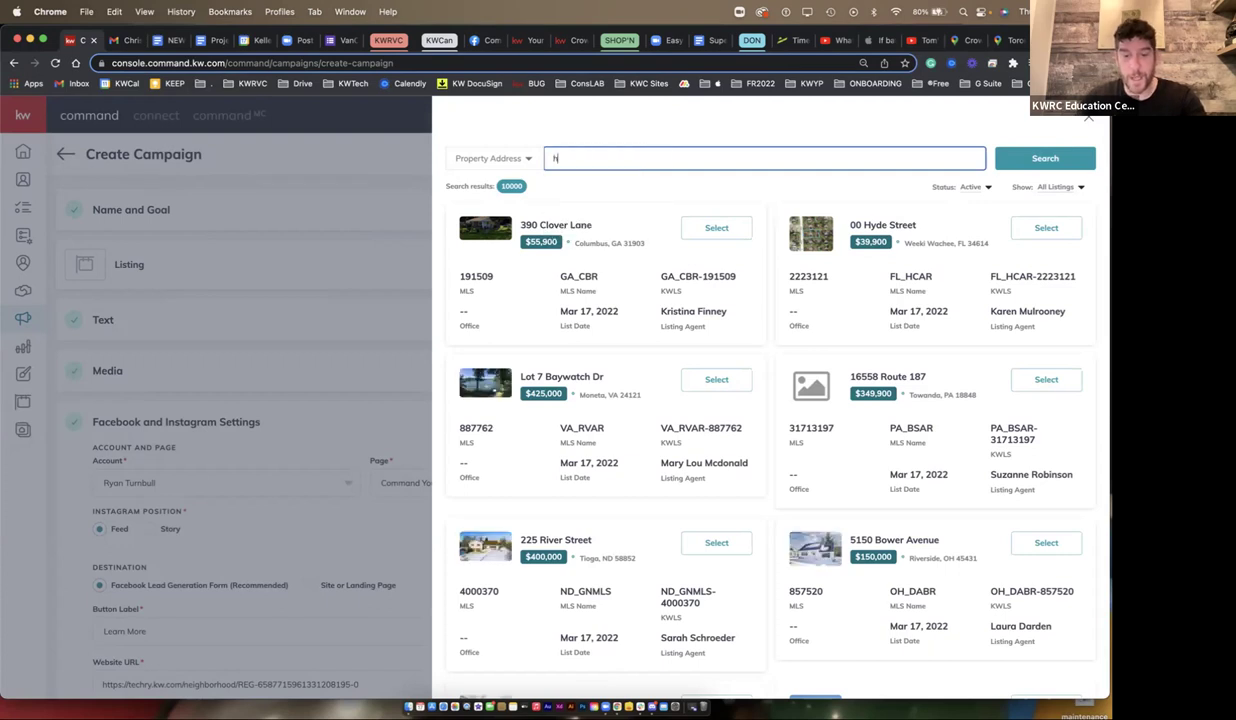
type("amilton, onta")
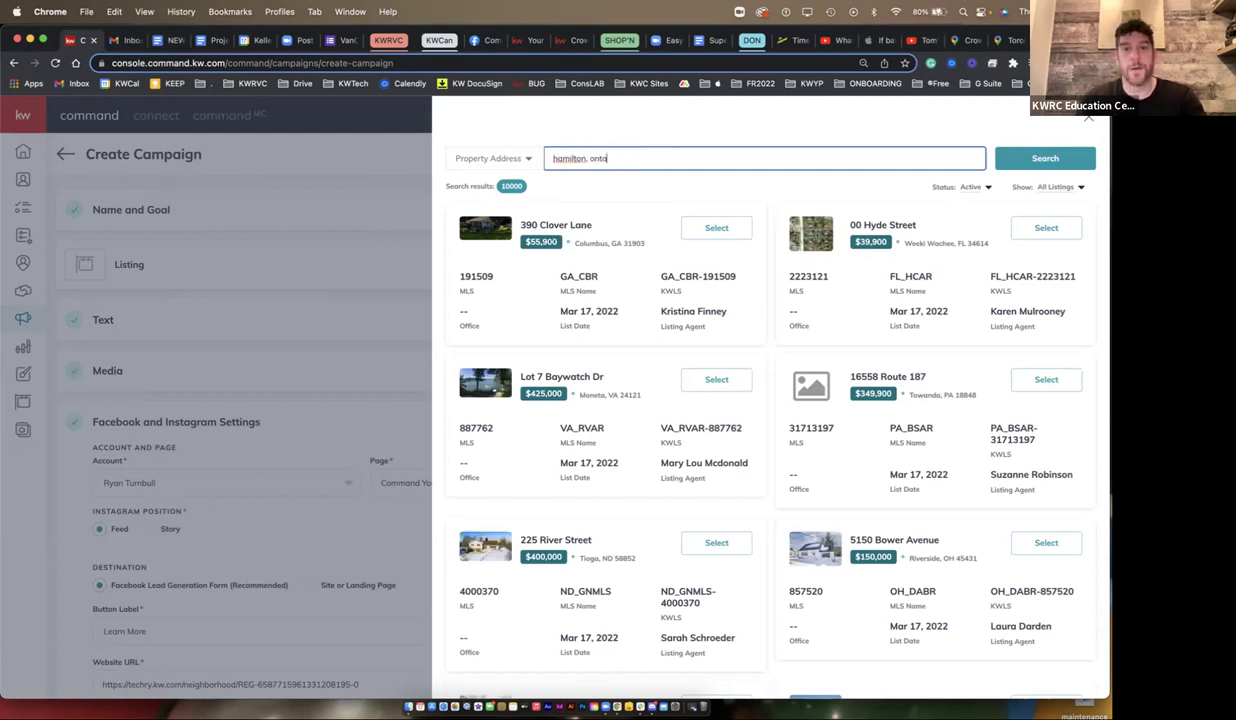
type("rio, canada")
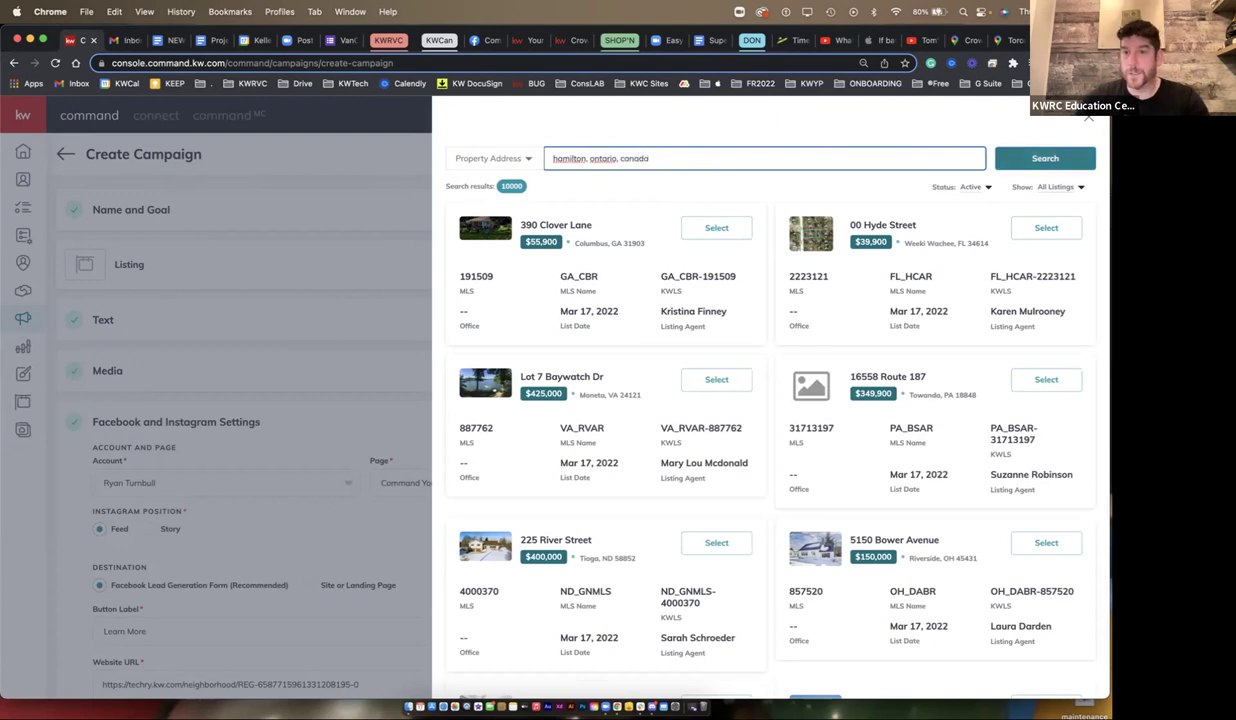
key("Return")
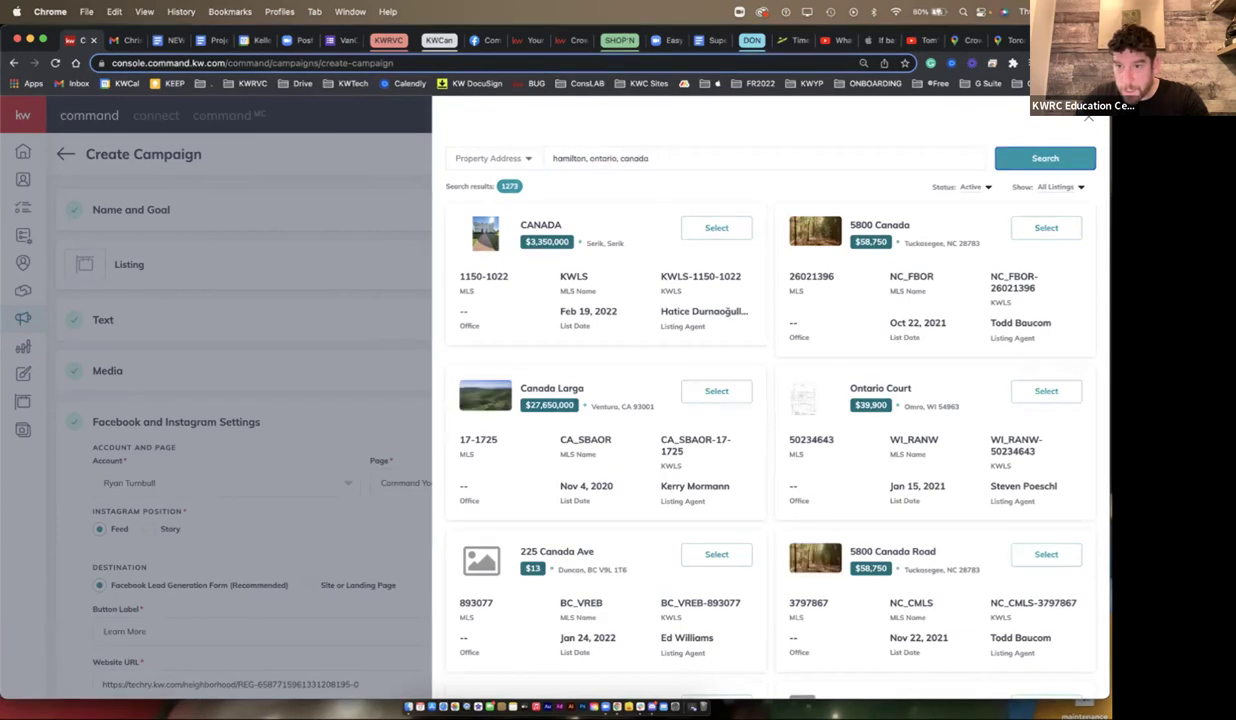
scroll(770, 400, "down", 10)
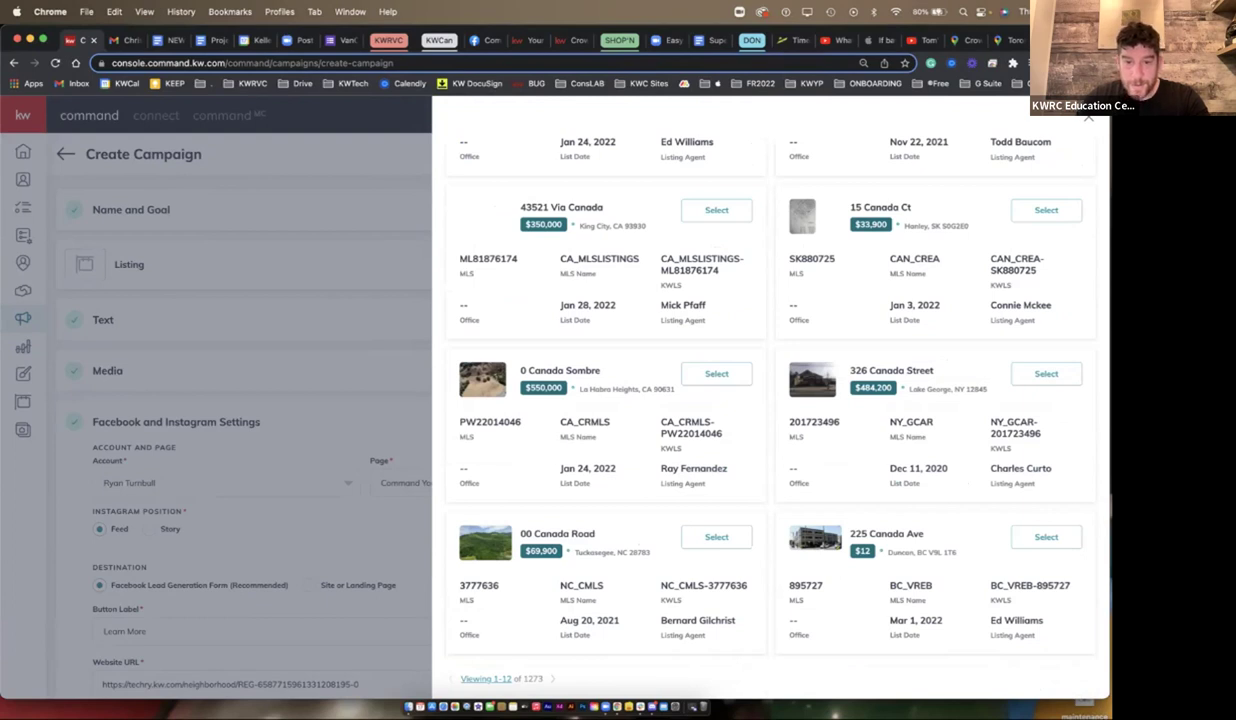
scroll(770, 400, "up", 10)
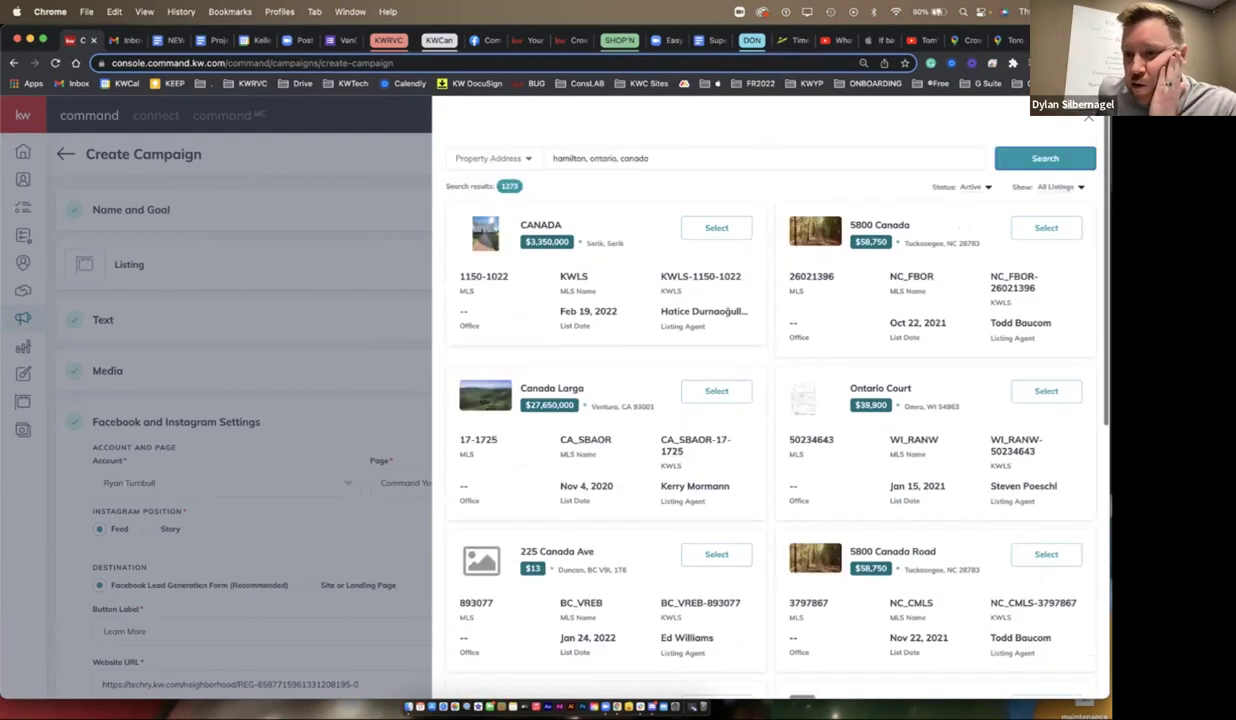
triple_click(600, 158)
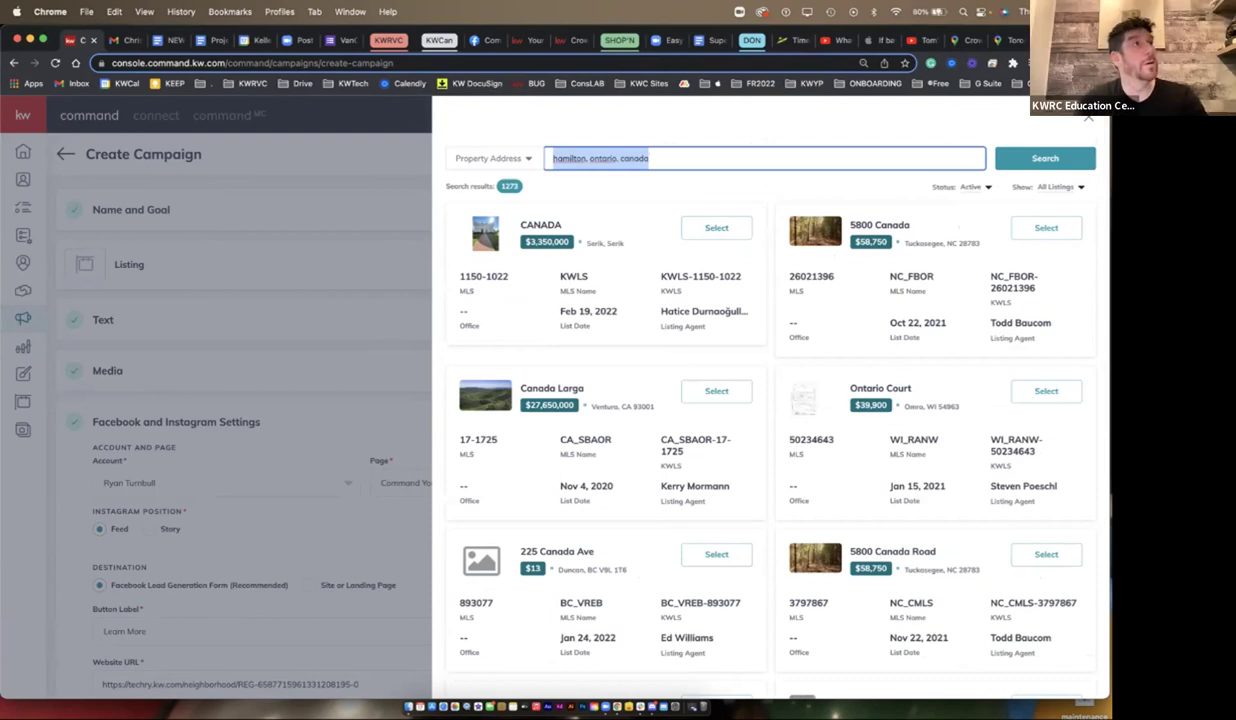
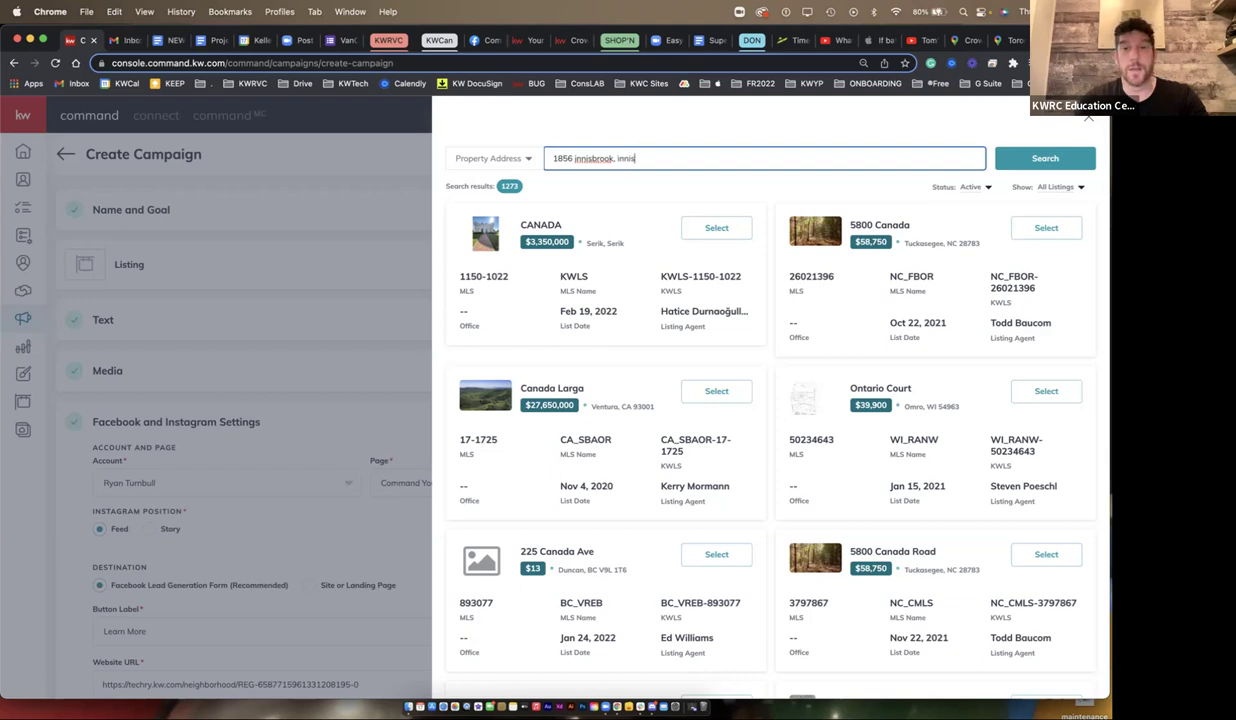
key("Return")
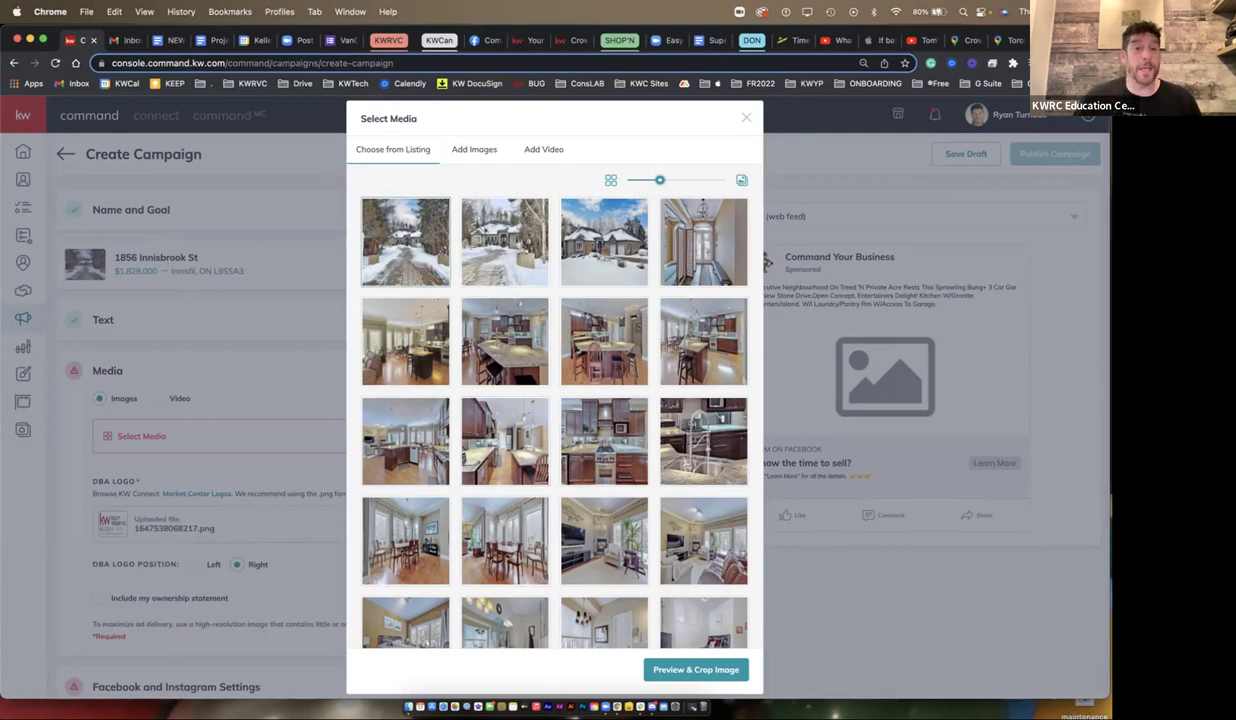
- Crop and save the snowy front exterior photo as the ad image
left_click(405, 241)
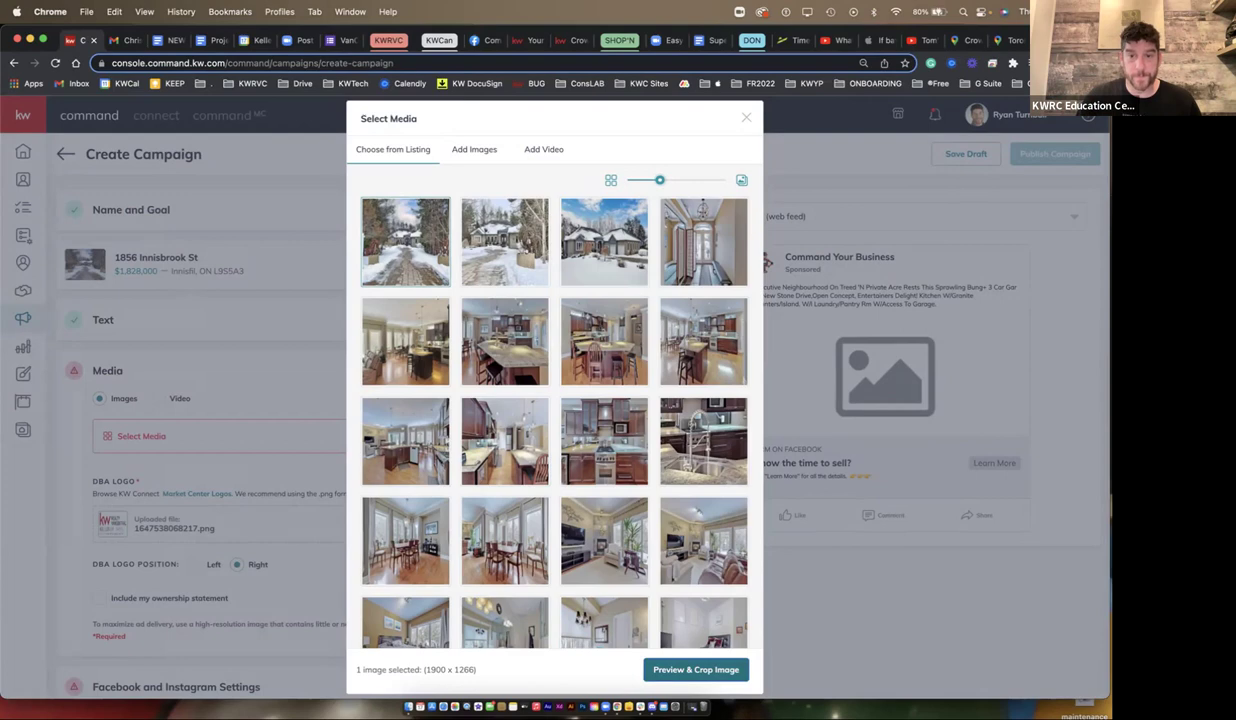
left_click(697, 669)
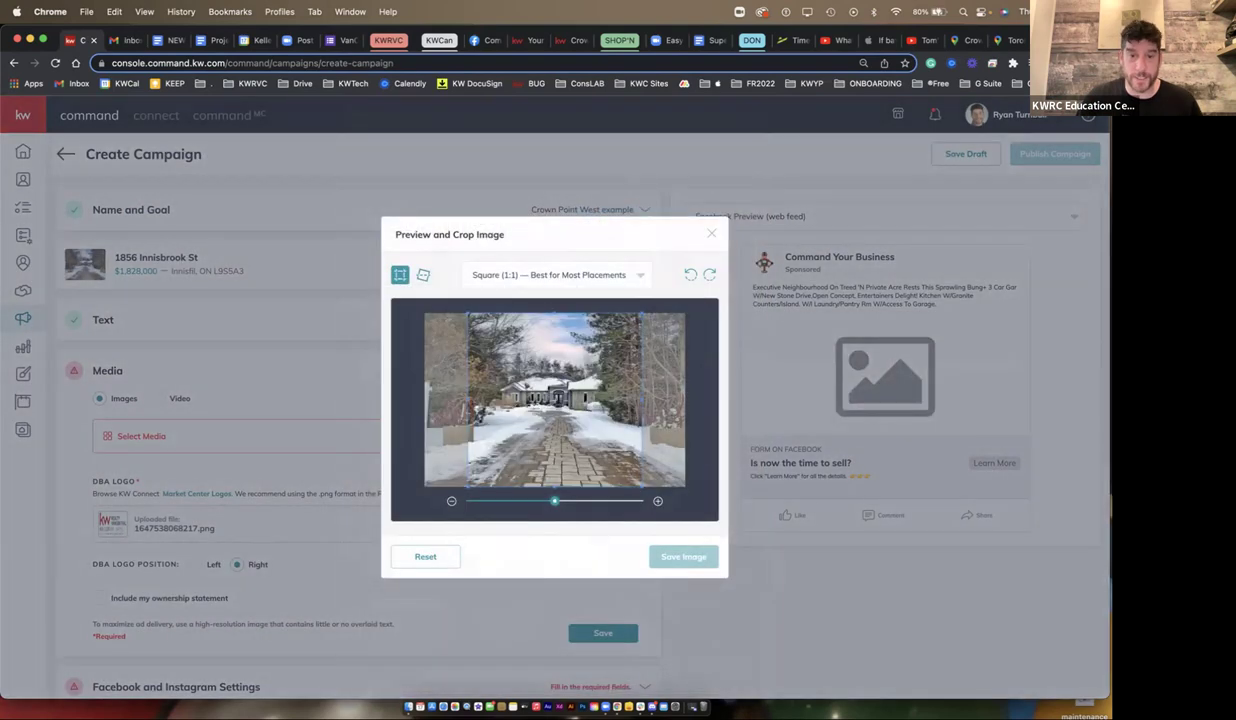
left_click(683, 556)
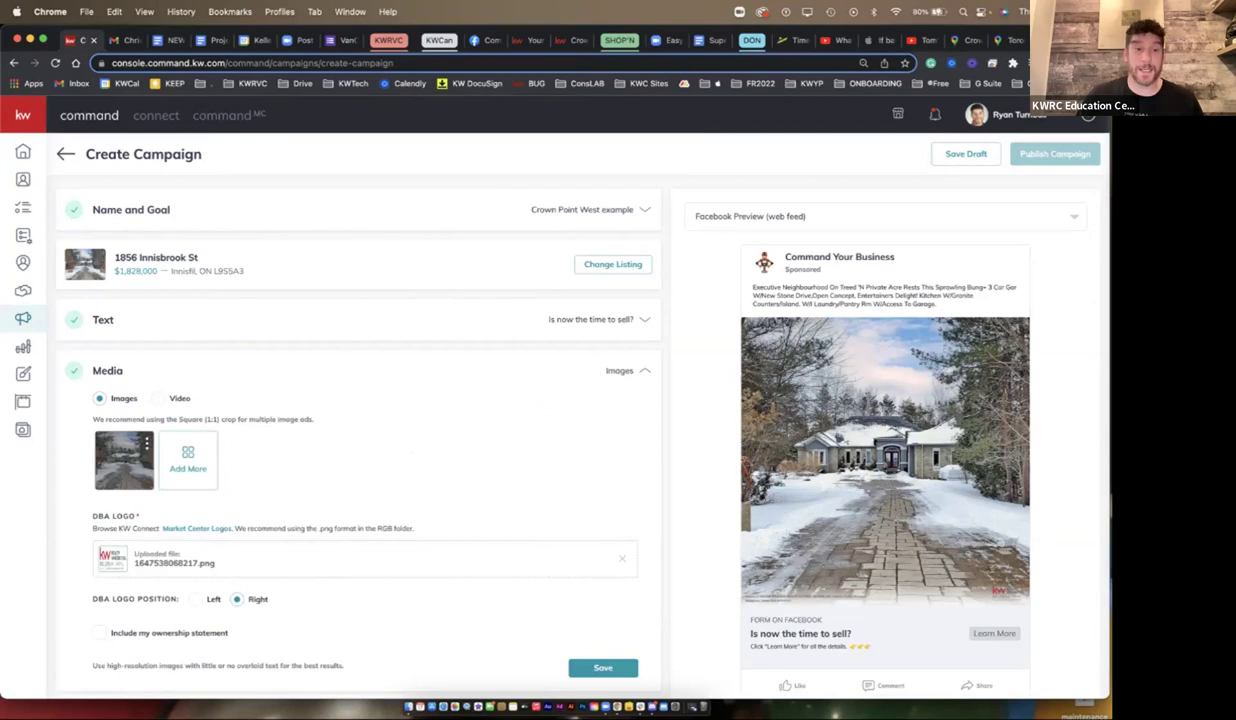
left_click_drag(936, 304, 752, 286)
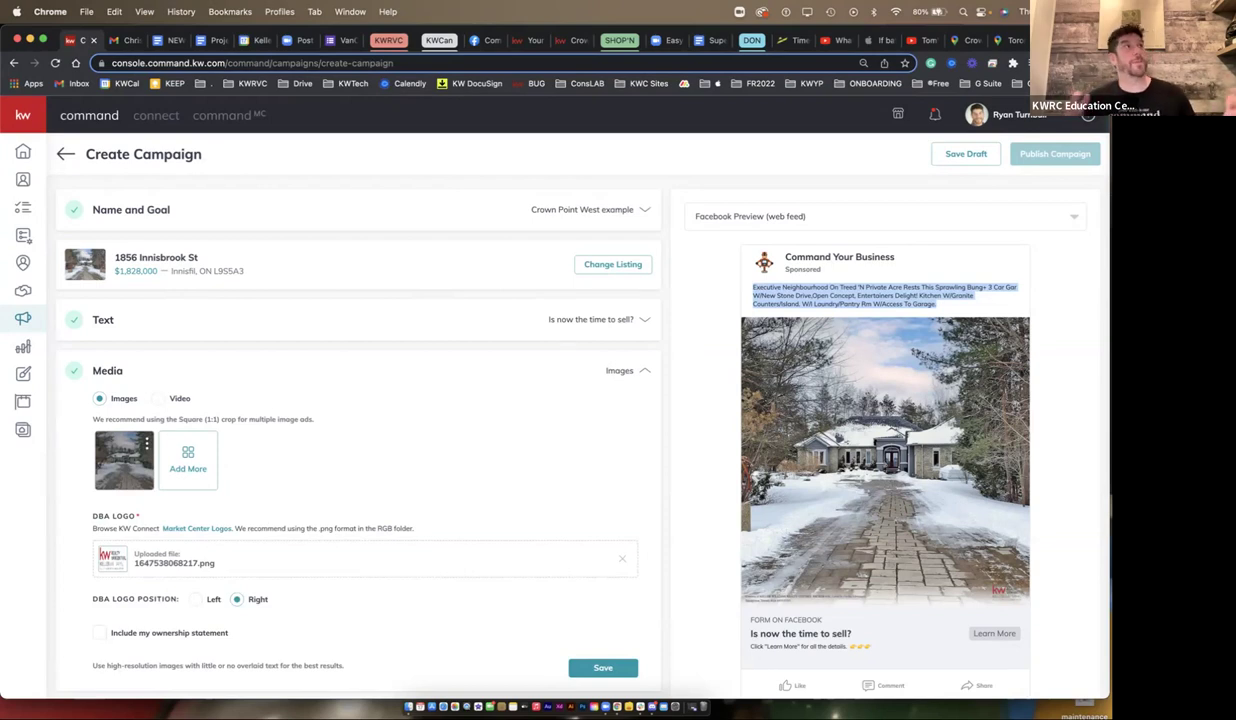
- Paste the neighbourhood link into Main Copy, then delete it, keeping the listing description
left_click(600, 319)
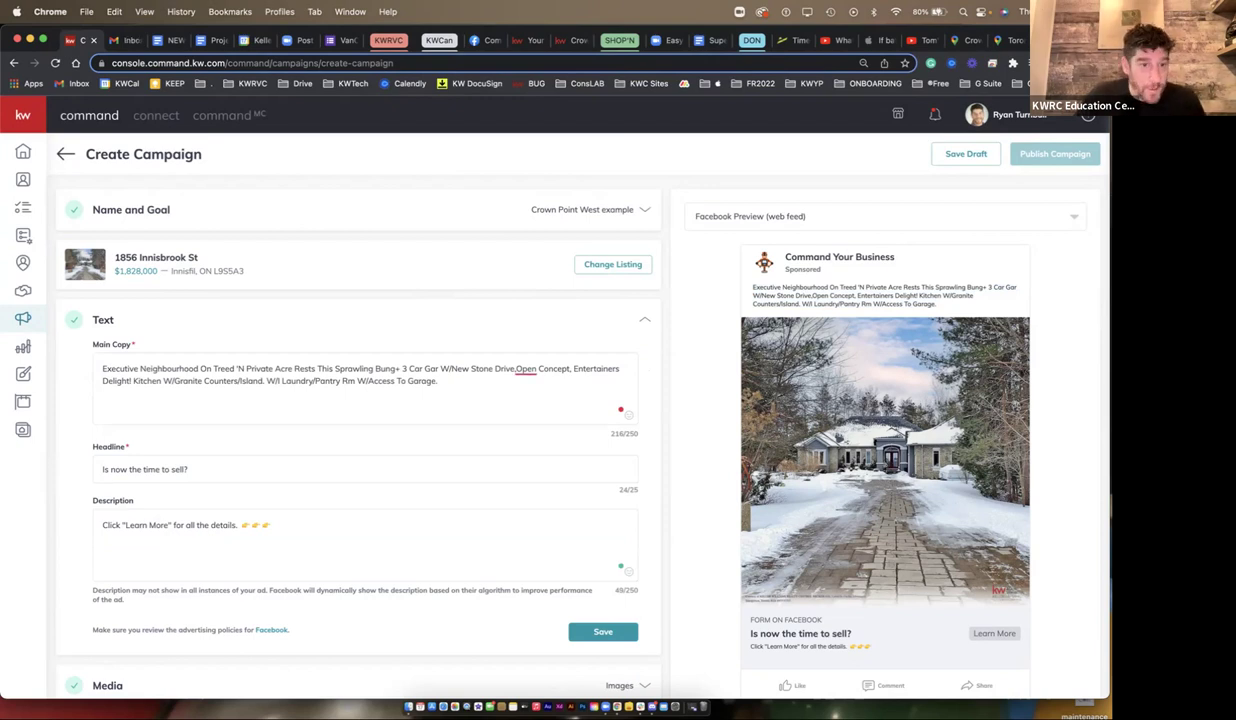
left_click(571, 381)
type("https://techry.kw.com/neighborhood")
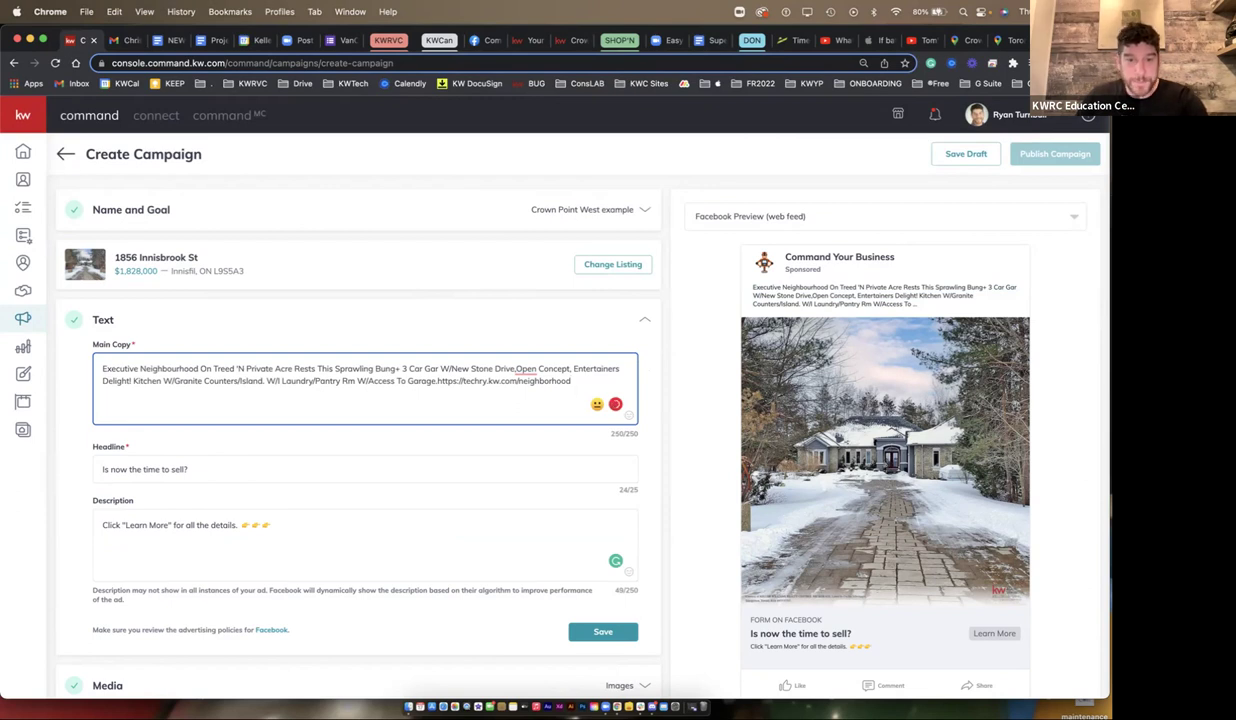
key("shift+alt+Left")
key("shift+alt+Left")
key("shift+alt+Left")
key("shift+alt+Left")
key("shift+alt+Left")
key("BackSpace")
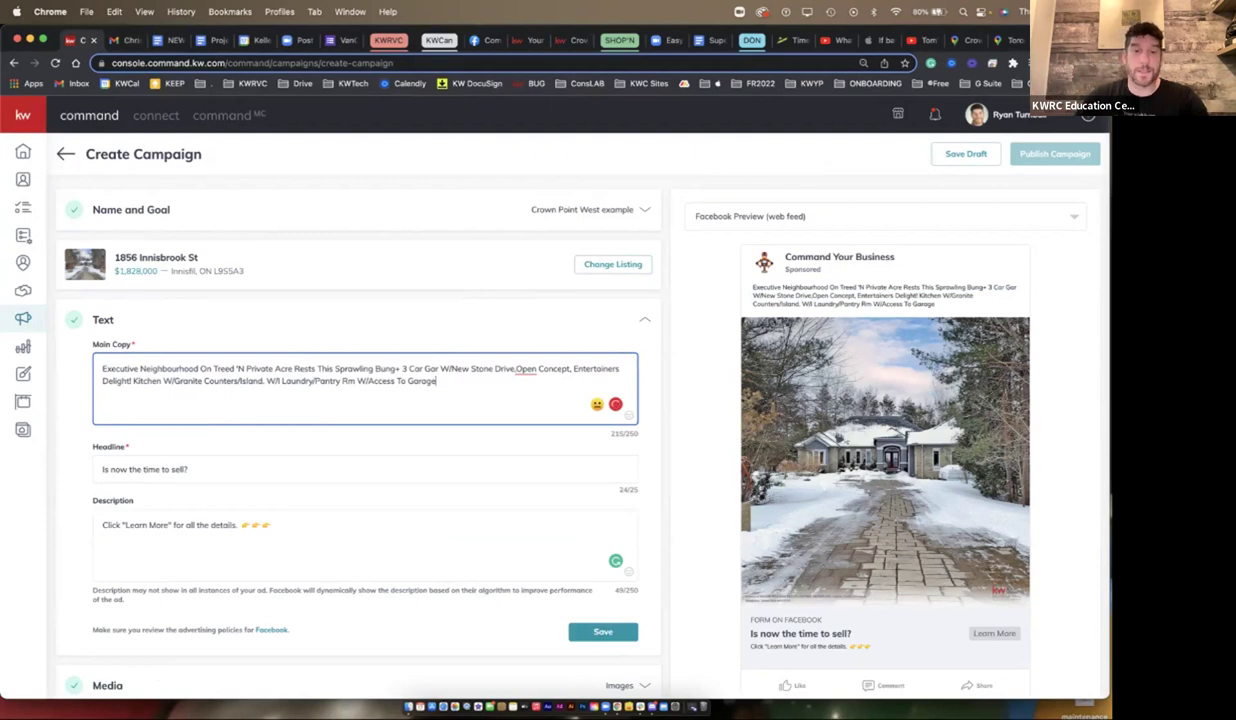
- Save the ad text, then crop and save the kitchen photo as a second ad image
left_click(603, 631)
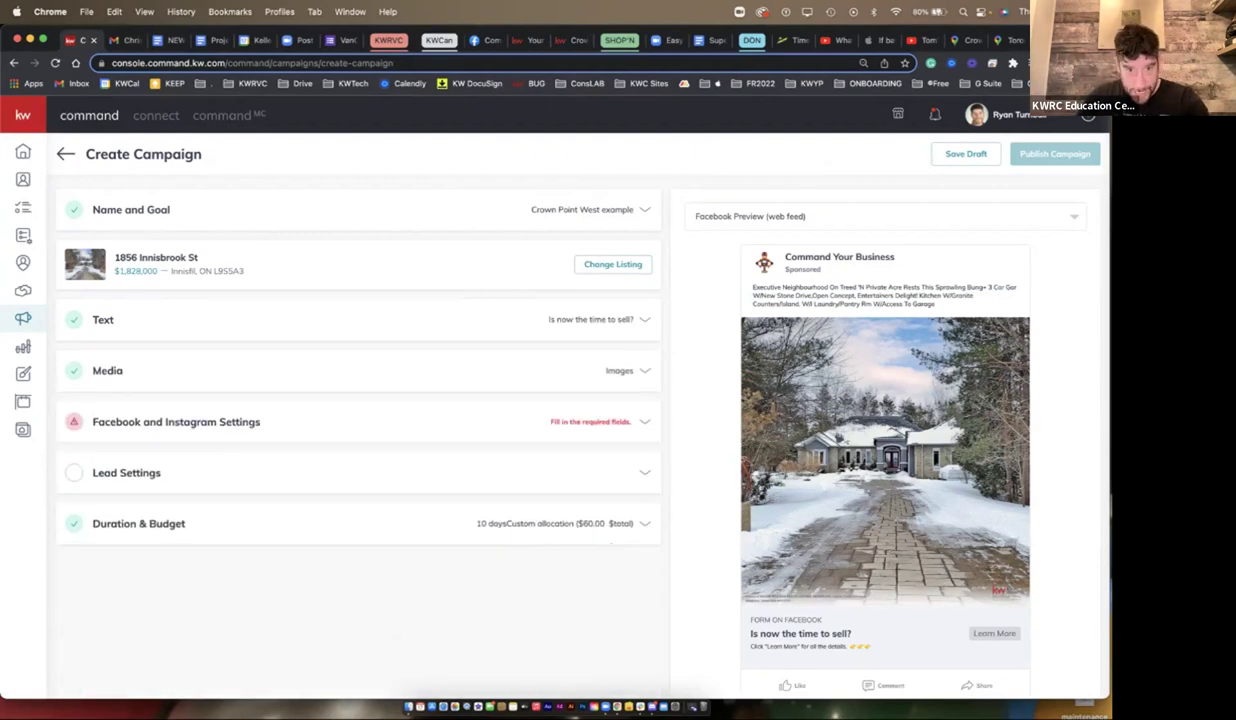
left_click(107, 370)
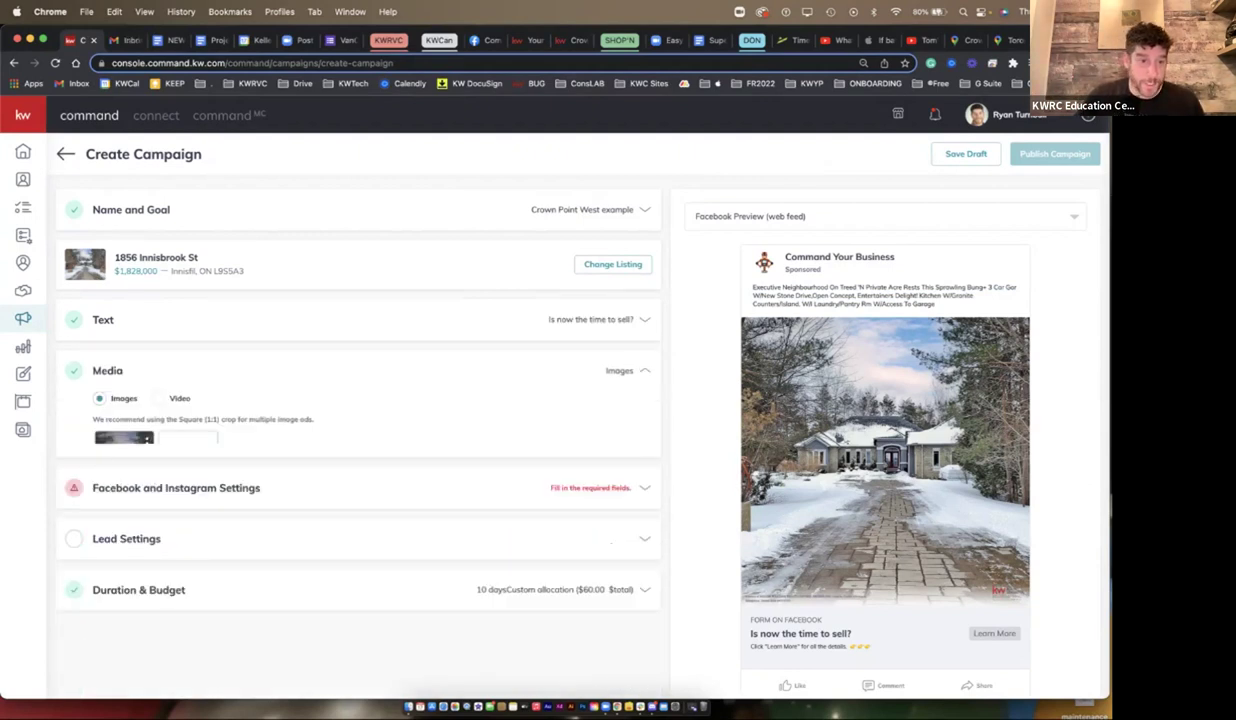
scroll(350, 400, "down", 2)
left_click(123, 320)
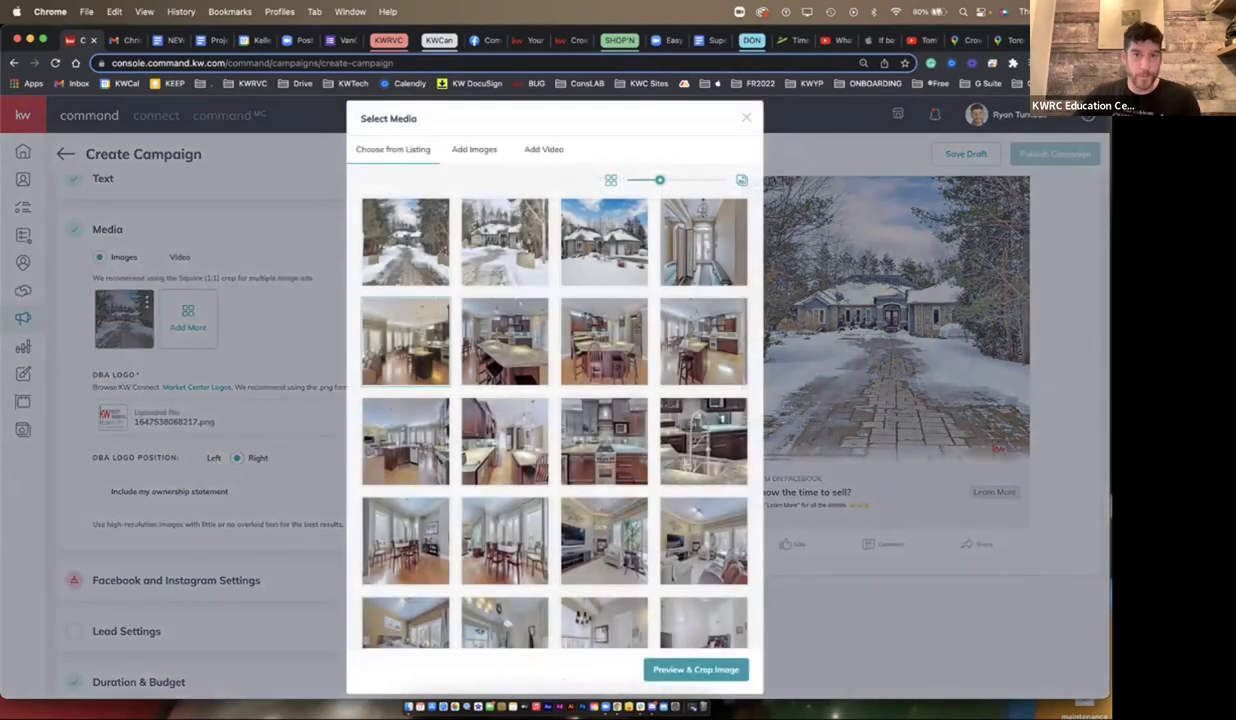
left_click(406, 336)
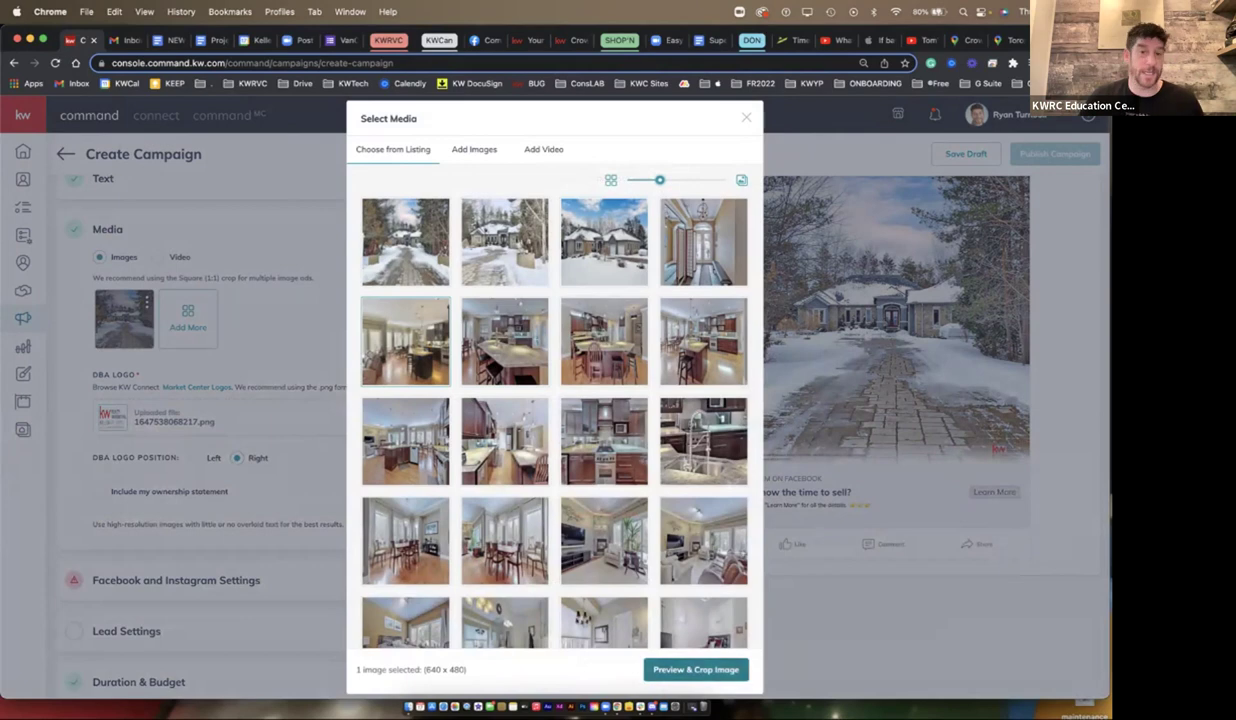
left_click(695, 669)
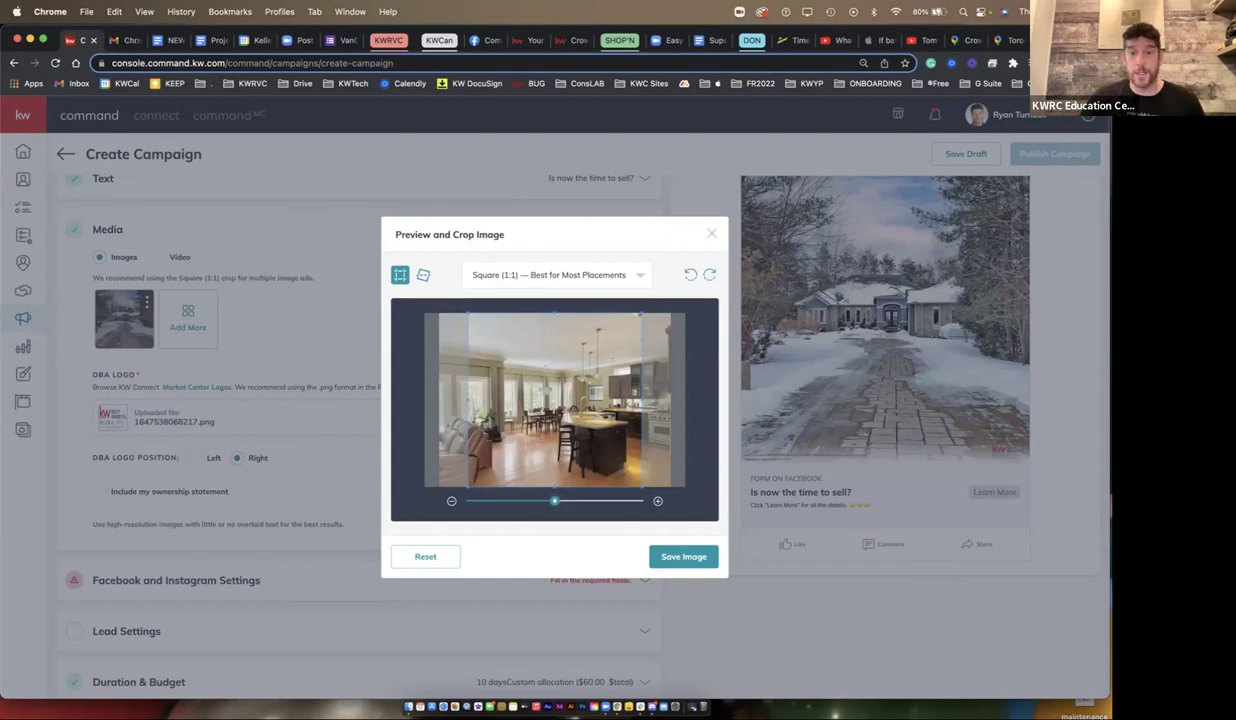
left_click(695, 556)
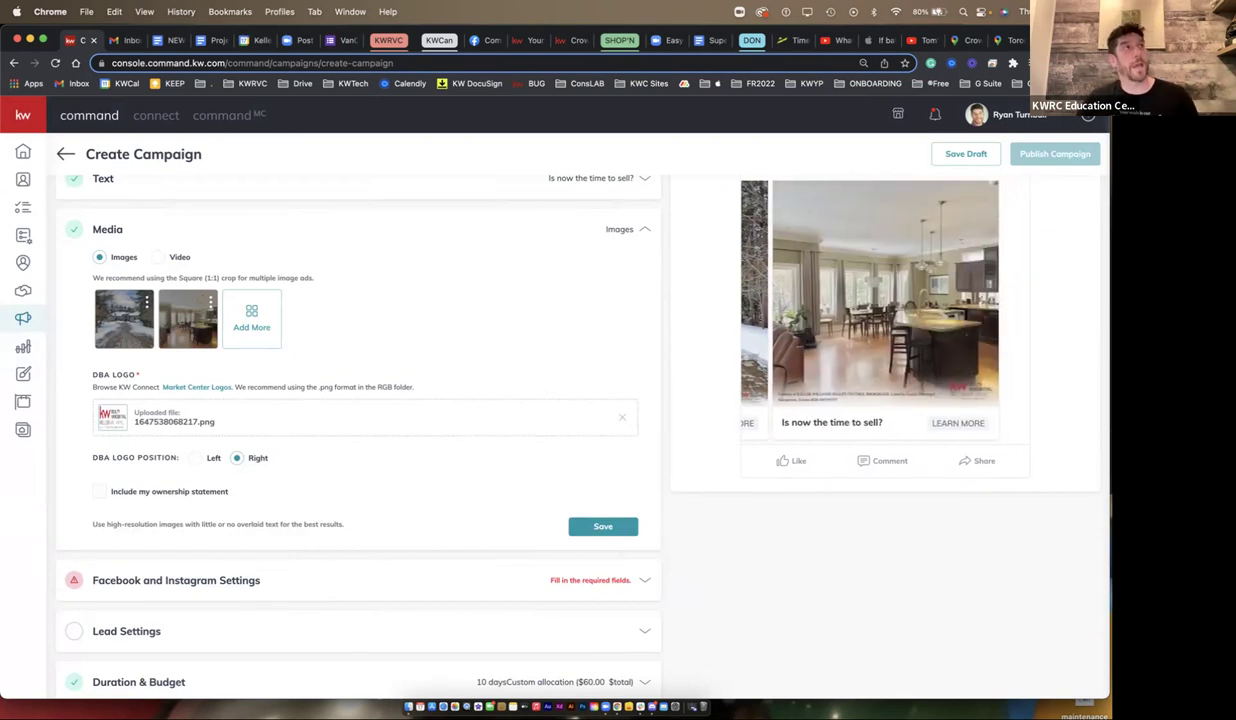
scroll(901, 292, "up", 3)
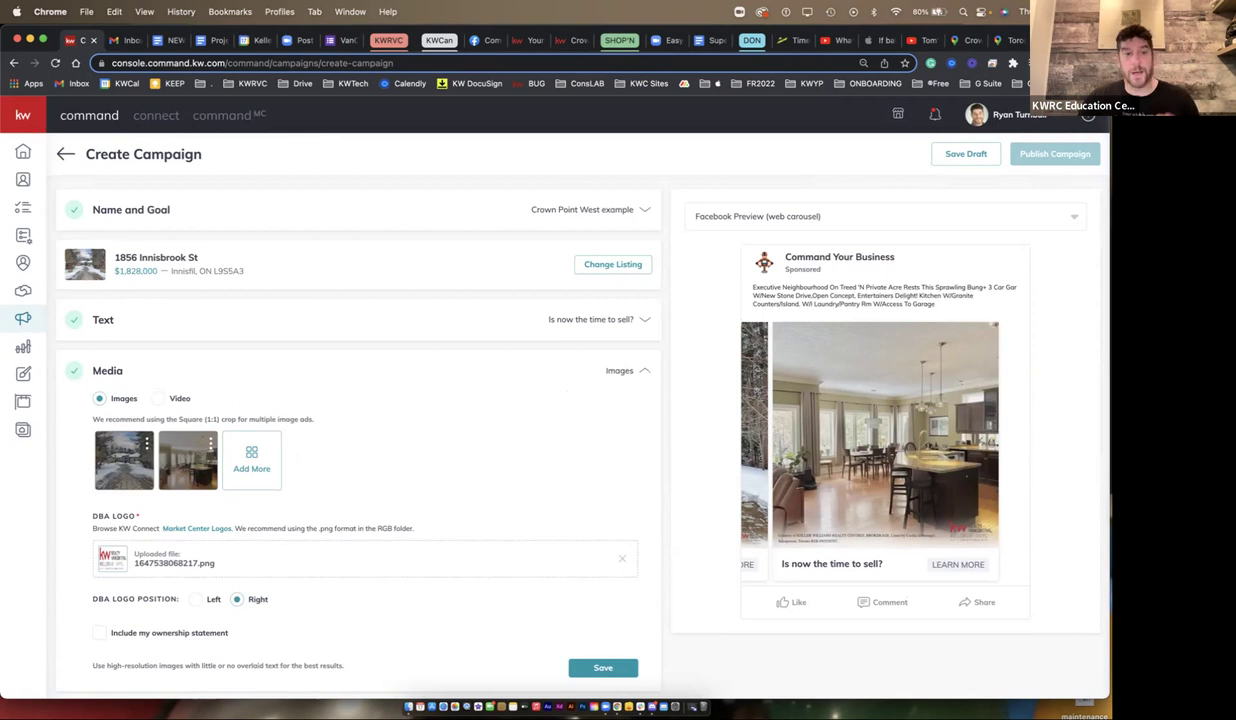
scroll(880, 300, "down", 5)
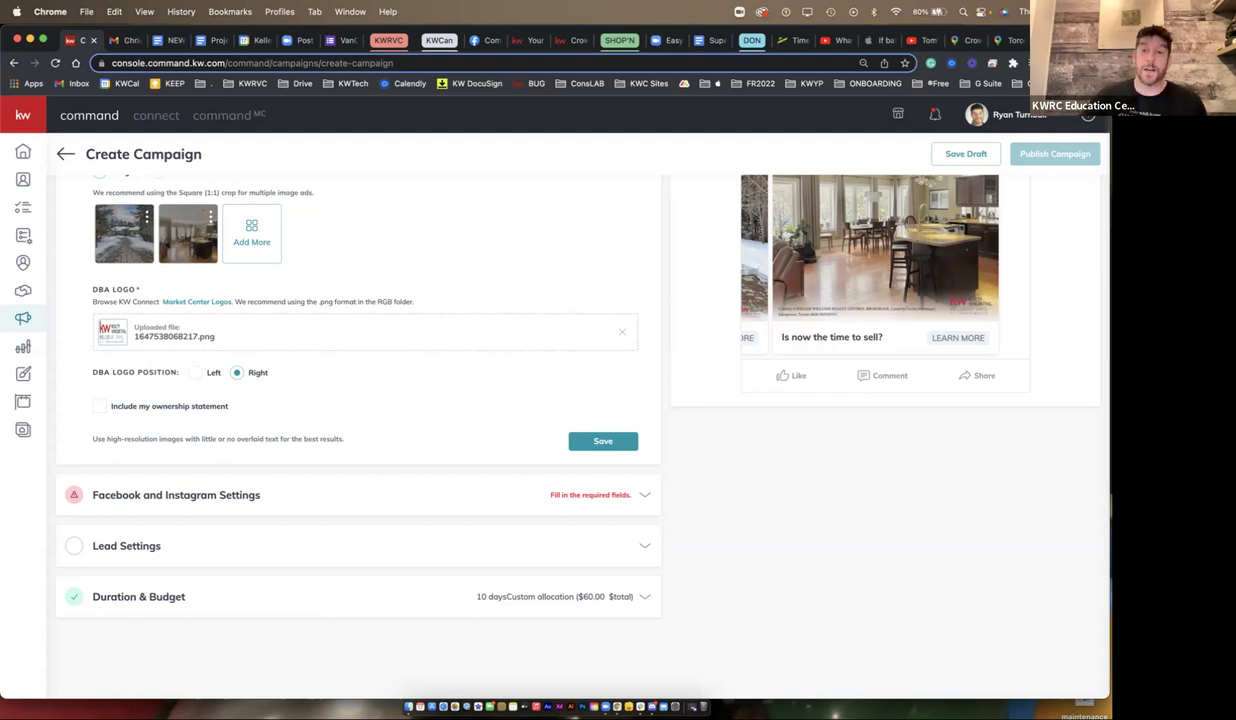
scroll(580, 420, "up", 3)
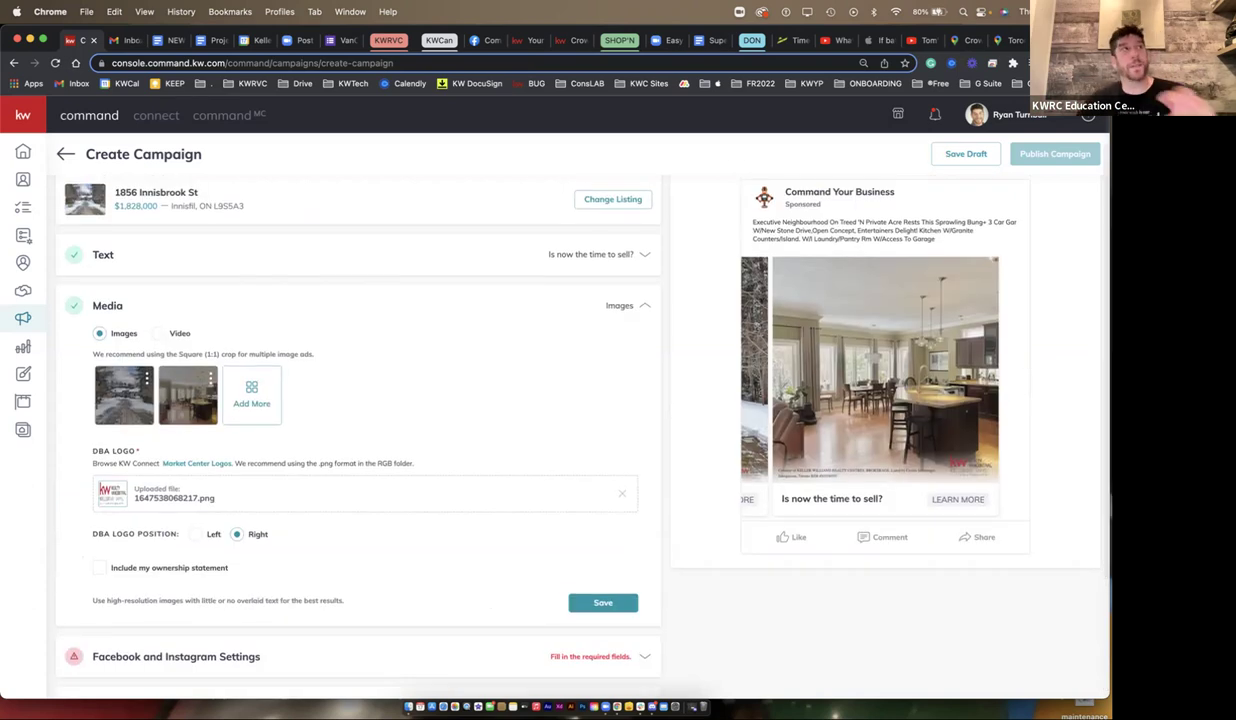
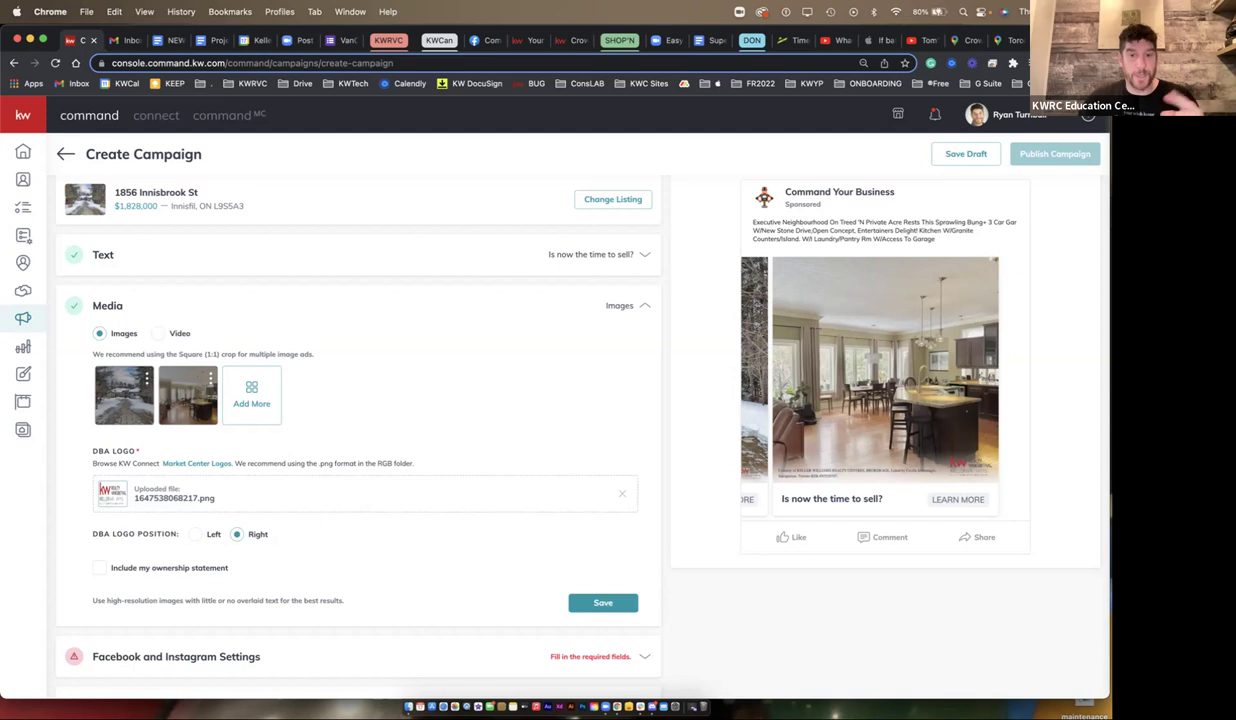
- Glance at the Facebook business page, then return to the Create Campaign ad
scroll(563, 400, "down", 1)
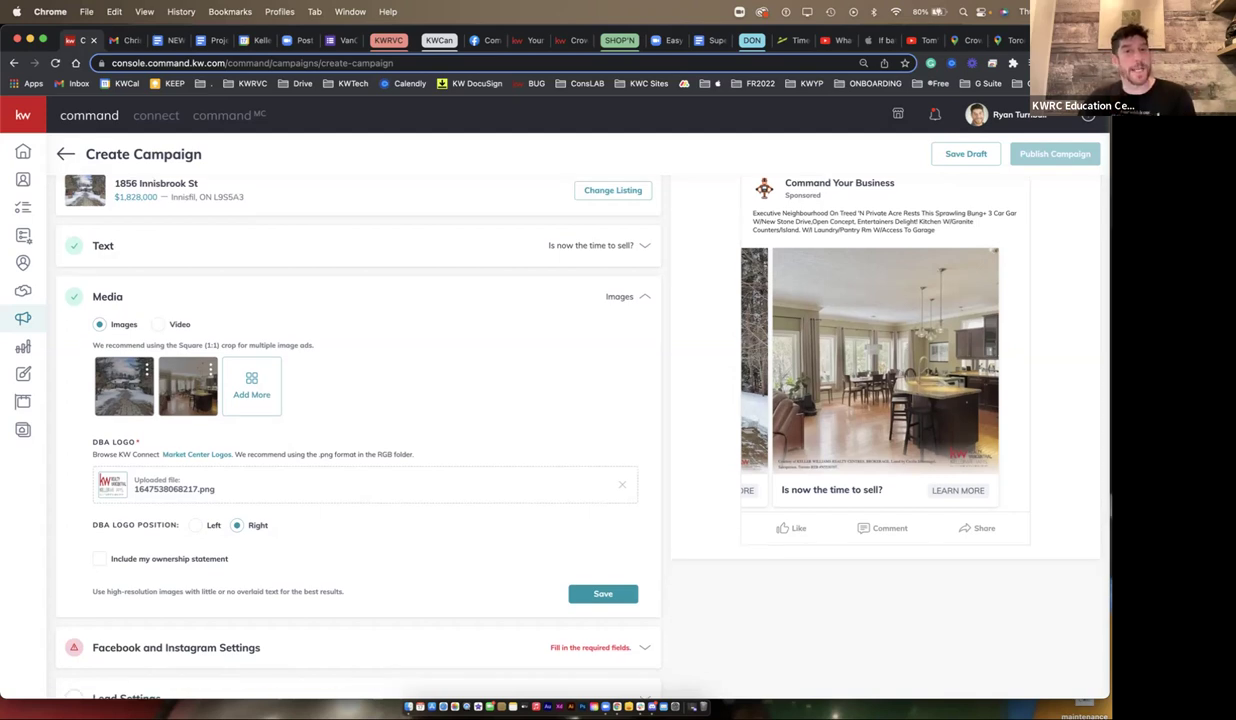
scroll(563, 416, "down", 2)
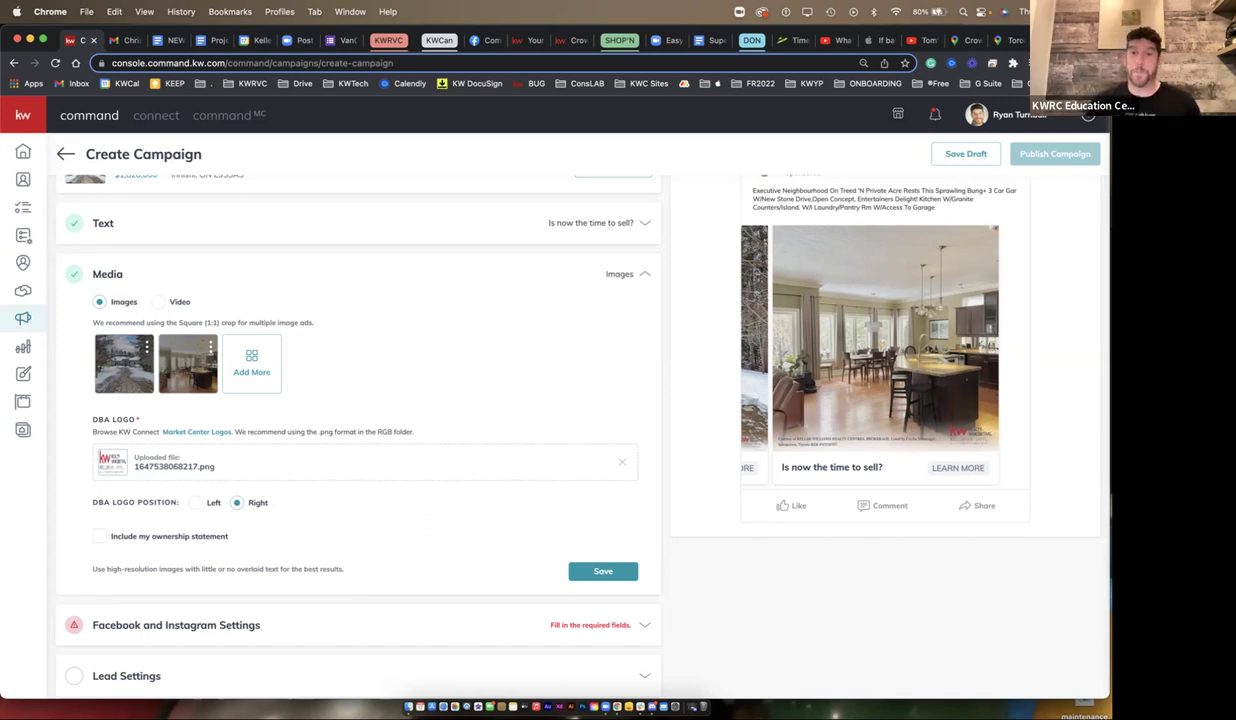
scroll(505, 370, "up", 3)
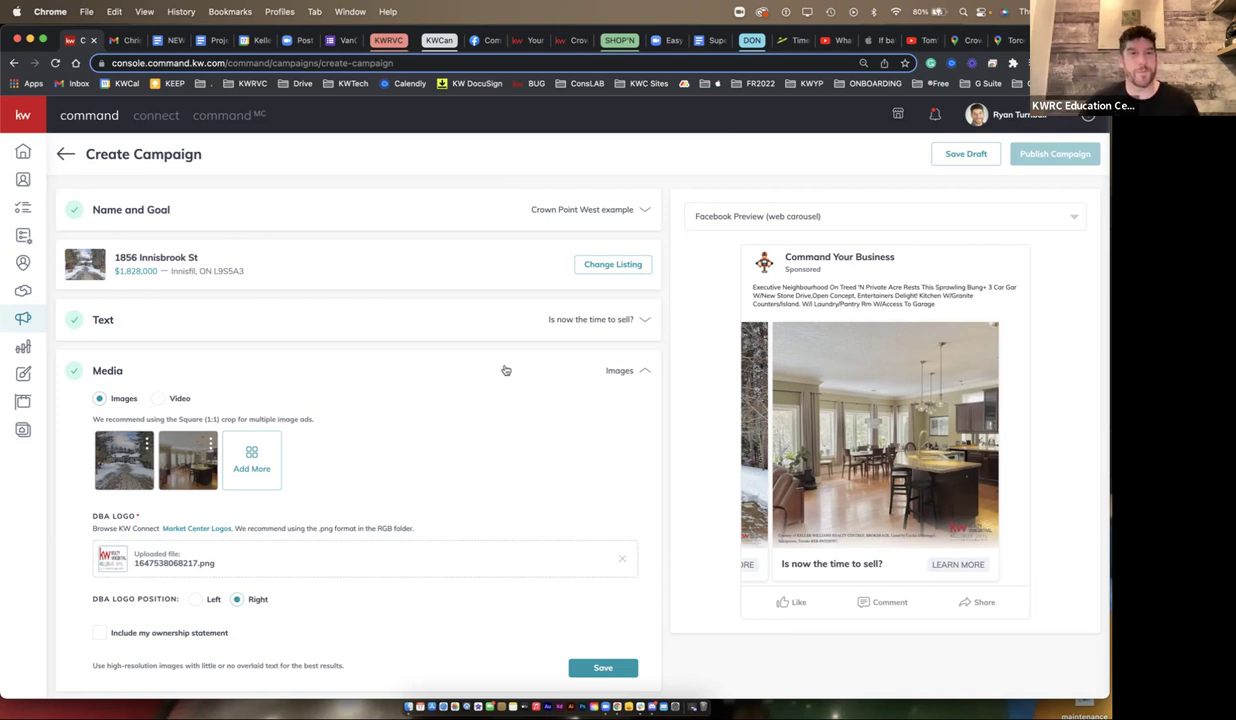
left_click(478, 40)
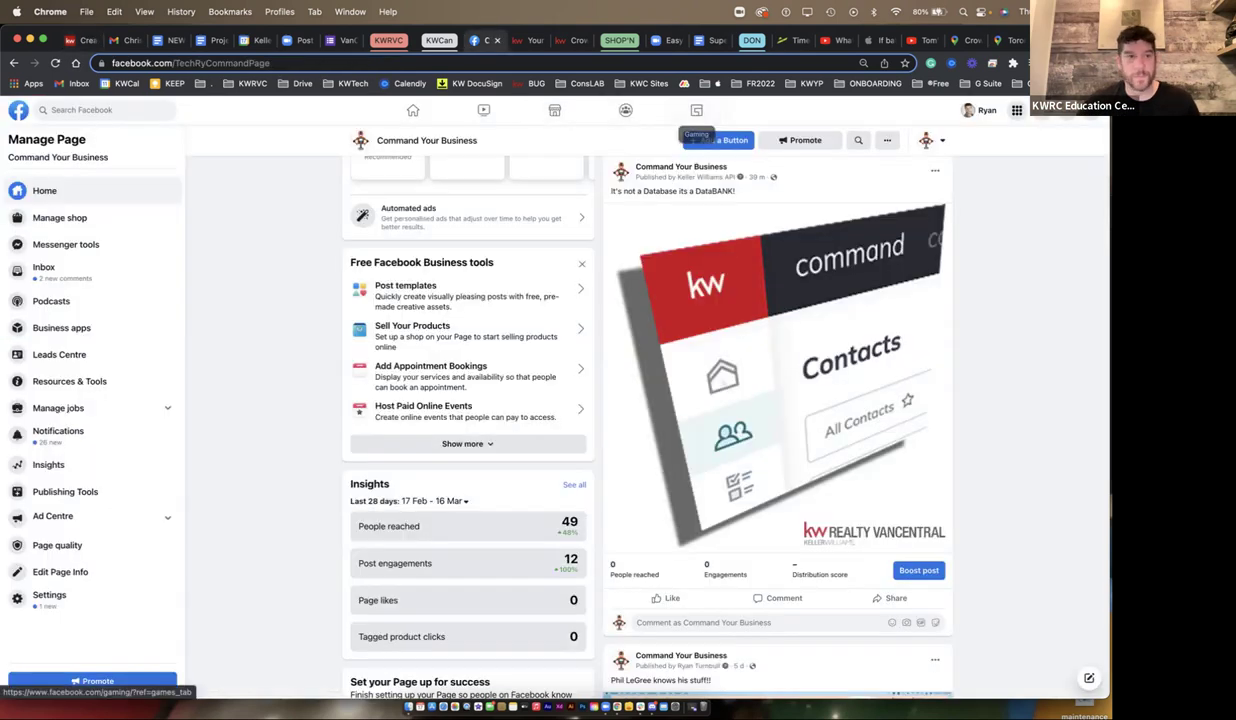
left_click(80, 40)
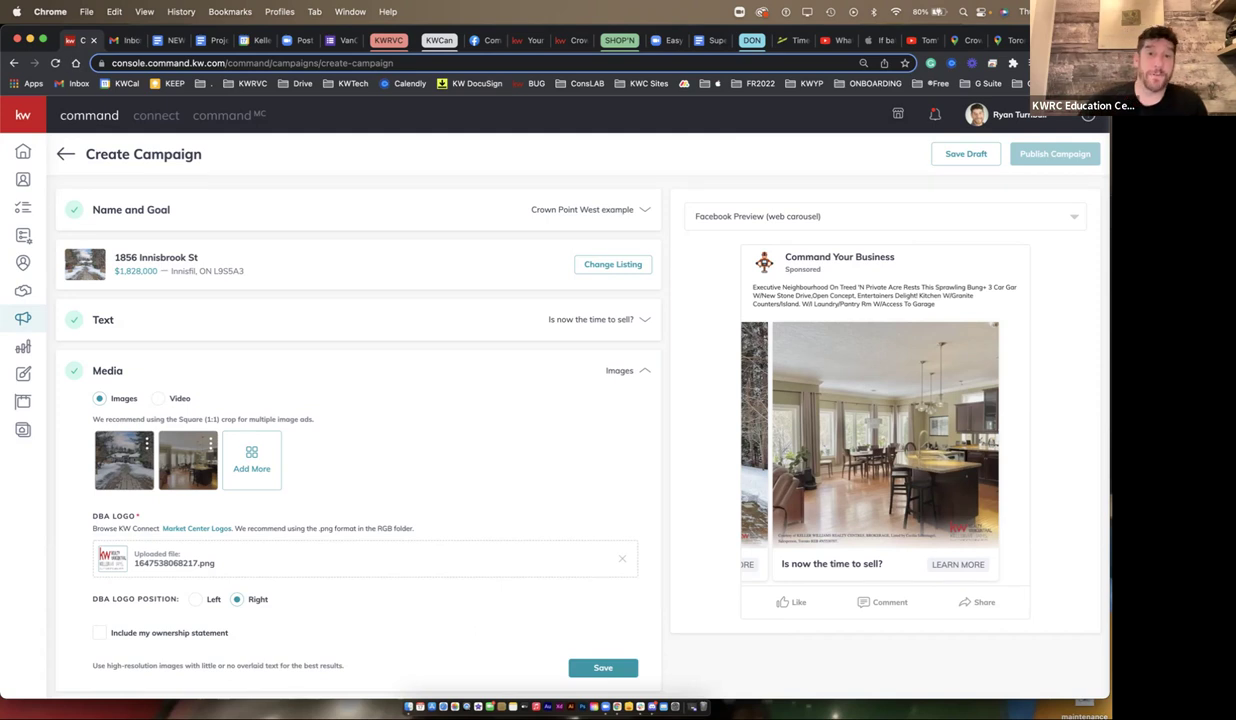
- View the Crown Point West neighbourhood page, then go to the Command Your Business online workshop page
left_click(520, 40)
left_click(575, 40)
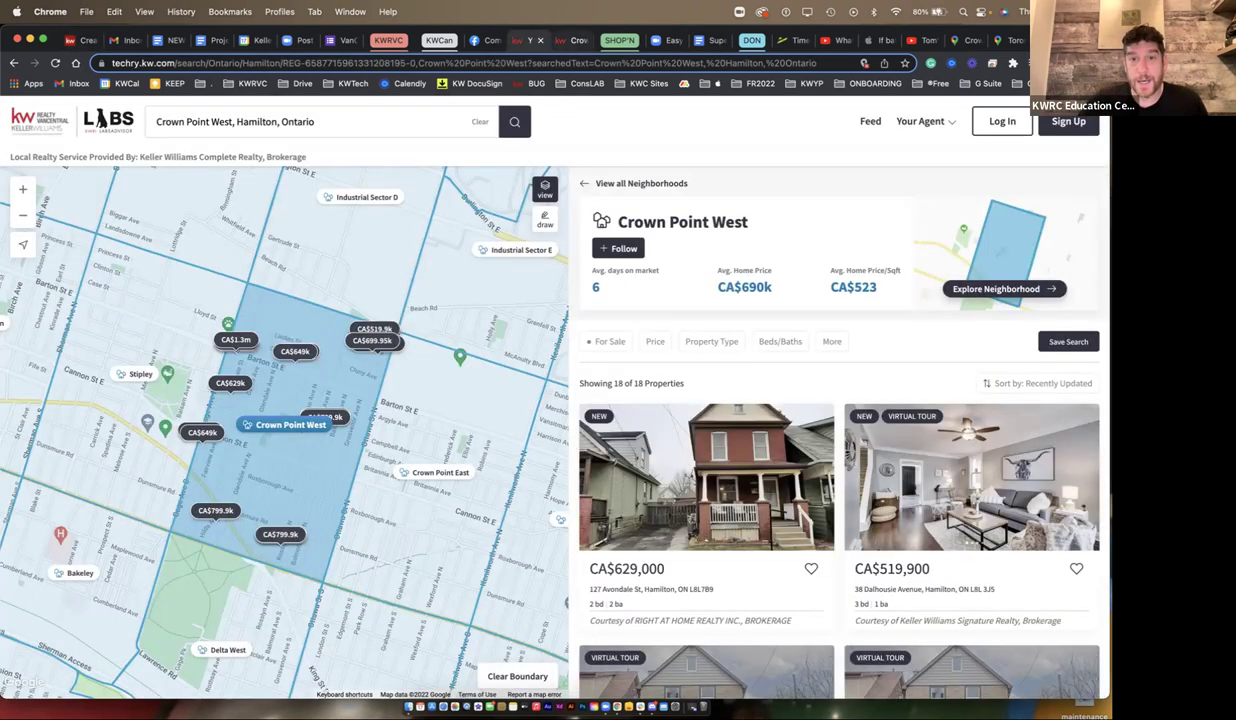
left_click(922, 121)
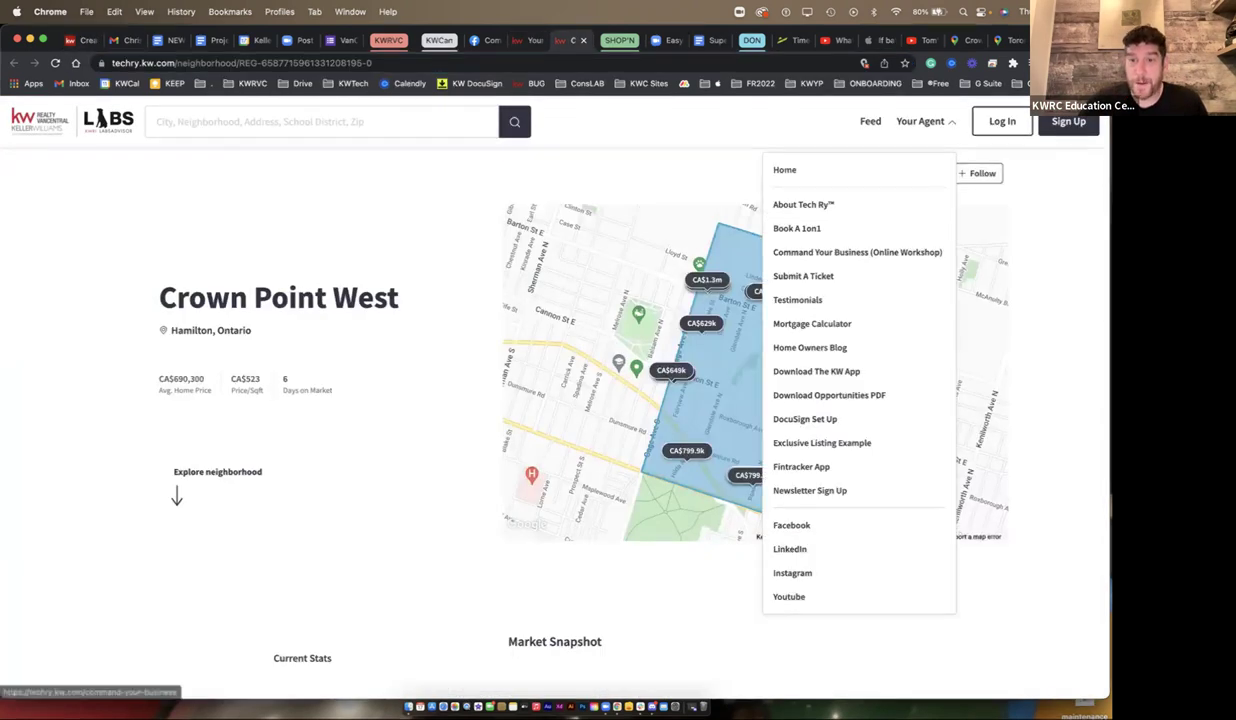
left_click(810, 248)
- Review the workshop page's logo and weekday 10am–11am schedule, then return to the top
key("super+l")
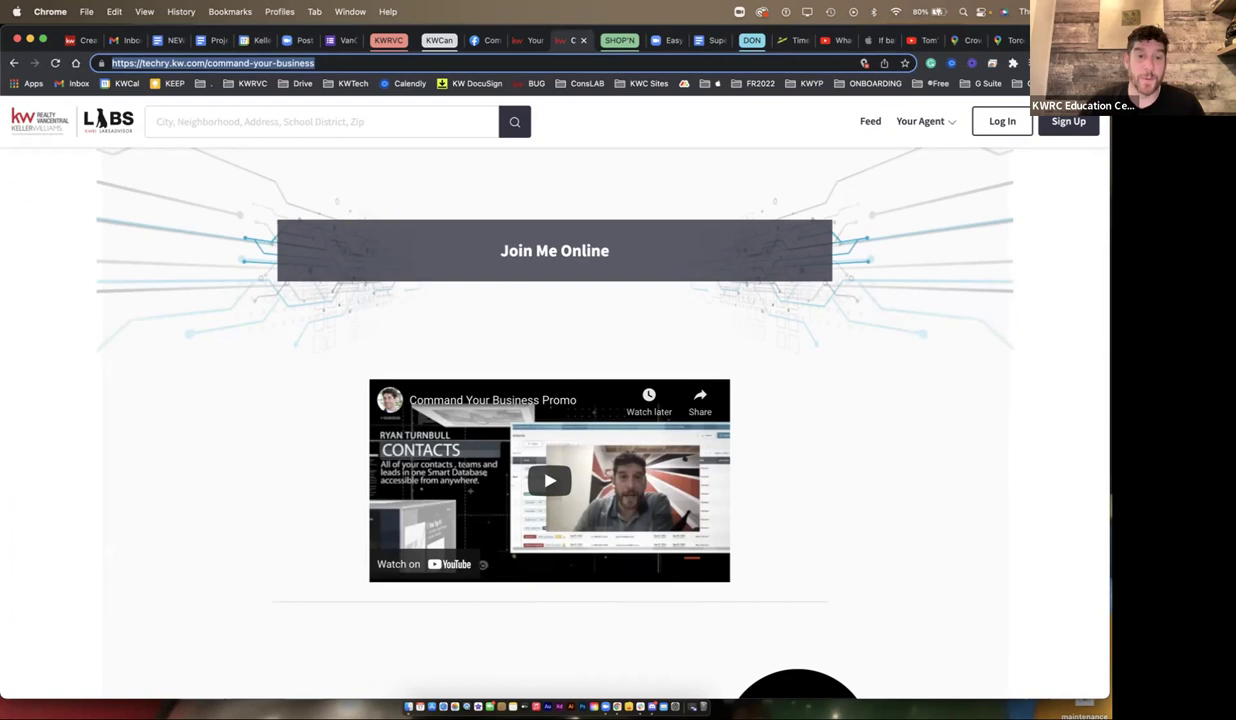
scroll(554, 400, "down", 5)
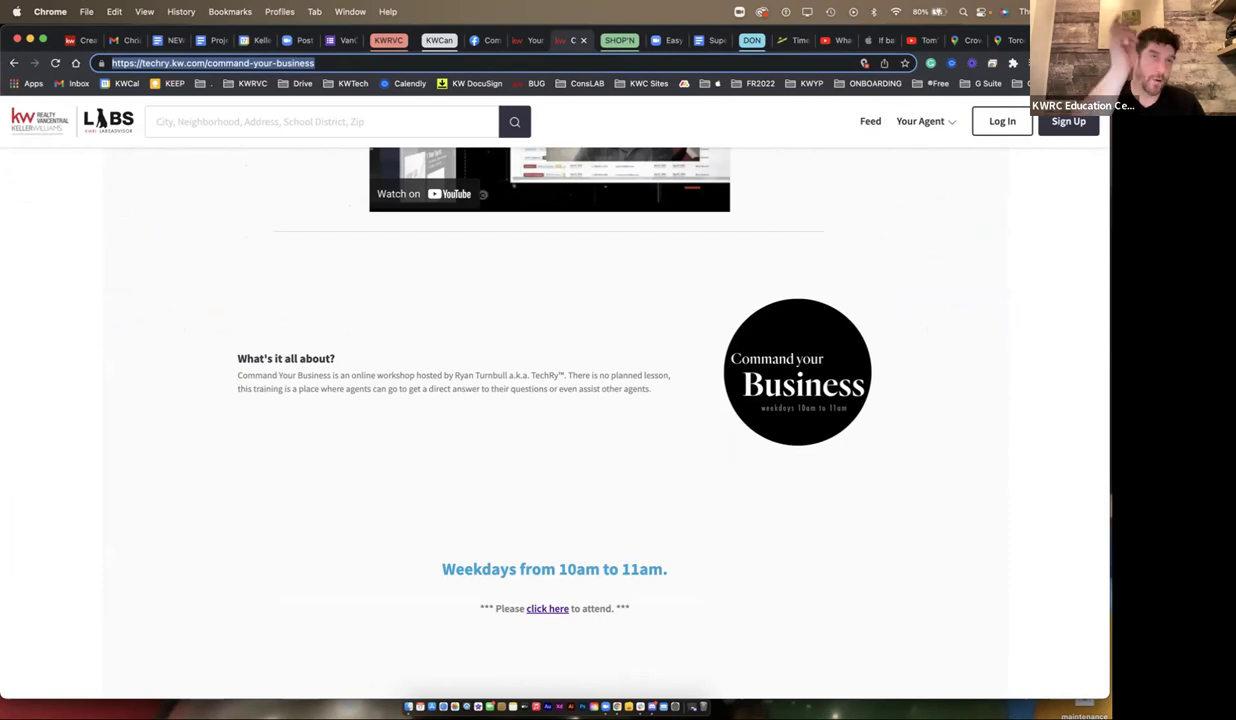
left_click_drag(700, 290, 640, 569)
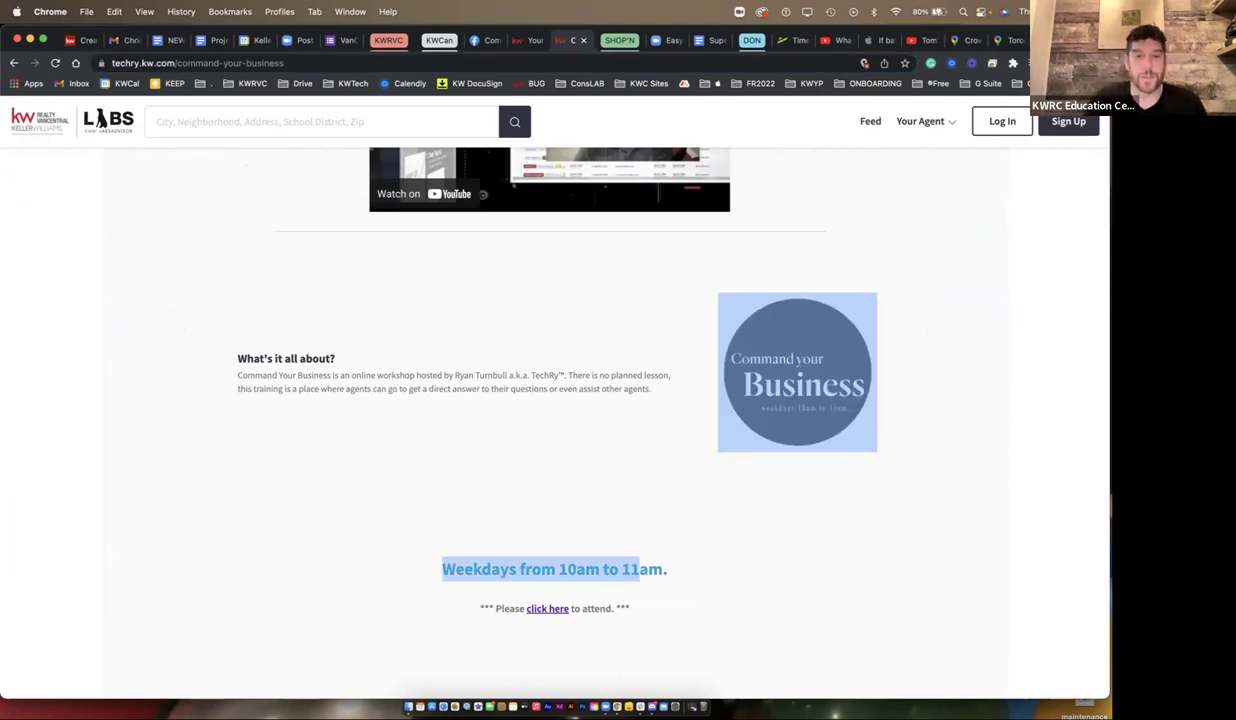
left_click(640, 569)
scroll(652, 400, "up", 1)
scroll(554, 400, "up", 4)
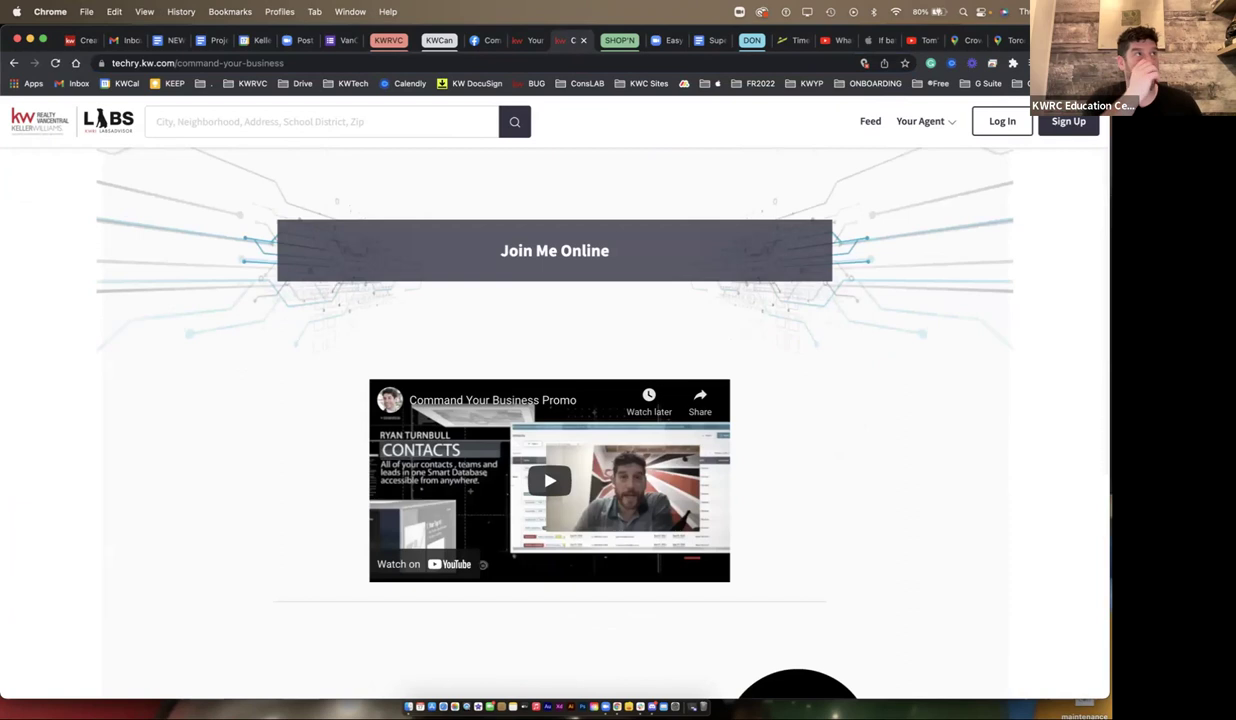